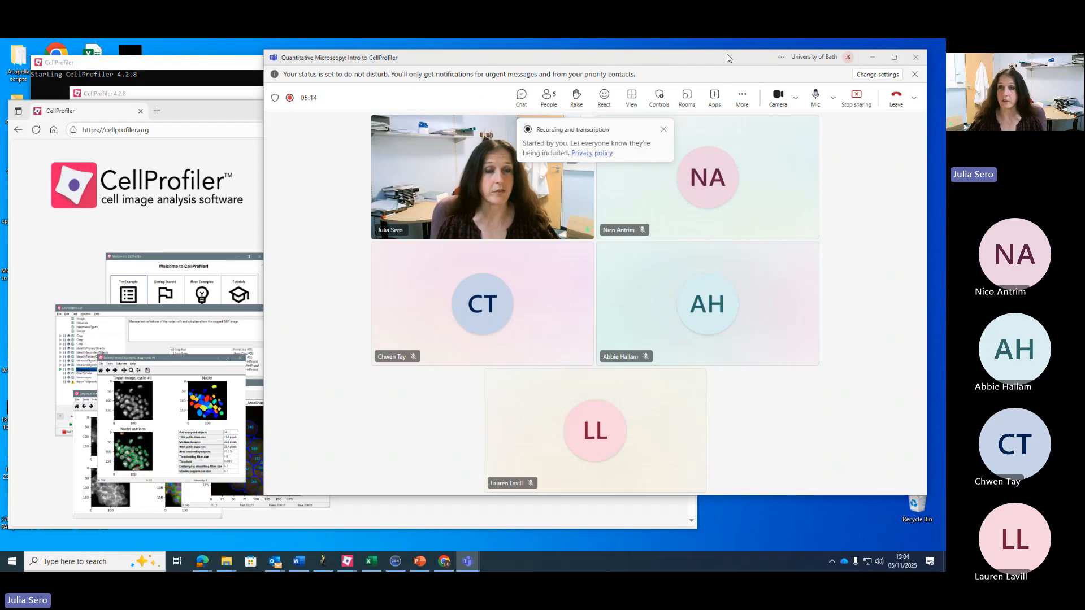
Step: Minimize the meeting window and review the available releases on the CellProfiler website's Download page
{"action": "left_click", "coordinate": [872, 57]}
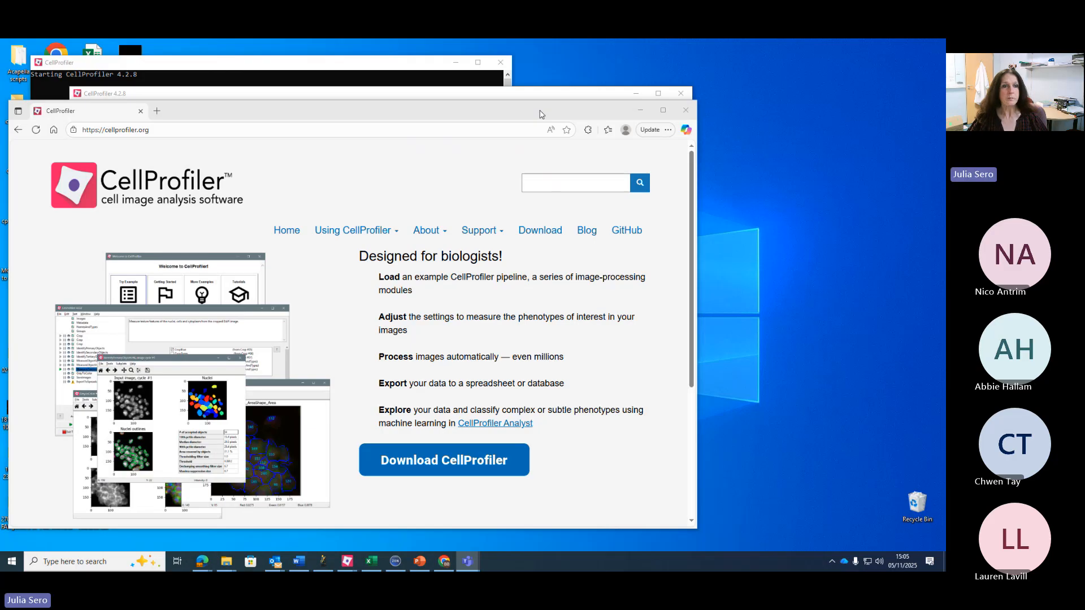
{"action": "left_click_drag", "start_coordinate": [540, 114], "coordinate": [554, 71]}
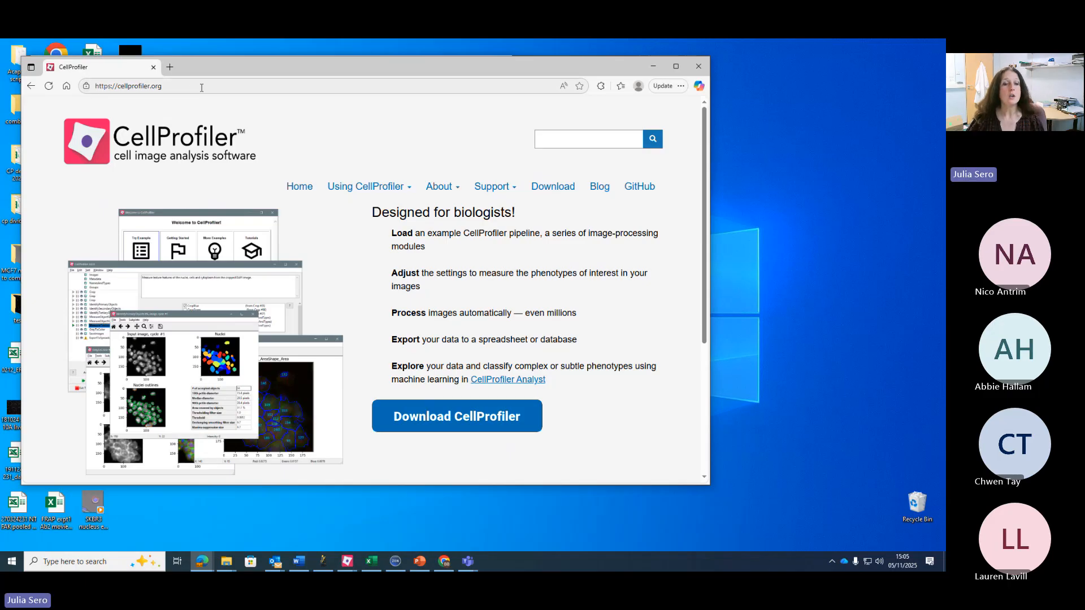
{"action": "left_click", "coordinate": [562, 188]}
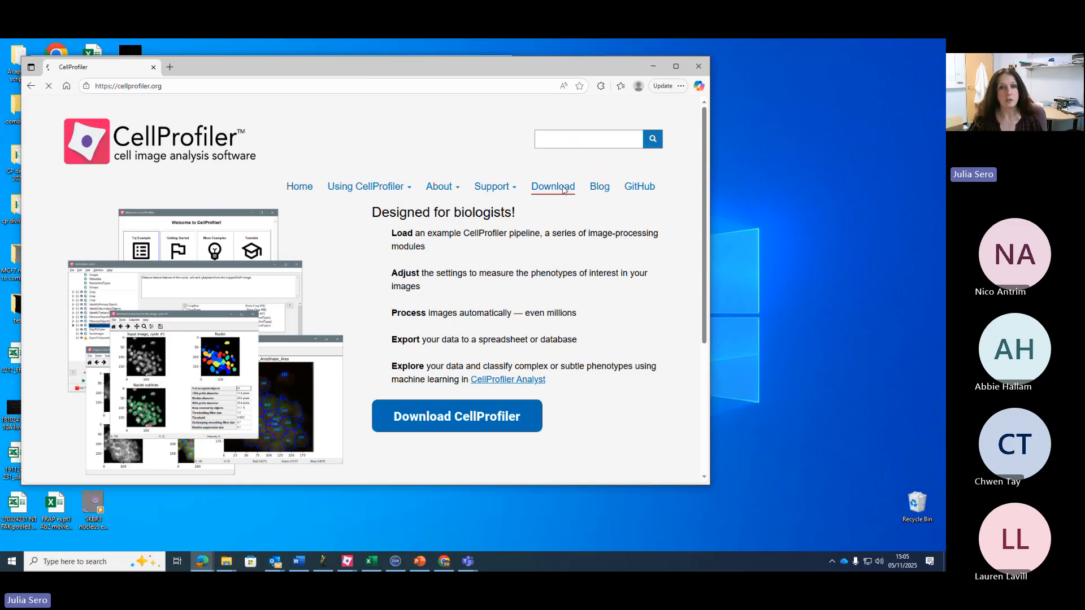
{"action": "scroll", "coordinate": [600, 274], "scroll_direction": "down", "scroll_amount": 1}
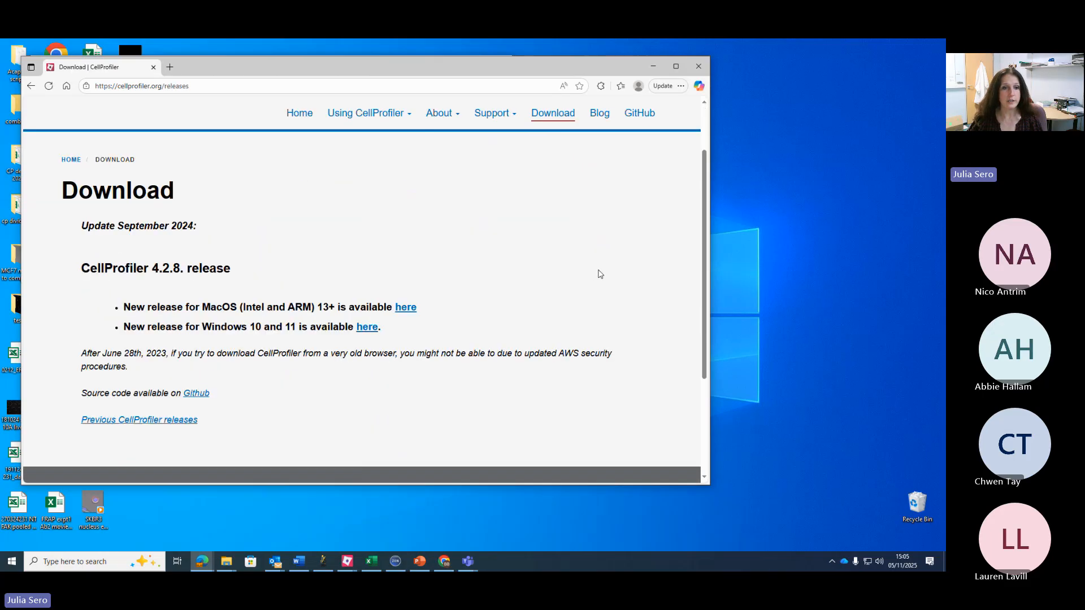
{"action": "scroll", "coordinate": [600, 274], "scroll_direction": "down", "scroll_amount": 1}
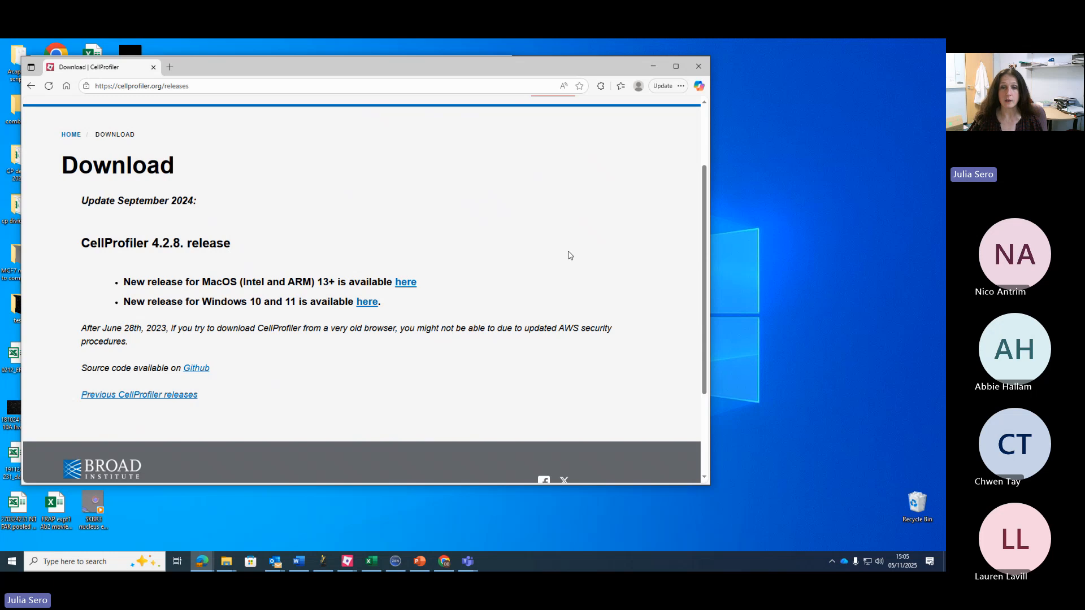
{"action": "scroll", "coordinate": [587, 247], "scroll_direction": "up", "scroll_amount": 2}
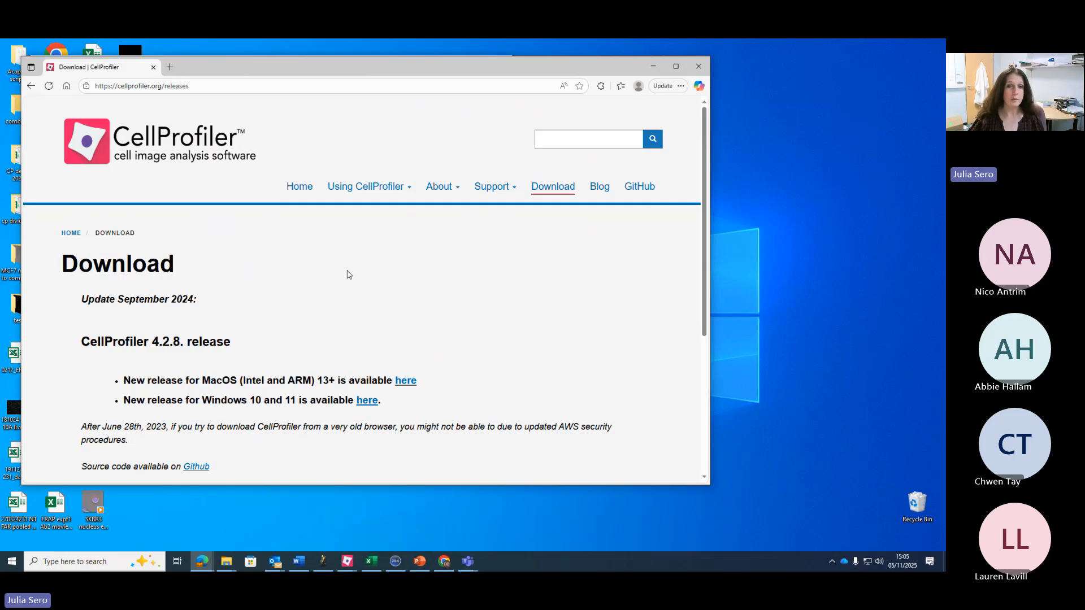
Step: Return to the website's home page, view the Using CellProfiler resources, and visit the support forum before going back
{"action": "left_click", "coordinate": [304, 194]}
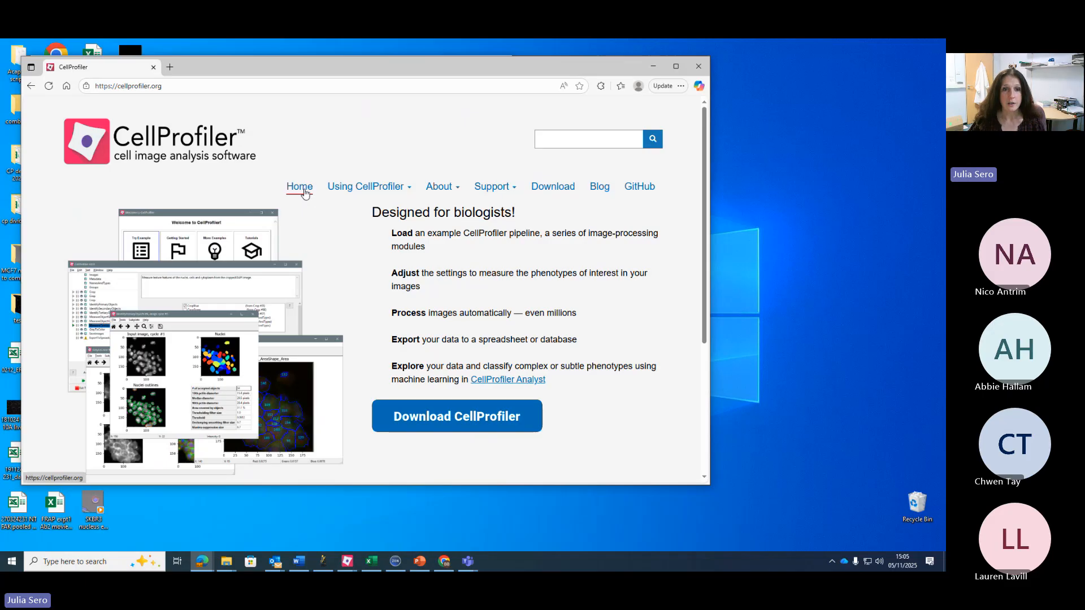
{"action": "left_click", "coordinate": [381, 189]}
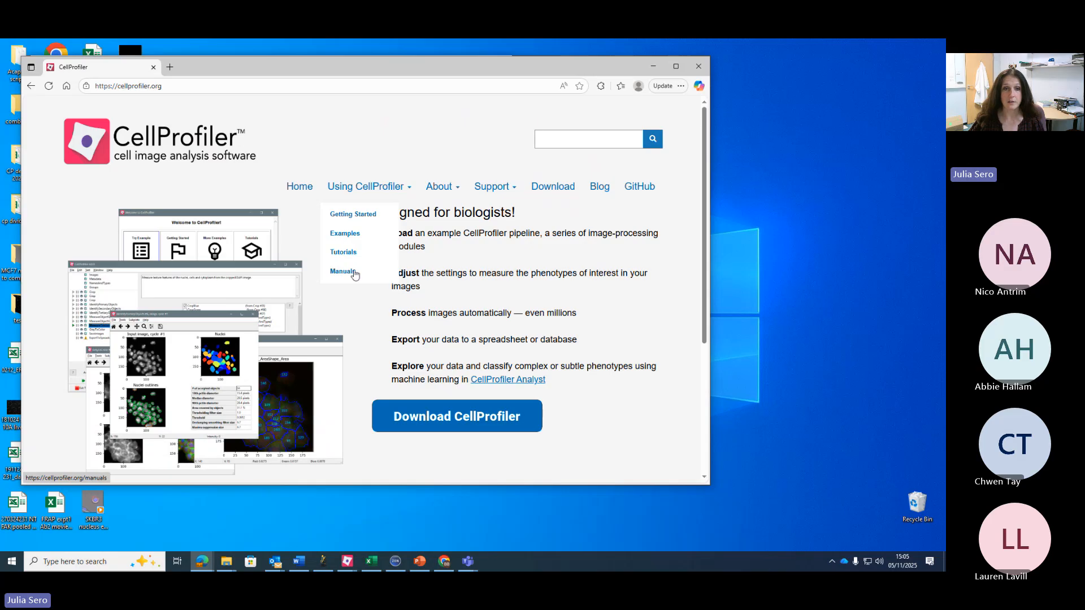
{"action": "mouse_move", "coordinate": [489, 191]}
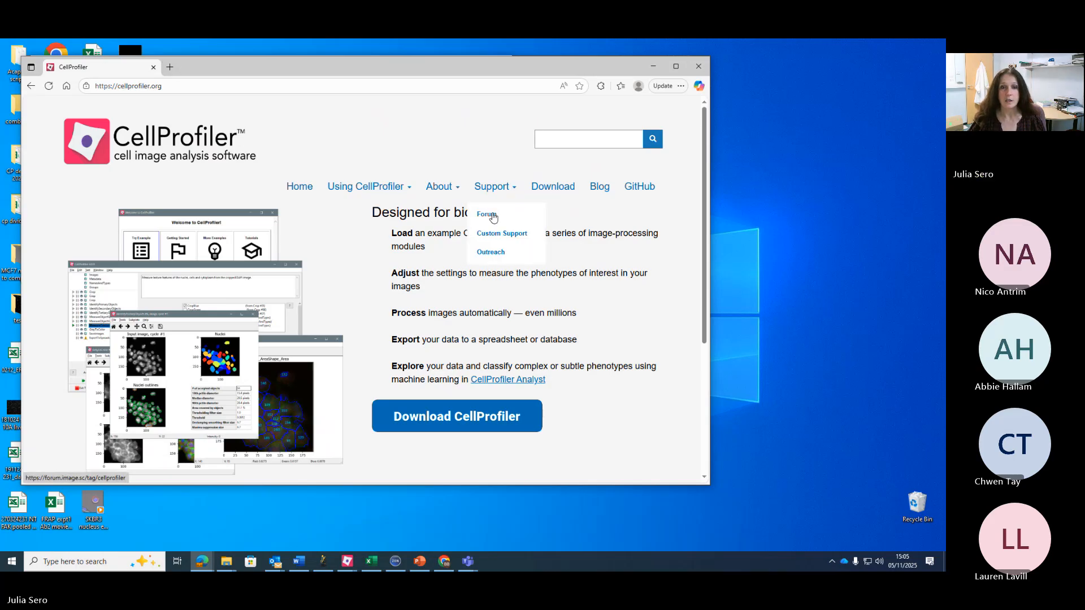
{"action": "left_click", "coordinate": [492, 217]}
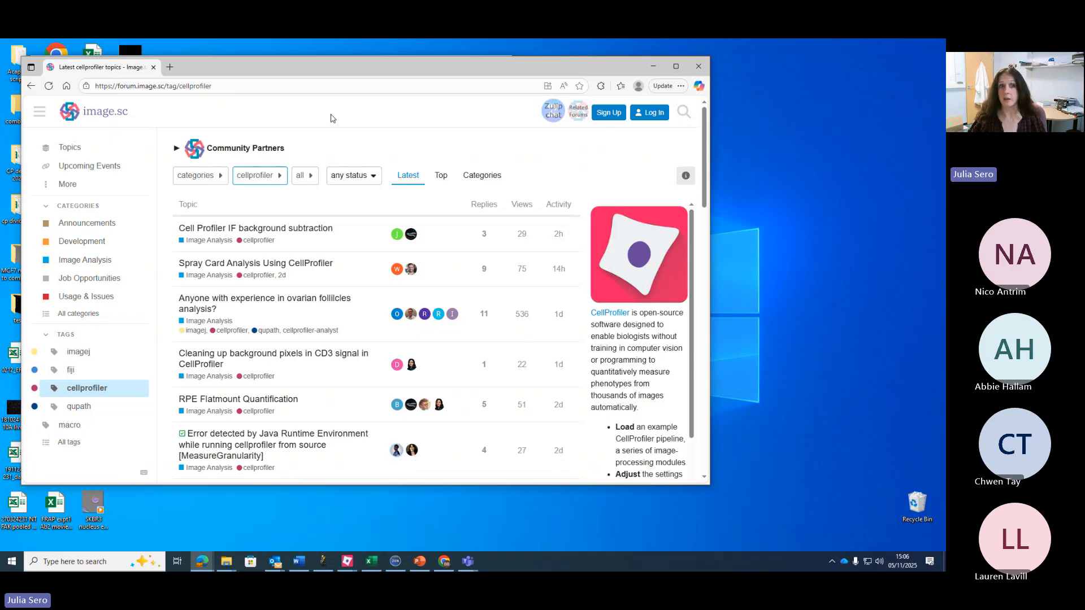
{"action": "left_click", "coordinate": [31, 86]}
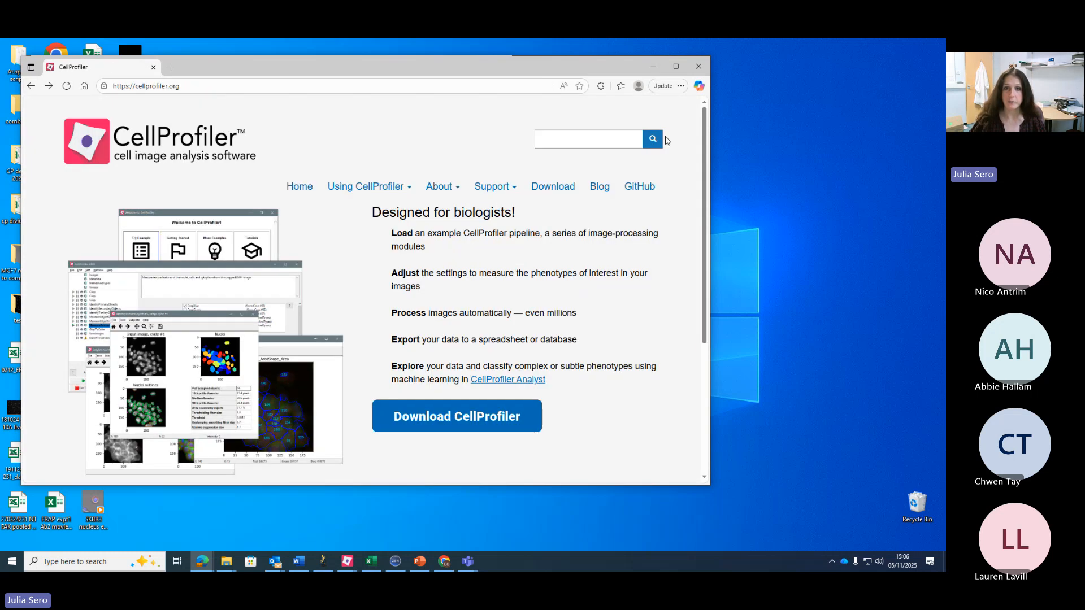
Step: Minimize the browser and the CellProfiler console, dismiss the welcome screen, and enlarge the main CellProfiler window
{"action": "left_click", "coordinate": [653, 66]}
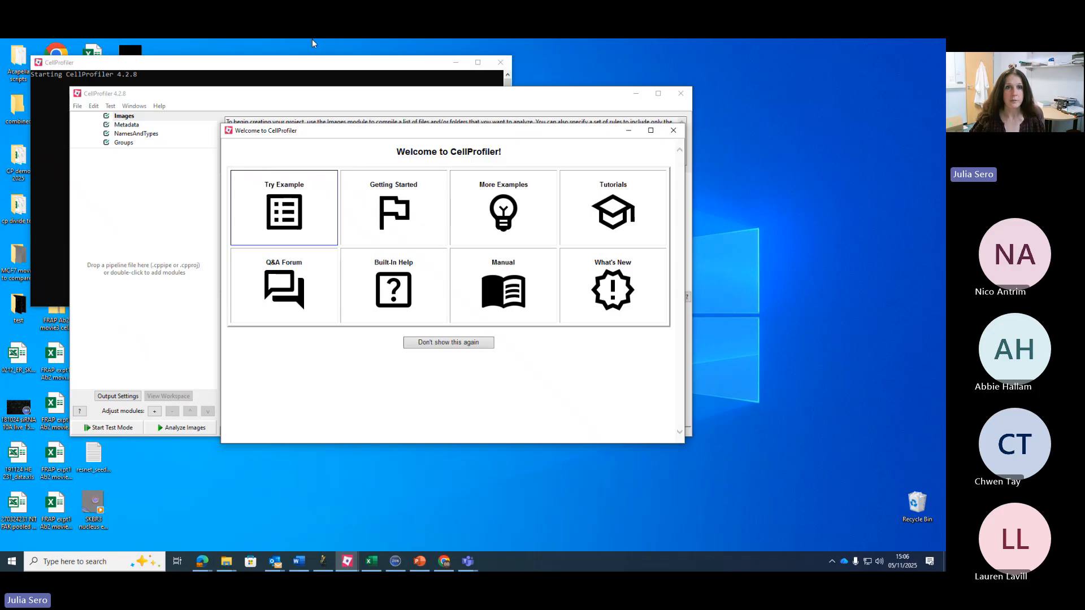
{"action": "left_click", "coordinate": [347, 68]}
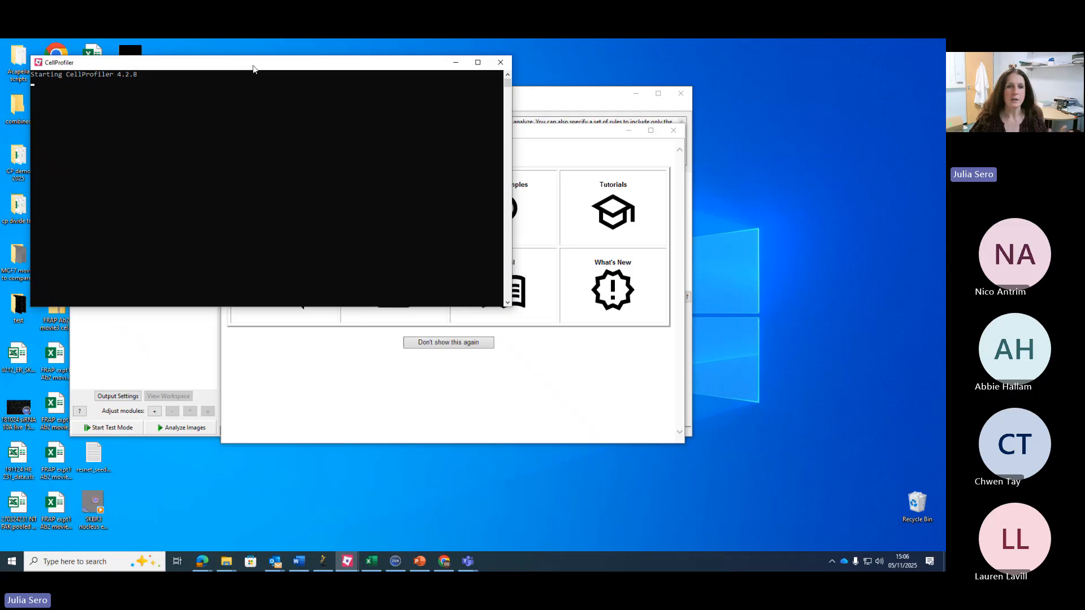
{"action": "left_click", "coordinate": [456, 66]}
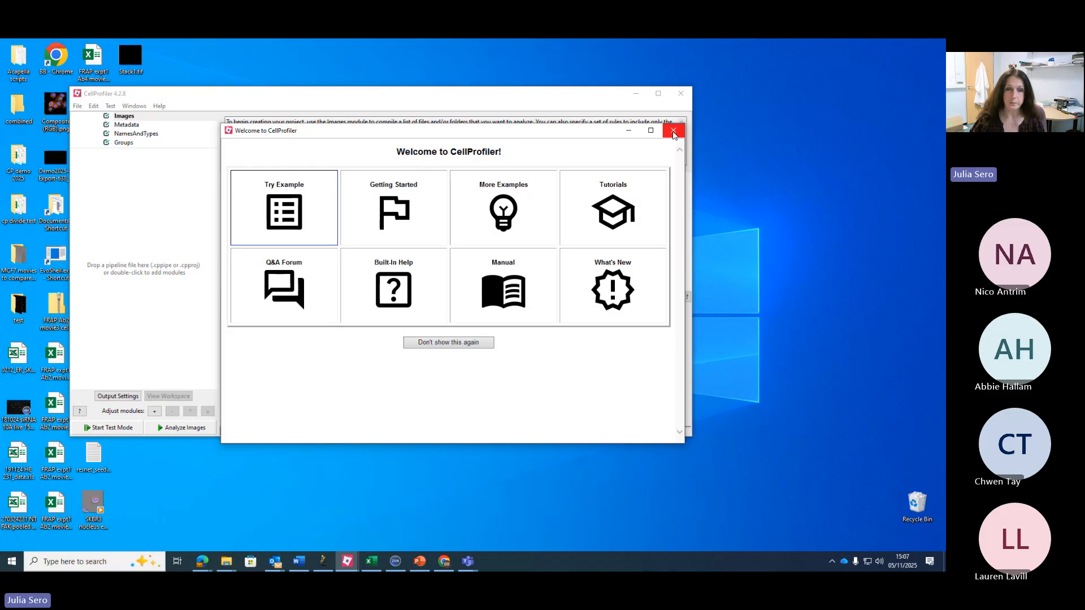
{"action": "left_click", "coordinate": [673, 132]}
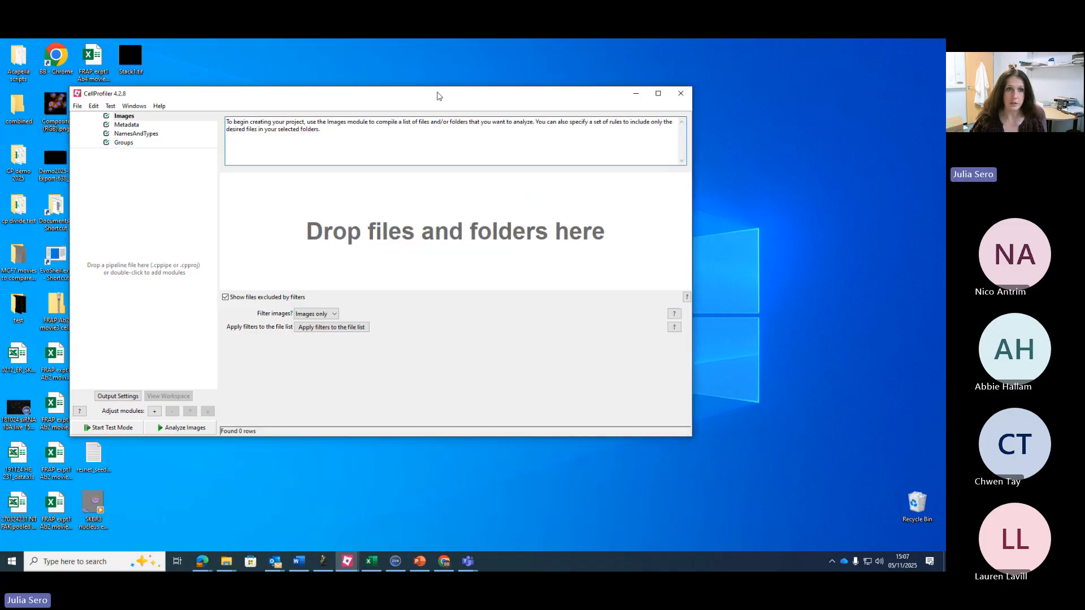
{"action": "left_click_drag", "start_coordinate": [439, 95], "coordinate": [441, 70]}
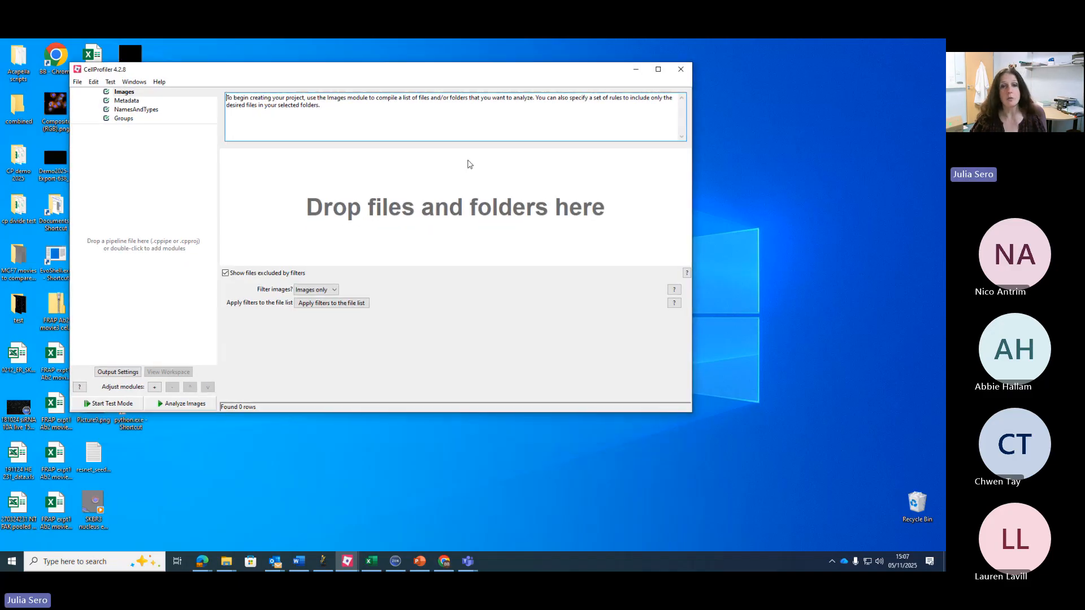
{"action": "left_click_drag", "start_coordinate": [690, 412], "coordinate": [743, 483]}
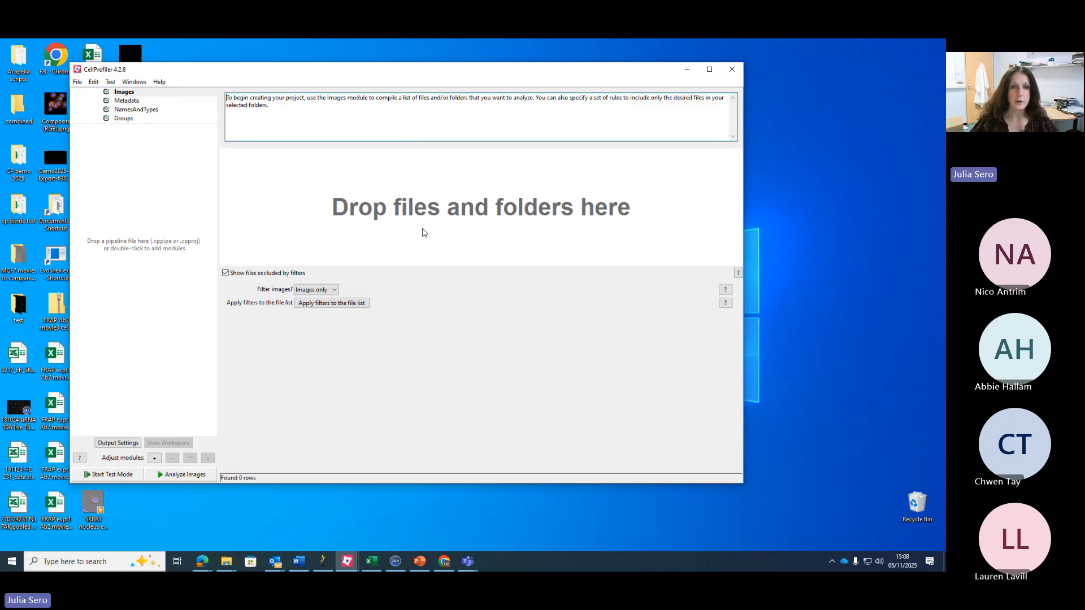
Step: Load the six Demo2025 TIF images from the Nuclei demo folder into the Images module and minimize the folder window
{"action": "left_click", "coordinate": [225, 560]}
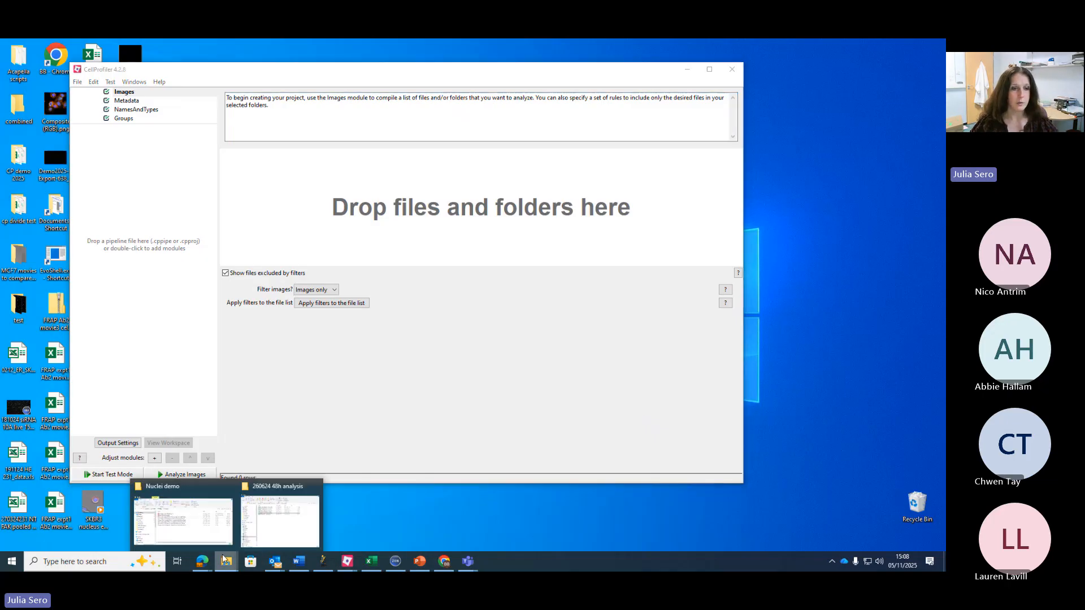
{"action": "left_click", "coordinate": [199, 540]}
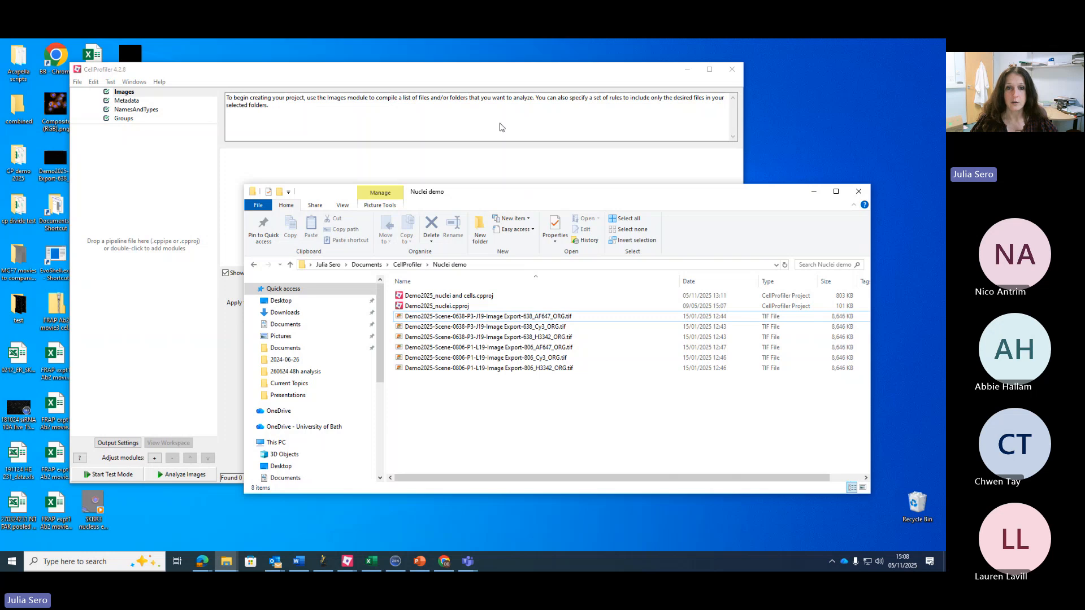
{"action": "left_click_drag", "start_coordinate": [526, 195], "coordinate": [533, 99]}
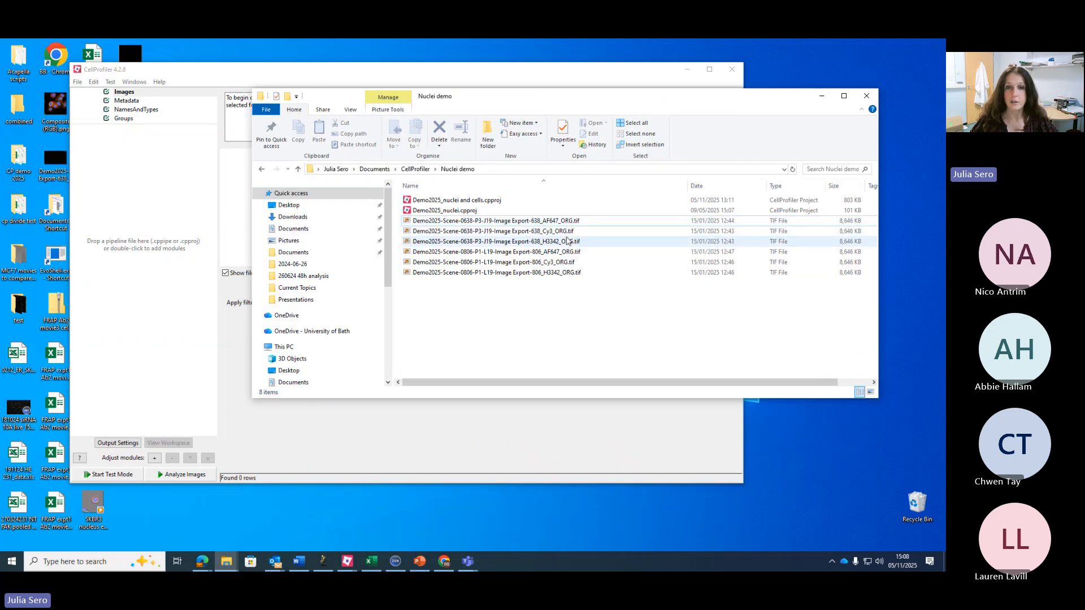
{"action": "left_click_drag", "start_coordinate": [585, 299], "coordinate": [557, 250]}
{"action": "left_click", "coordinate": [582, 313]}
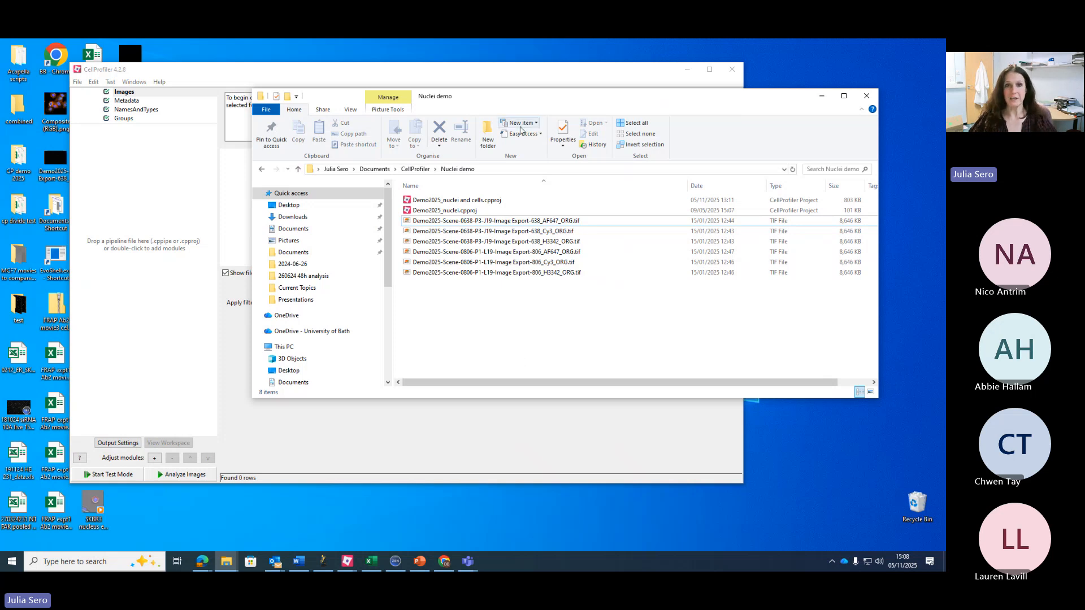
{"action": "left_click_drag", "start_coordinate": [514, 104], "coordinate": [760, 90]}
{"action": "left_click_drag", "start_coordinate": [741, 294], "coordinate": [406, 208]}
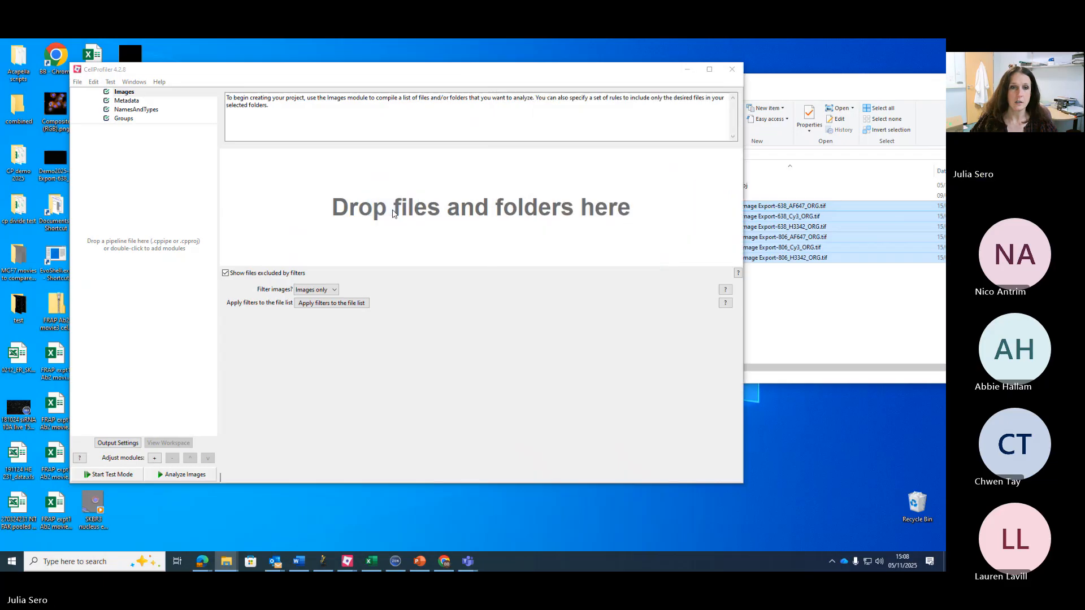
{"action": "left_click_drag", "start_coordinate": [879, 82], "coordinate": [666, 118]}
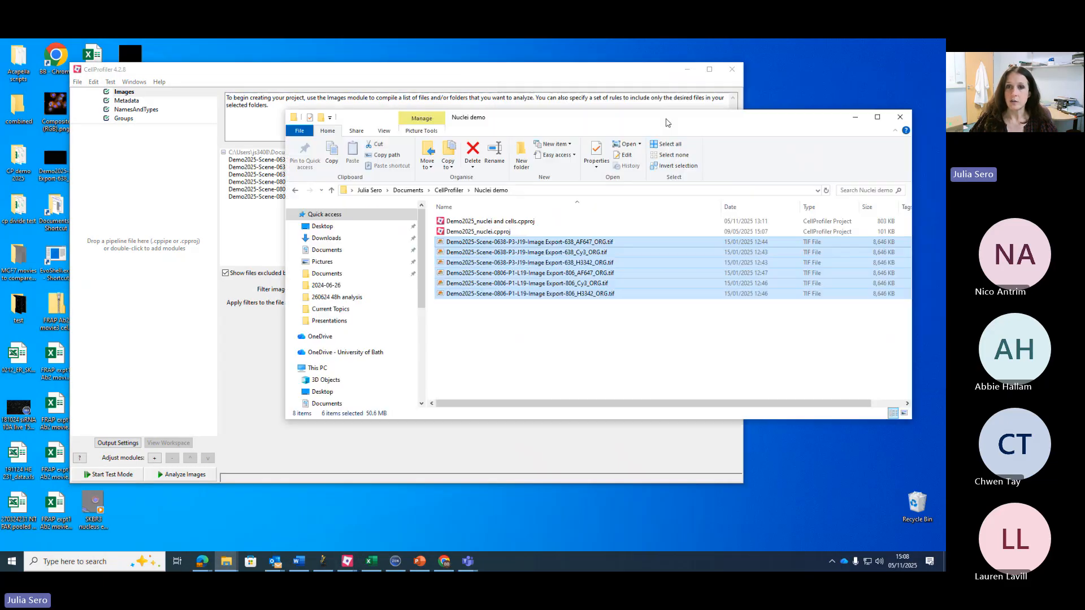
{"action": "left_click", "coordinate": [856, 117]}
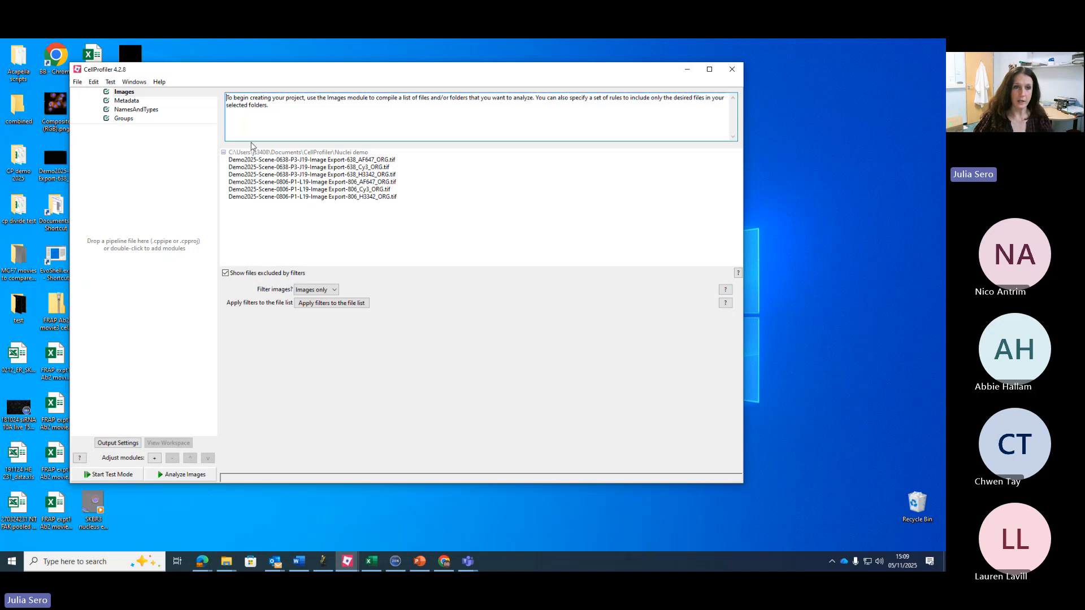
Step: Collapse and expand the Nuclei demo folder entry, and remove all six images from the file list
{"action": "left_click", "coordinate": [223, 152]}
{"action": "left_click", "coordinate": [224, 152]}
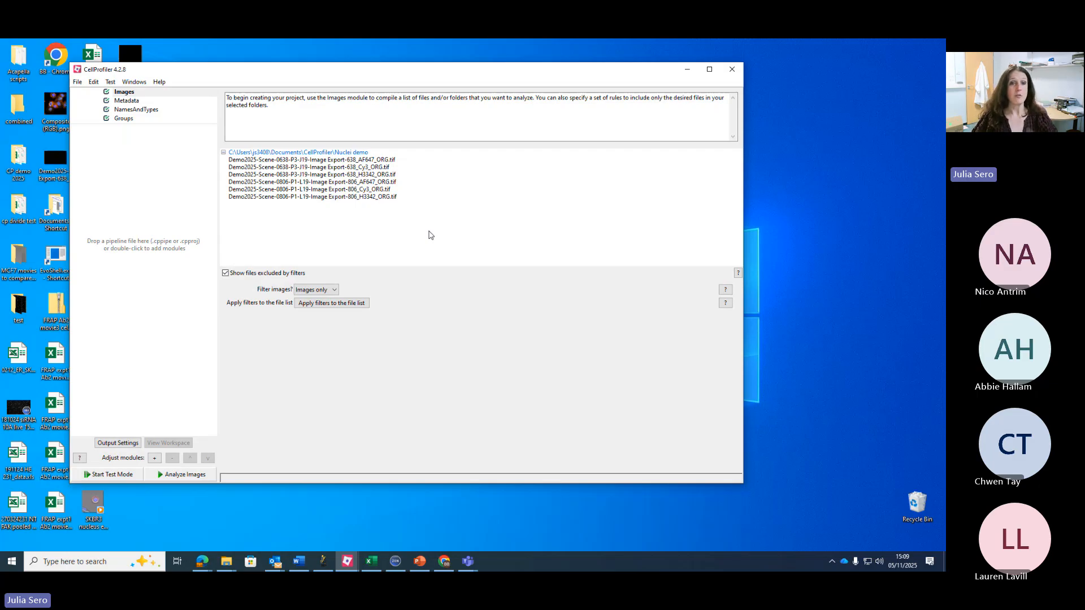
{"action": "left_click_drag", "start_coordinate": [417, 226], "coordinate": [392, 160]}
{"action": "right_click", "coordinate": [375, 164]}
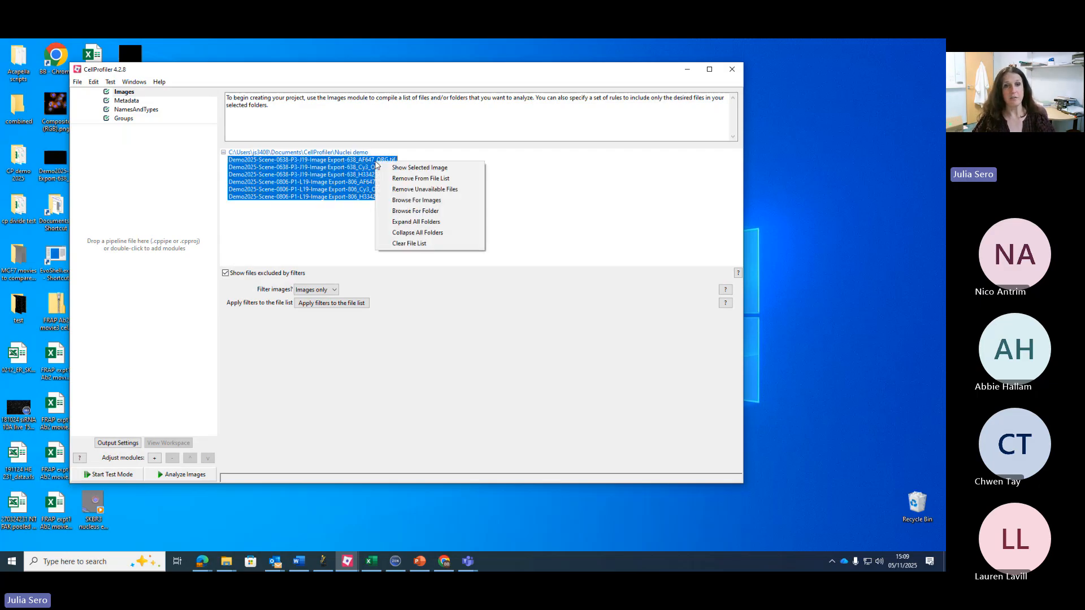
{"action": "left_click", "coordinate": [400, 180]}
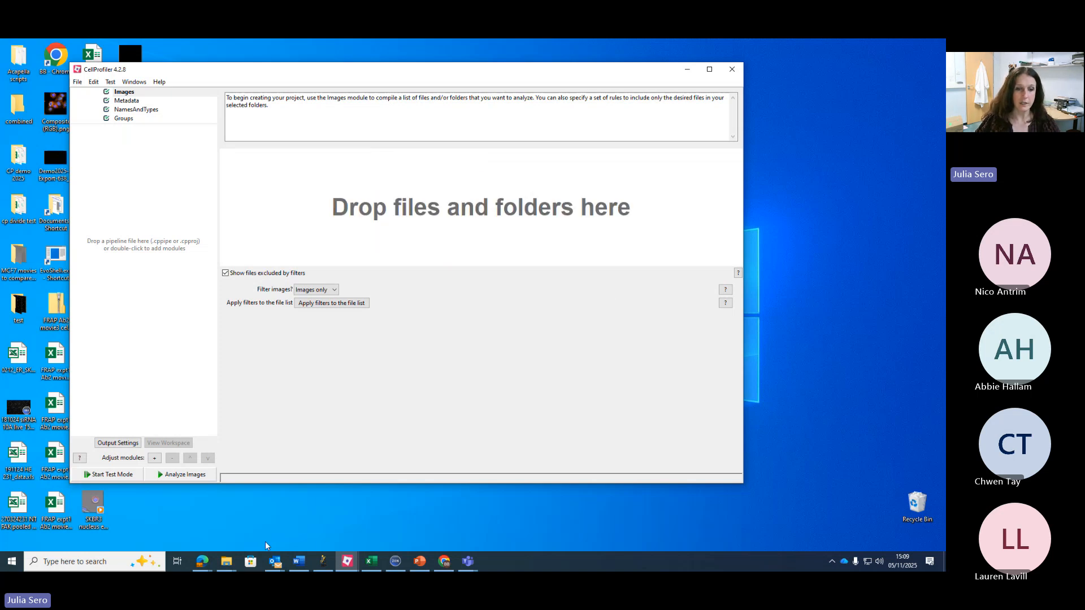
Step: Add the six TIF images from the Nuclei demo folder back to the Images file list and minimize the folder window
{"action": "mouse_move", "coordinate": [229, 566]}
{"action": "left_click", "coordinate": [209, 495]}
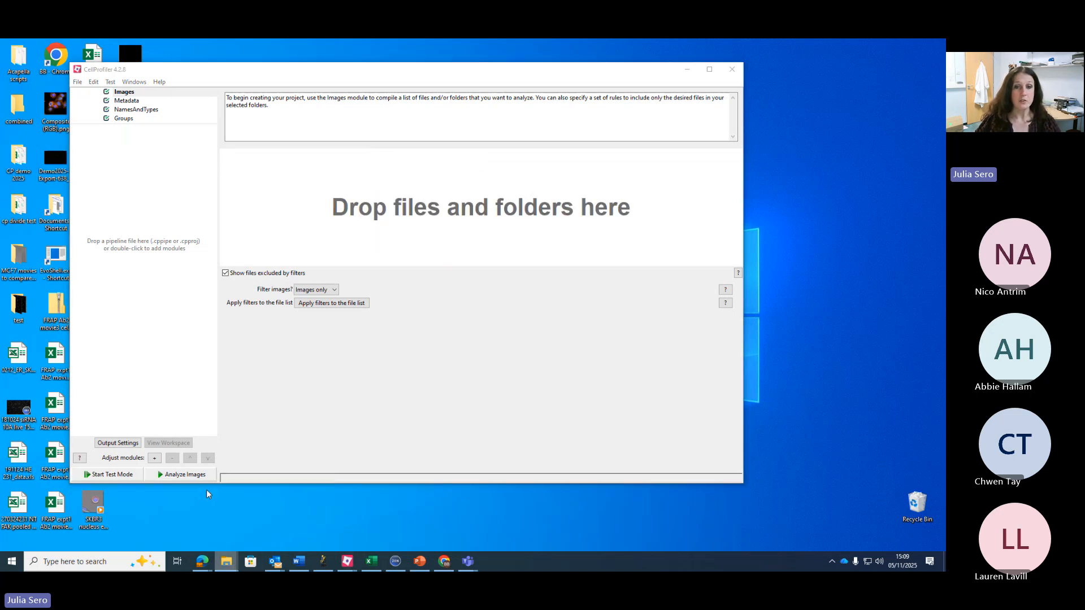
{"action": "left_click_drag", "start_coordinate": [508, 128], "coordinate": [722, 152]}
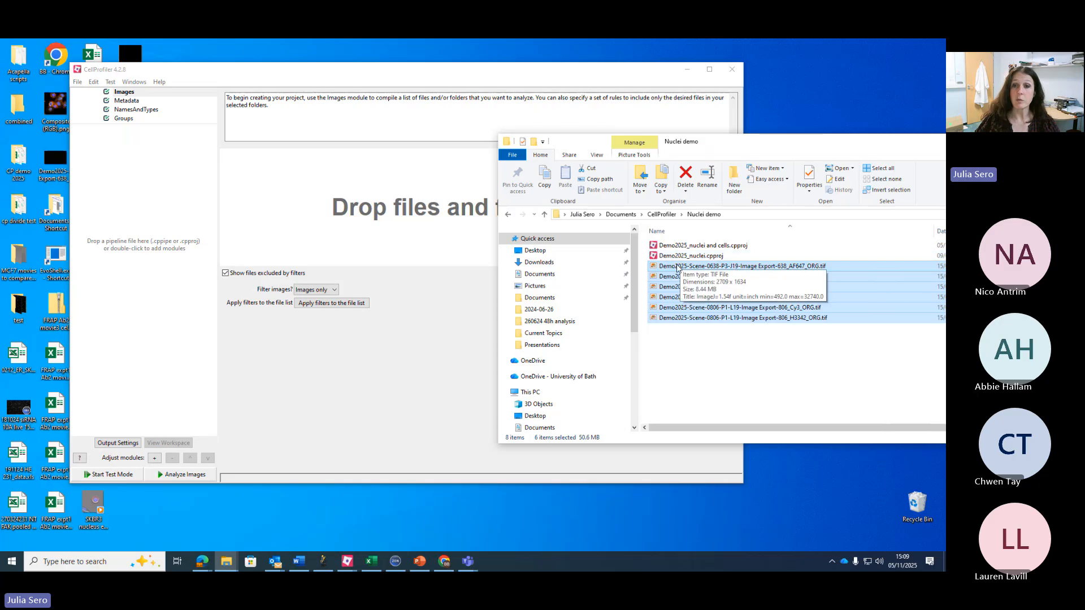
{"action": "left_click_drag", "start_coordinate": [680, 268], "coordinate": [410, 197]}
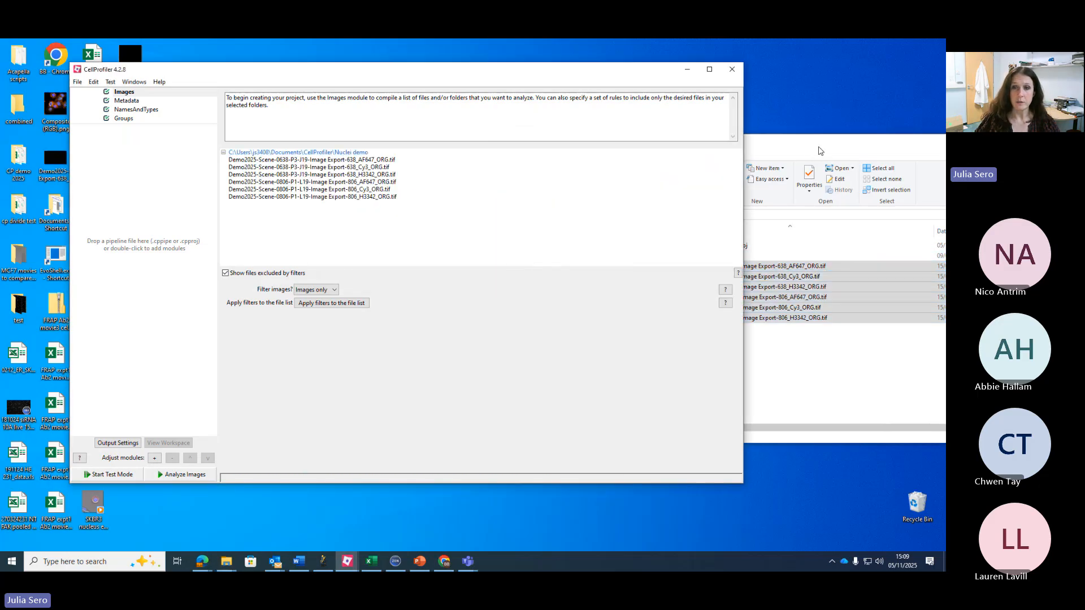
{"action": "left_click_drag", "start_coordinate": [819, 147], "coordinate": [532, 180]}
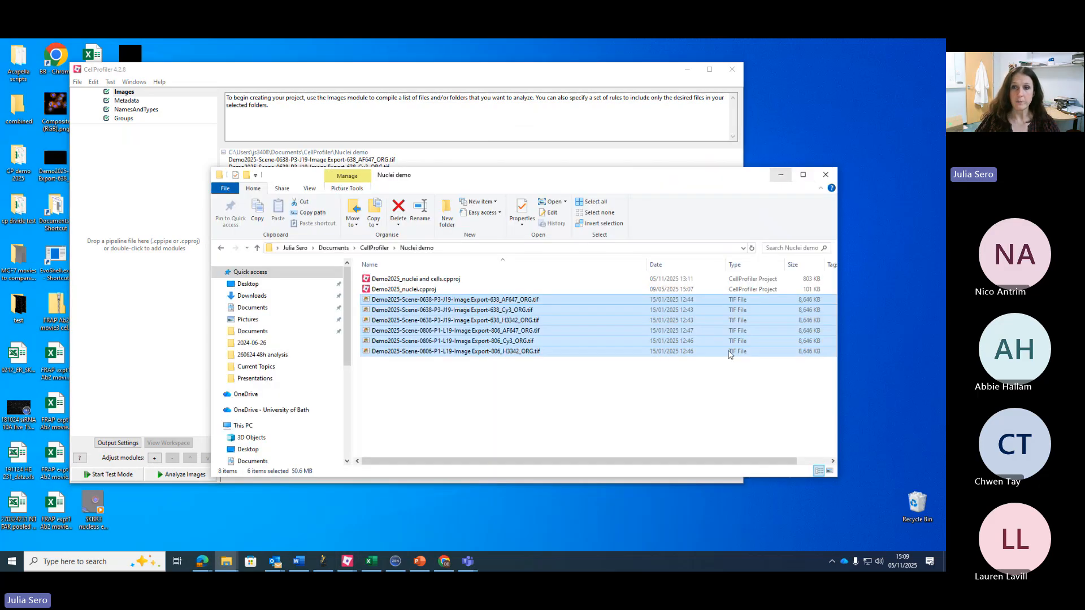
{"action": "left_click", "coordinate": [780, 175]}
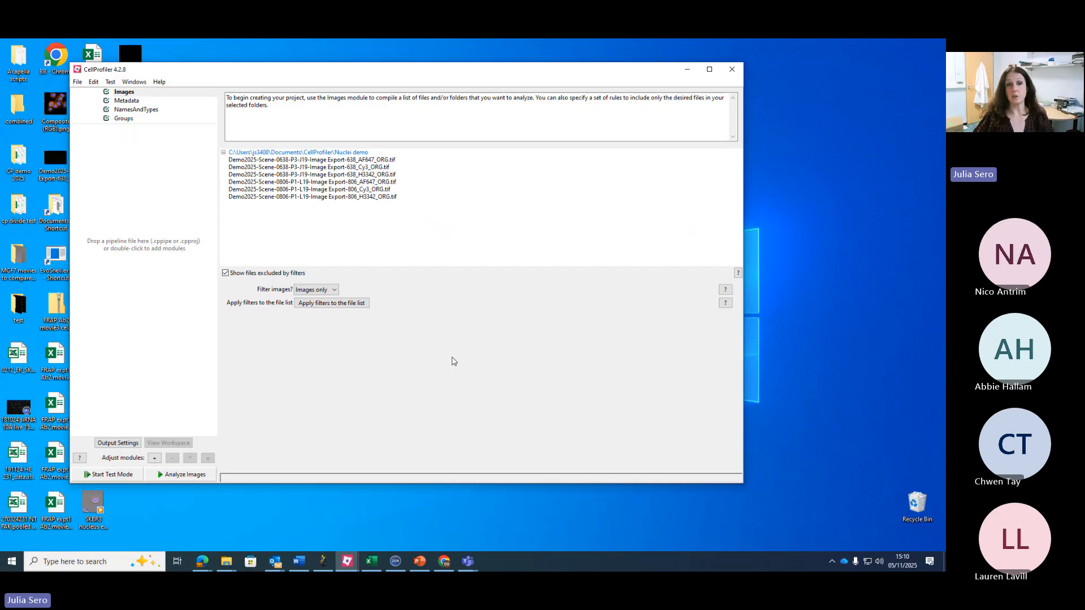
Step: Preview the scene 0638 AF647 image and the scene 0638 H3342 image from the file list
{"action": "left_click", "coordinate": [354, 161]}
{"action": "double_click", "coordinate": [354, 161]}
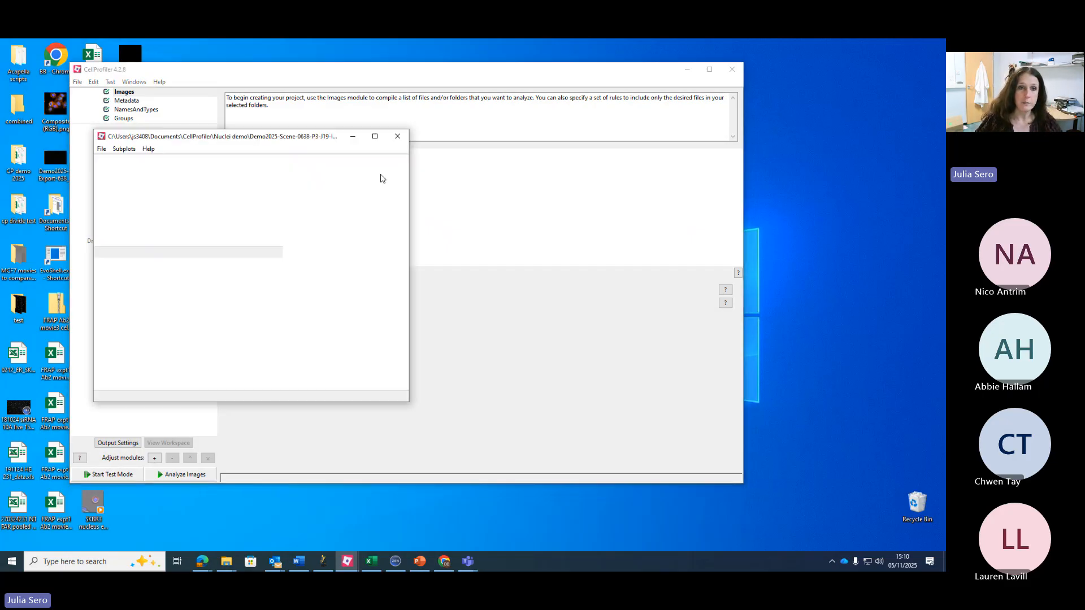
{"action": "left_click", "coordinate": [438, 187]}
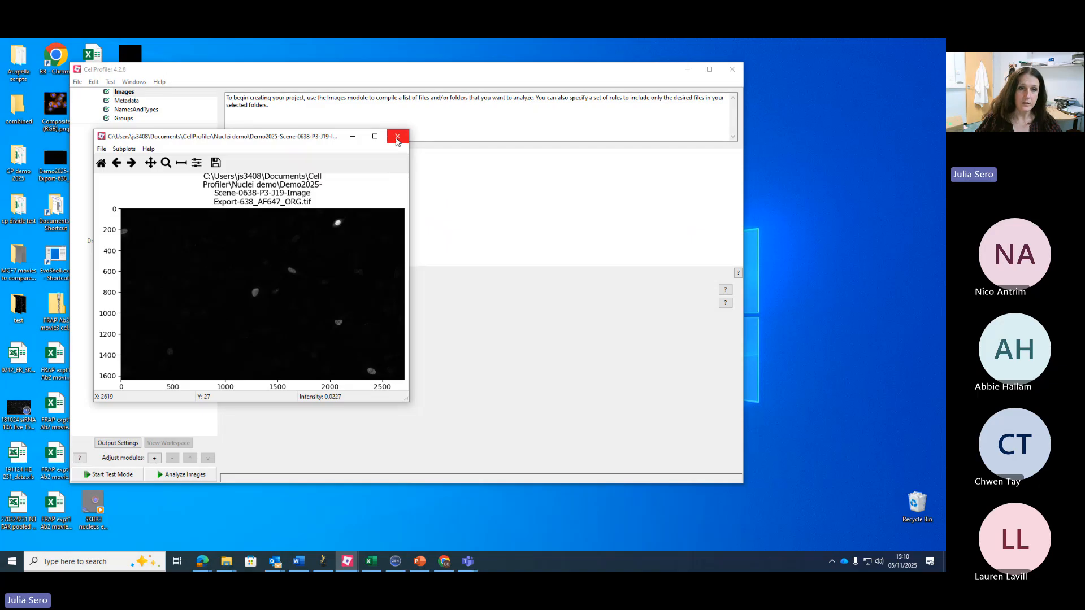
{"action": "double_click", "coordinate": [350, 175]}
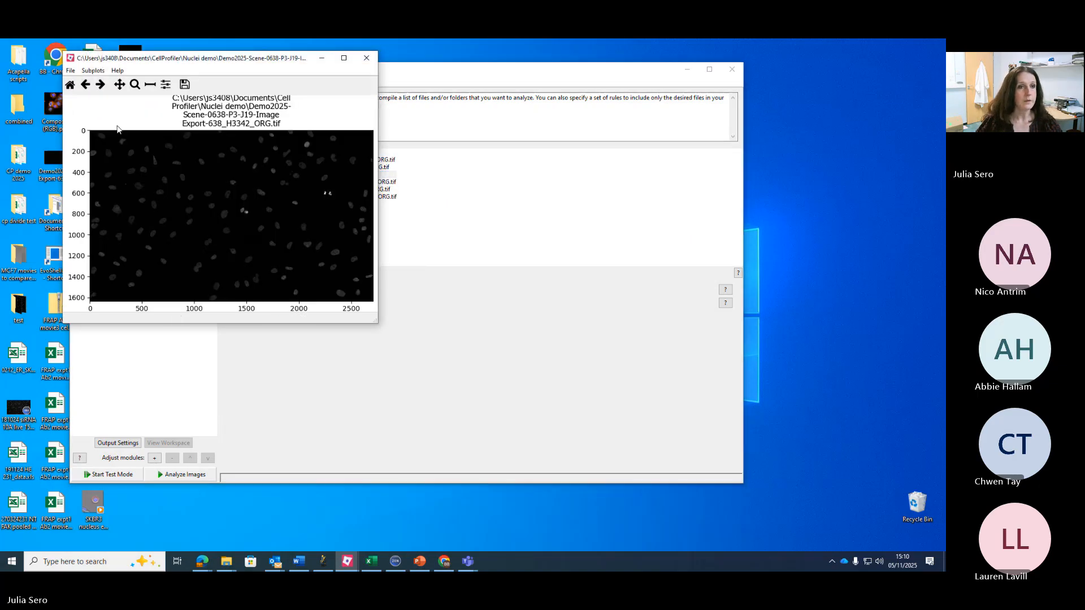
Step: Zoom in on a group of nuclei in the H3342 image preview and look at the subplot configuration sliders without changing them
{"action": "left_click", "coordinate": [133, 85]}
{"action": "left_click_drag", "start_coordinate": [215, 167], "coordinate": [331, 241]}
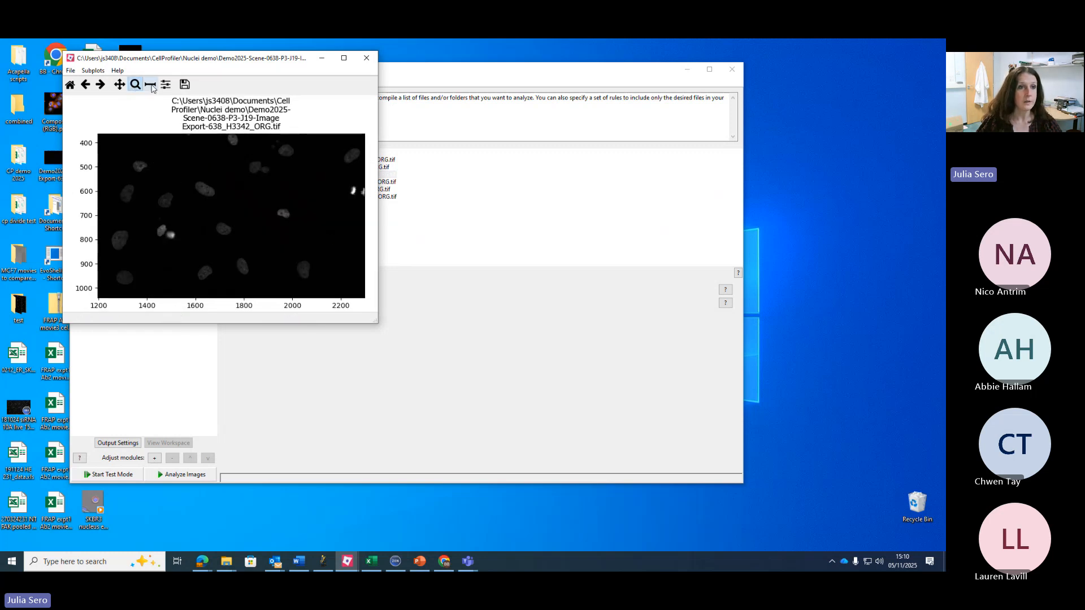
{"action": "left_click", "coordinate": [165, 85]}
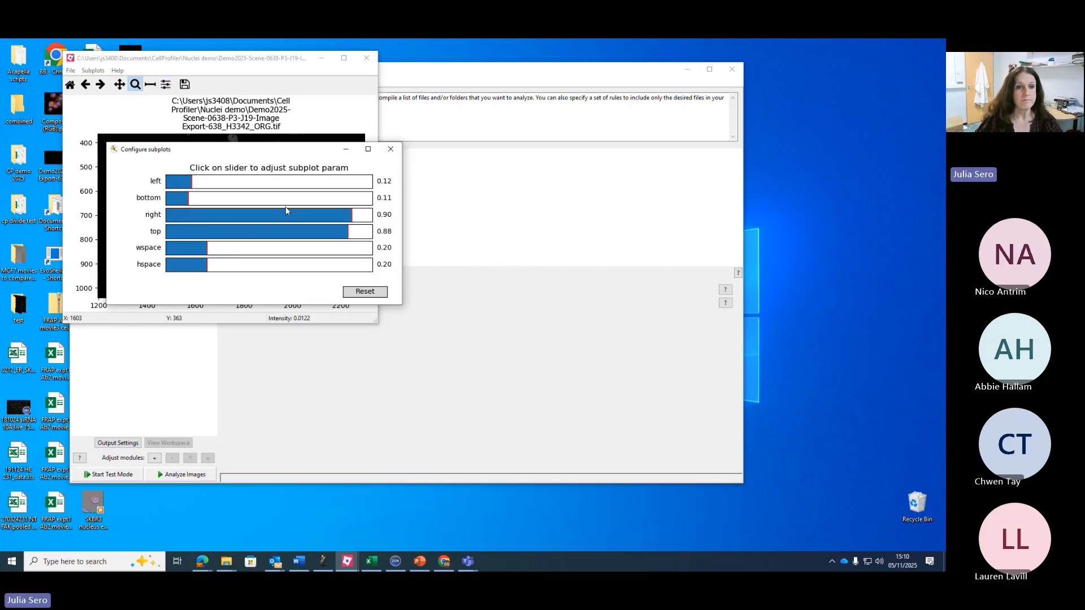
{"action": "left_click", "coordinate": [391, 150]}
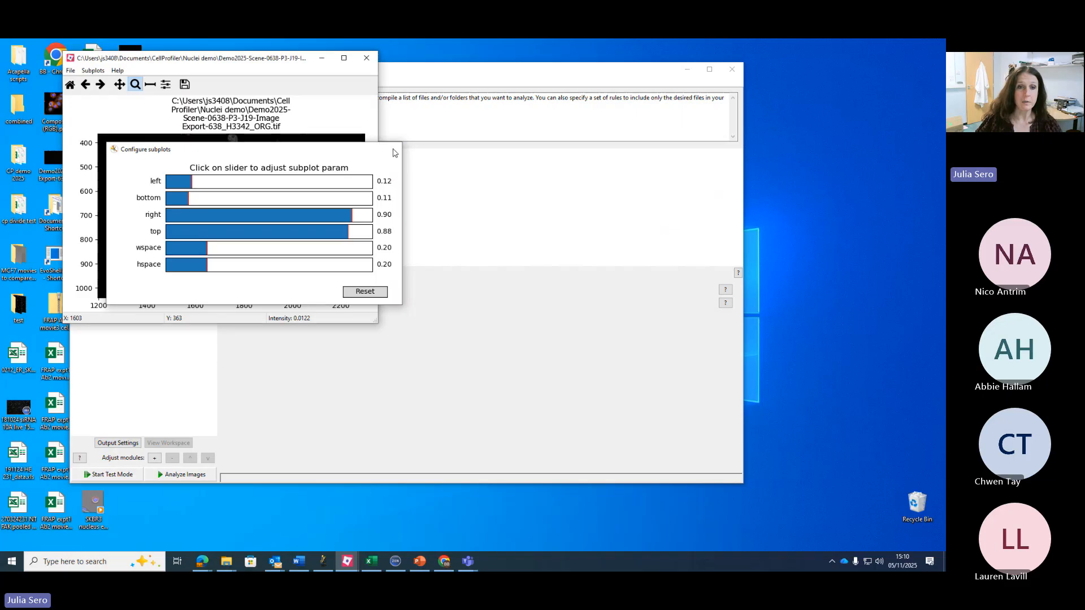
Step: Adjust the contrast of the H3342 preview, setting the maximum brightness to 197 in Normalized mode
{"action": "right_click", "coordinate": [192, 186]}
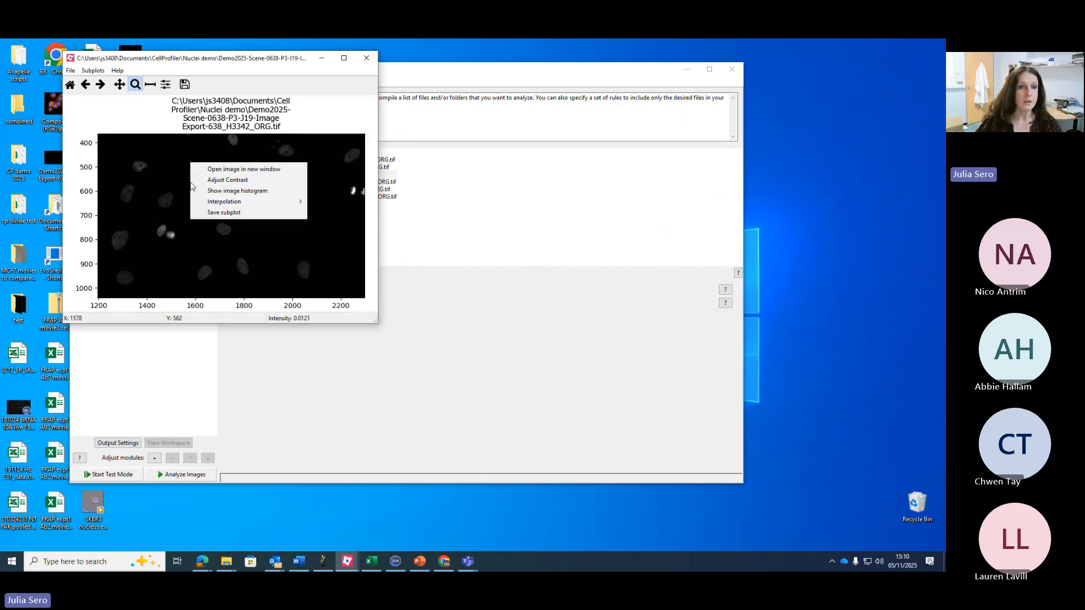
{"action": "left_click", "coordinate": [234, 180]}
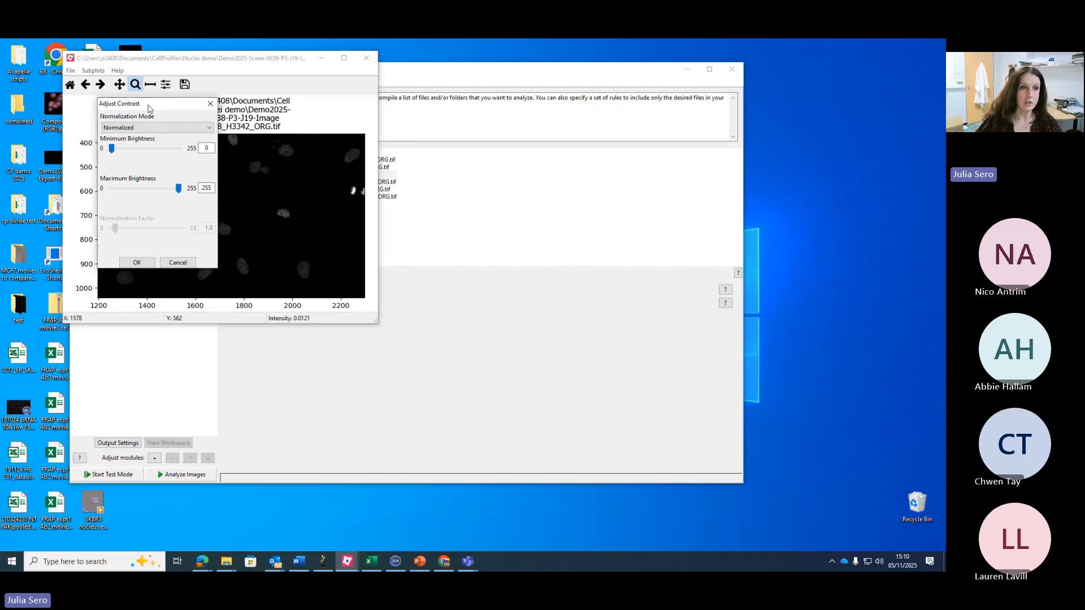
{"action": "left_click_drag", "start_coordinate": [146, 103], "coordinate": [472, 120]}
{"action": "left_click_drag", "start_coordinate": [502, 201], "coordinate": [457, 205]}
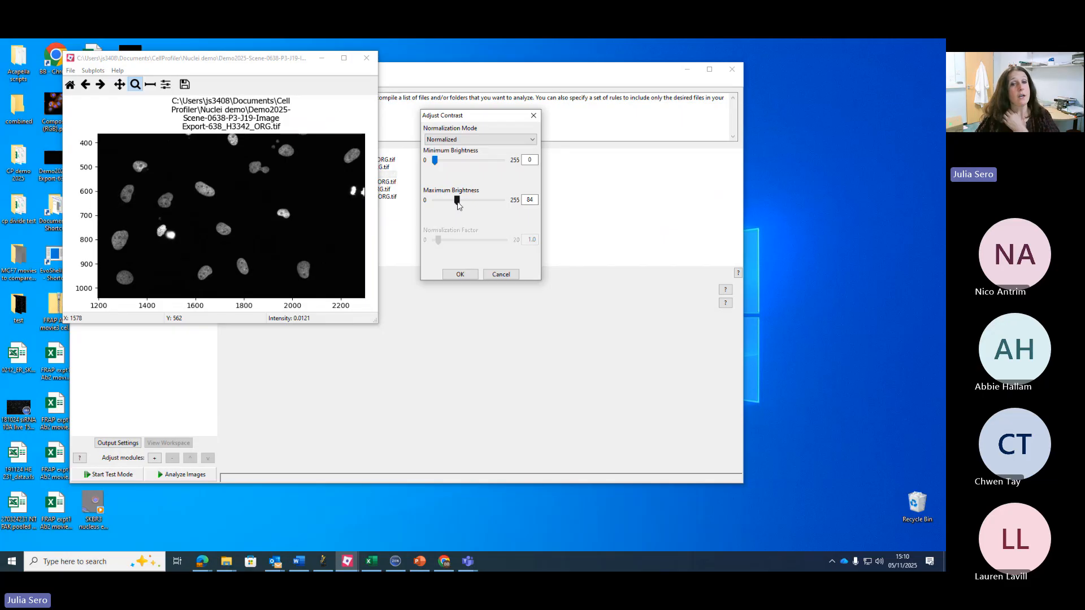
{"action": "left_click_drag", "start_coordinate": [457, 200], "coordinate": [502, 201]}
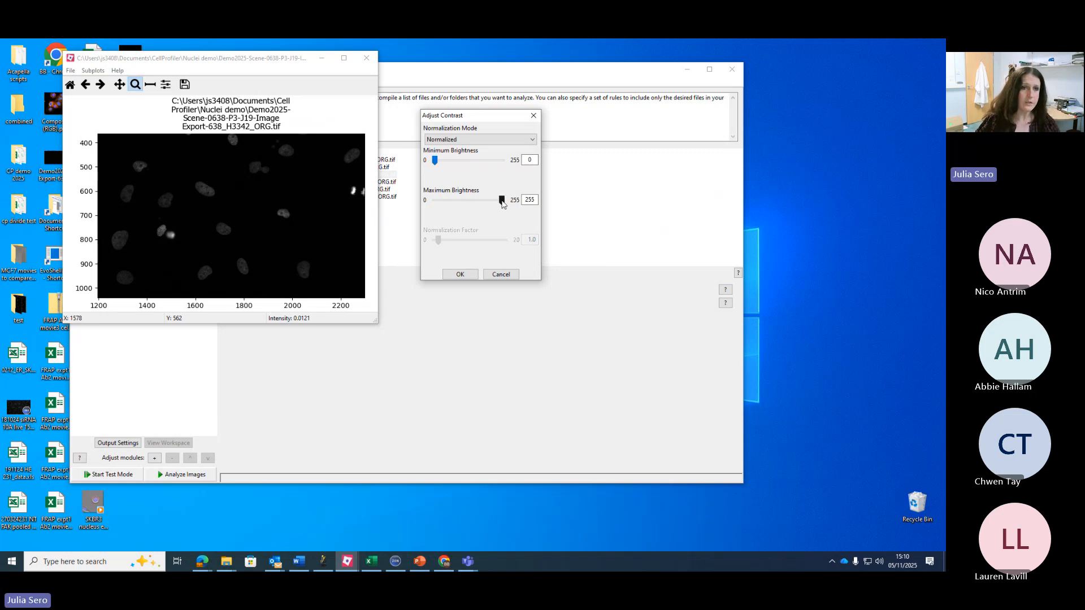
{"action": "mouse_move", "coordinate": [503, 204]}
{"action": "left_mouse_down"}
{"action": "mouse_move", "coordinate": [448, 206]}
{"action": "mouse_move", "coordinate": [486, 204]}
{"action": "left_mouse_up"}
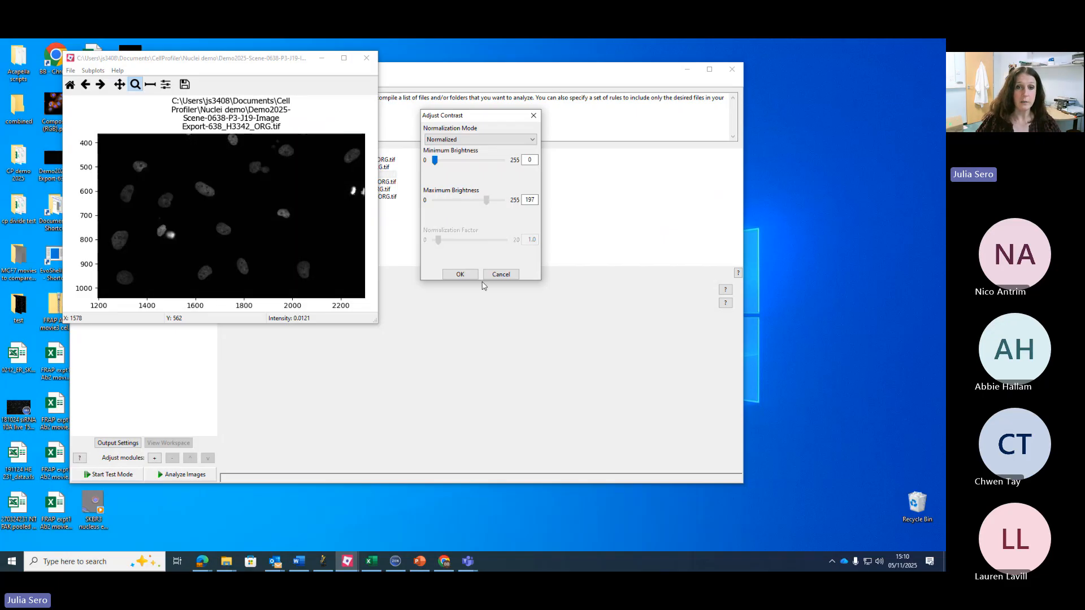
{"action": "left_click", "coordinate": [462, 275]}
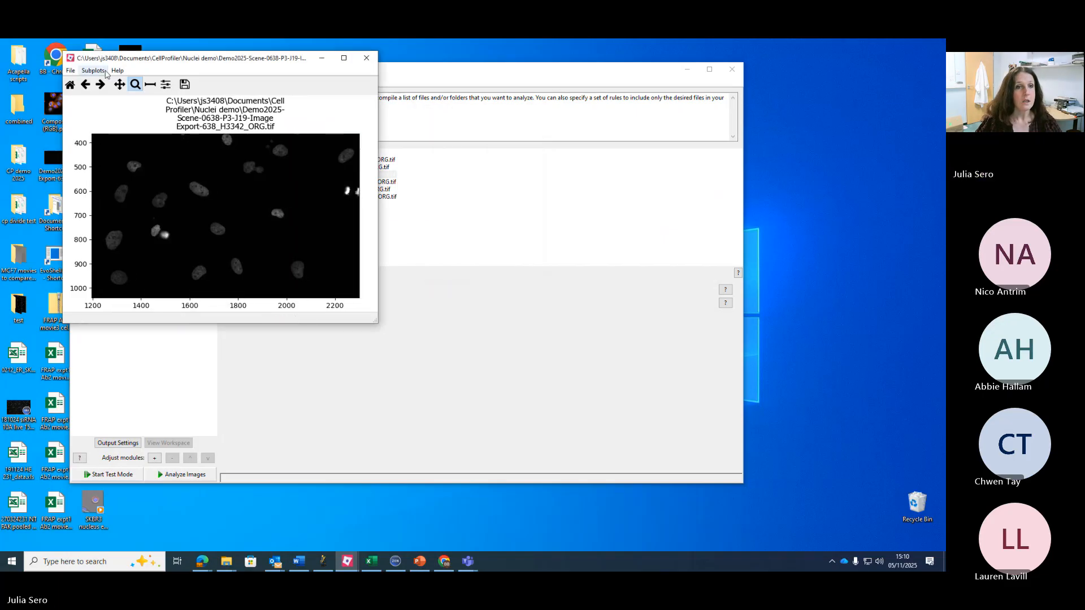
Step: Measure the lengths and widths of several nuclei in the H3342 preview with the length tool and close the preview
{"action": "left_click", "coordinate": [152, 87]}
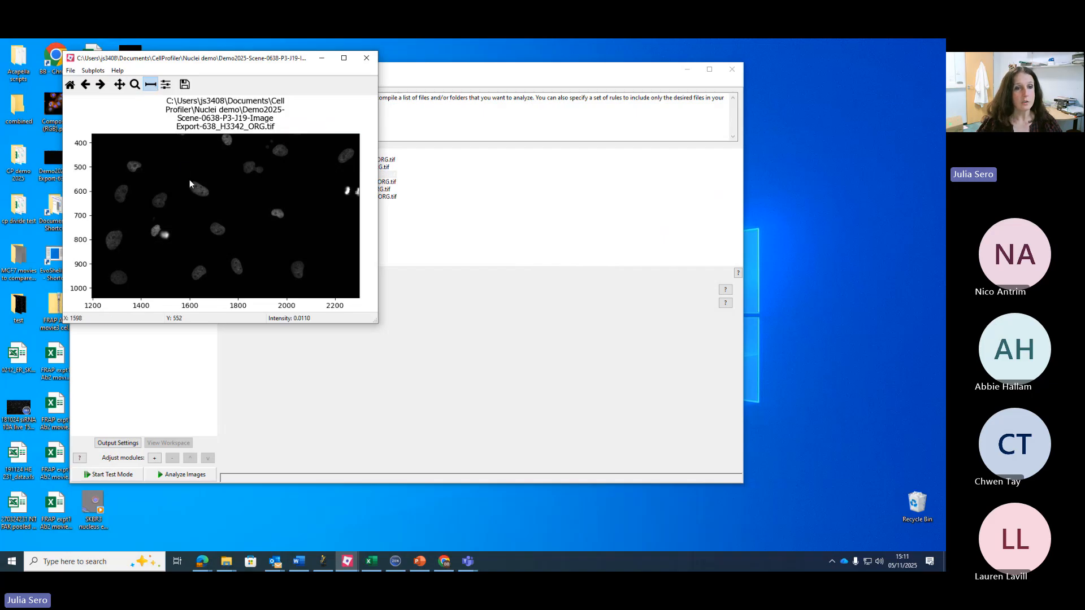
{"action": "left_click_drag", "start_coordinate": [189, 180], "coordinate": [208, 195]}
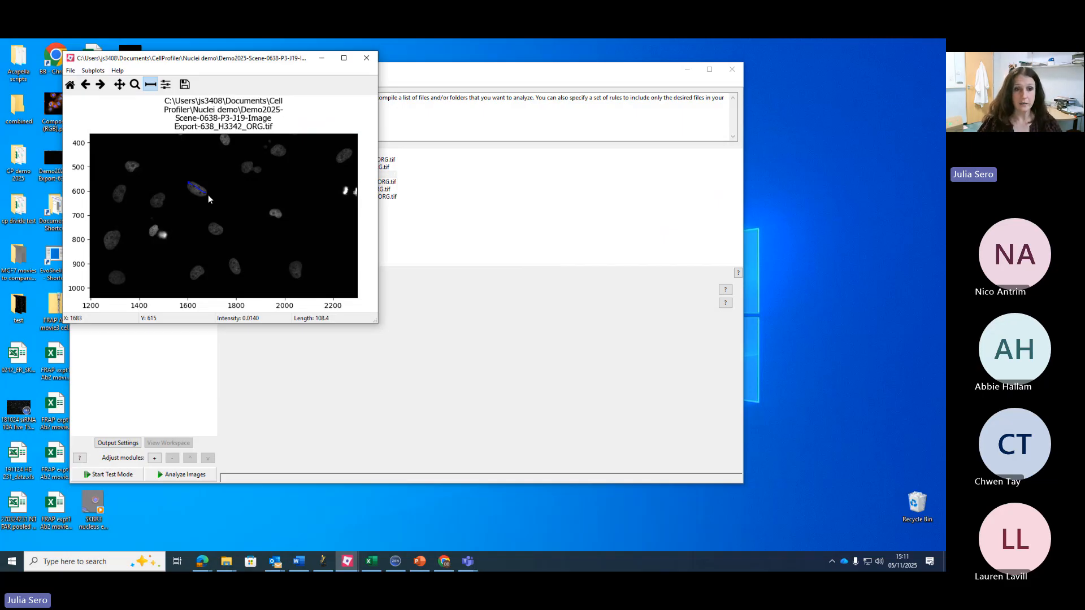
{"action": "left_click_drag", "start_coordinate": [208, 195], "coordinate": [192, 194]}
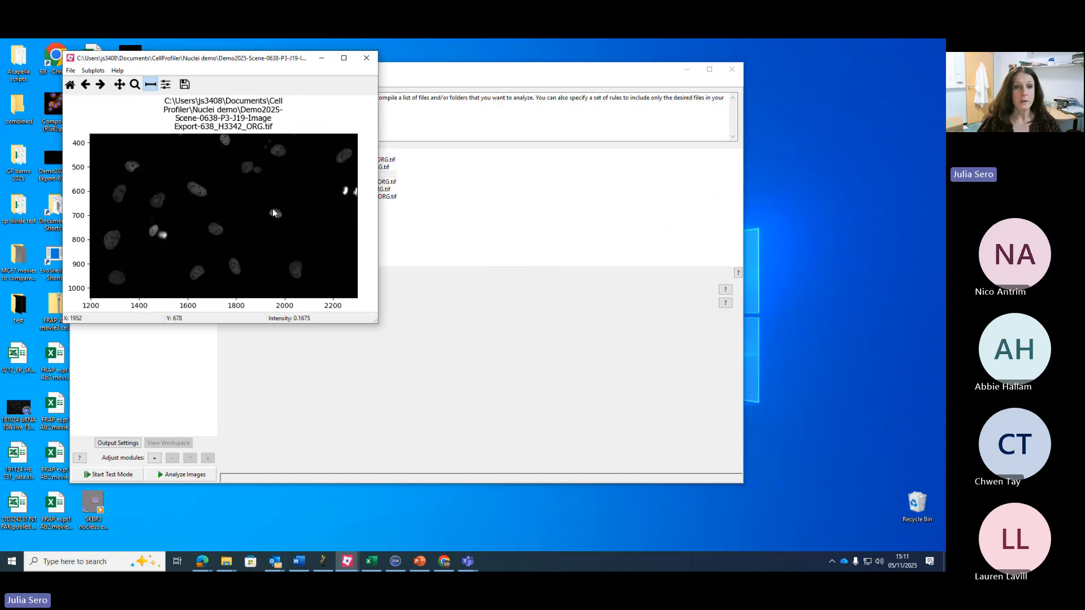
{"action": "left_click_drag", "start_coordinate": [269, 209], "coordinate": [282, 217]}
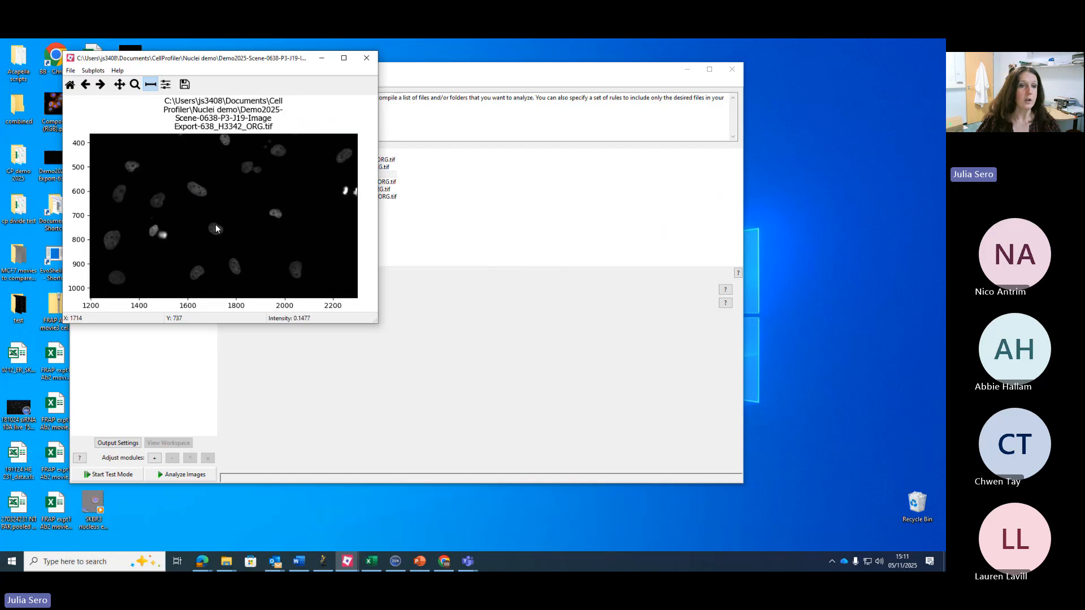
{"action": "left_click_drag", "start_coordinate": [209, 227], "coordinate": [224, 236]}
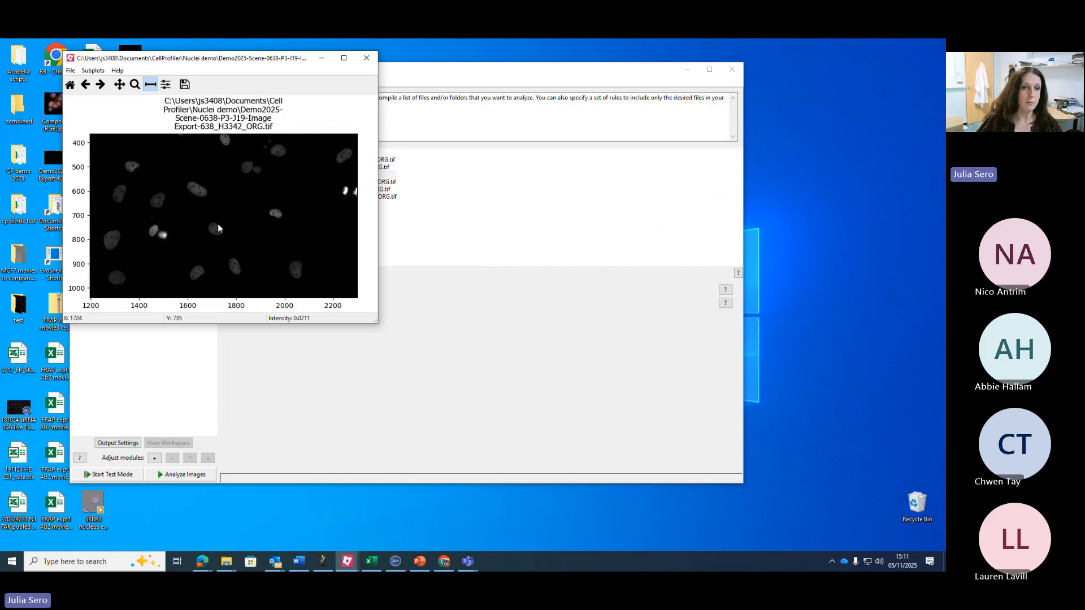
{"action": "left_click_drag", "start_coordinate": [218, 224], "coordinate": [211, 237]}
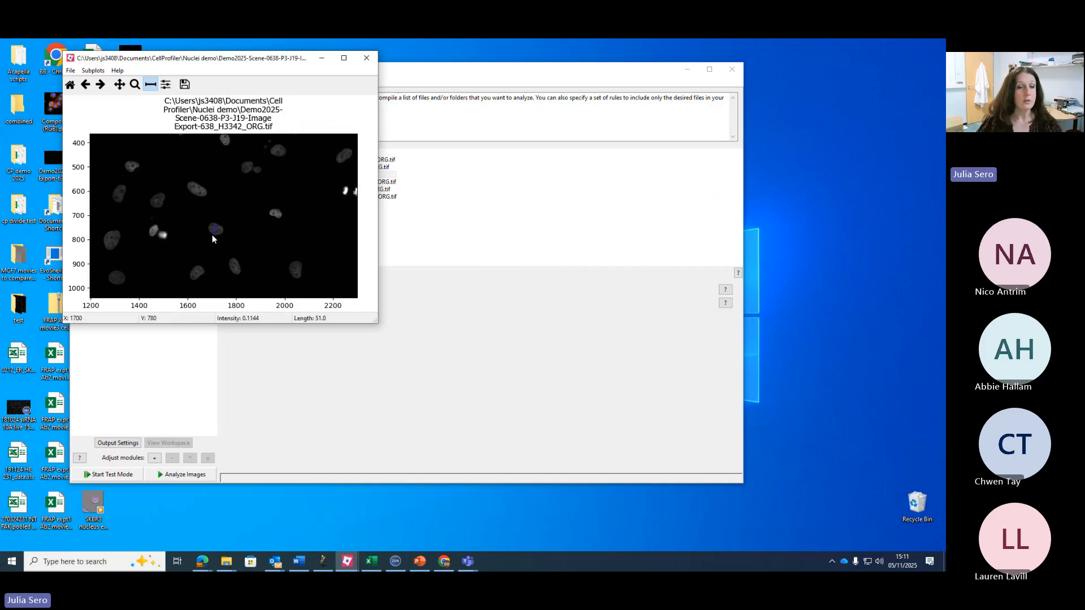
{"action": "left_click_drag", "start_coordinate": [212, 235], "coordinate": [212, 226]}
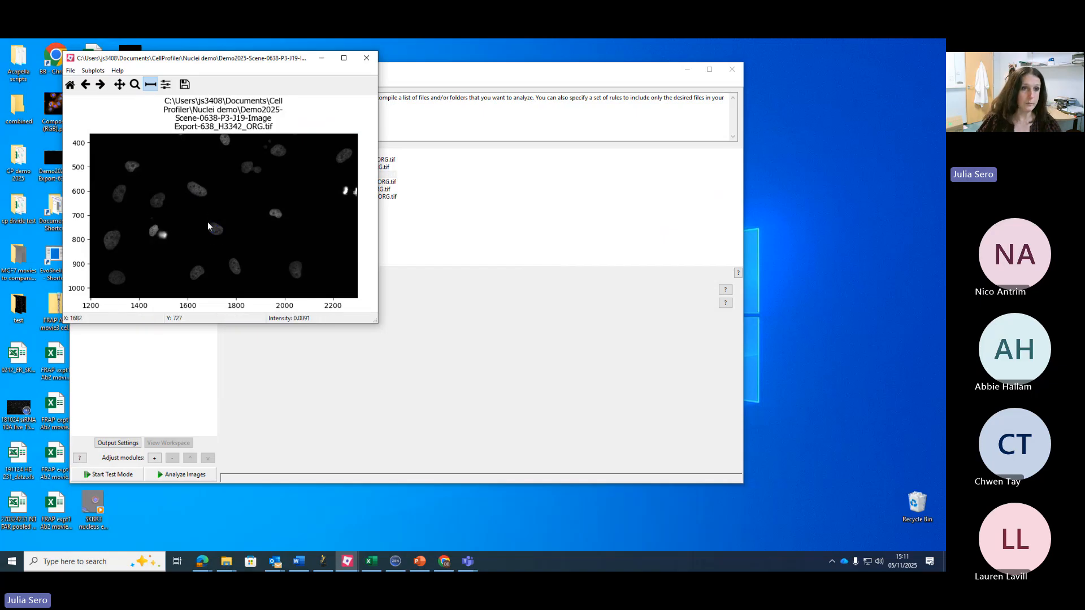
{"action": "left_click", "coordinate": [366, 58]}
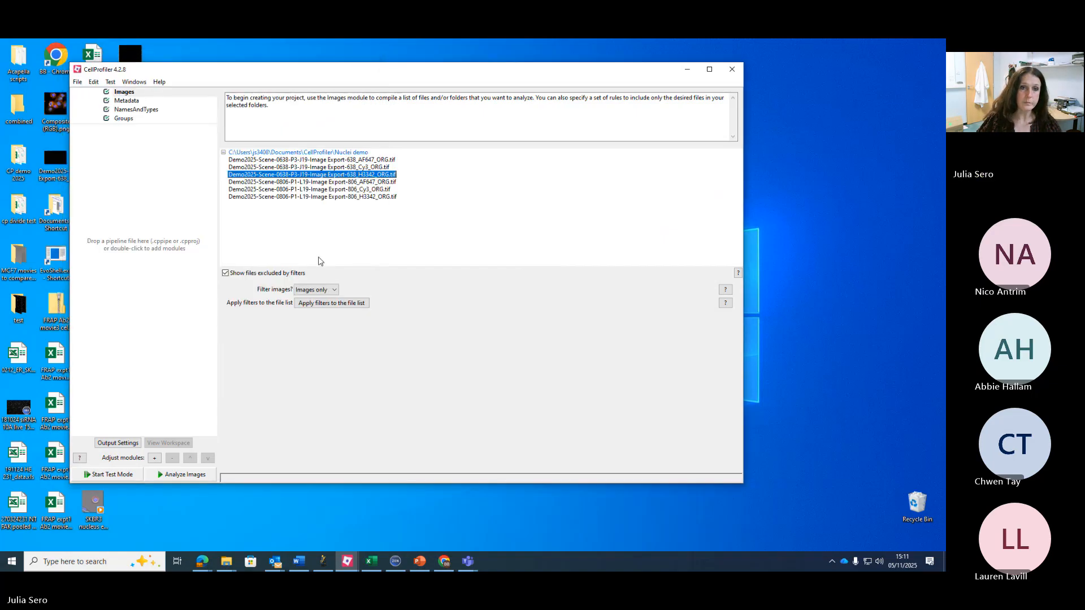
Step: Preview the scene 0638 Cy3 image, set its maximum brightness to 96 and close the preview
{"action": "left_click", "coordinate": [365, 168]}
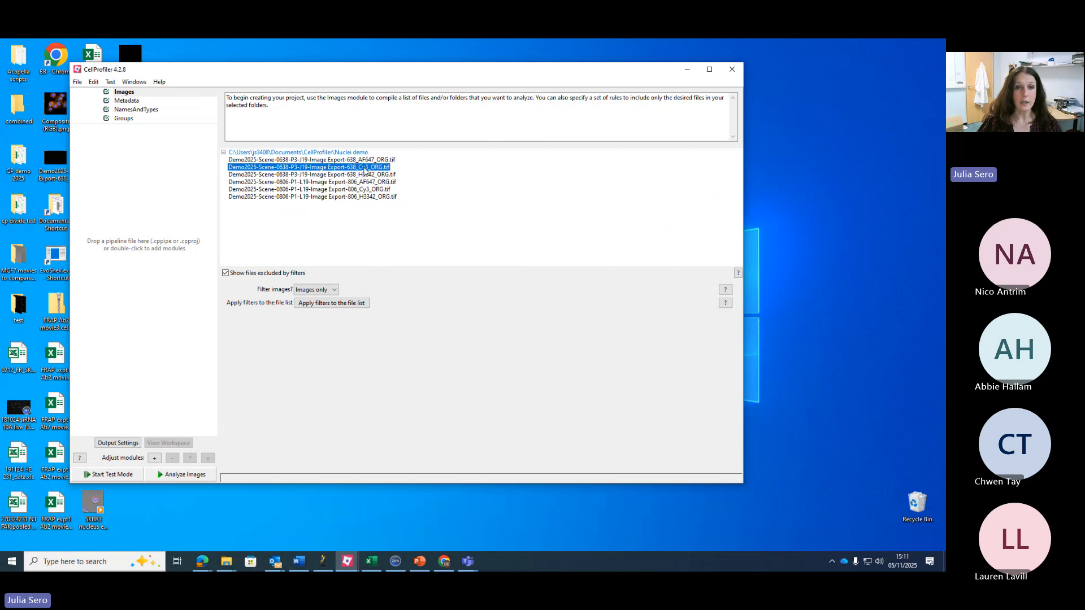
{"action": "double_click", "coordinate": [365, 168]}
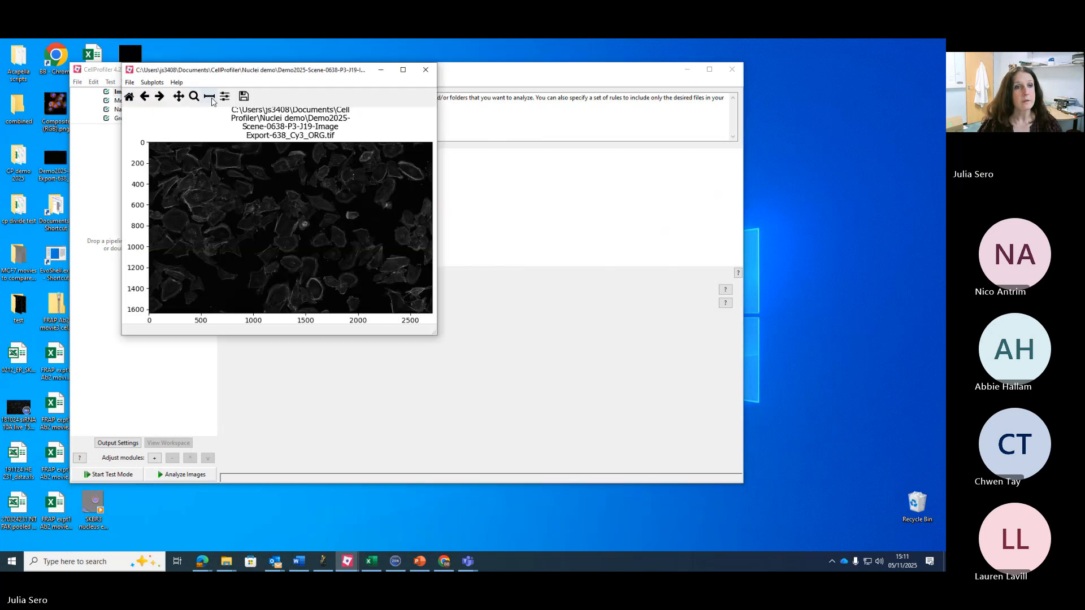
{"action": "right_click", "coordinate": [260, 222]}
{"action": "left_click", "coordinate": [304, 221]}
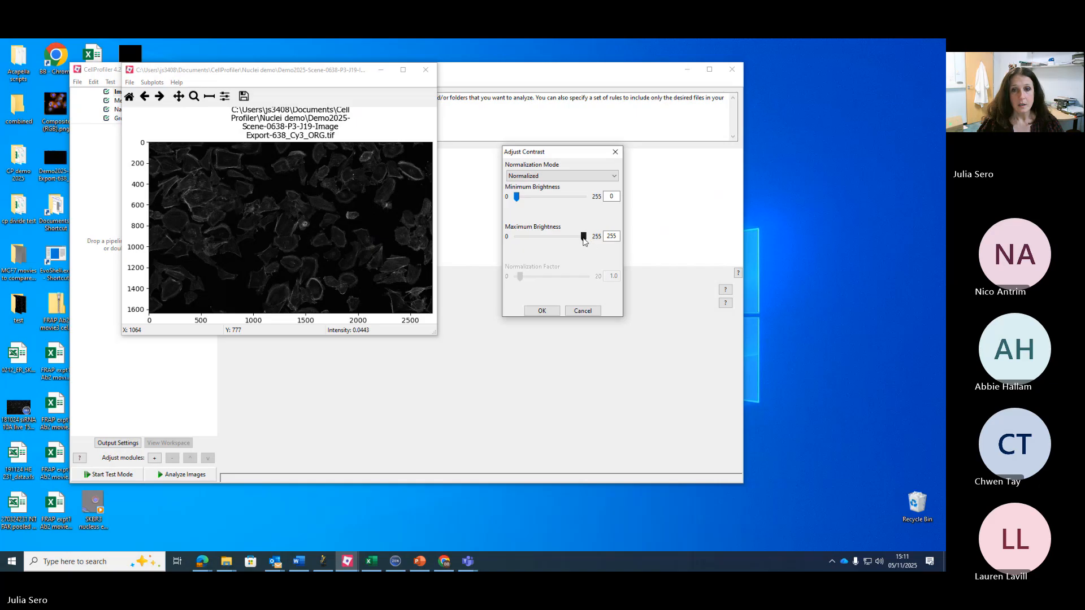
{"action": "left_click_drag", "start_coordinate": [585, 242], "coordinate": [542, 240]}
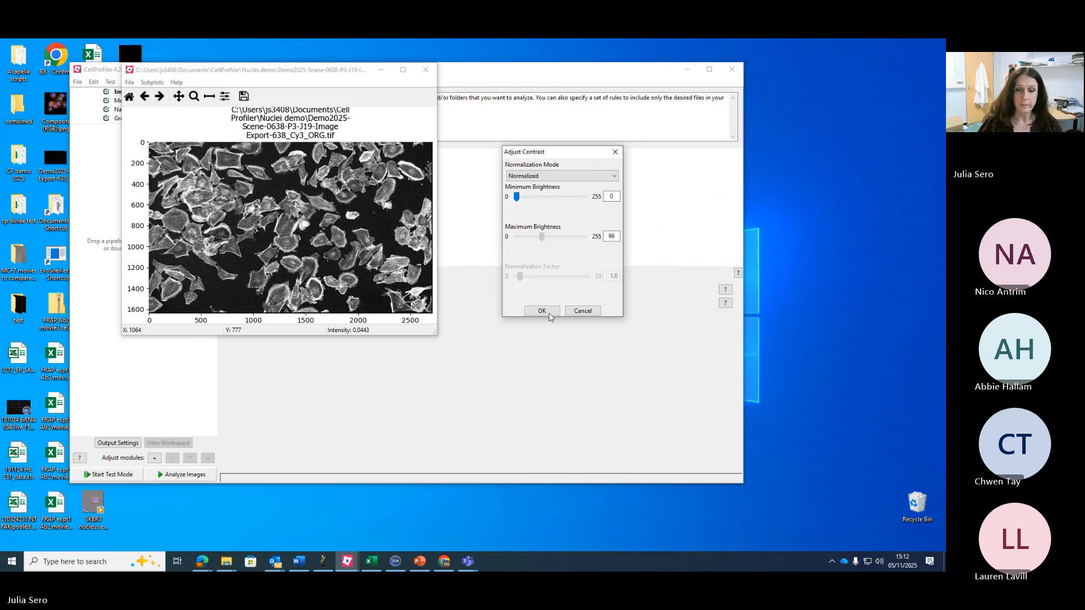
{"action": "key", "text": "Return"}
{"action": "left_click", "coordinate": [425, 70]}
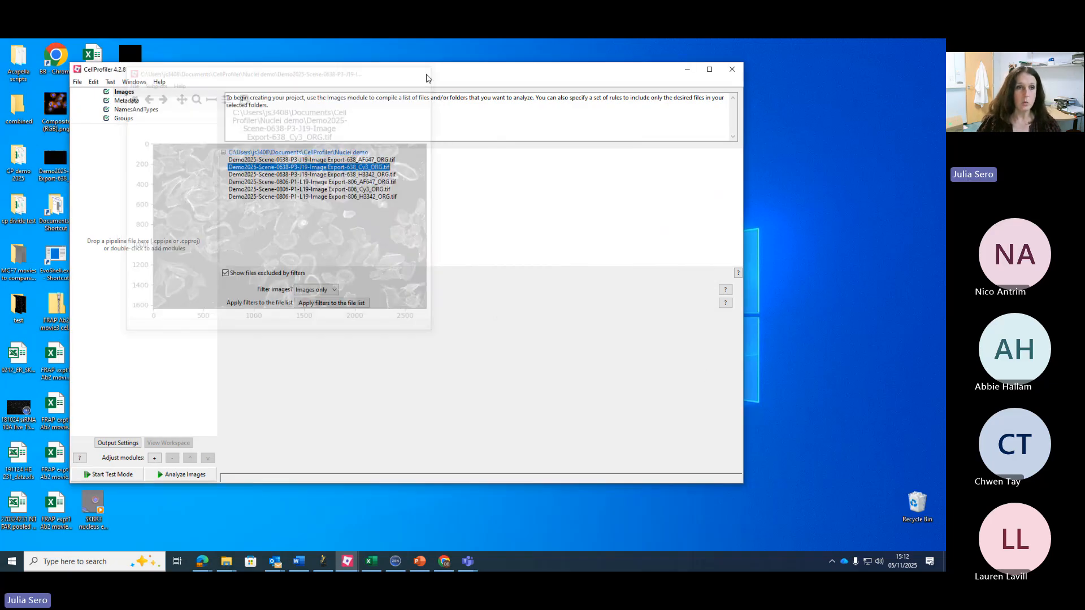
Step: Enable metadata extraction in the Metadata module, review the file names in the Images module and return to the Metadata settings
{"action": "left_click", "coordinate": [139, 104]}
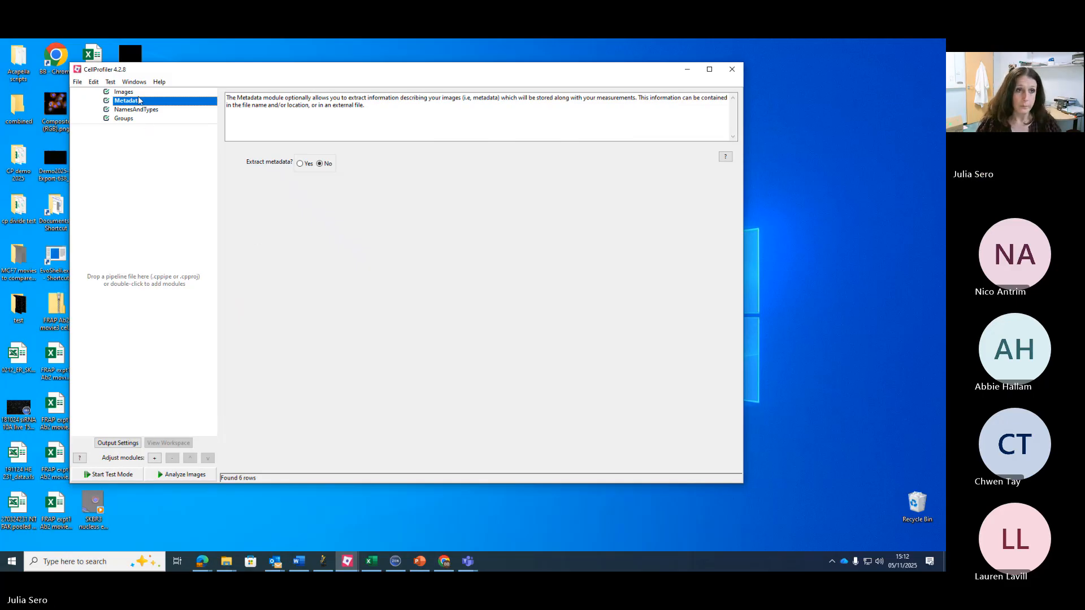
{"action": "left_click", "coordinate": [300, 164]}
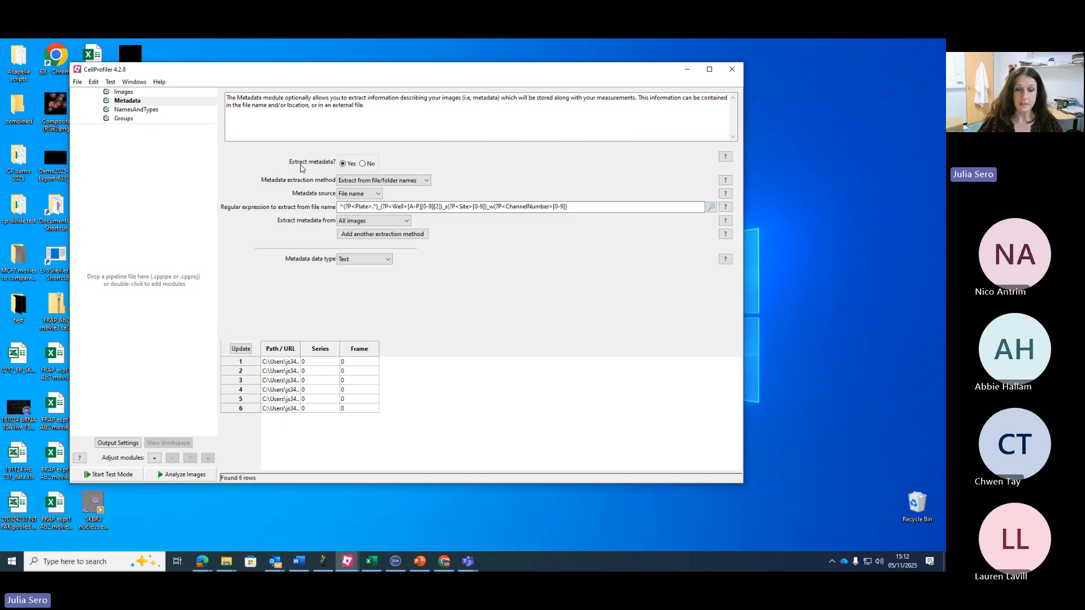
{"action": "left_click", "coordinate": [125, 92]}
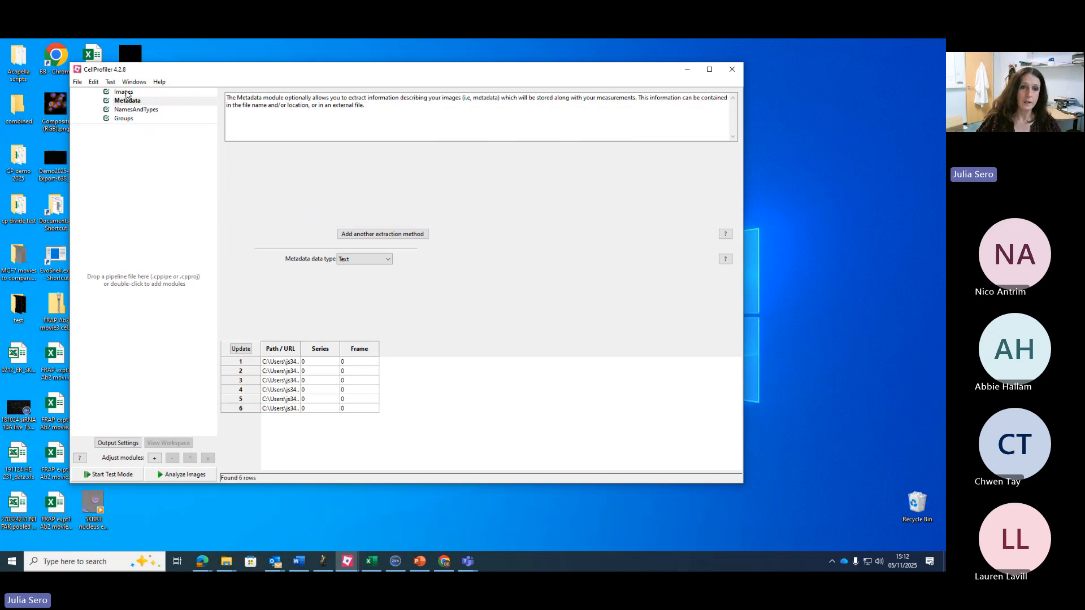
{"action": "left_click", "coordinate": [291, 197]}
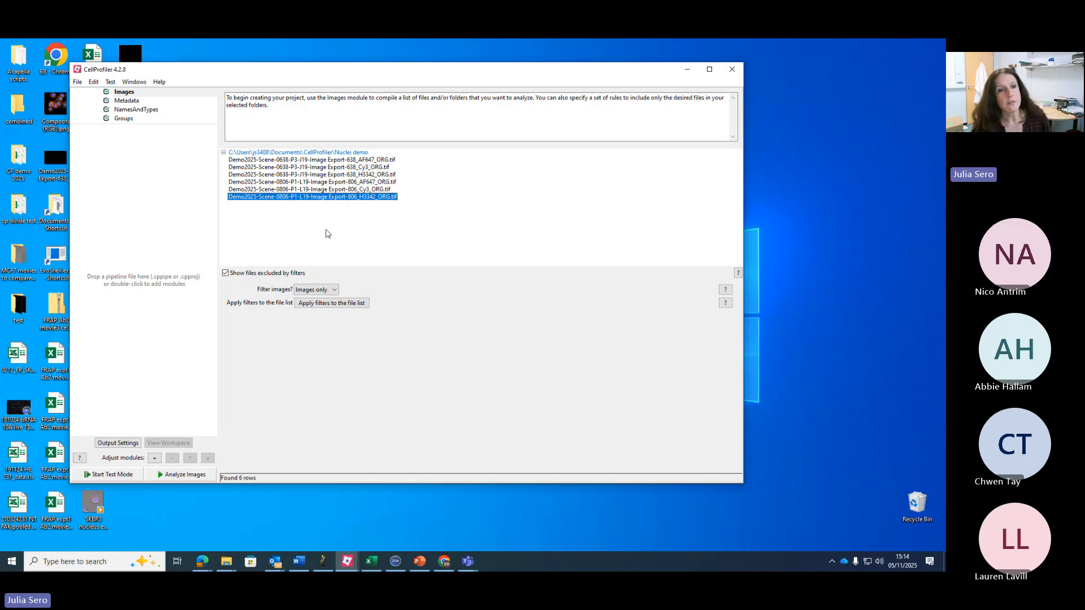
{"action": "left_click", "coordinate": [127, 102]}
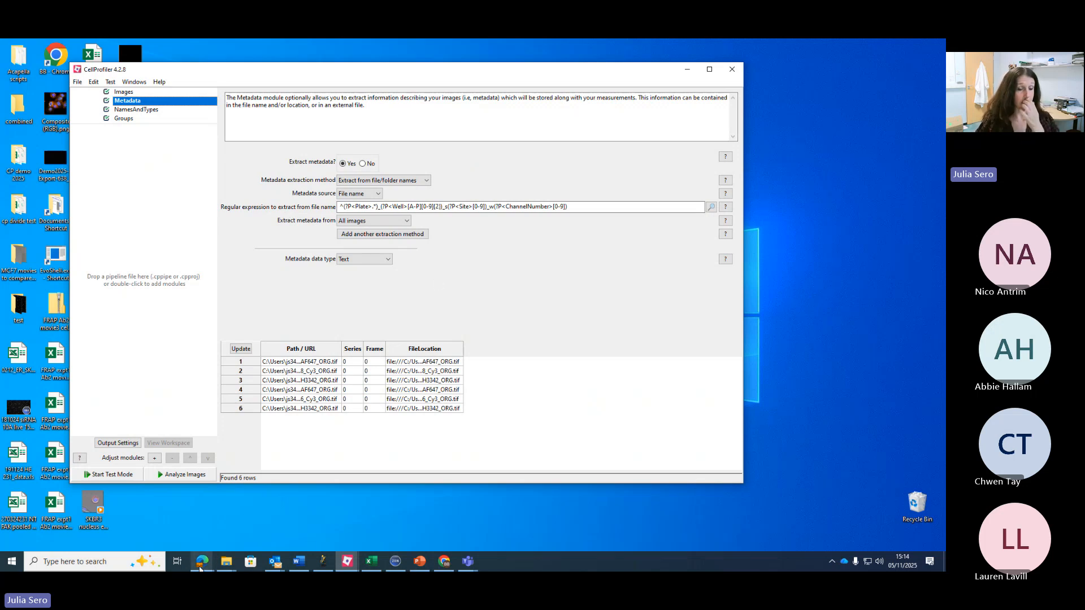
Step: Switch to regex101 in the browser and start the regular expression for the AF647 file name with ^
{"action": "mouse_move", "coordinate": [200, 566]}
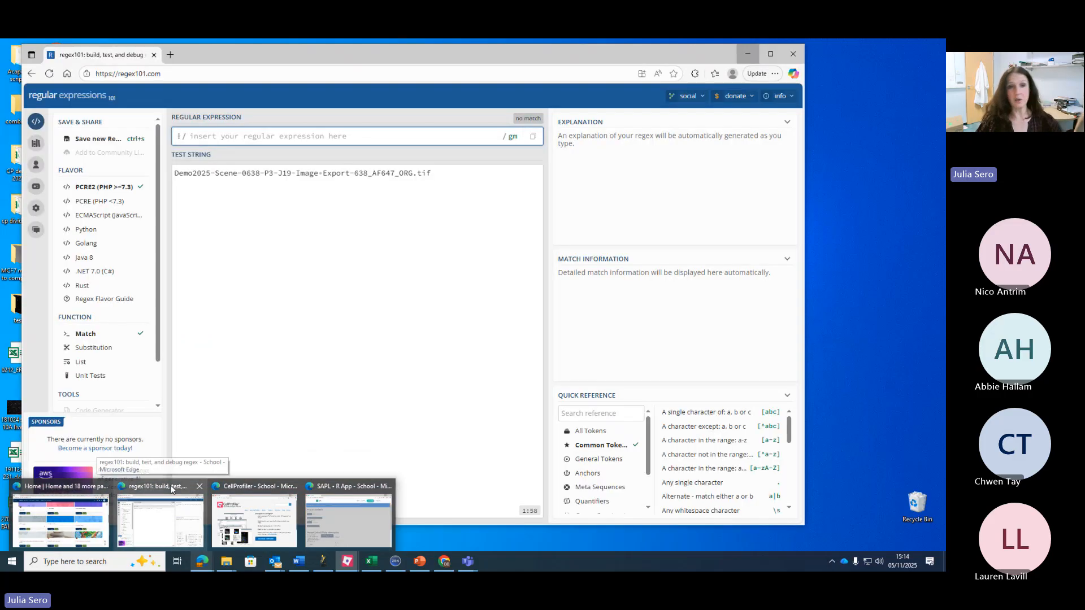
{"action": "left_click", "coordinate": [172, 489]}
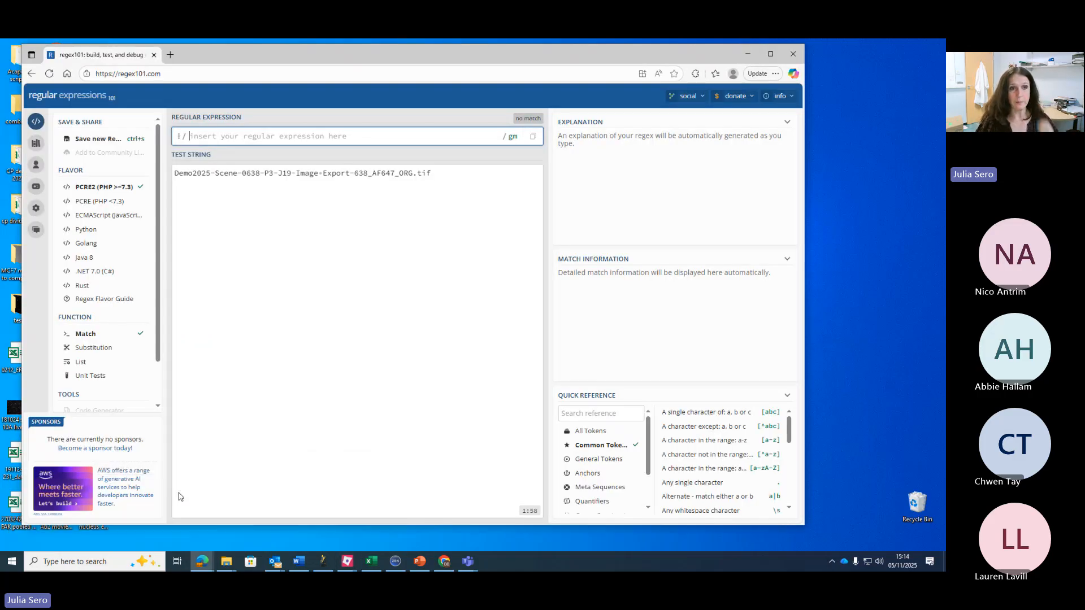
{"action": "left_click", "coordinate": [171, 74]}
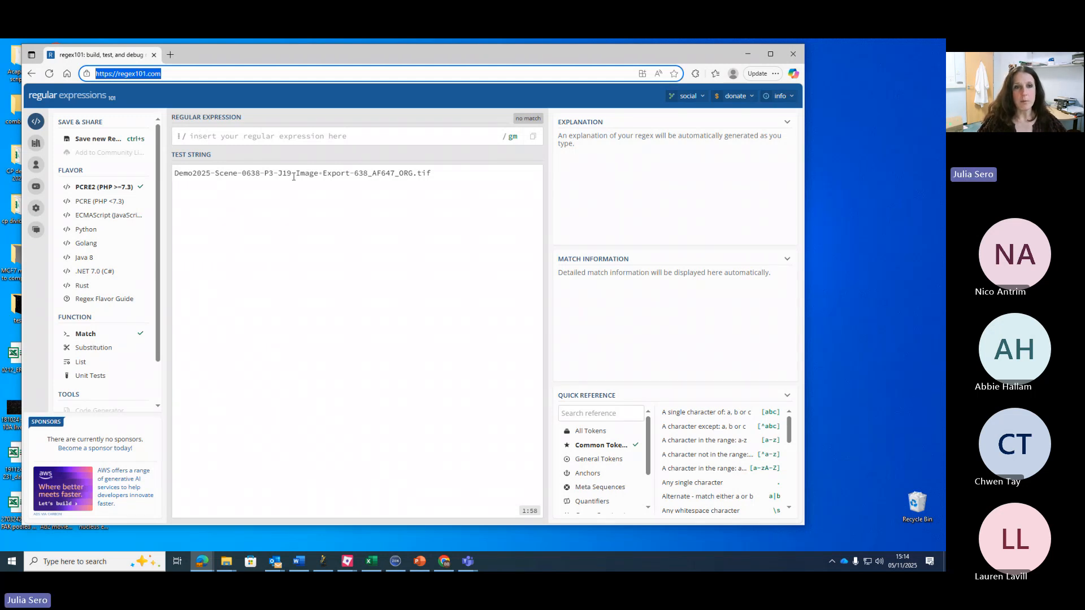
{"action": "left_click", "coordinate": [378, 141]}
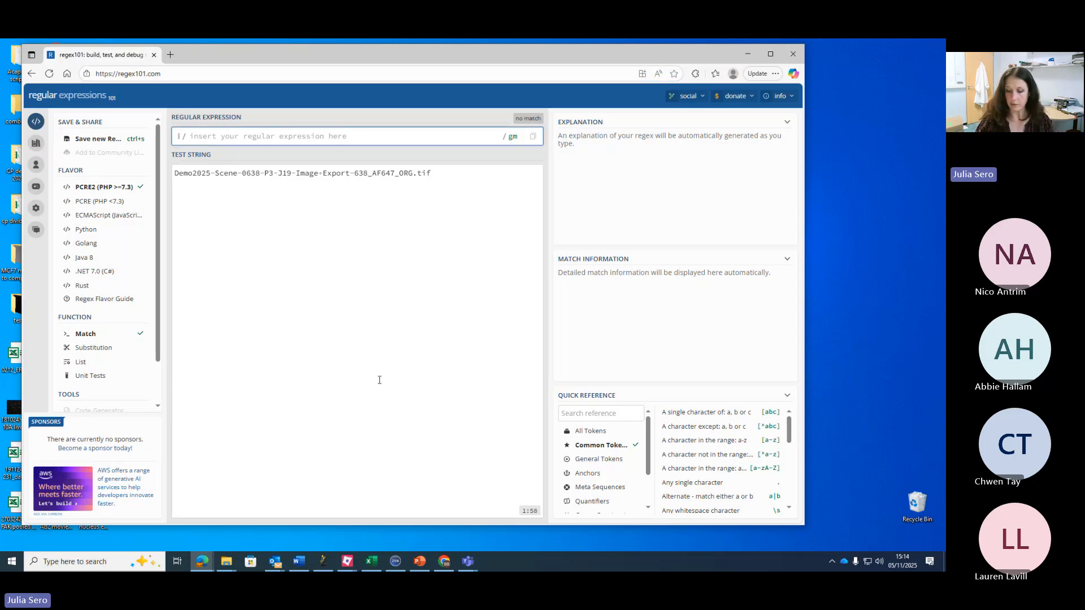
{"action": "type", "text": "^"}
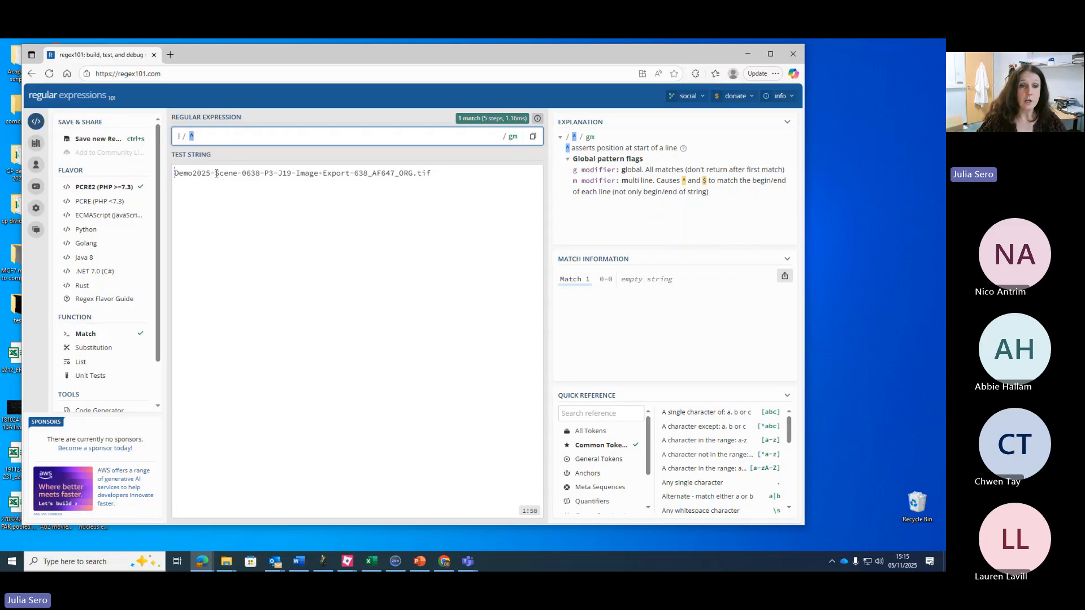
Step: Bring up the CellProfiler project "Demo2025_nuclei and cells" briefly and return to the regex101 page
{"action": "mouse_move", "coordinate": [347, 561]}
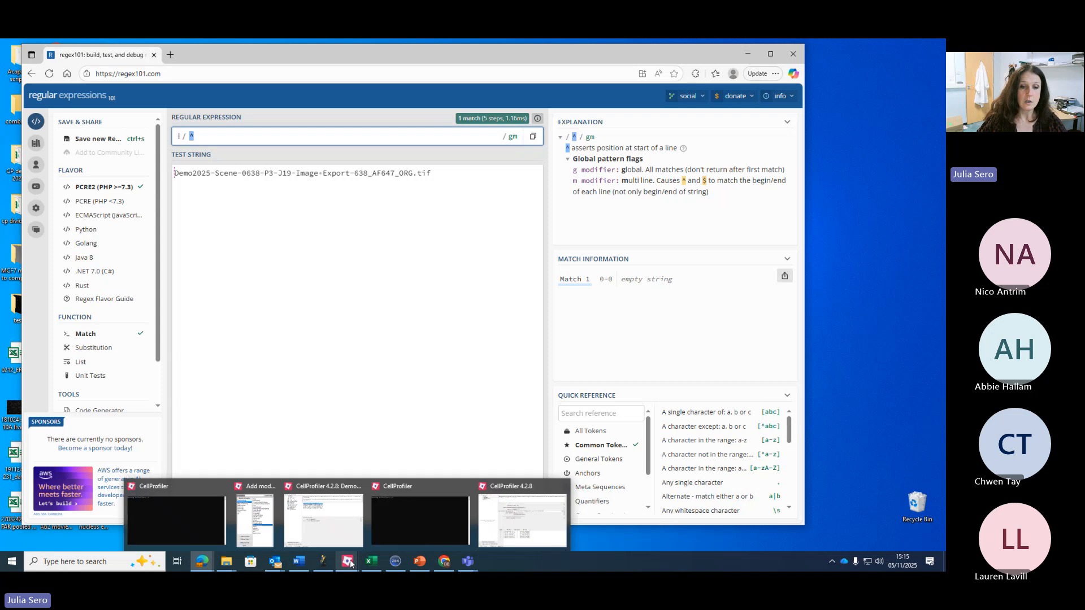
{"action": "left_click", "coordinate": [333, 516]}
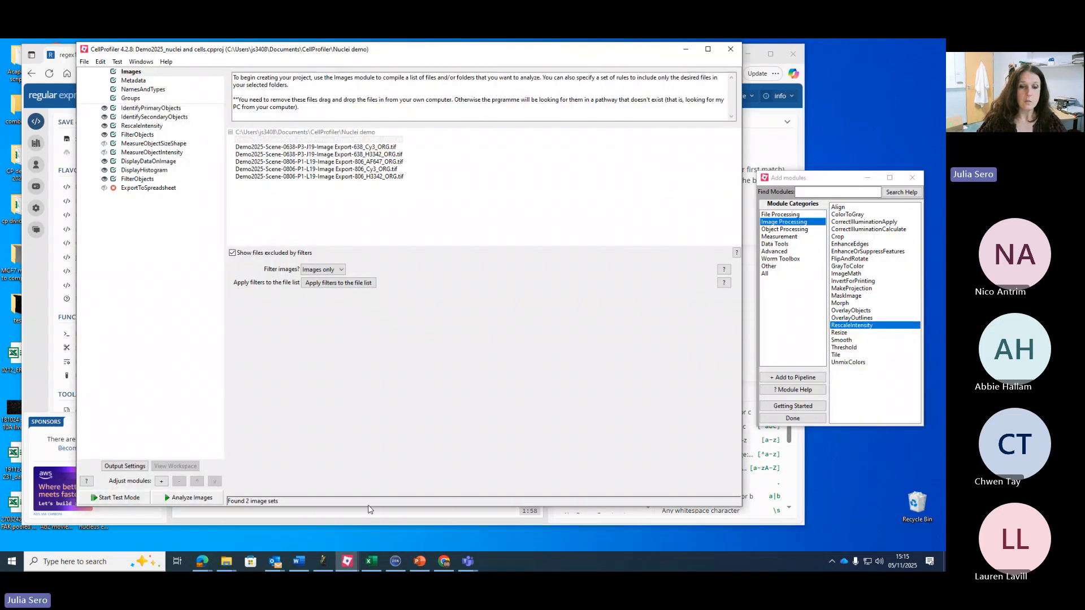
{"action": "left_click", "coordinate": [346, 565]}
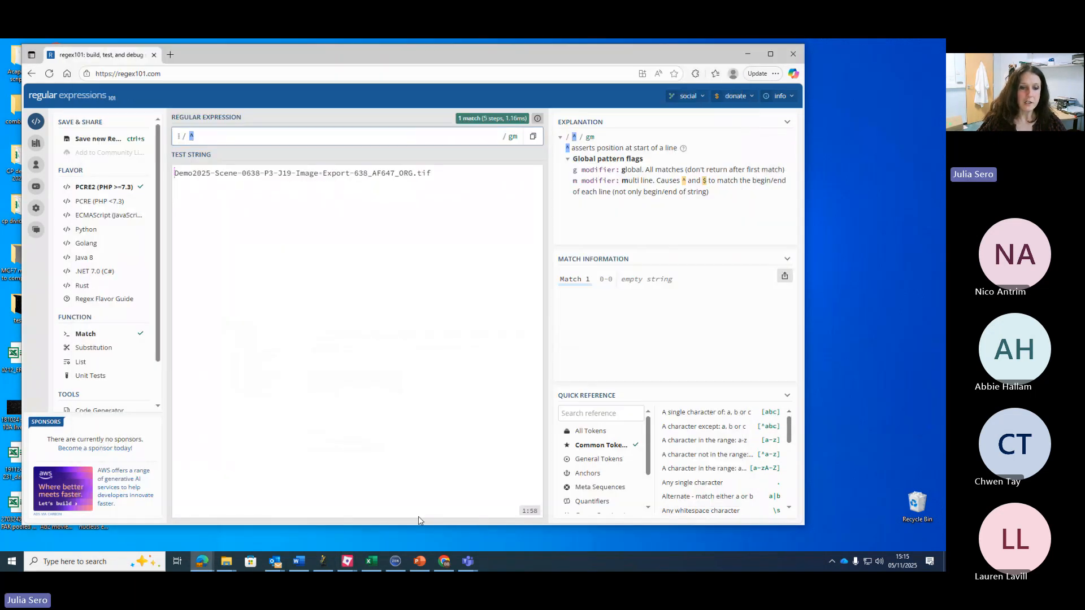
Step: Switch to the CellProfiler project, review the image file names in the Images module and return to regex101
{"action": "mouse_move", "coordinate": [350, 568]}
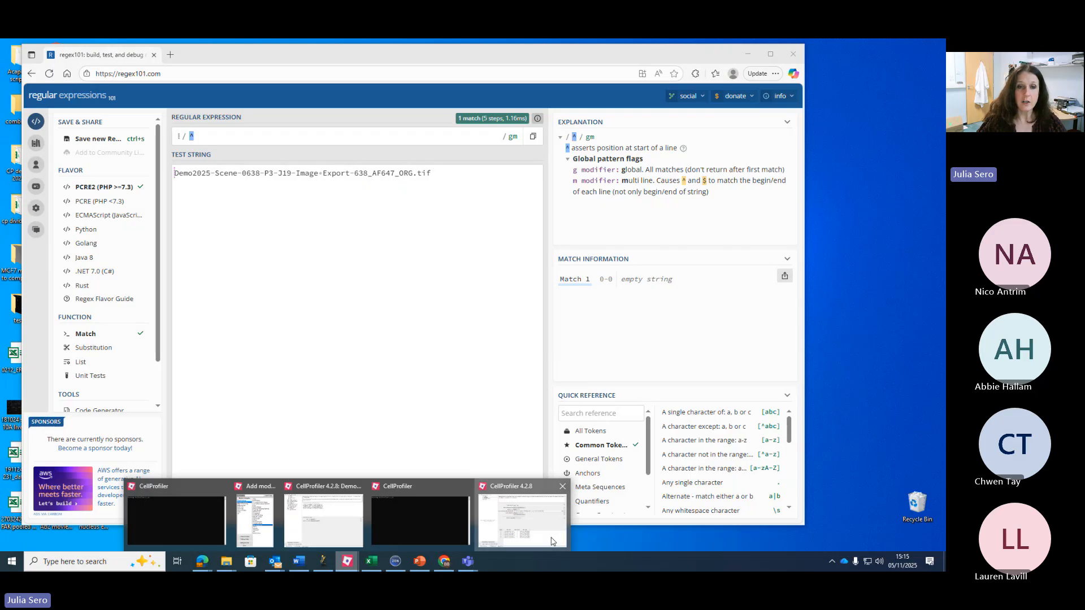
{"action": "left_click", "coordinate": [333, 516]}
{"action": "left_click", "coordinate": [125, 92]}
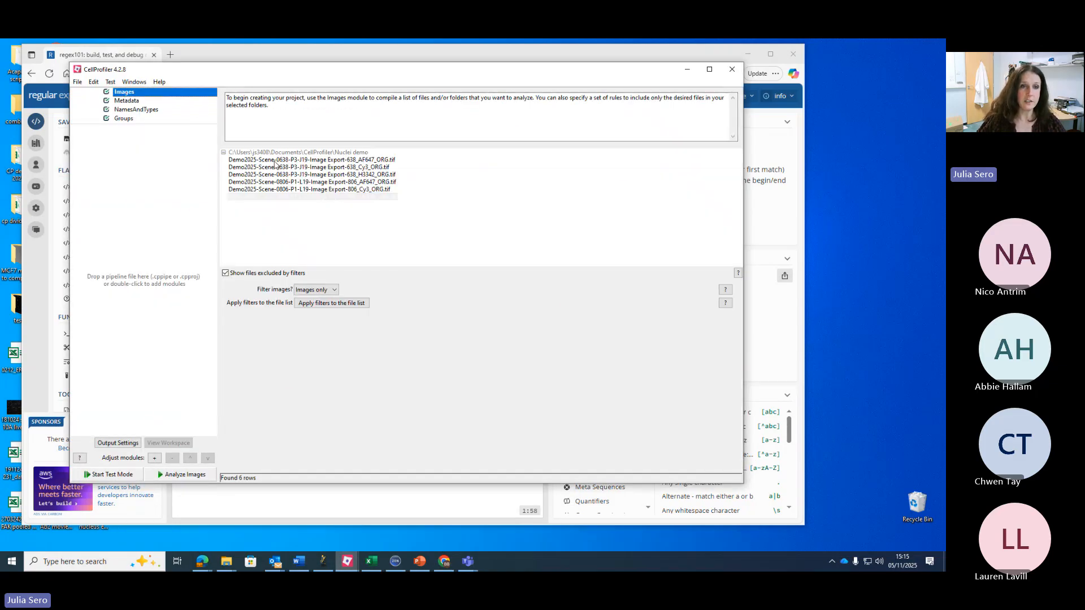
{"action": "left_click", "coordinate": [683, 53]}
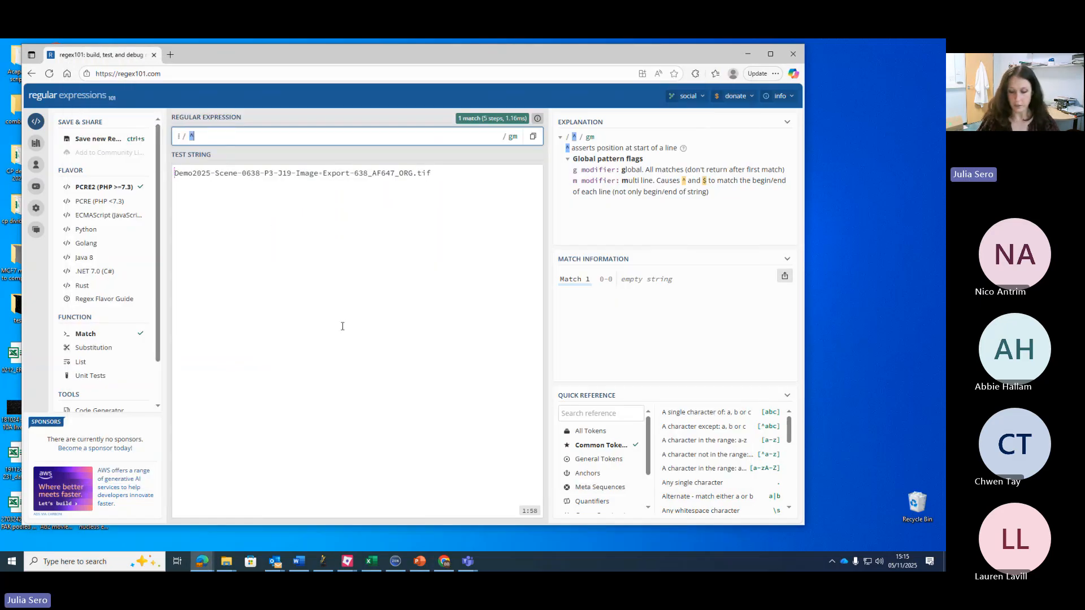
Step: Extend the regular expression with the literal file name prefix Demo2025-Scene- after the ^ anchor
{"action": "type", "text": "De"}
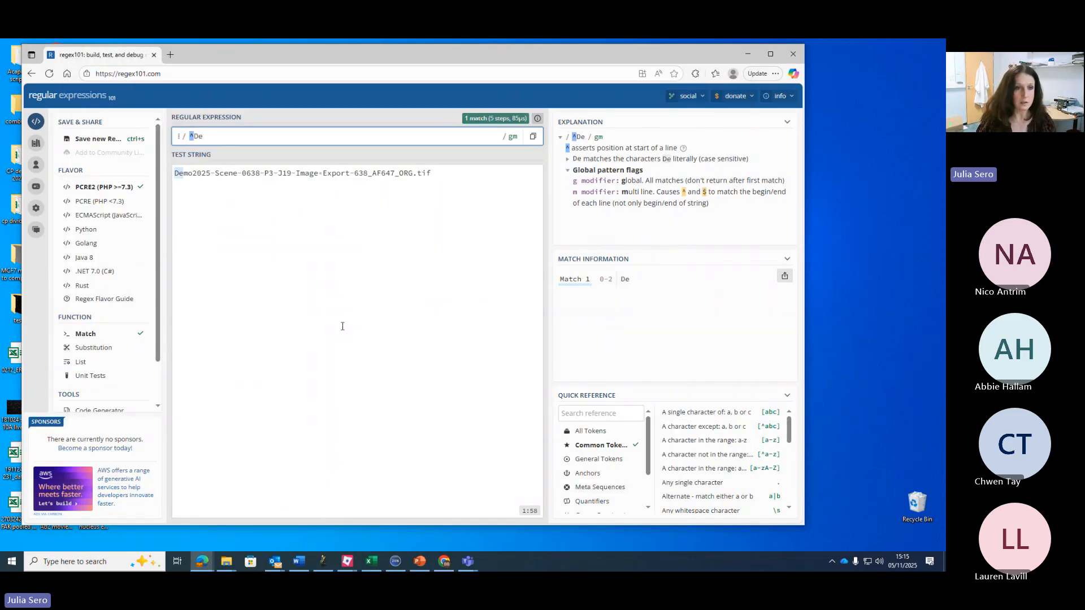
{"action": "type", "text": "mo2025"}
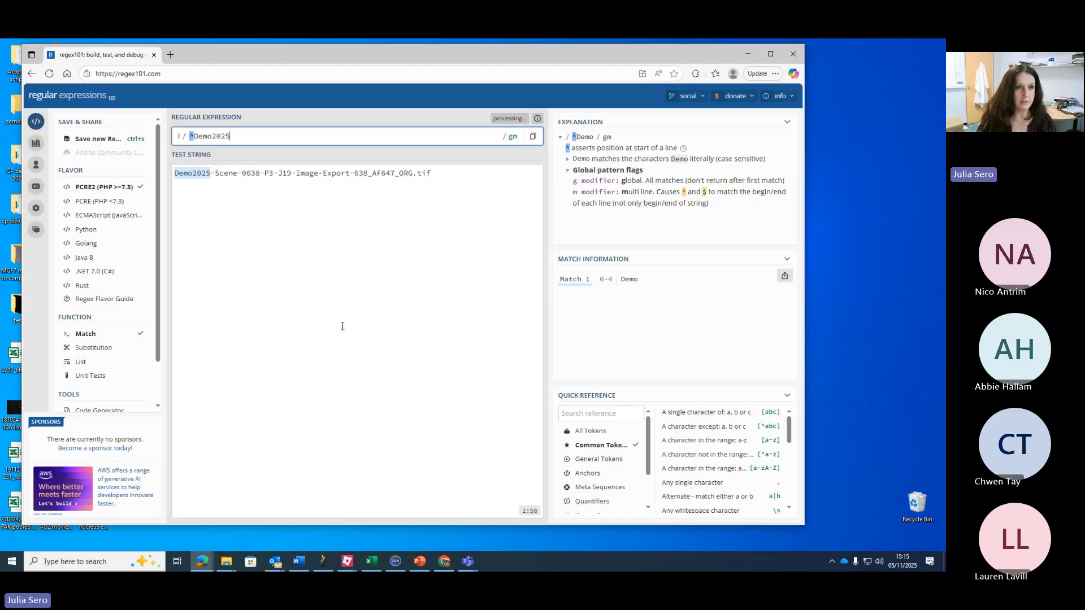
{"action": "type", "text": "-Scene-"}
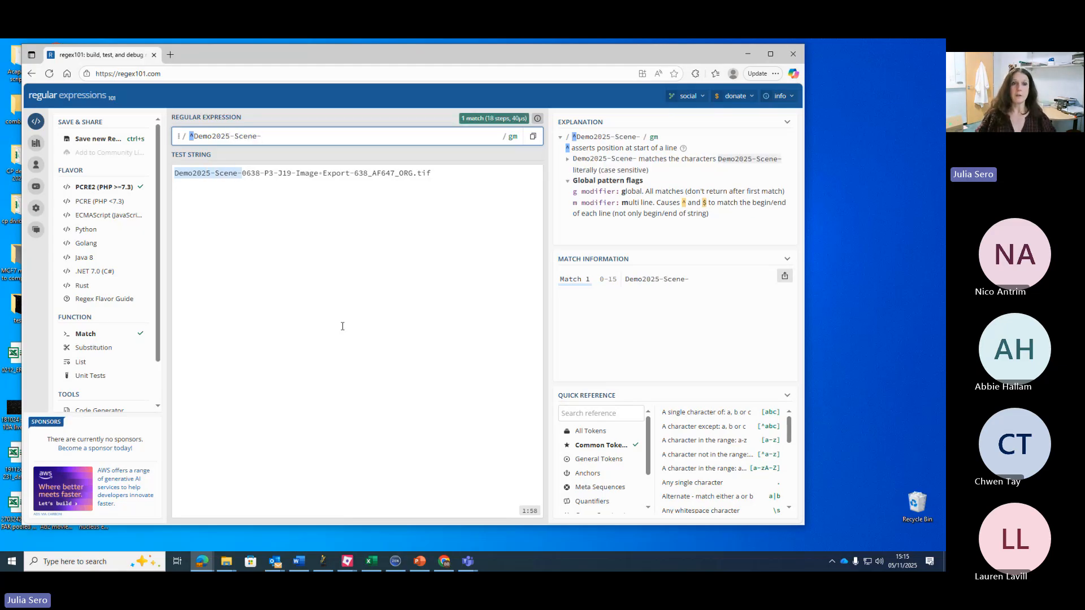
Step: Open a named capture group with (?P< after Demo2025-Scene- in the regular expression
{"action": "mouse_move", "coordinate": [187, 176]}
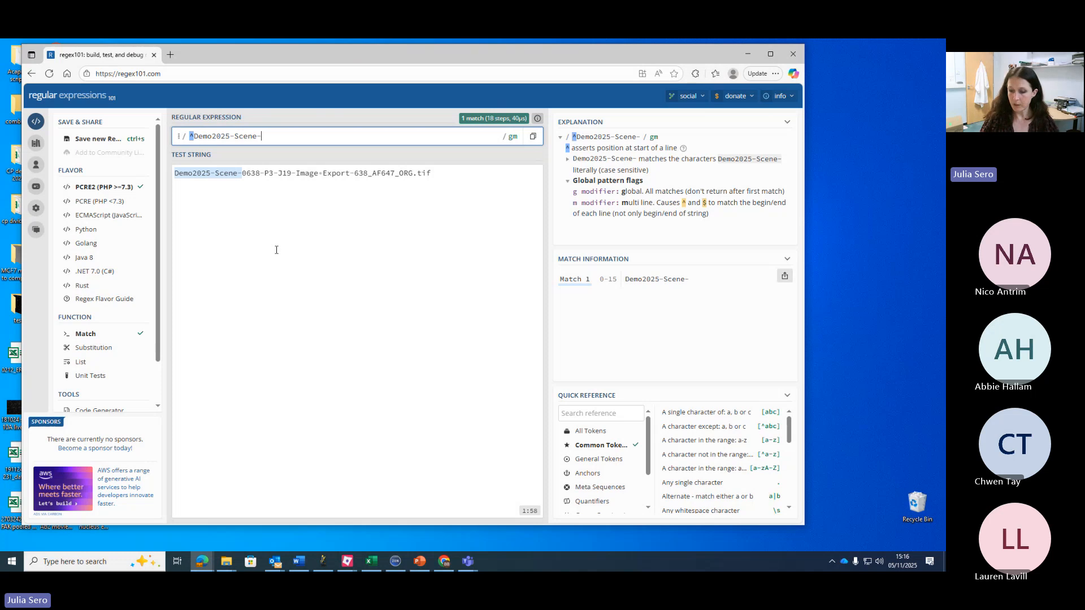
{"action": "type", "text": "("}
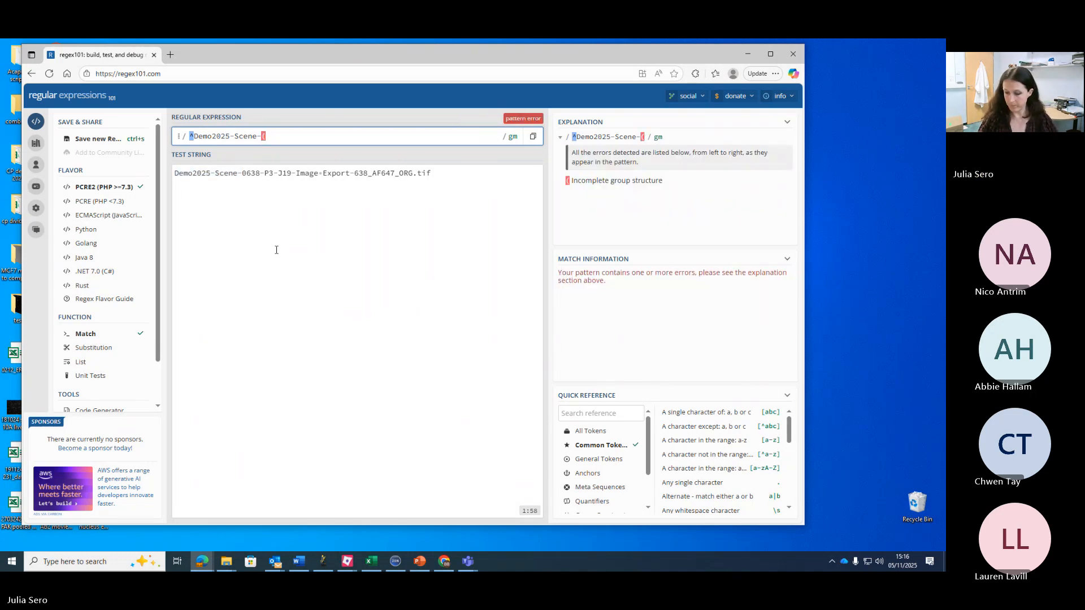
{"action": "type", "text": "?P"}
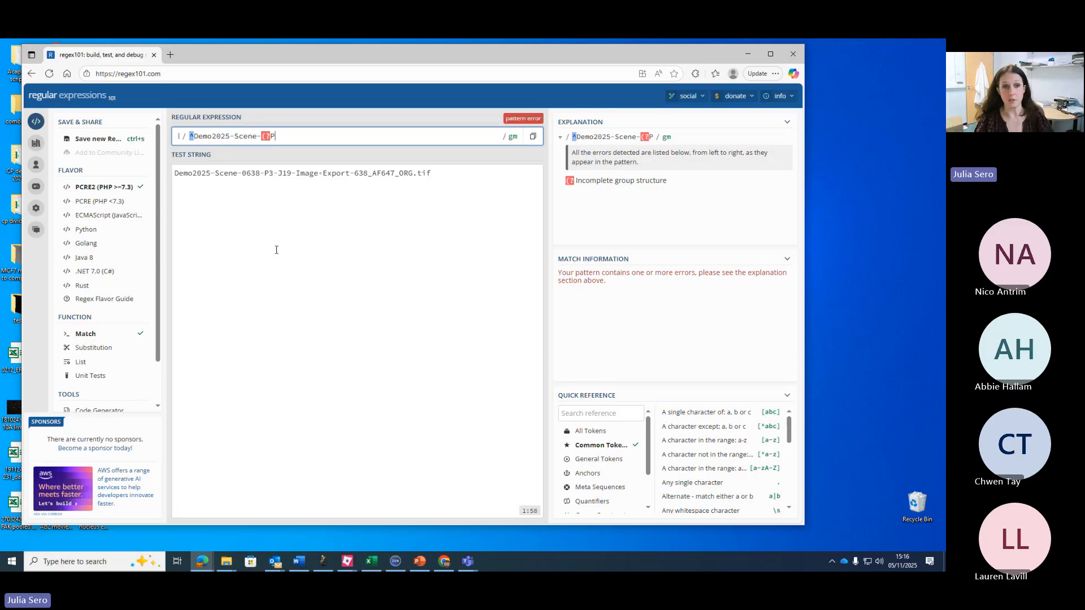
{"action": "type", "text": "<"}
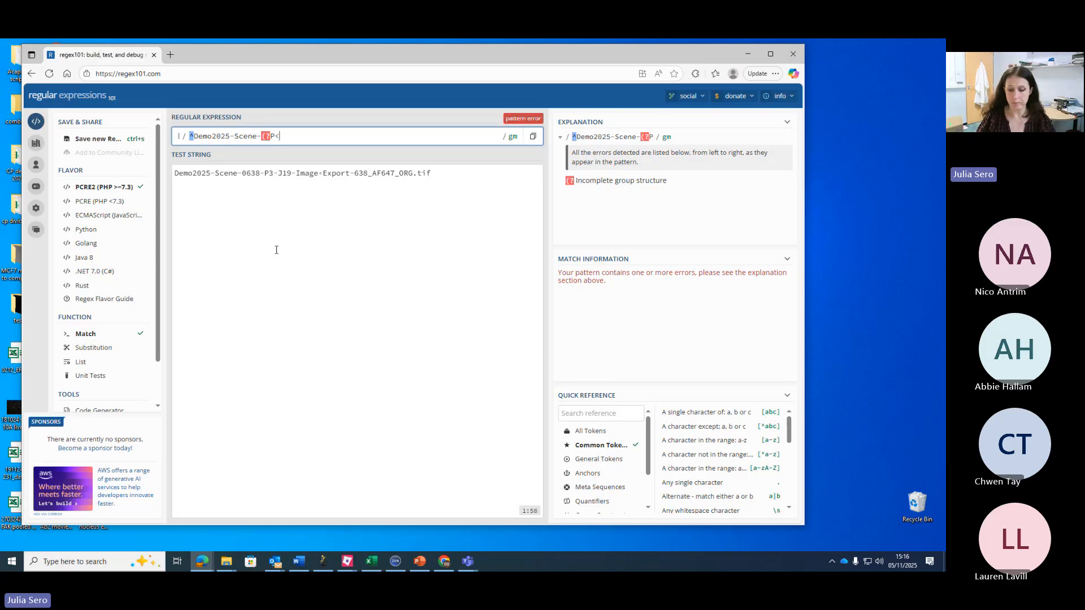
{"action": "type", "text": "Fred"}
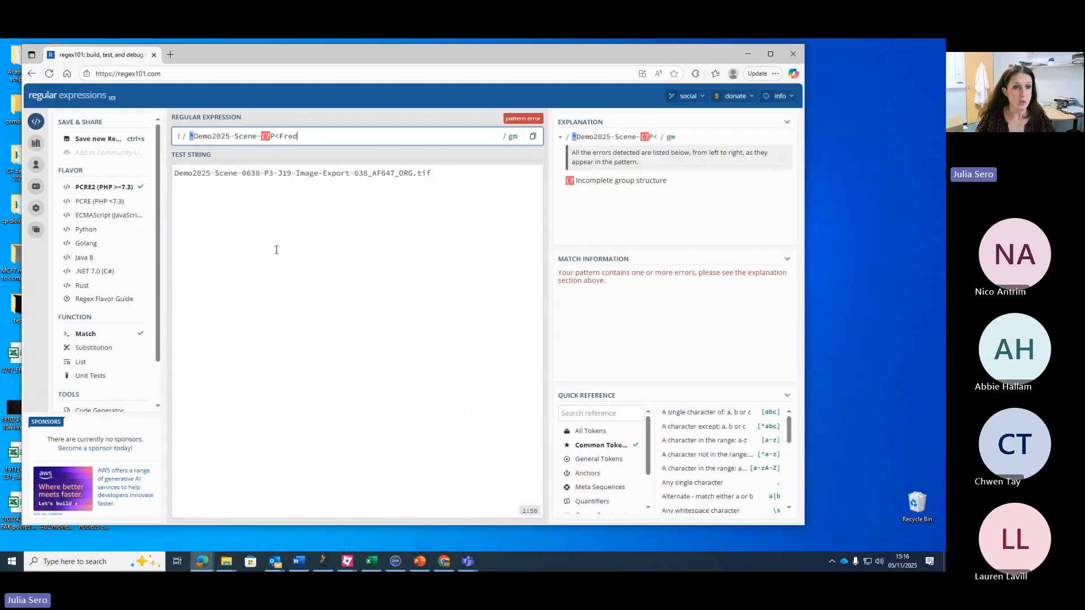
{"action": "key", "text": "BackSpace"}
{"action": "key", "text": "BackSpace"}
{"action": "key", "text": "BackSpace"}
{"action": "key", "text": "BackSpace"}
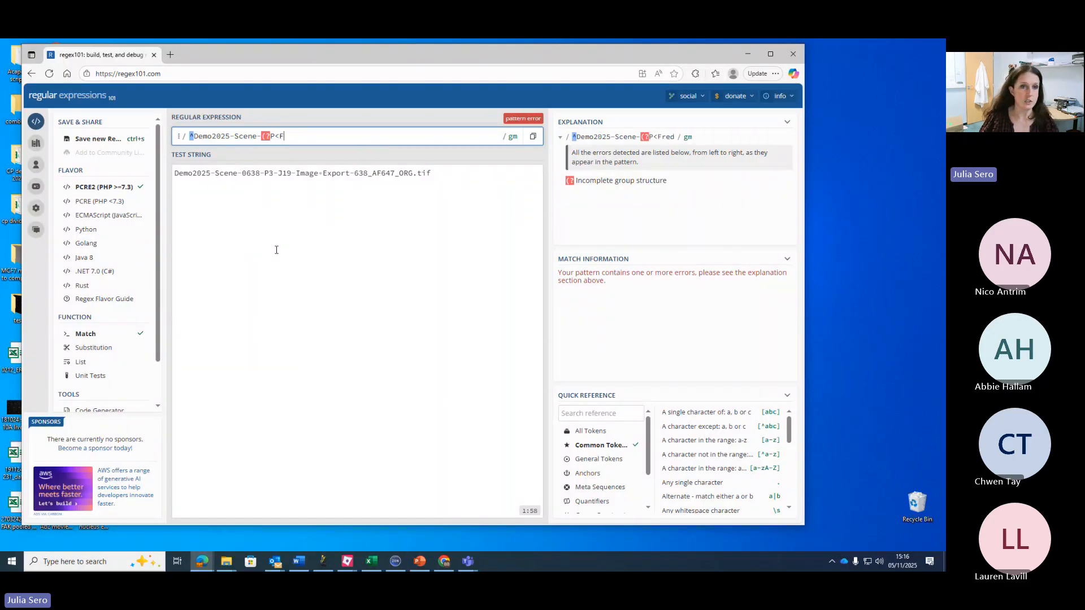
Step: Name the capture group Scene and complete it with [0-9]{4}) to capture the four-digit scene number
{"action": "type", "text": "Scene"}
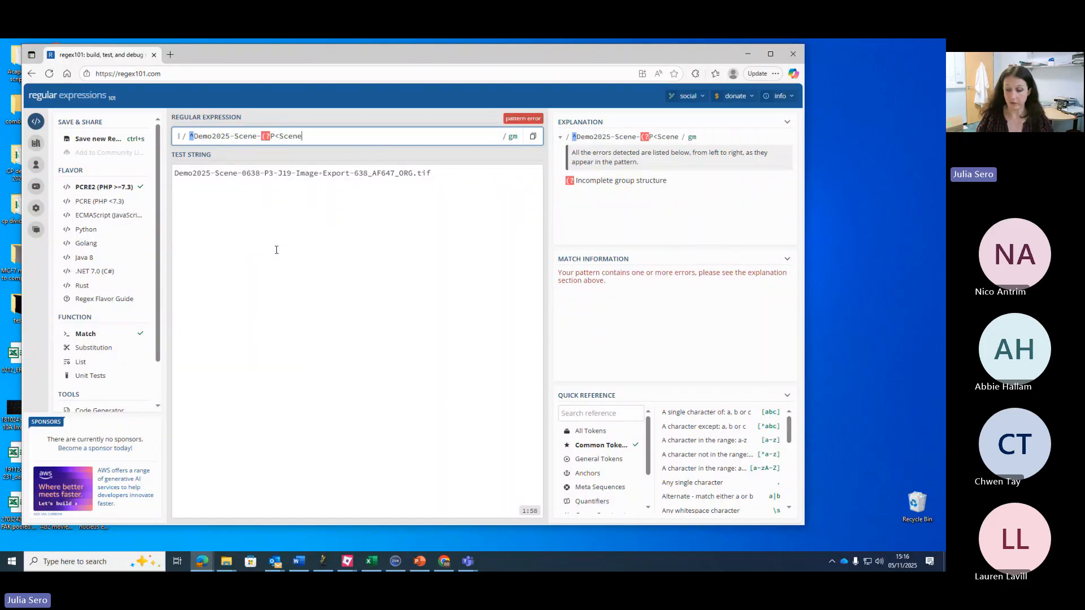
{"action": "type", "text": ">"}
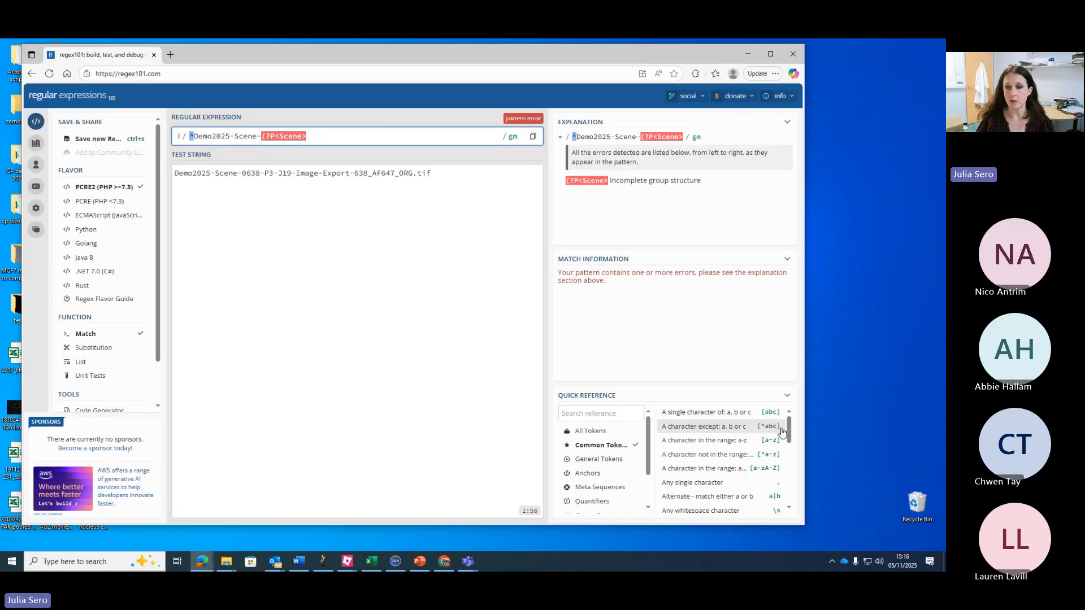
{"action": "mouse_move", "coordinate": [790, 430]}
{"action": "left_mouse_down"}
{"action": "mouse_move", "coordinate": [790, 478]}
{"action": "mouse_move", "coordinate": [790, 426]}
{"action": "left_mouse_up"}
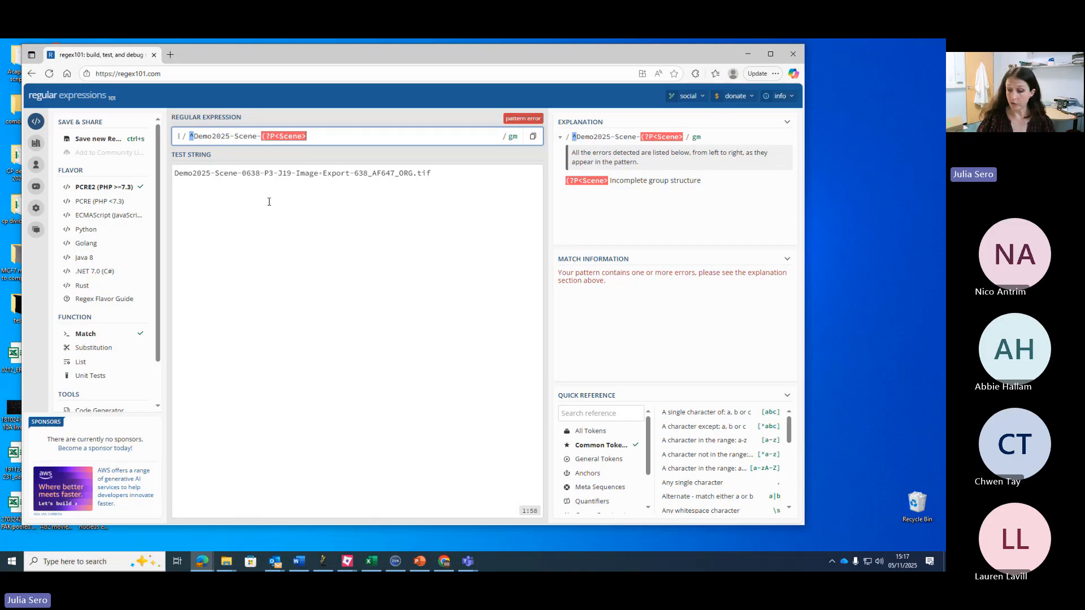
{"action": "type", "text": "[0-9"}
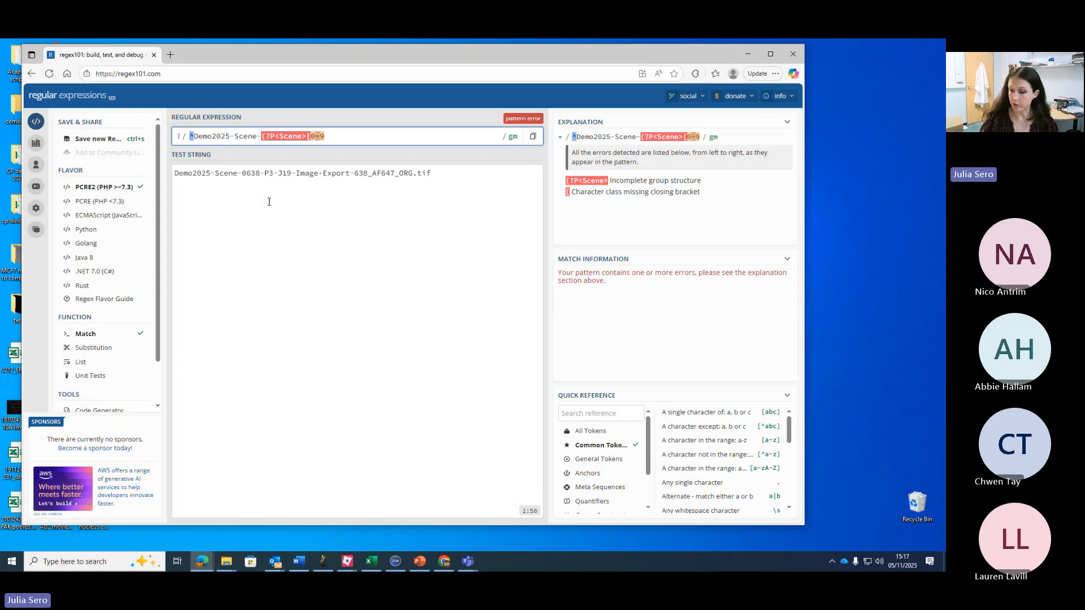
{"action": "type", "text": "]"}
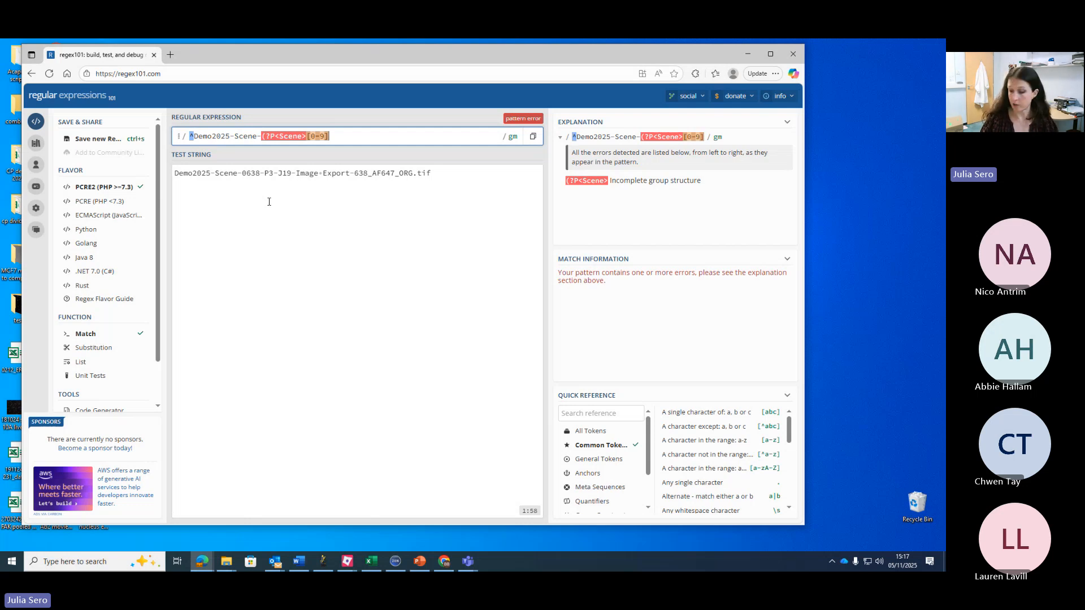
{"action": "type", "text": "{"}
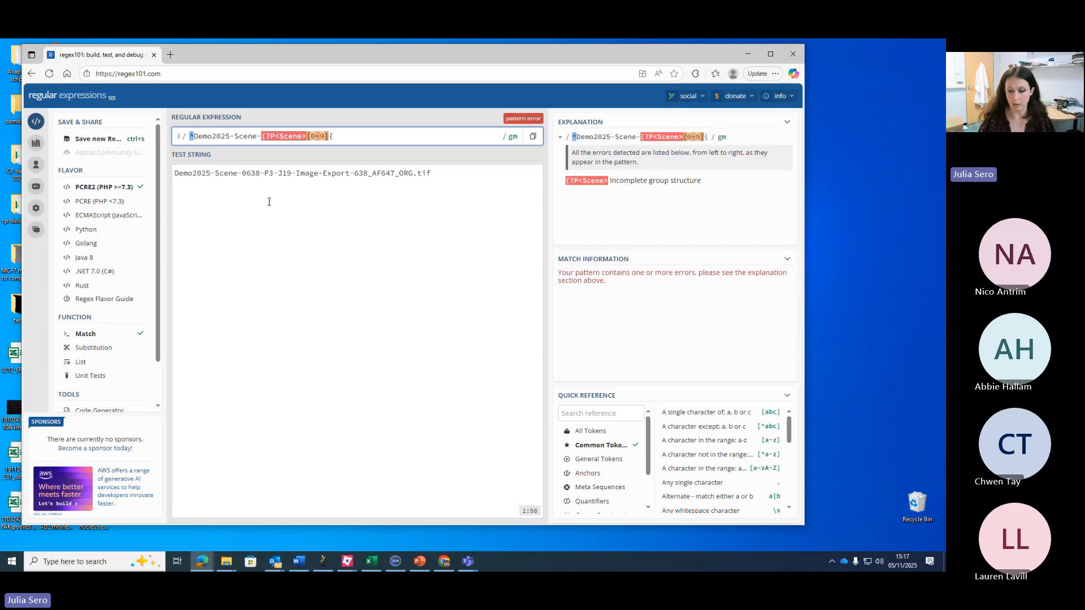
{"action": "type", "text": "4}"}
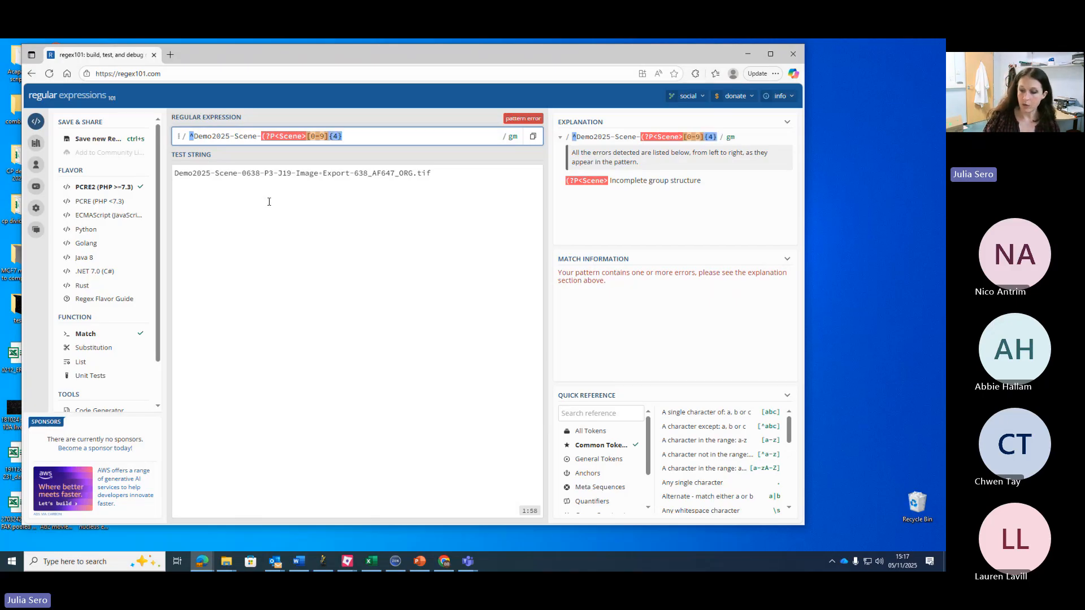
{"action": "type", "text": ")"}
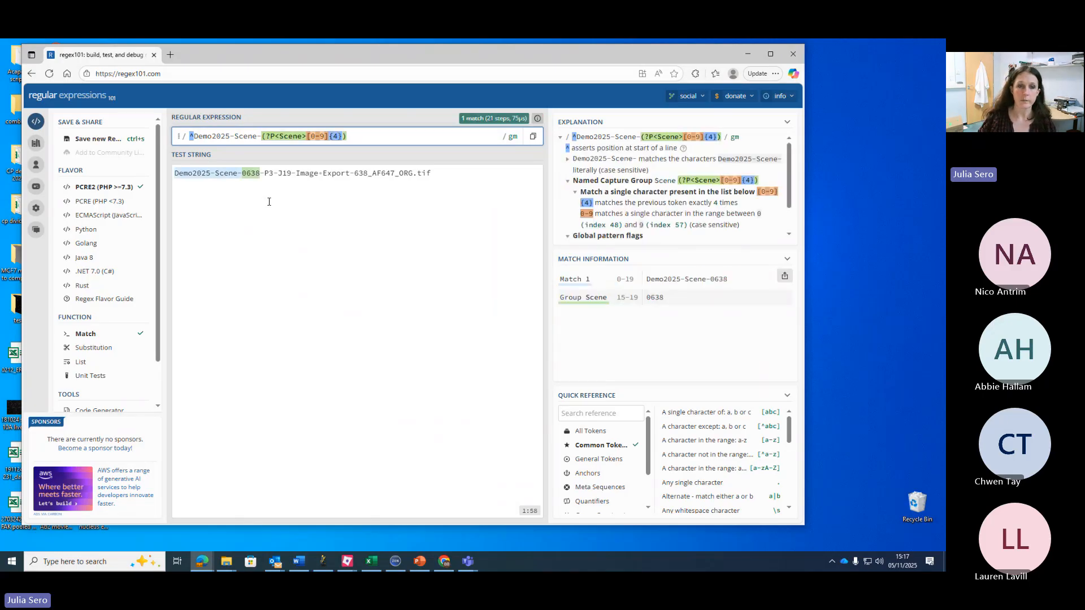
Step: Append -P and the named capture group (?P<Position>[0-9]{1}) to capture the one-digit position number
{"action": "mouse_move", "coordinate": [251, 170]}
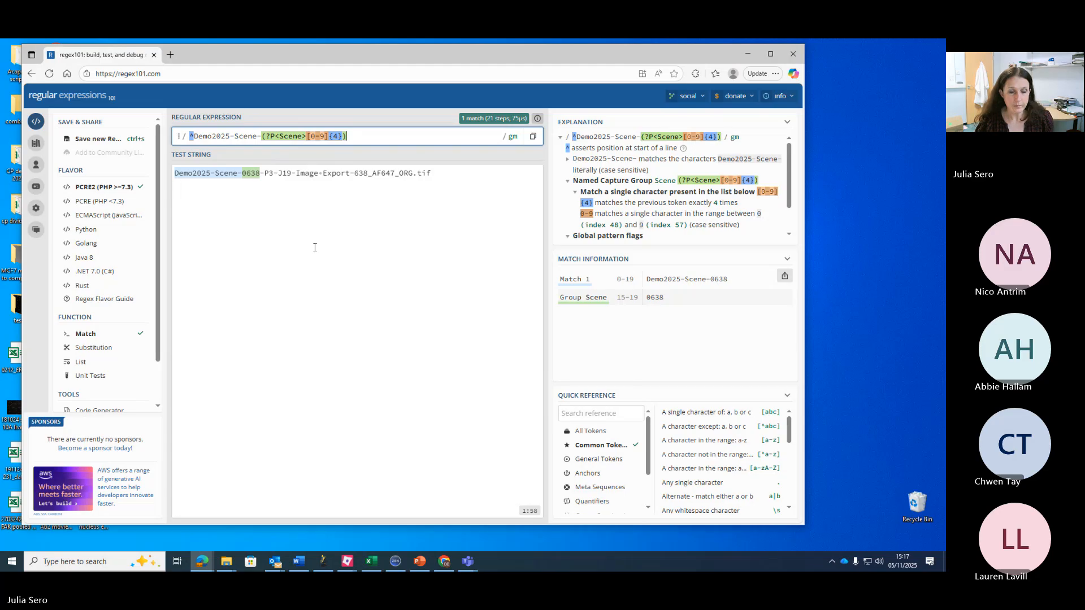
{"action": "type", "text": "-P"}
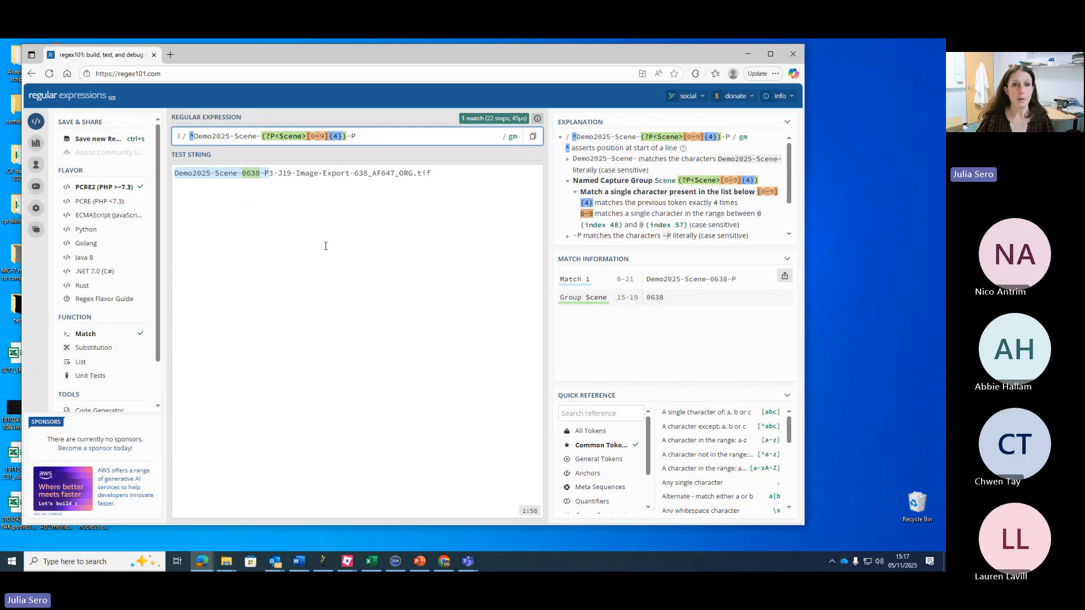
{"action": "type", "text": "("}
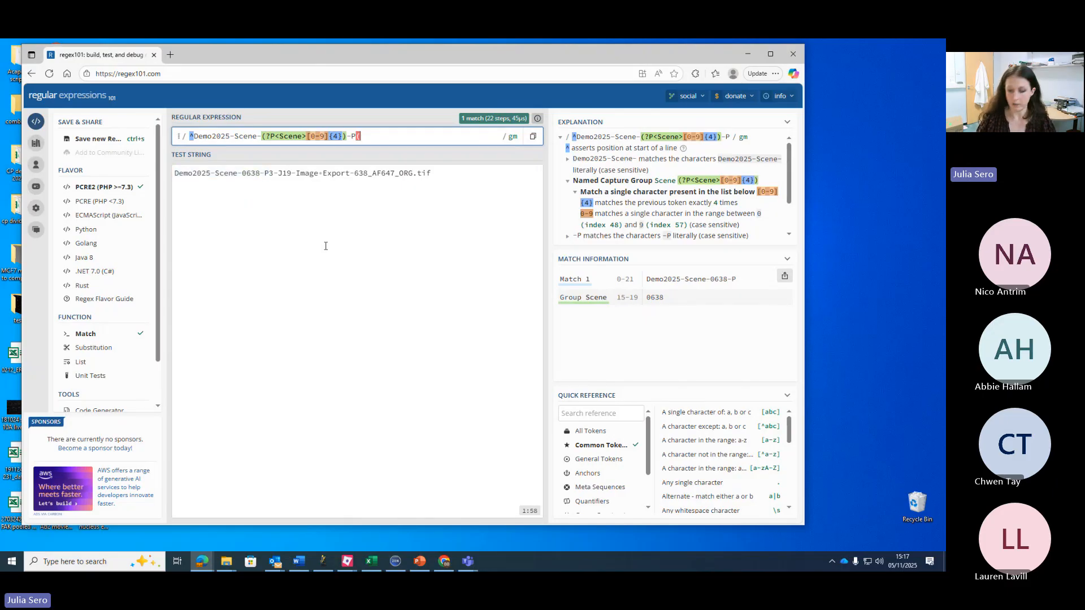
{"action": "type", "text": "?P"}
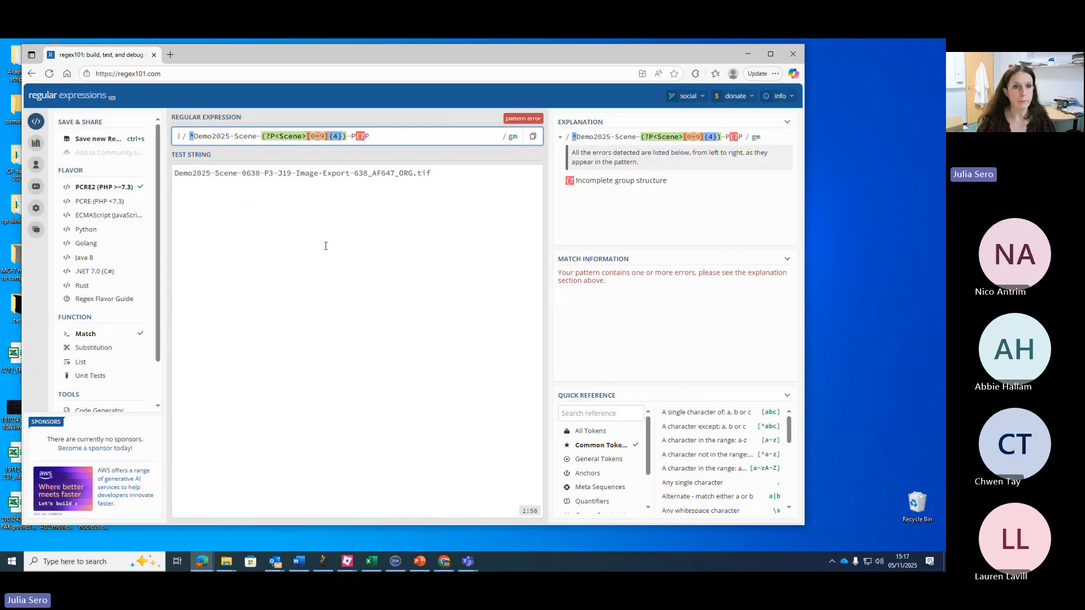
{"action": "type", "text": "<"}
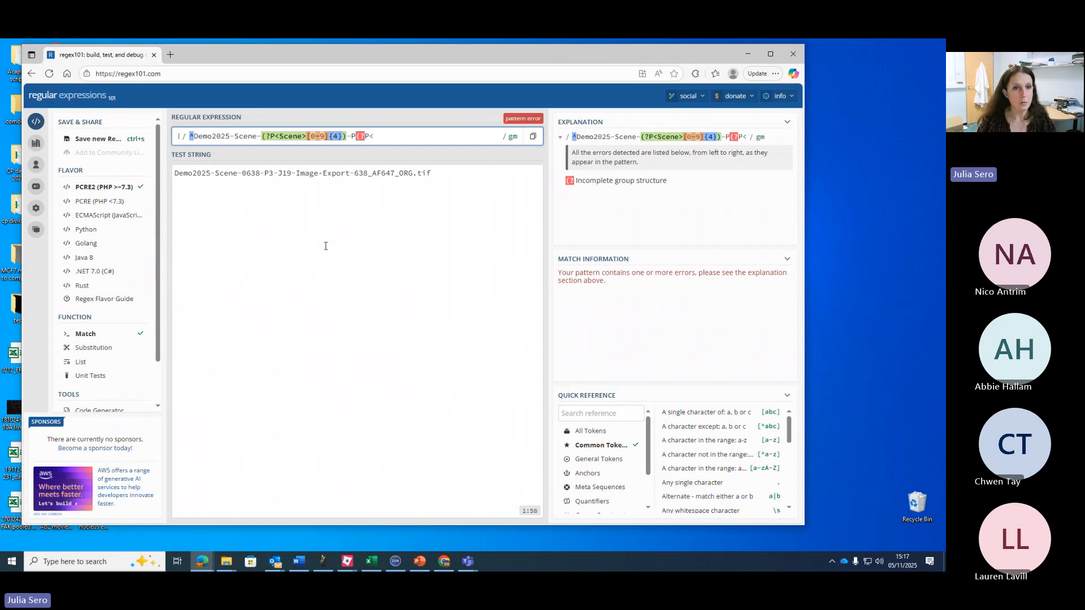
{"action": "type", "text": "Pso"}
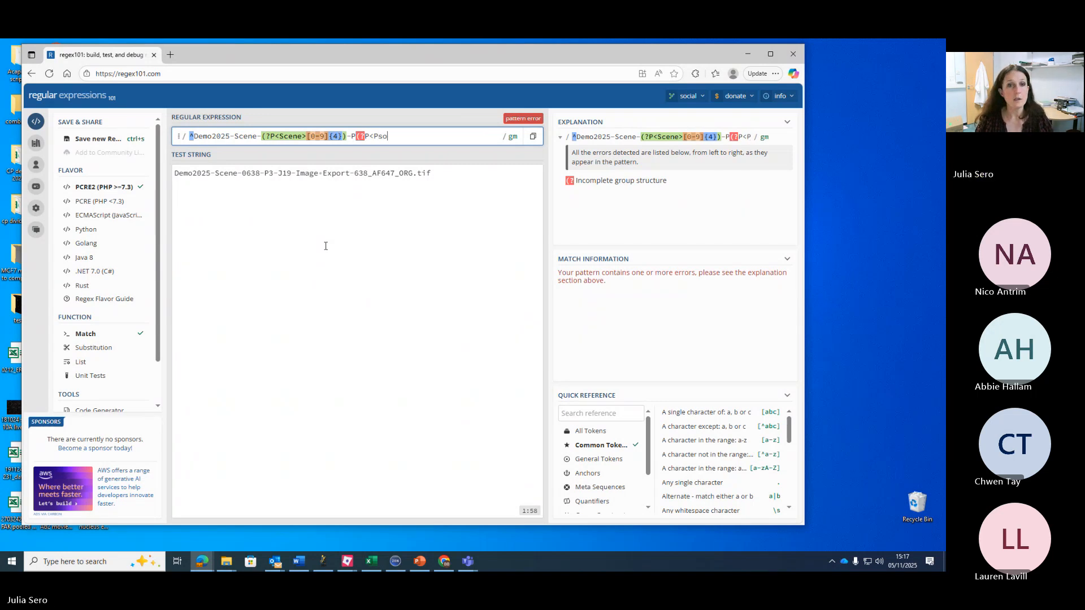
{"action": "key", "text": "BackSpace"}
{"action": "key", "text": "BackSpace"}
{"action": "type", "text": "osti"}
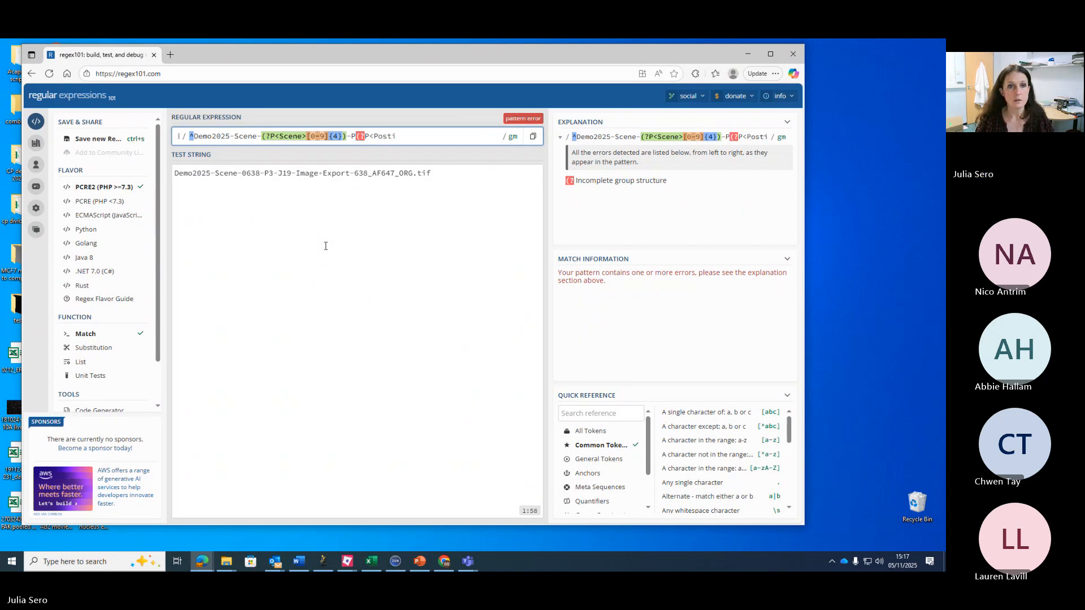
{"action": "key", "text": "BackSpace"}
{"action": "key", "text": "BackSpace"}
{"action": "type", "text": "ition"}
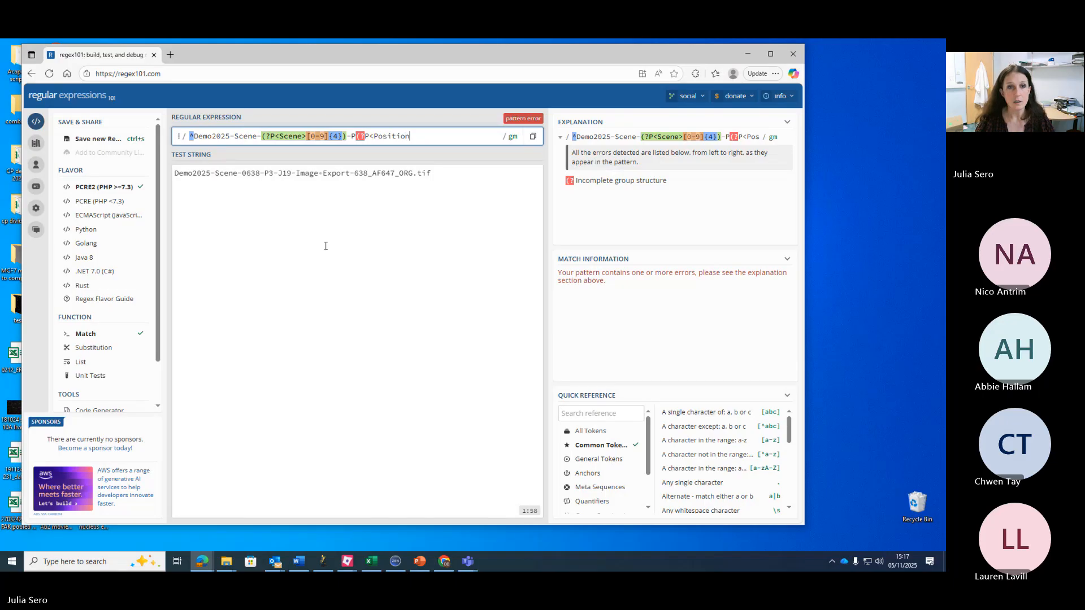
{"action": "type", "text": ">"}
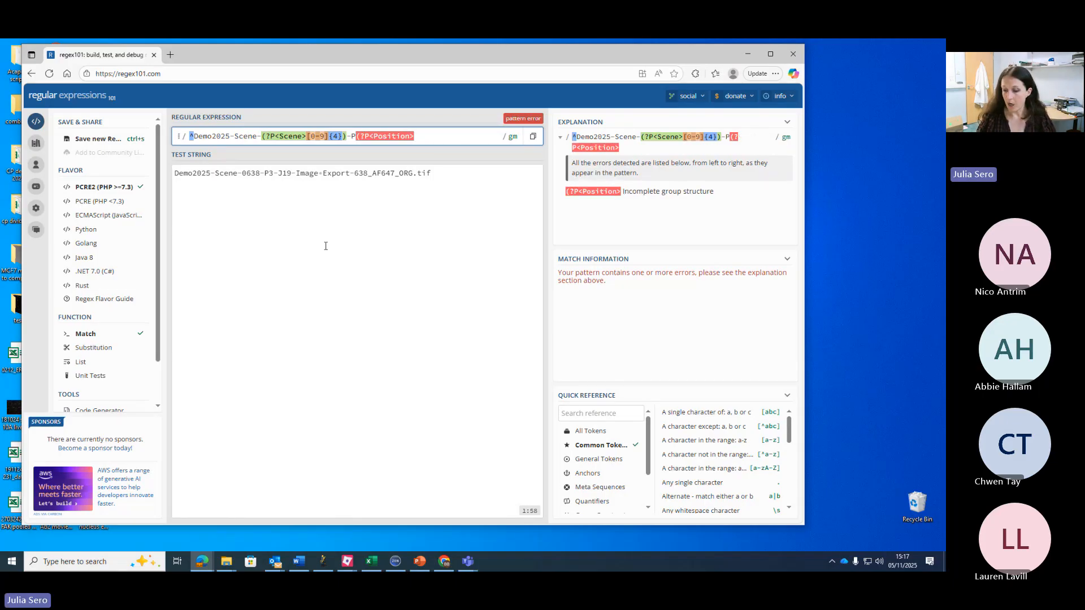
{"action": "type", "text": "[0-9]"}
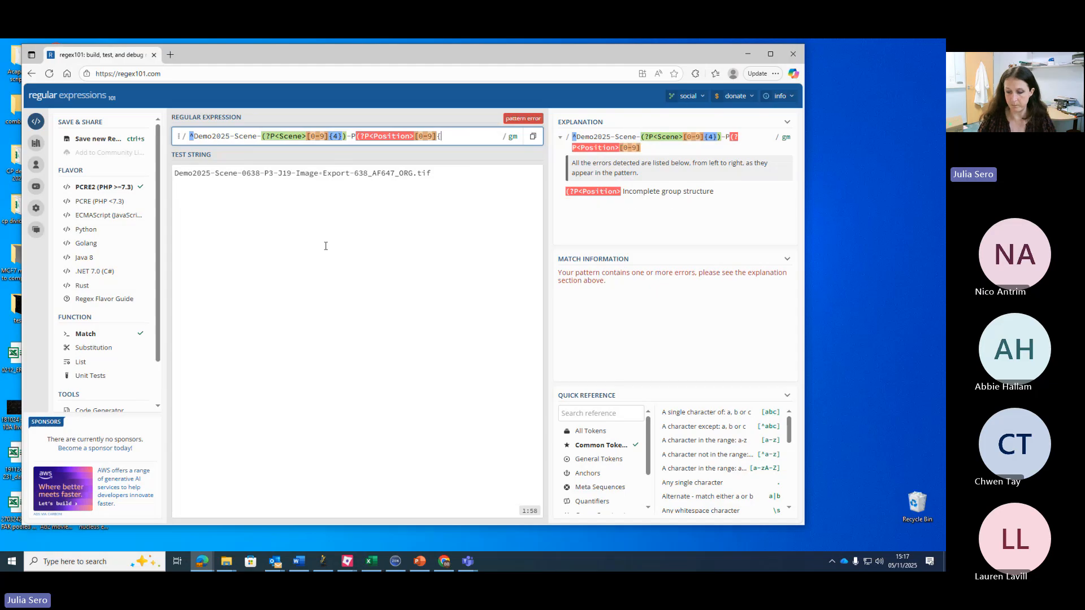
{"action": "type", "text": "{1})"}
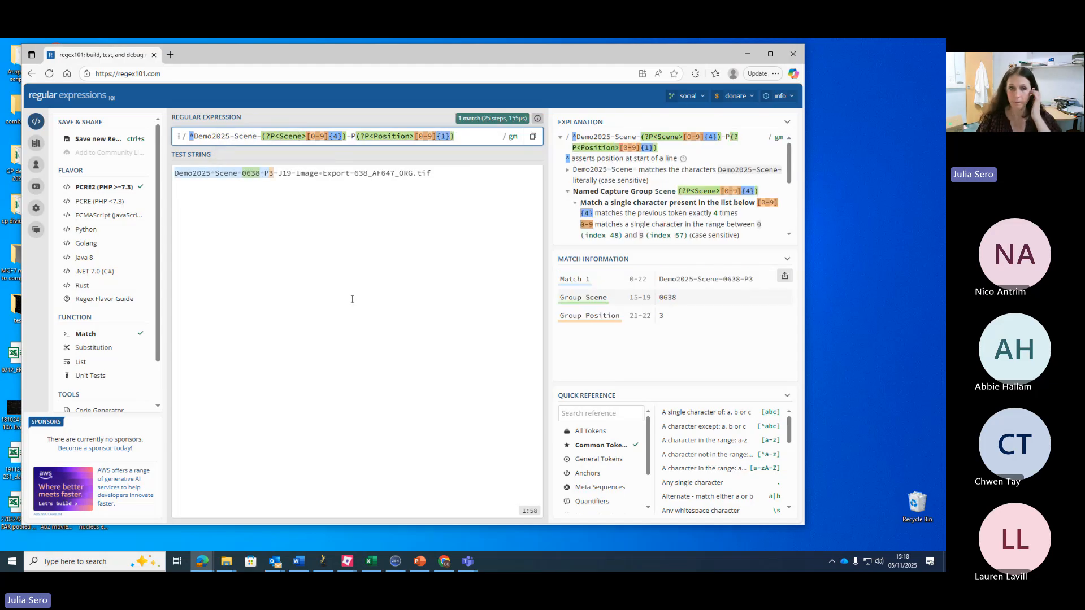
Step: Append a hyphen and the named capture group (?P<Row>[A-Z]{1}) to the regular expression to capture the one-letter row
{"action": "type", "text": "-"}
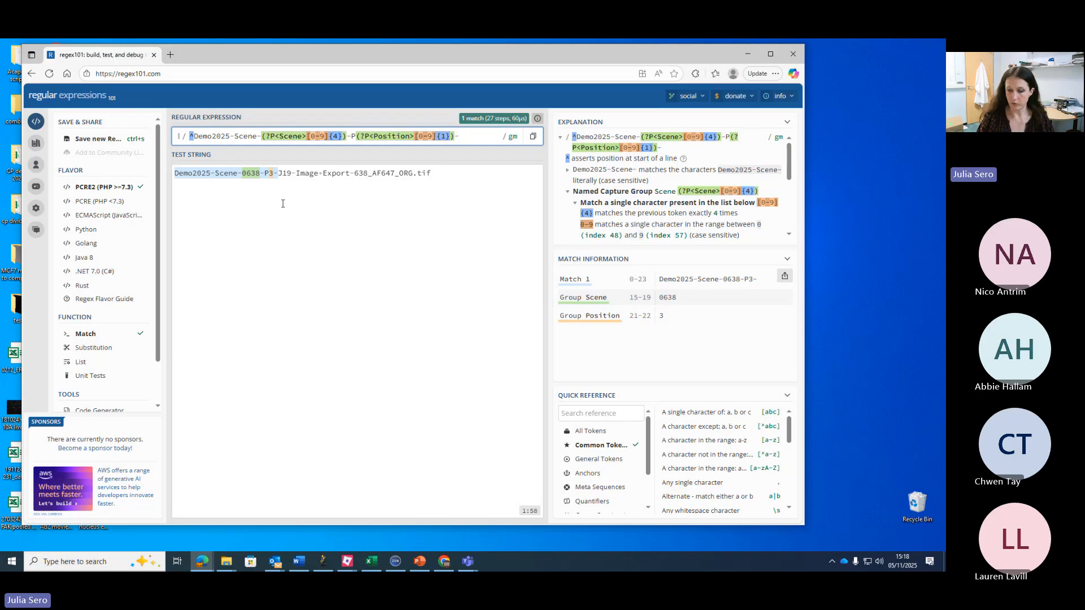
{"action": "type", "text": "(?P<Row>"}
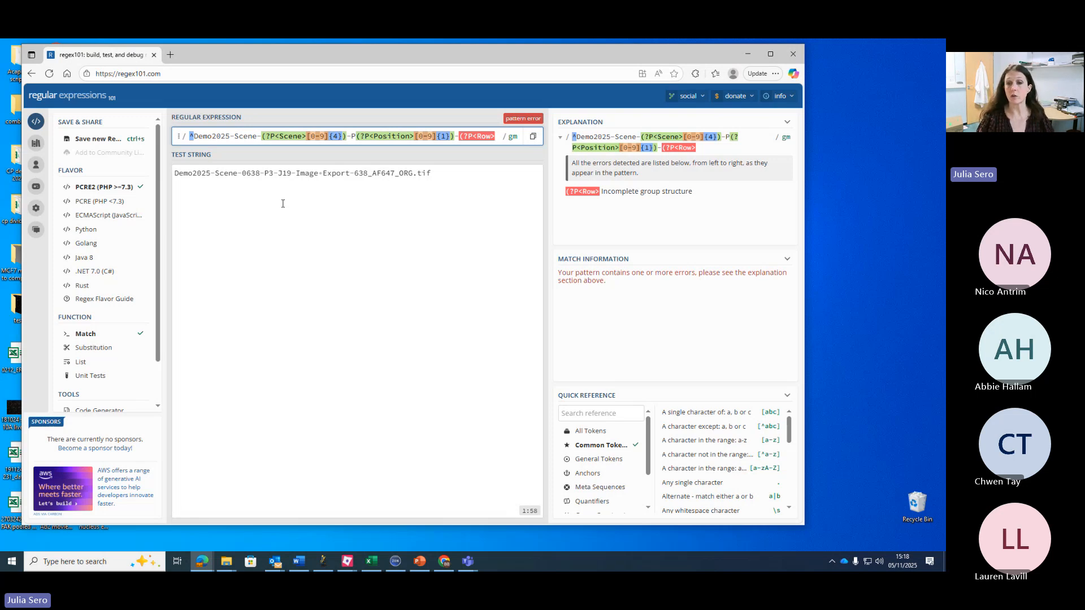
{"action": "type", "text": "[A"}
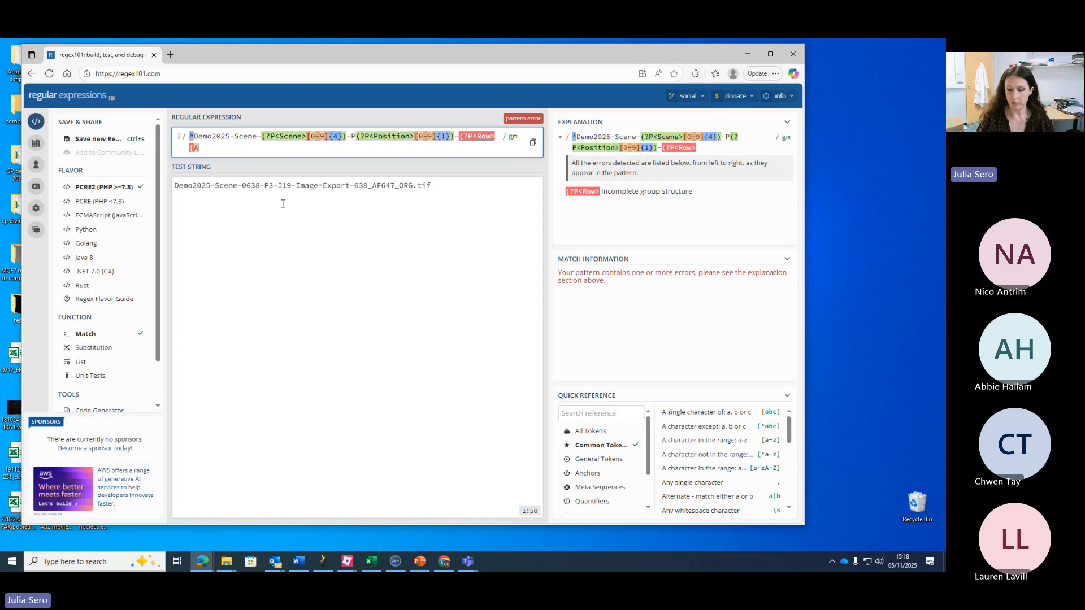
{"action": "type", "text": "-Z}"}
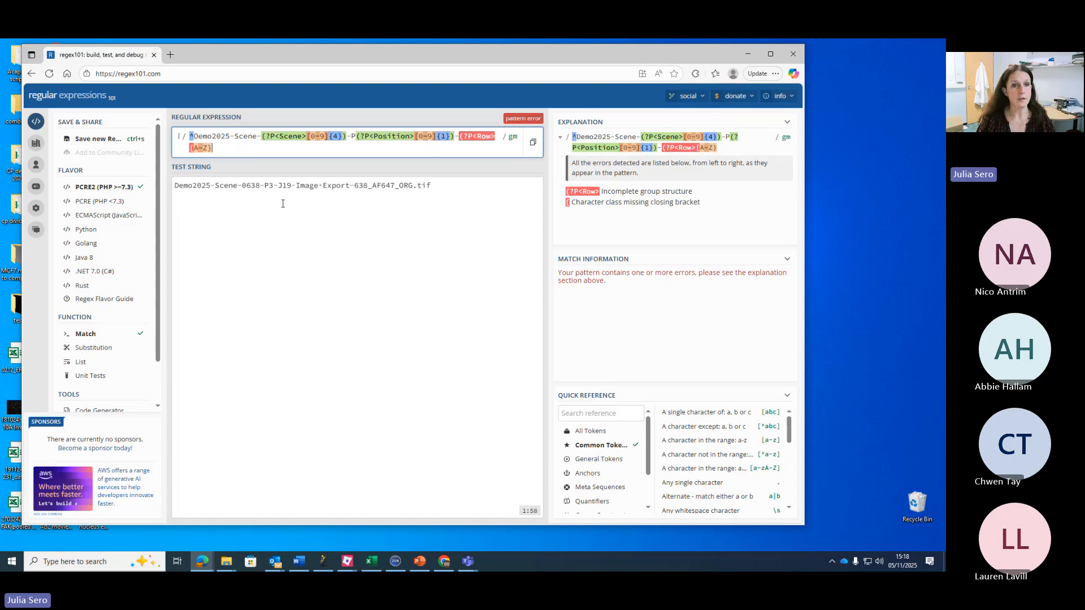
{"action": "key", "text": "BackSpace"}
{"action": "type", "text": "]"}
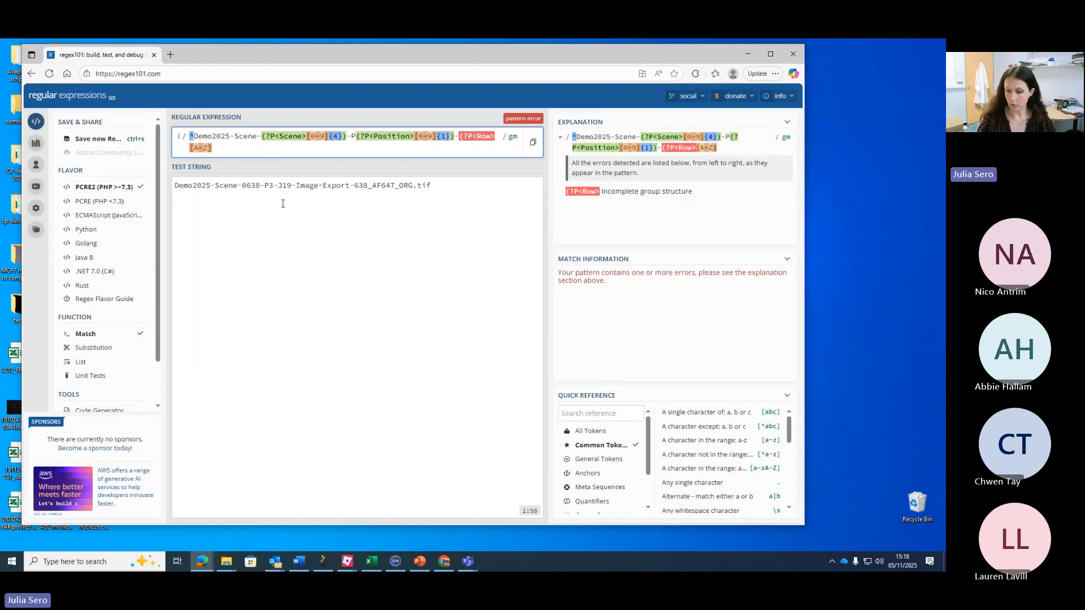
{"action": "type", "text": "{!})"}
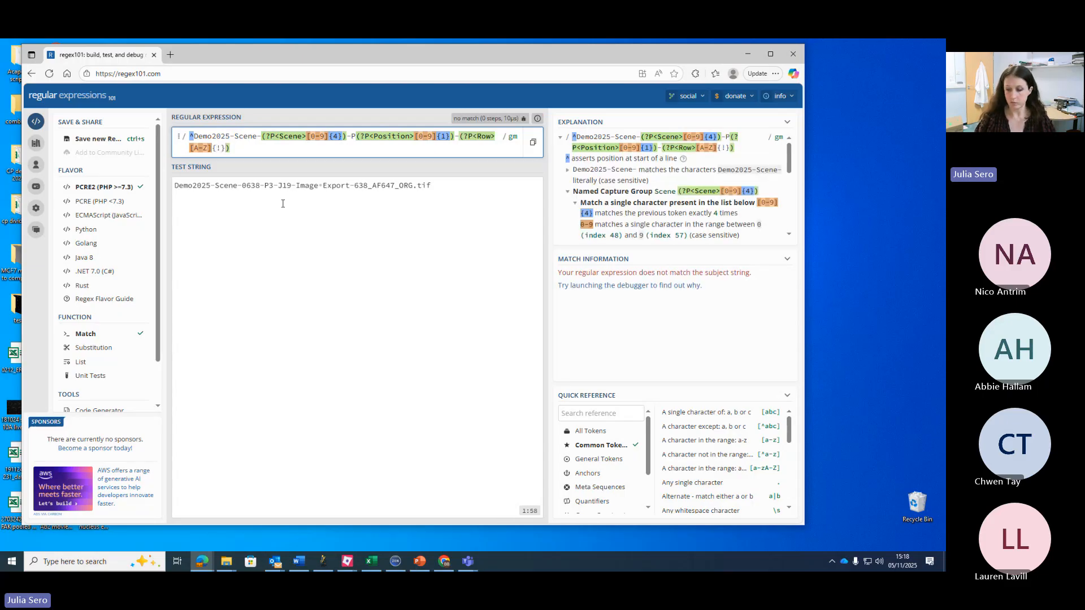
{"action": "key", "text": "BackSpace"}
{"action": "key", "text": "BackSpace"}
{"action": "key", "text": "BackSpace"}
{"action": "key", "text": "BackSpace"}
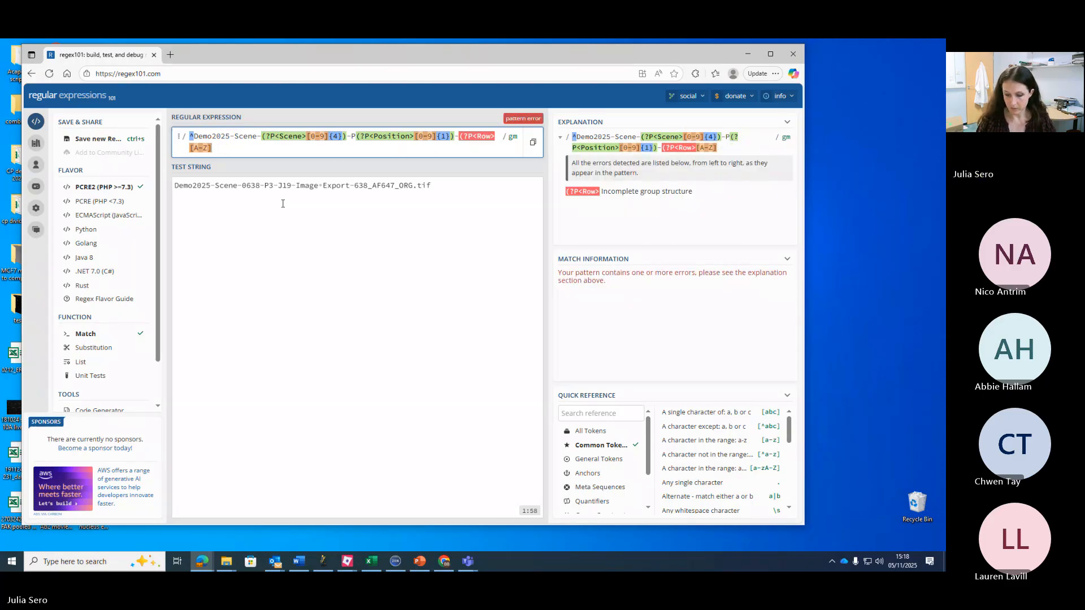
{"action": "type", "text": "{1})"}
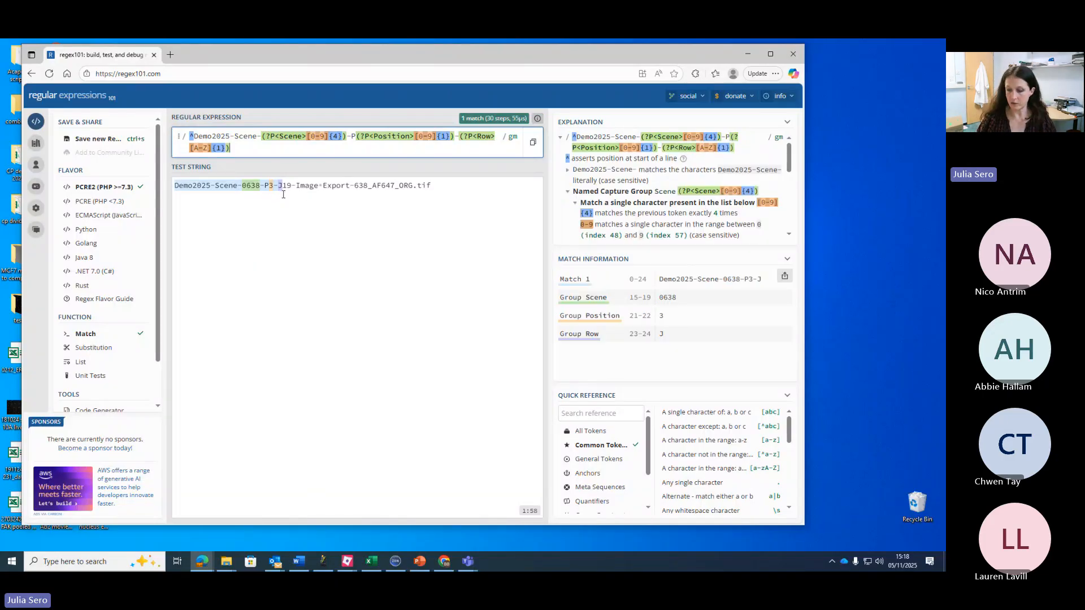
Step: Append the named capture group (?P<Column>[0-9]{2}) directly after the Row group to capture the two-digit column number
{"action": "type", "text": "(?P<"}
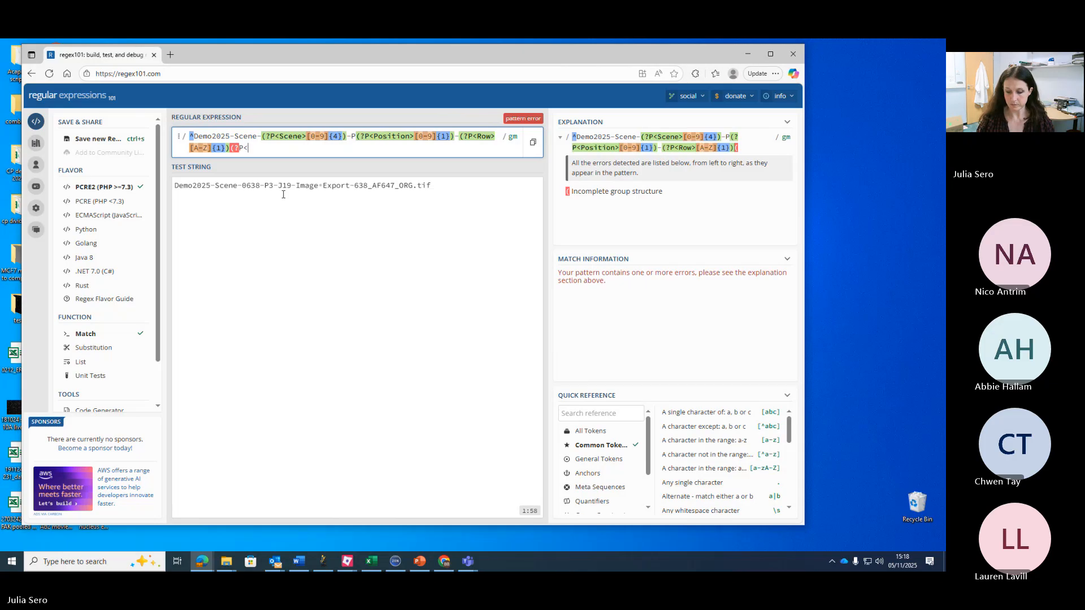
{"action": "type", "text": "Column>"}
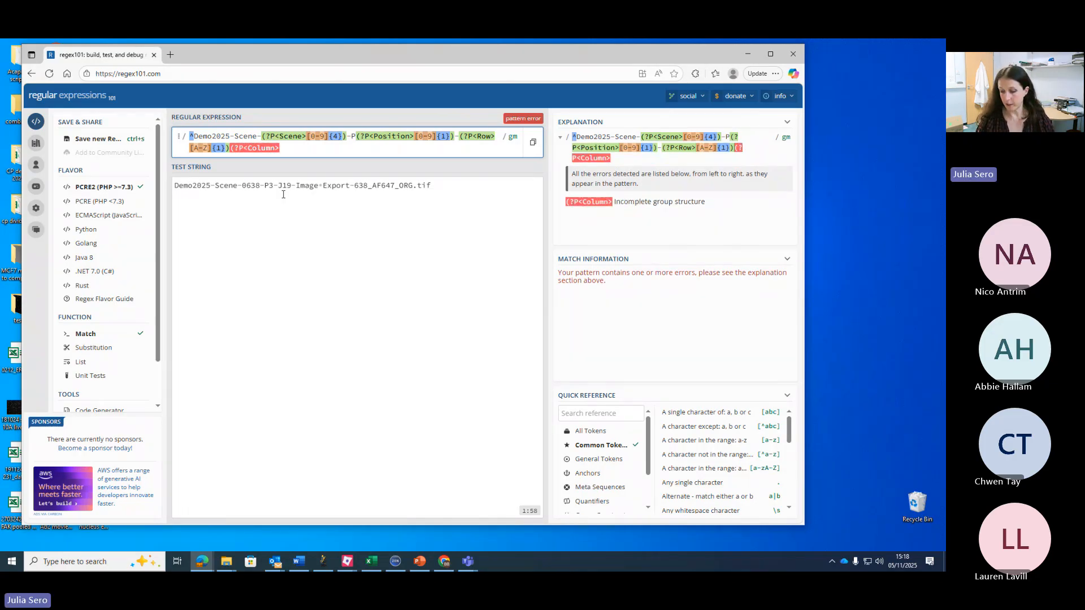
{"action": "type", "text": "[0-9]{"}
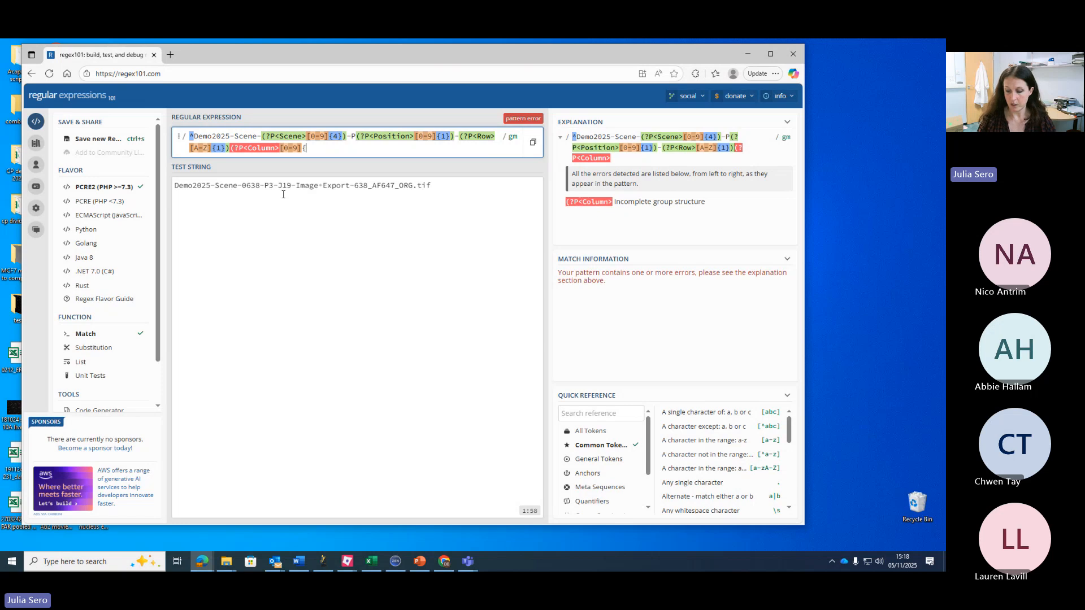
{"action": "type", "text": "2})"}
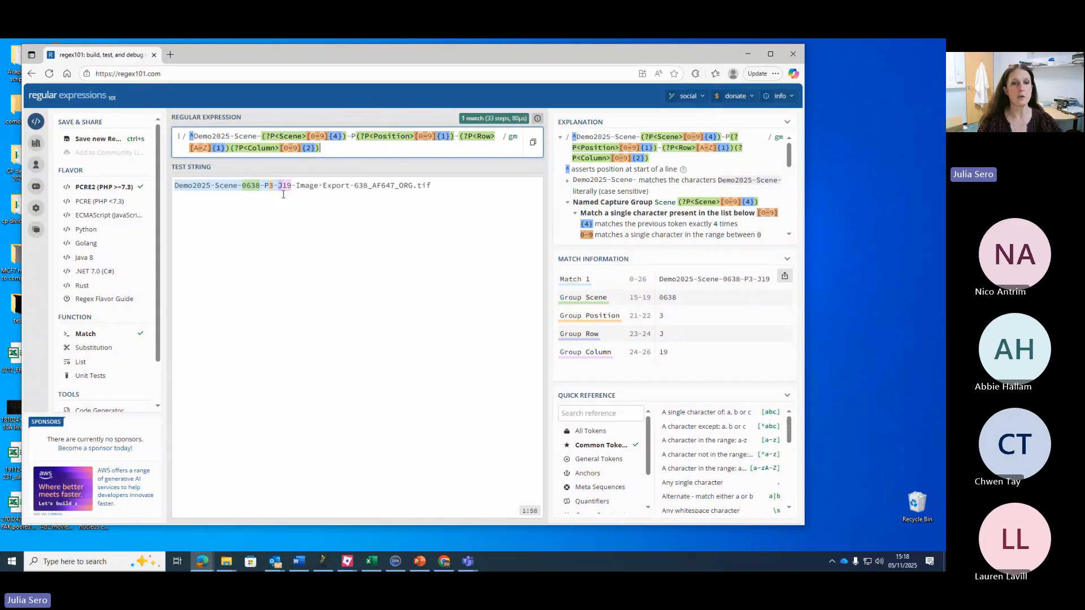
Step: Append the literal text -Image Export- after the Column group in the regular expression
{"action": "type", "text": "-Image"}
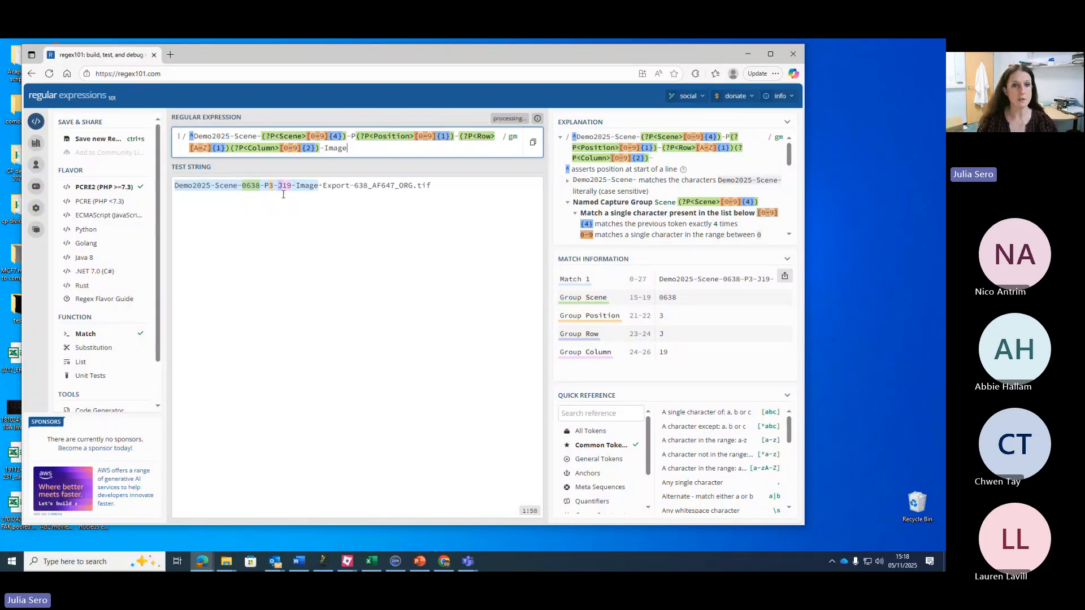
{"action": "type", "text": " Export"}
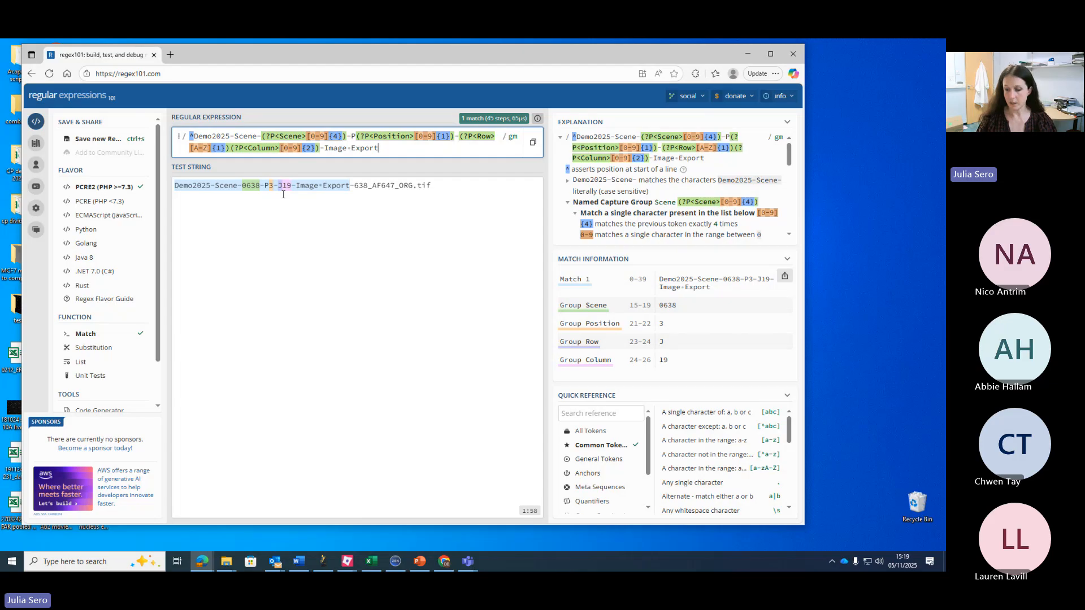
{"action": "type", "text": "-"}
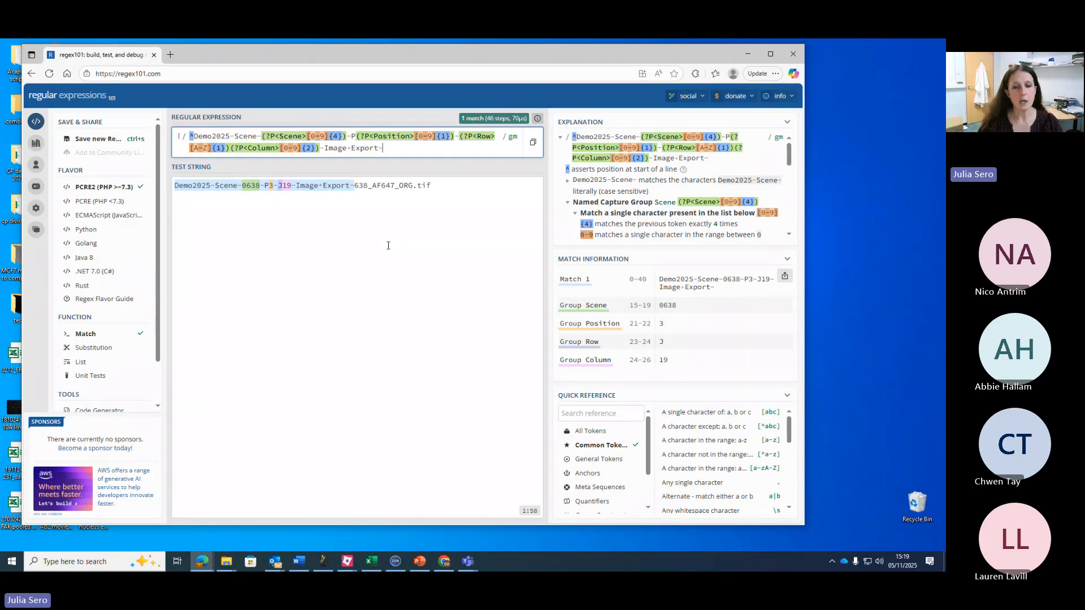
Step: Switch to the CellProfiler image list to compare the numbers after Image Export in the file names, and return to regex101
{"action": "mouse_move", "coordinate": [347, 561]}
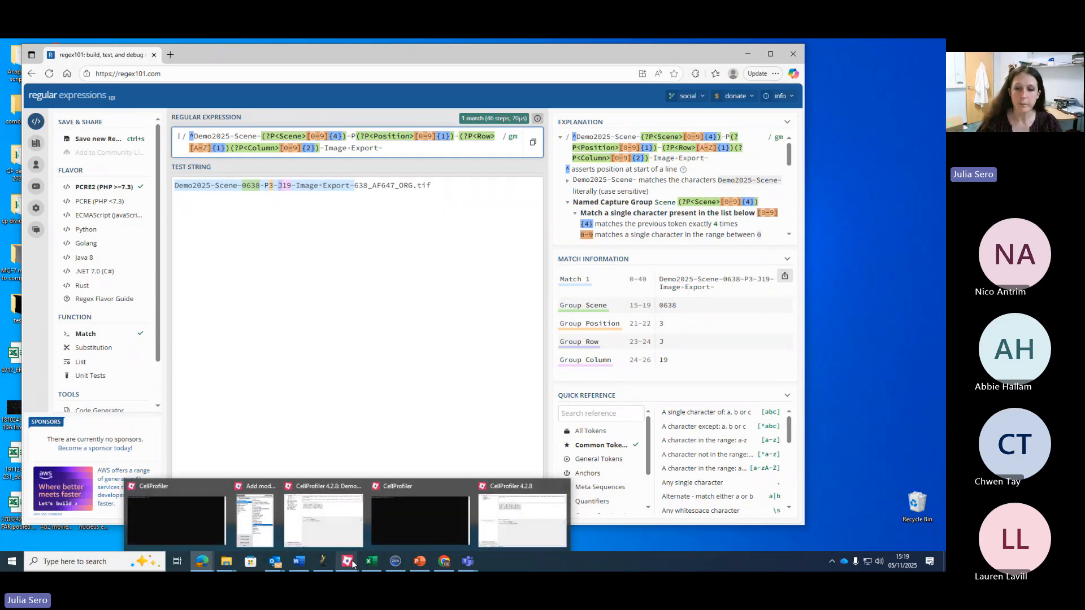
{"action": "left_click", "coordinate": [524, 543]}
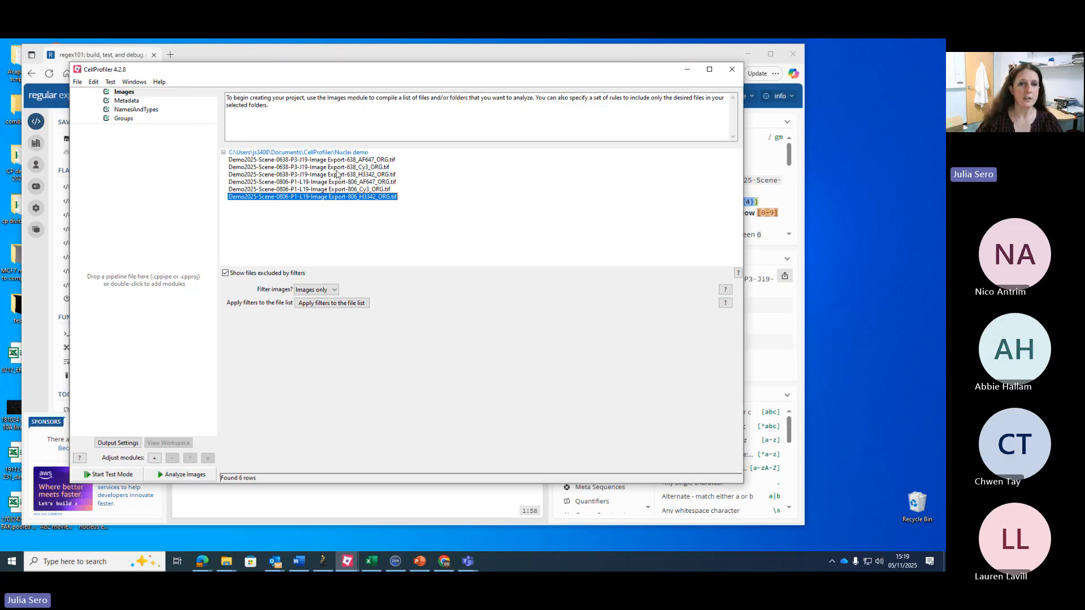
{"action": "left_click", "coordinate": [691, 74]}
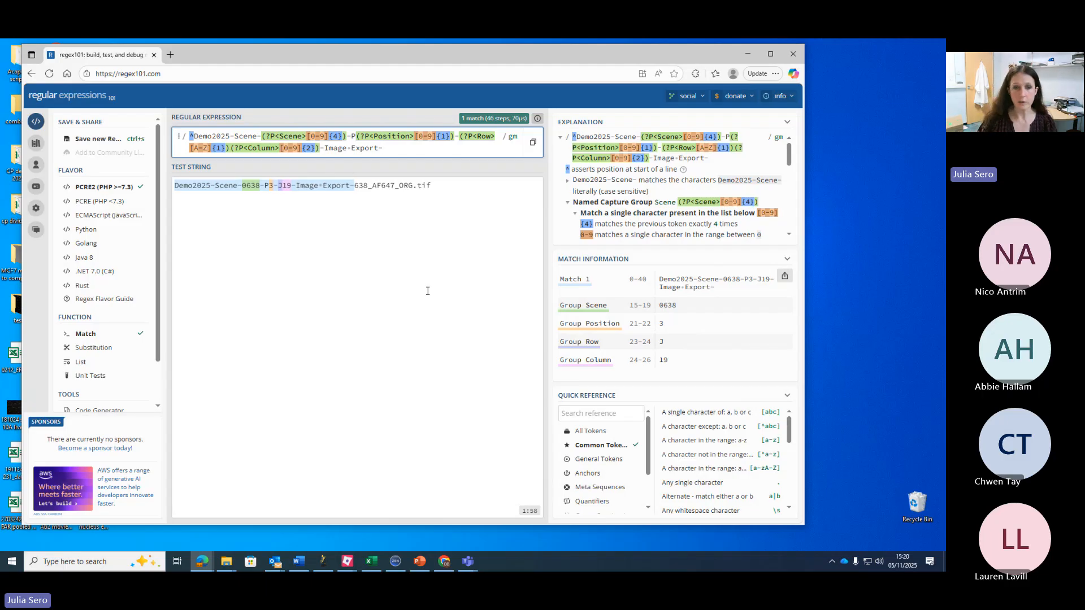
Step: Append the unnamed group ([0-9]{3}) after -Image Export- to match the three-digit export number
{"action": "type", "text": "("}
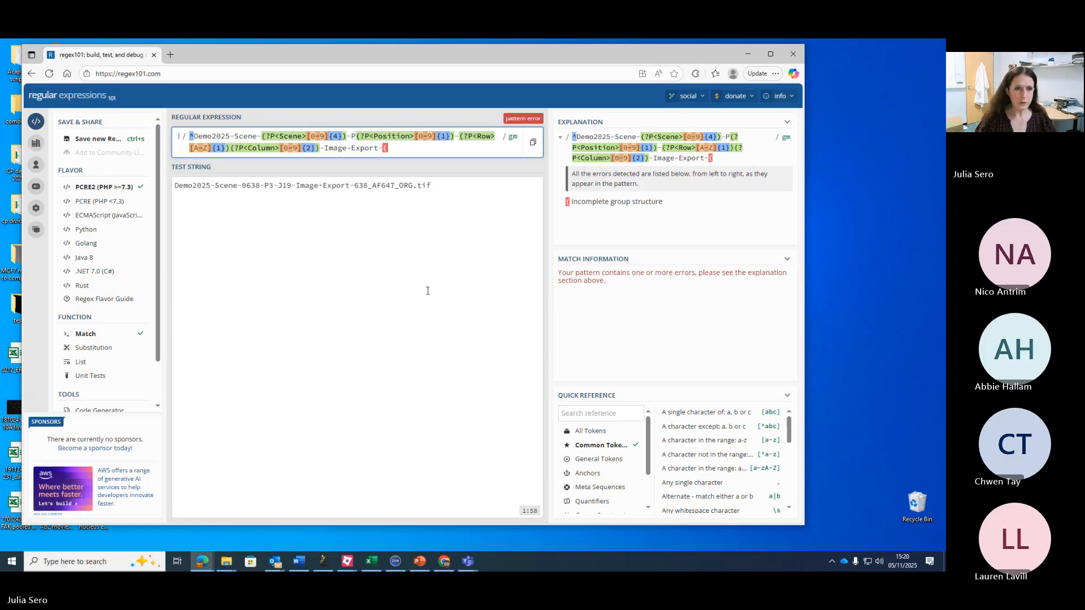
{"action": "type", "text": "[0-9"}
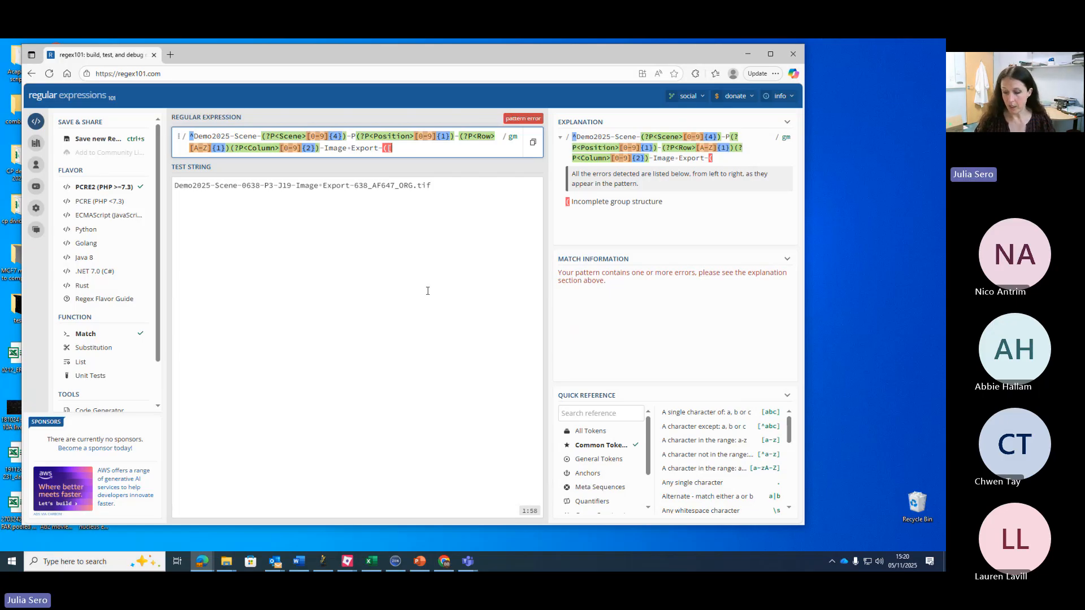
{"action": "type", "text": "]"}
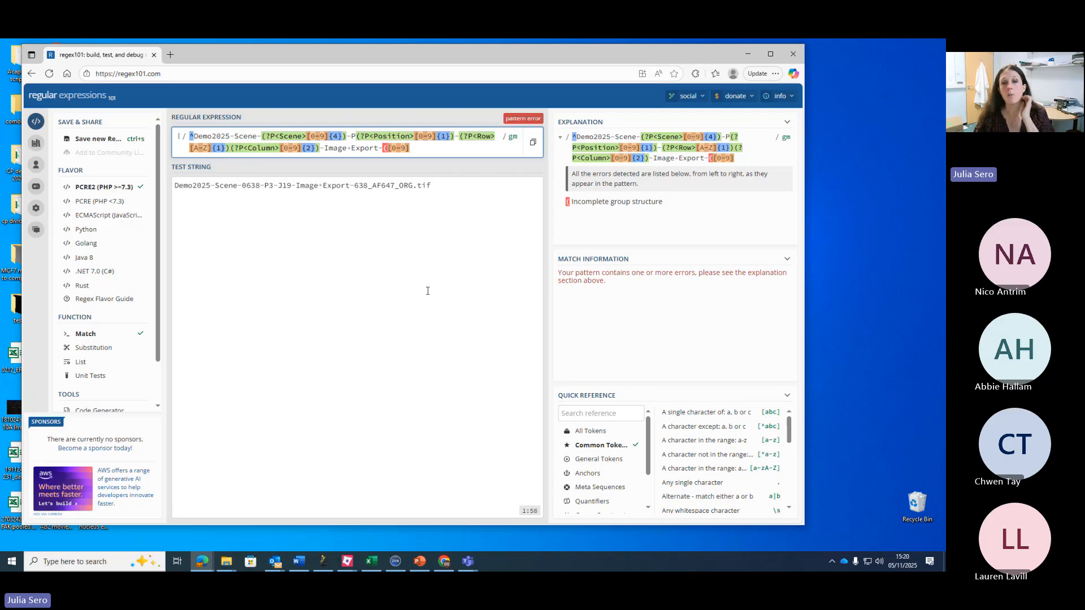
{"action": "type", "text": "{3})"}
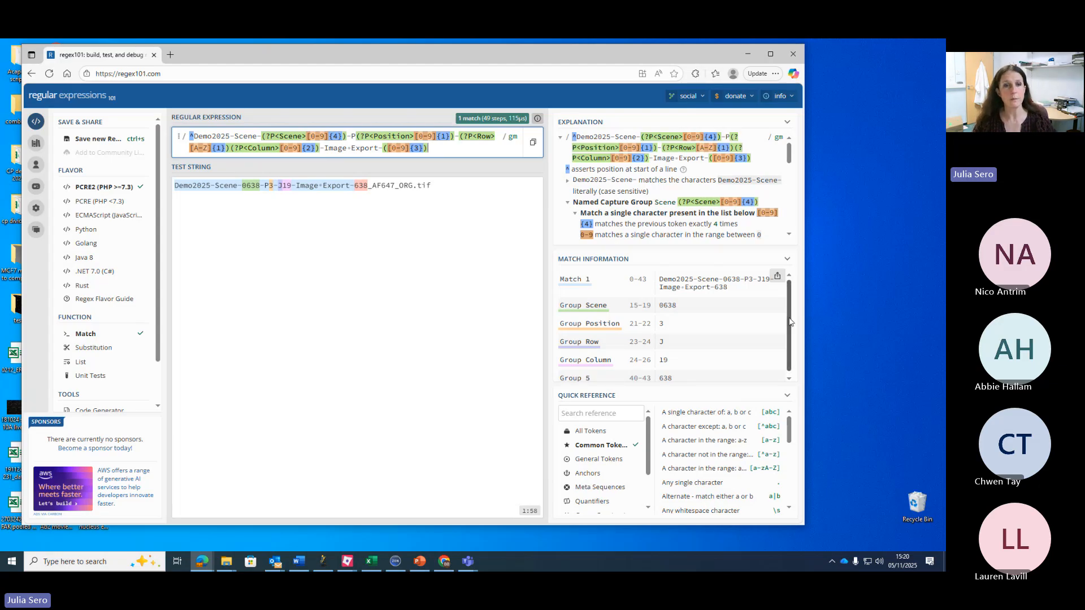
Step: Try a four-digit export number, 1038, in the test string and restore it to 638
{"action": "mouse_move", "coordinate": [360, 187]}
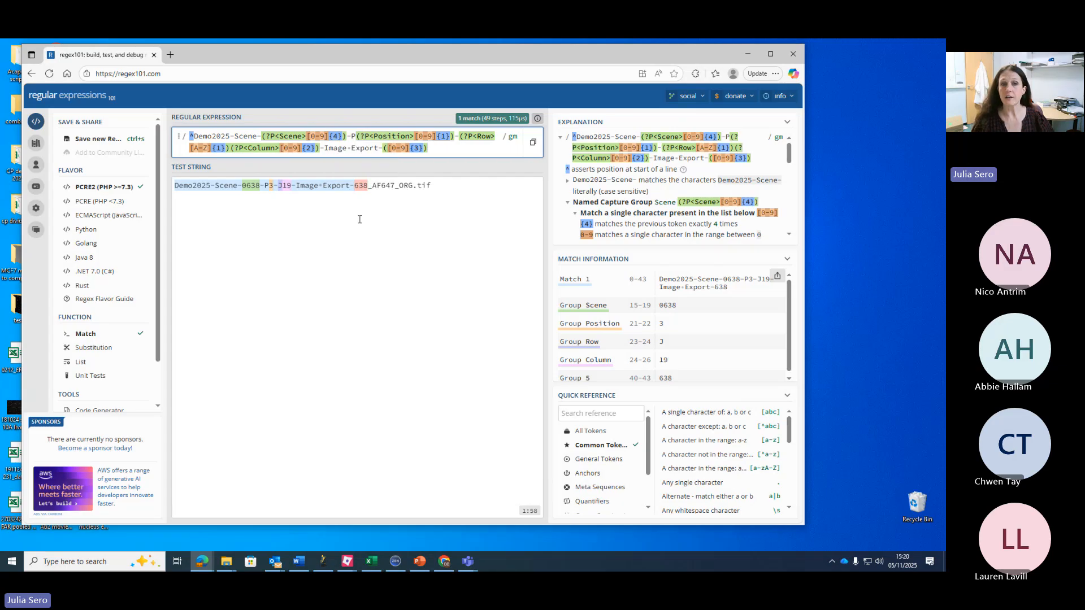
{"action": "left_click", "coordinate": [357, 186]}
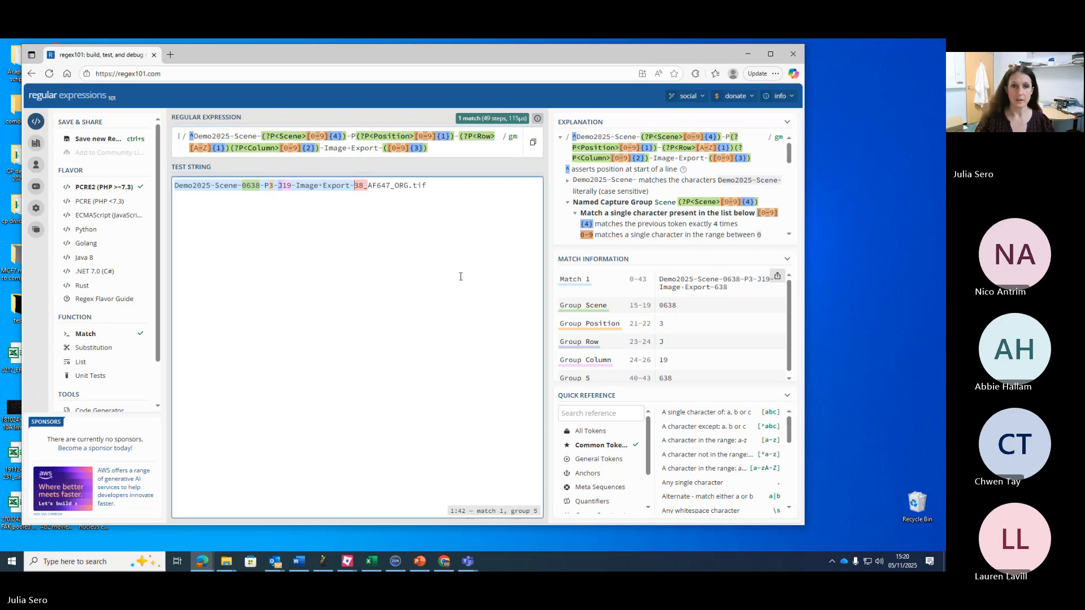
{"action": "key", "text": "BackSpace"}
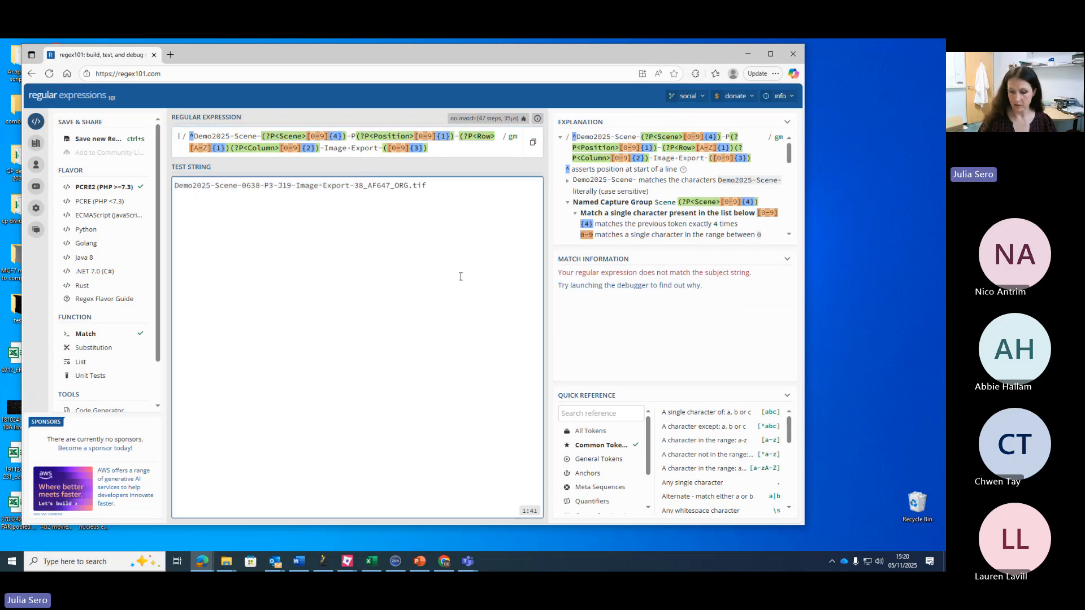
{"action": "type", "text": "10"}
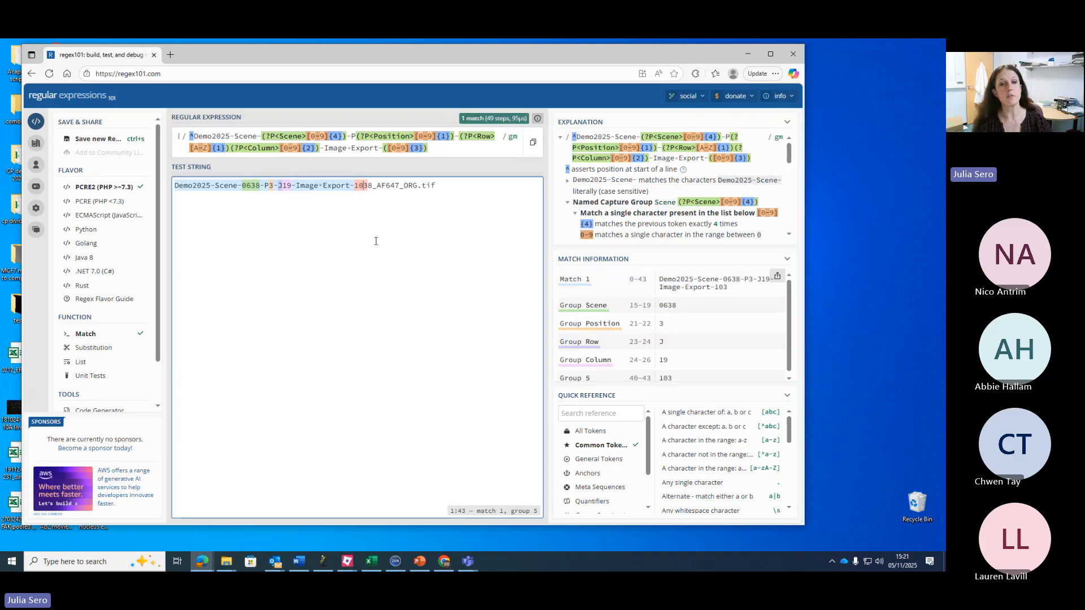
{"action": "mouse_move", "coordinate": [365, 187]}
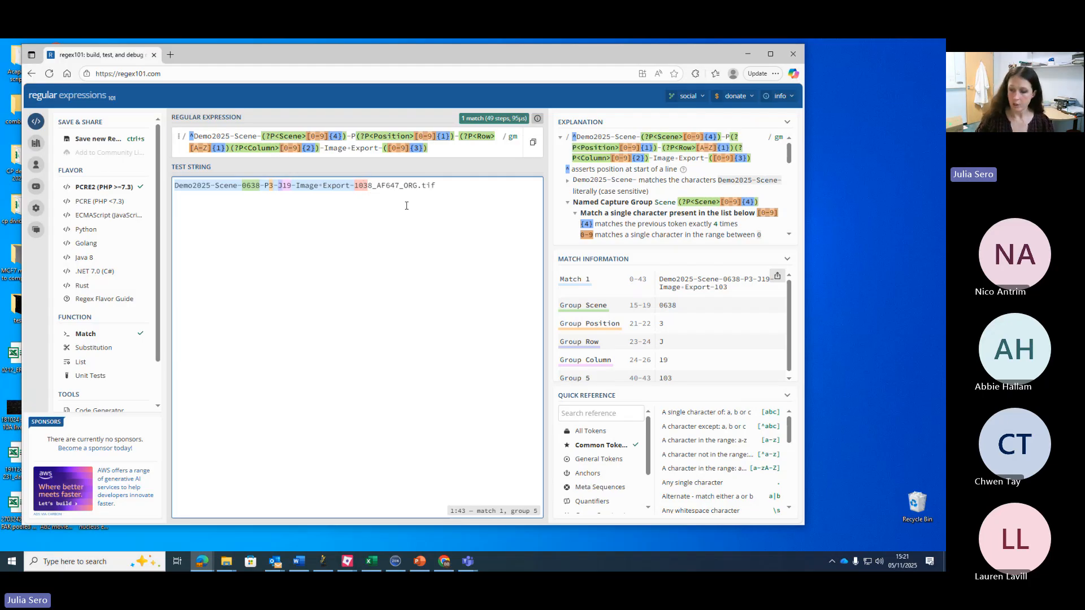
{"action": "key", "text": "BackSpace"}
{"action": "key", "text": "BackSpace"}
{"action": "type", "text": "6"}
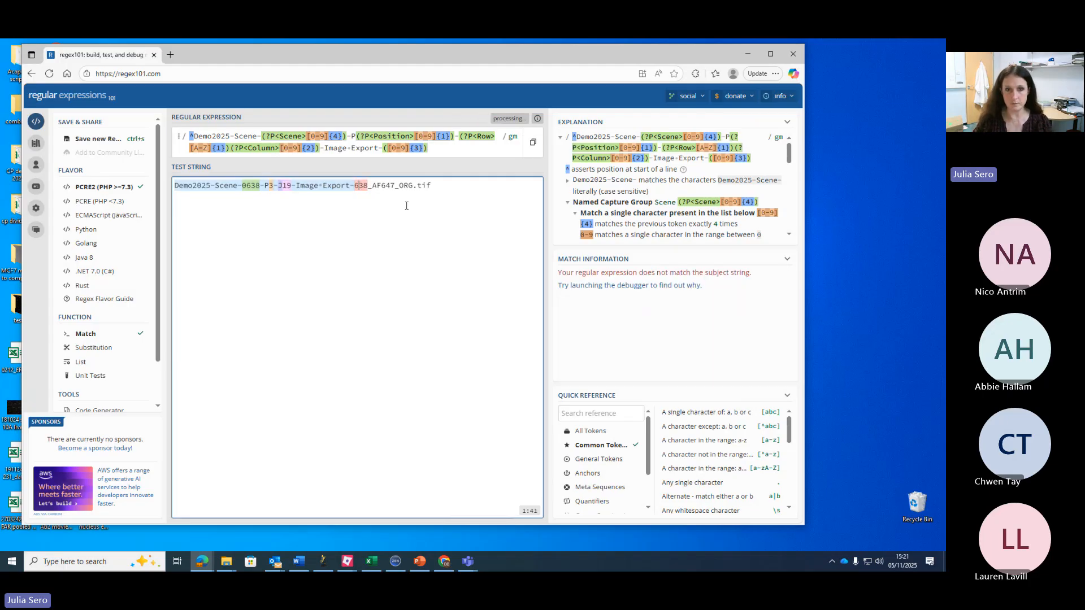
Step: Change the quantifier of the unnamed export number group to {2,4} so it accepts two to four digits
{"action": "left_click", "coordinate": [420, 148]}
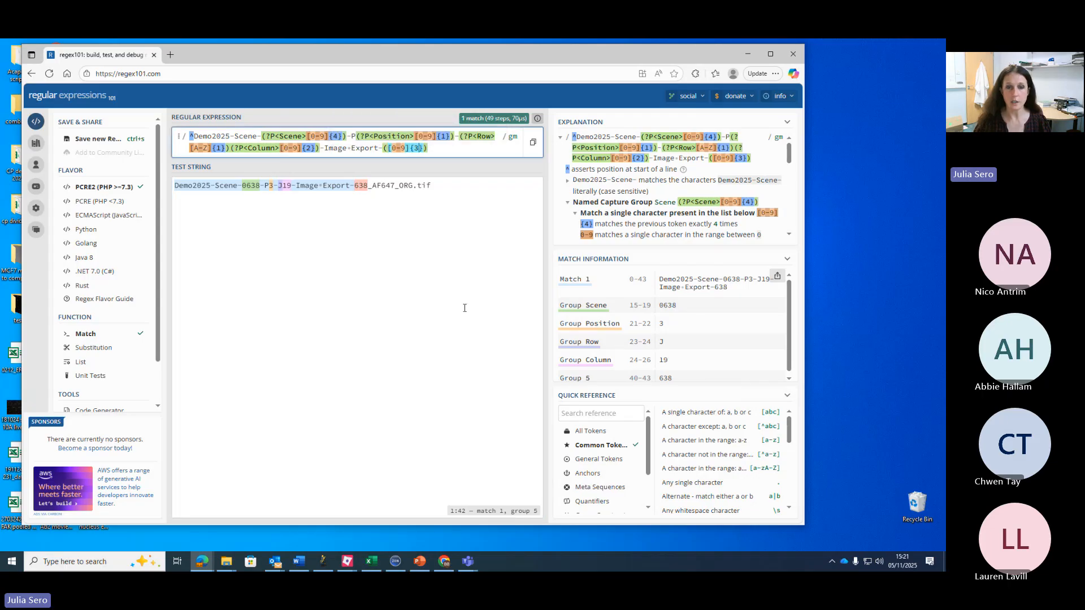
{"action": "key", "text": "BackSpace"}
{"action": "type", "text": "2,"}
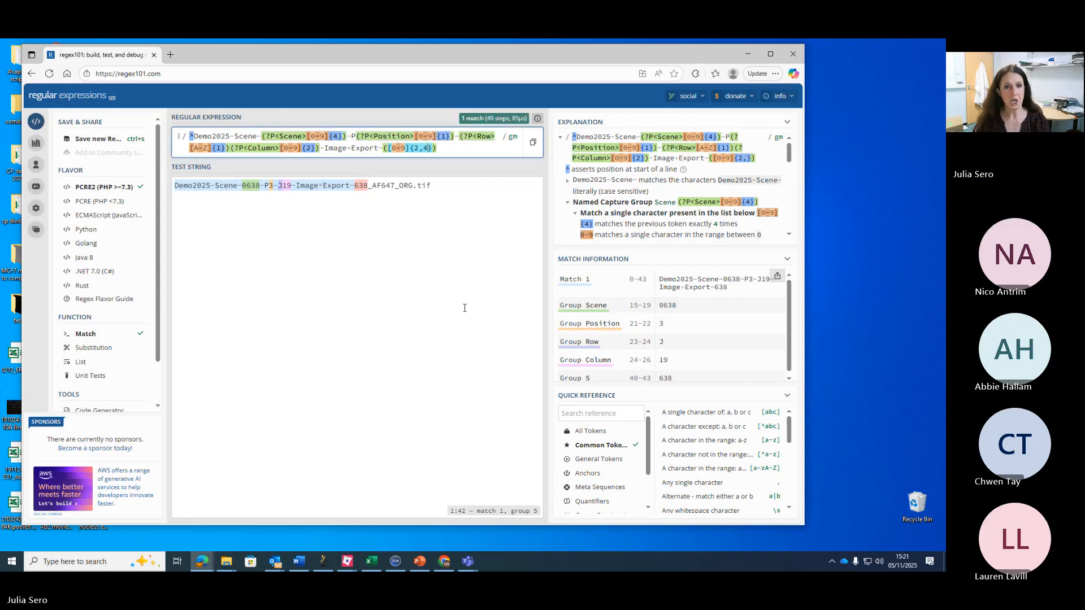
{"action": "type", "text": "4"}
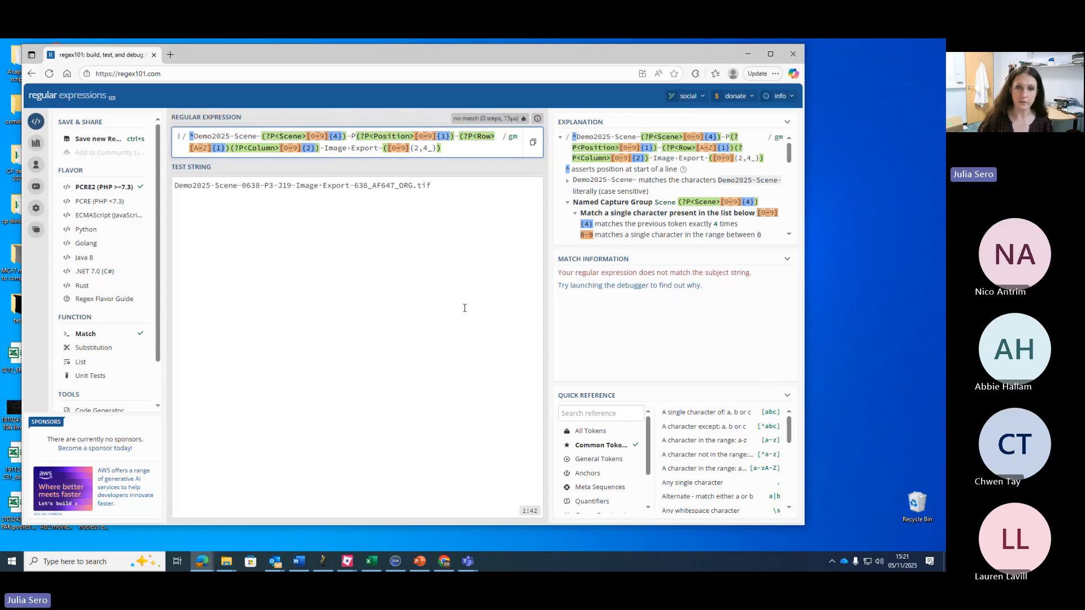
{"action": "key", "text": "BackSpace"}
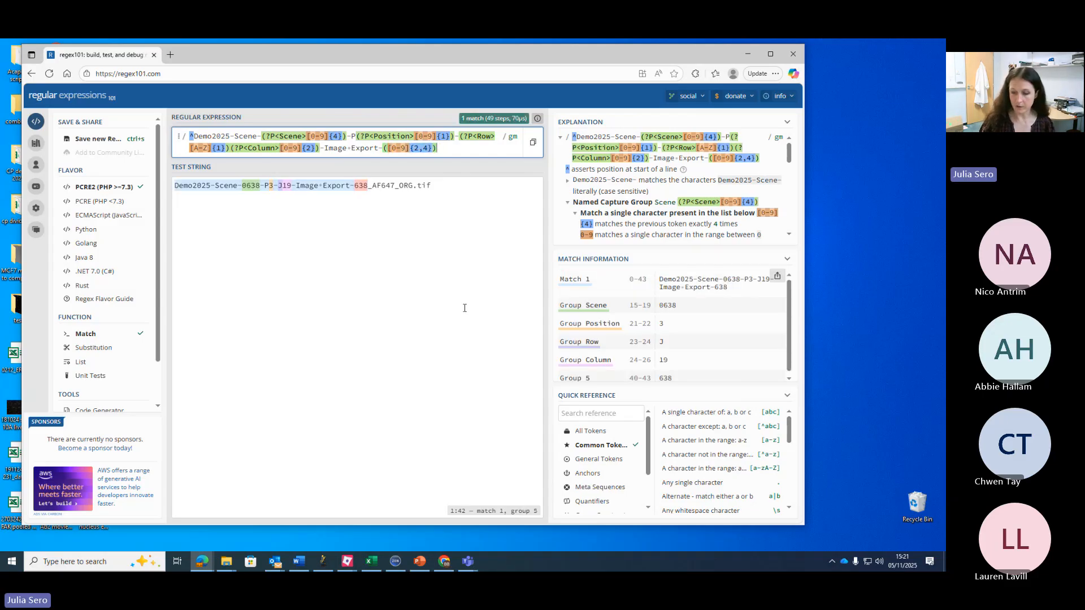
Step: Append an underscore and the opening of a named group, (?P<Channel>, after the export number group in the regular expression
{"action": "type", "text": "_"}
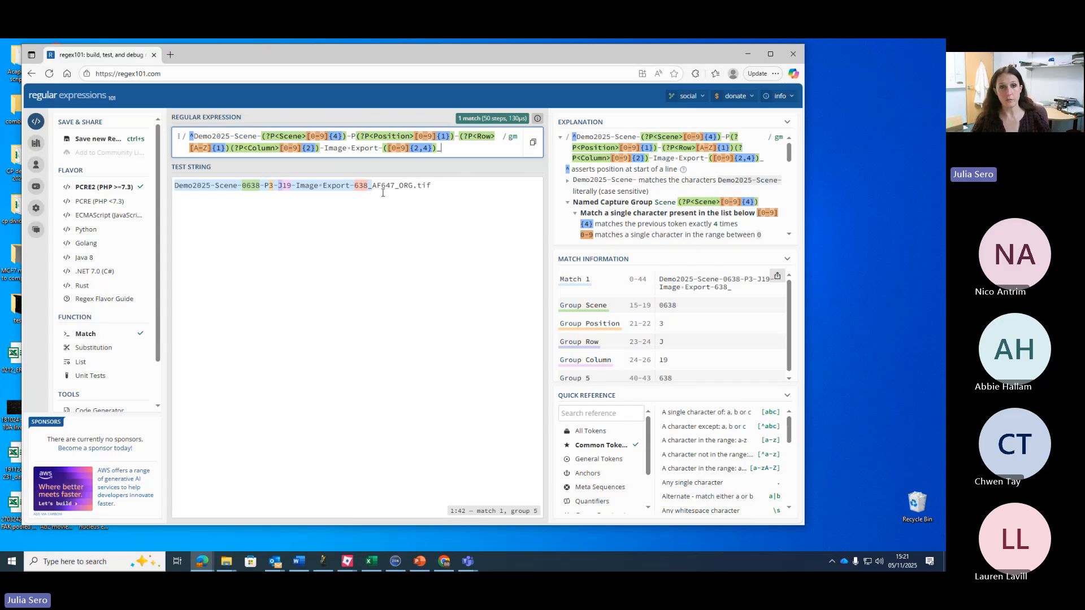
{"action": "type", "text": "(?P"}
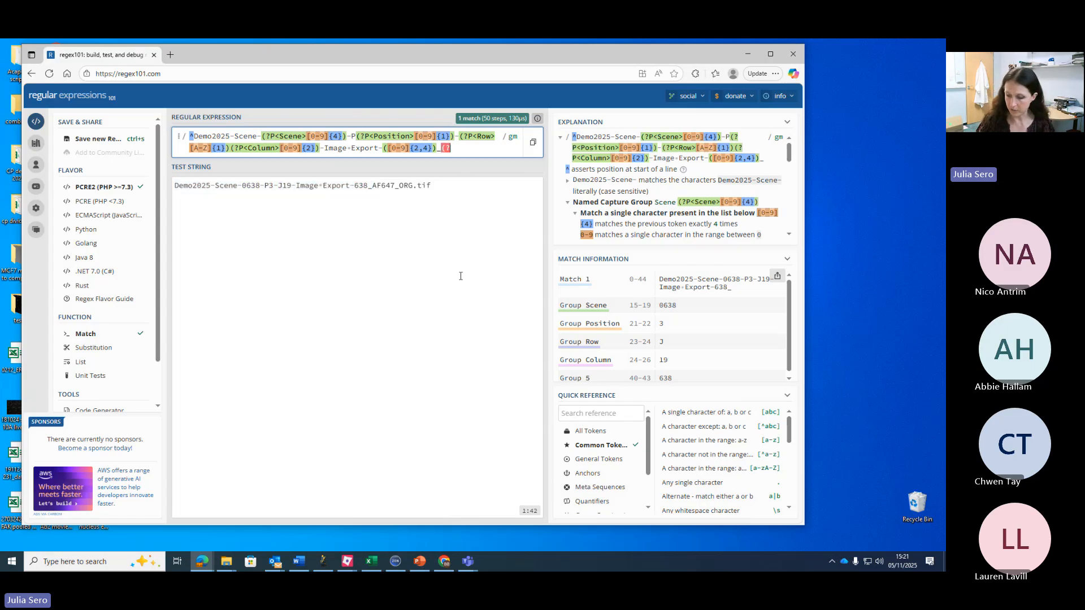
{"action": "type", "text": "<C"}
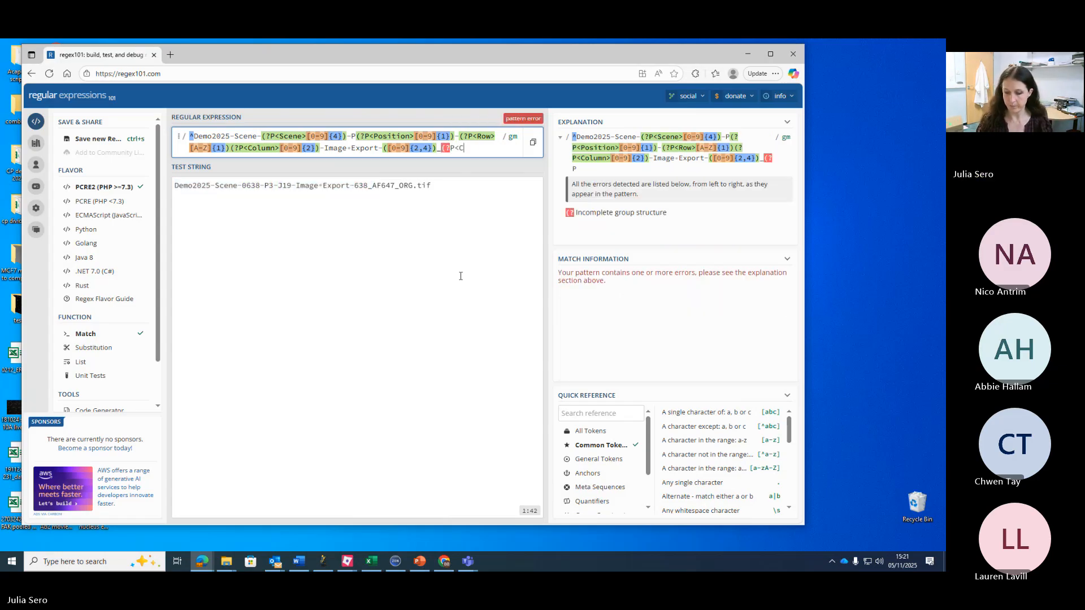
{"action": "type", "text": "hannel>"}
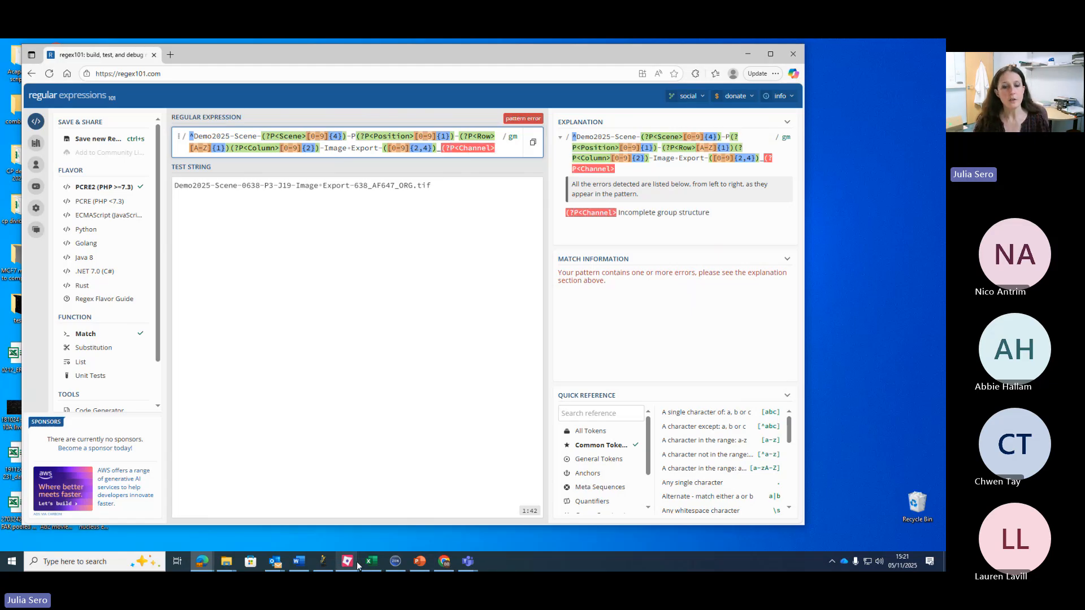
Step: Switch to the CellProfiler image list to examine the channel names in the file names, and return to regex101
{"action": "mouse_move", "coordinate": [347, 562]}
{"action": "left_click", "coordinate": [531, 546]}
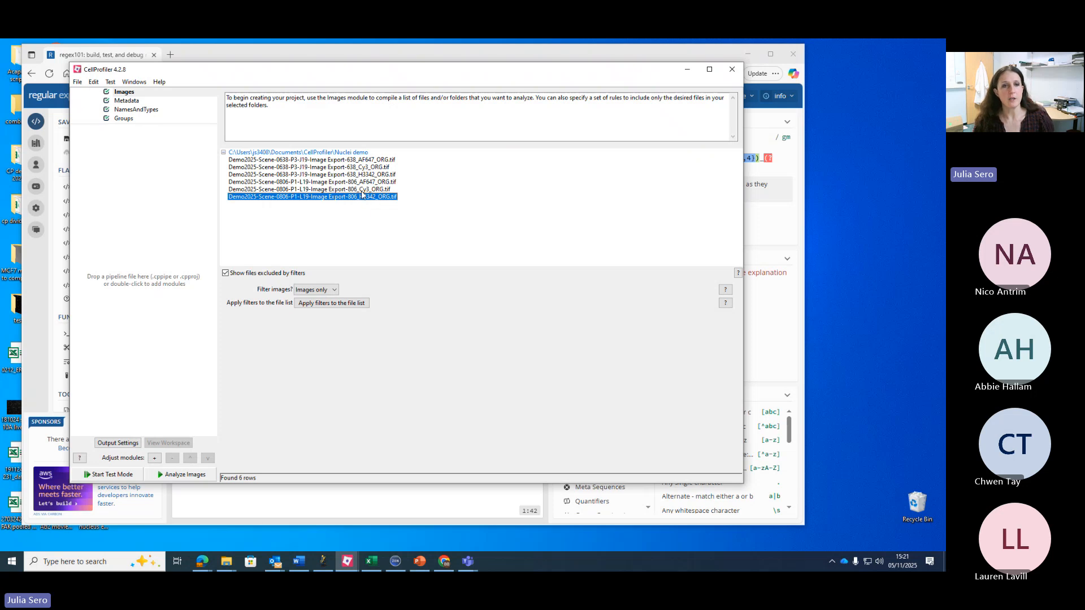
{"action": "left_click", "coordinate": [688, 70]}
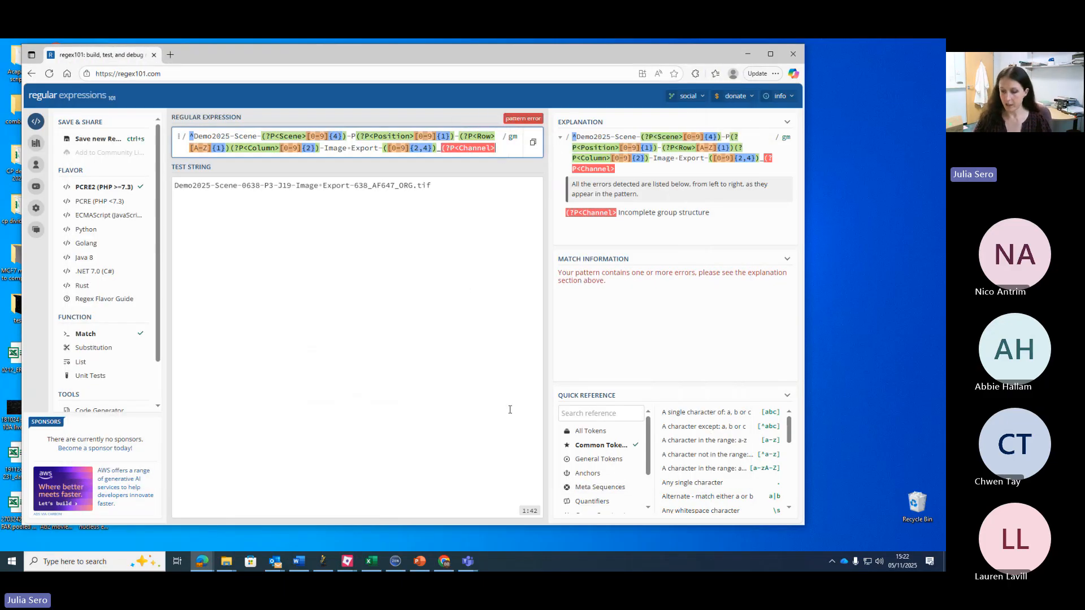
Step: Complete the Channel group with [a-zA-Z0-9]{5}) so it matches five letters or digits
{"action": "type", "text": "["}
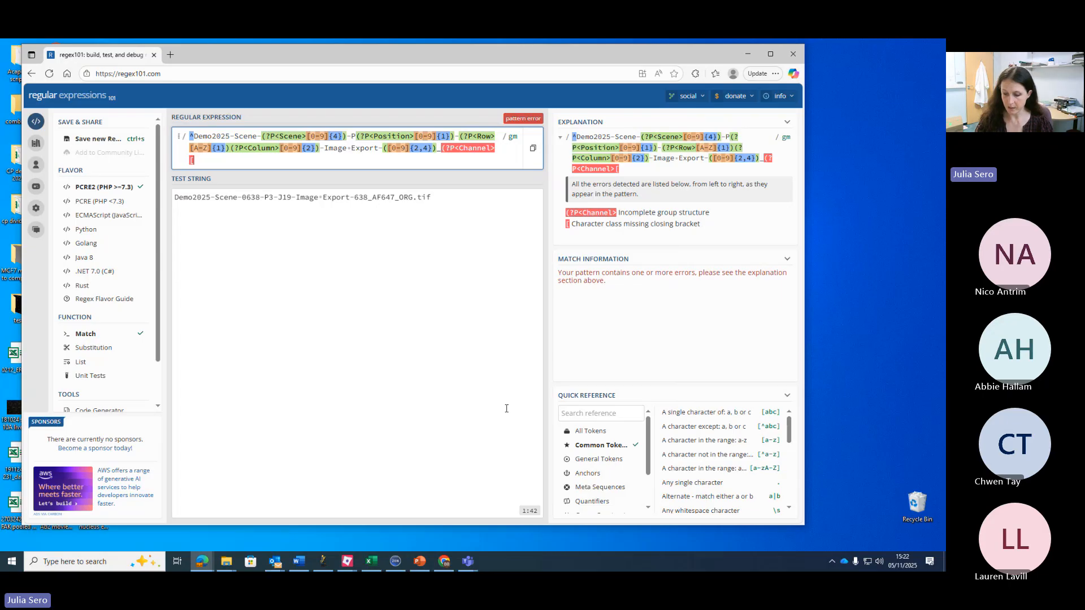
{"action": "type", "text": "a-zA"}
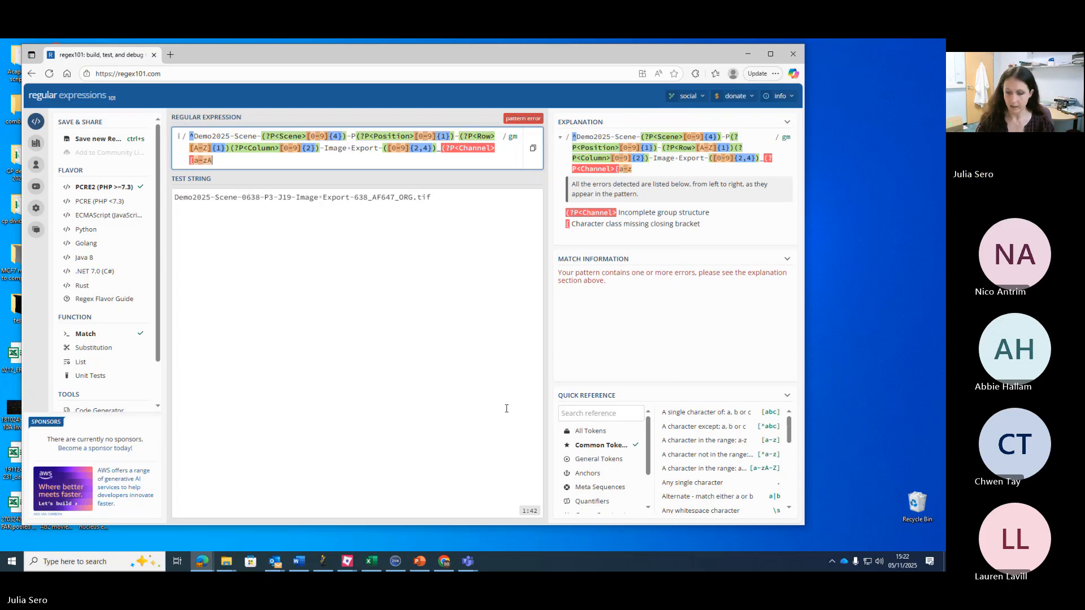
{"action": "type", "text": "-Z"}
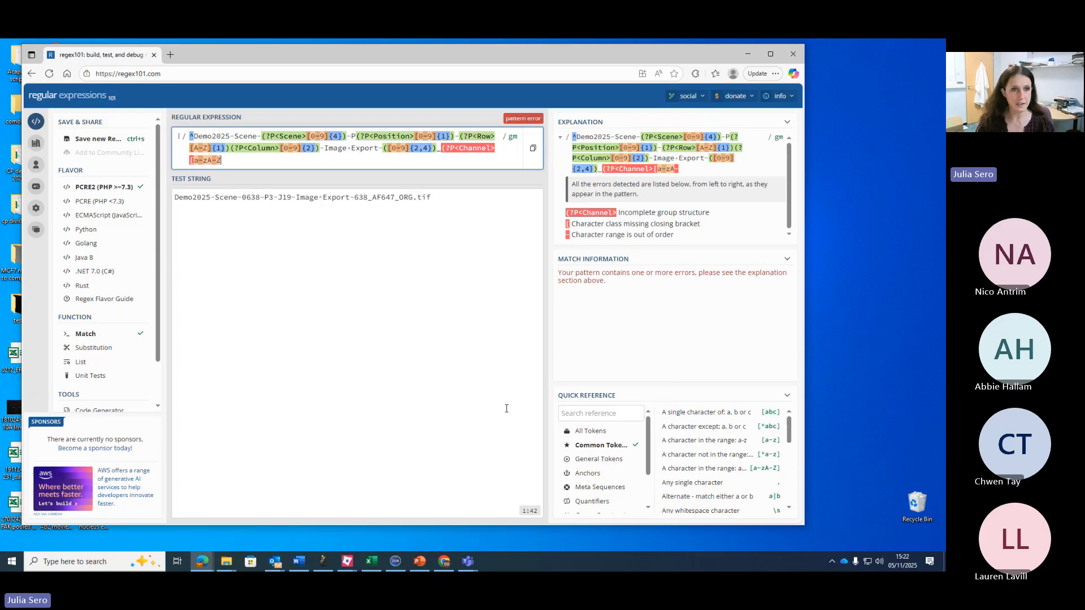
{"action": "type", "text": "0-9]("}
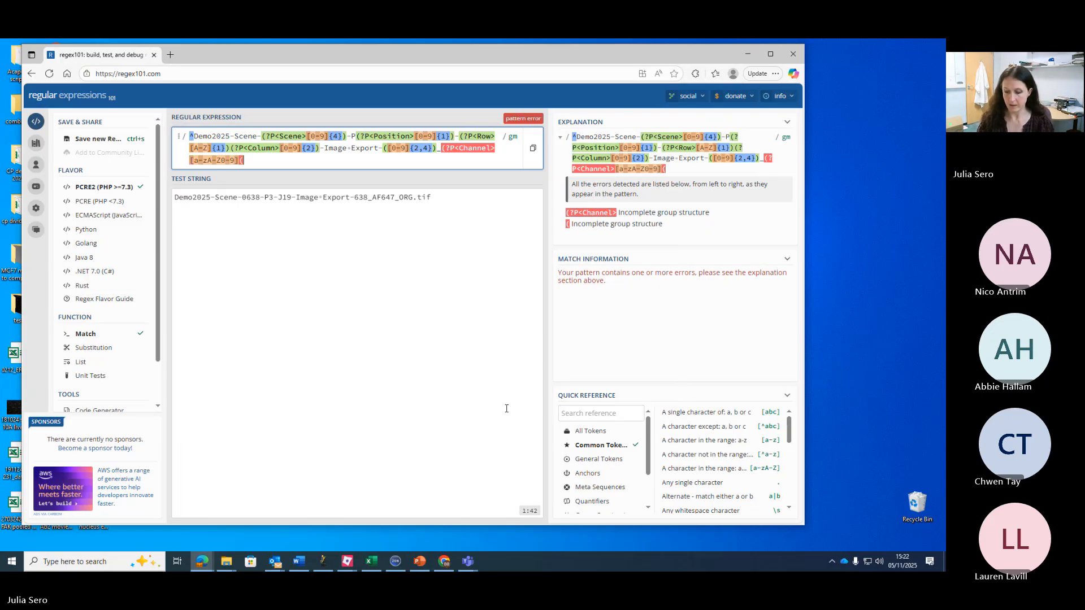
{"action": "key", "text": "BackSpace"}
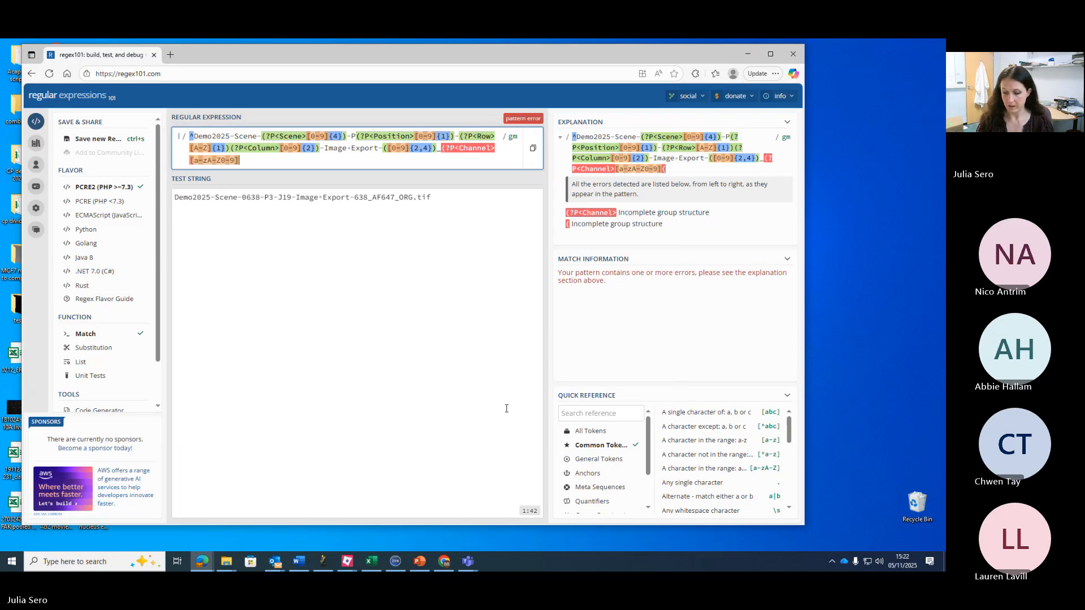
{"action": "type", "text": "{5})"}
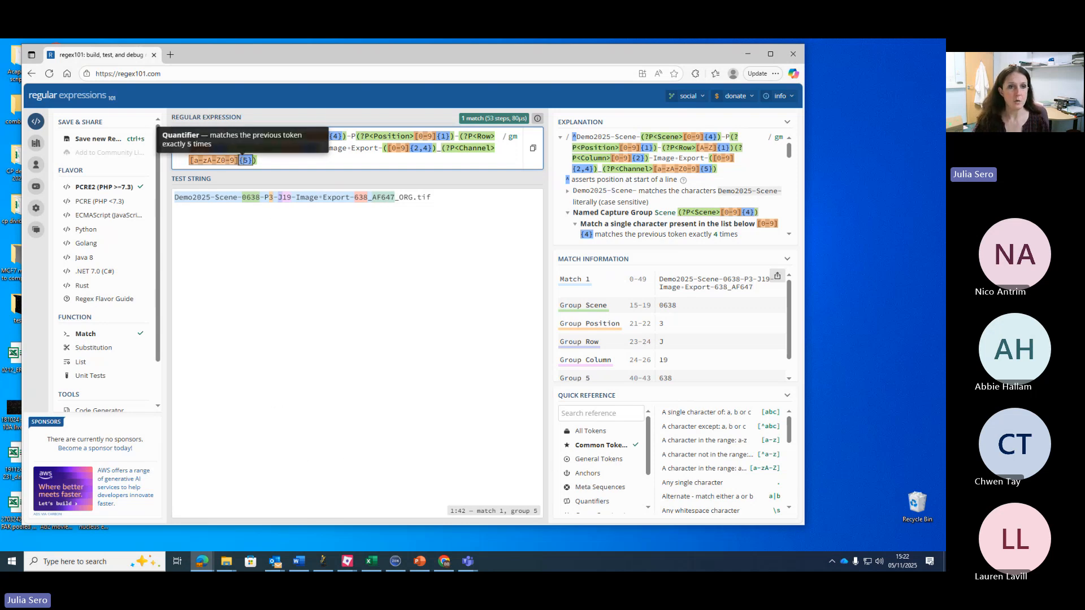
Step: Change the Channel group's quantifier to {3,5} so it accepts three to five characters
{"action": "mouse_move", "coordinate": [345, 563]}
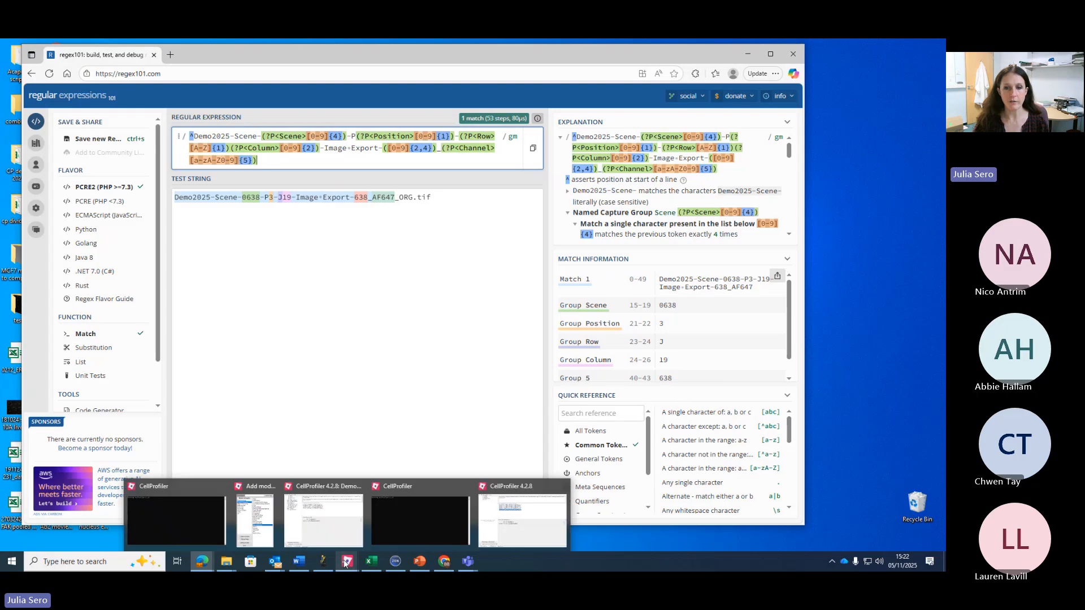
{"action": "mouse_move", "coordinate": [534, 541]}
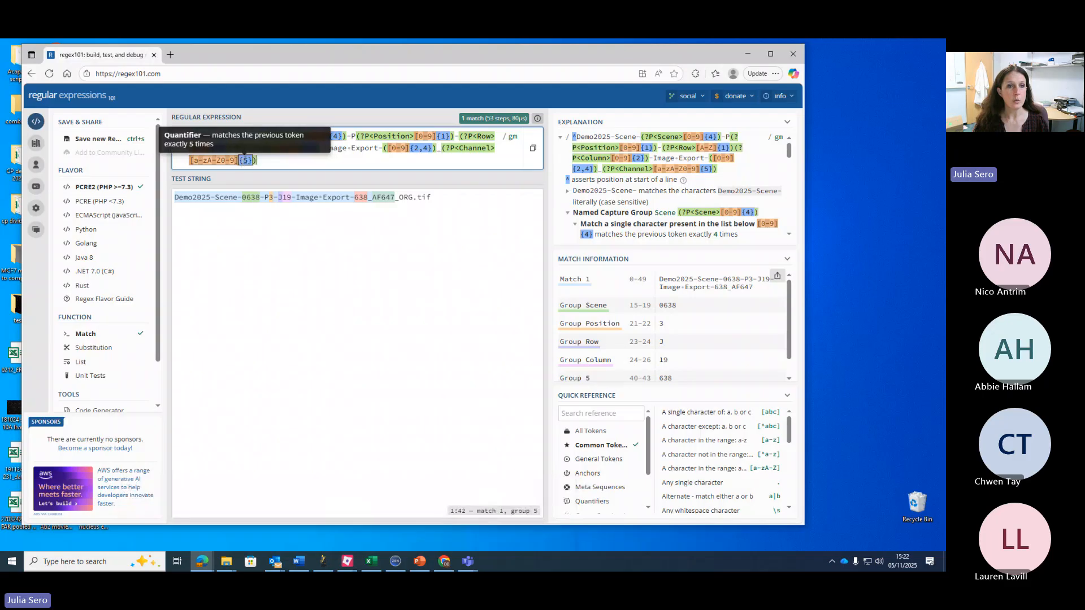
{"action": "left_click", "coordinate": [243, 161]}
{"action": "type", "text": "3,"}
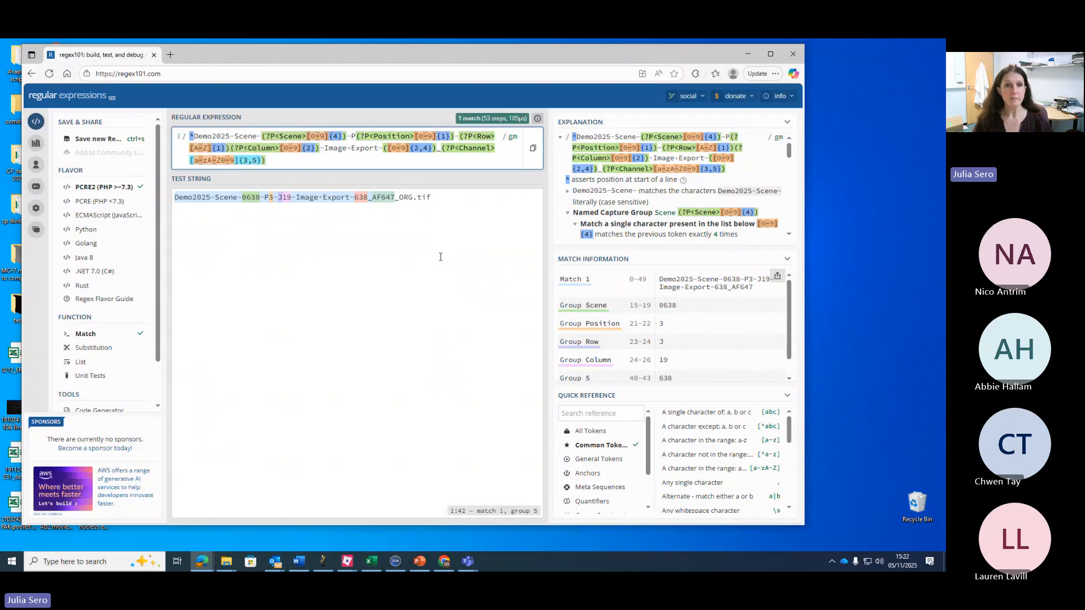
Step: Replace AF647 with Cy3 in the test string and check the Channel group in the match information
{"action": "left_click", "coordinate": [394, 197]}
{"action": "key", "text": "BackSpace"}
{"action": "key", "text": "BackSpace"}
{"action": "key", "text": "BackSpace"}
{"action": "key", "text": "BackSpace"}
{"action": "key", "text": "BackSpace"}
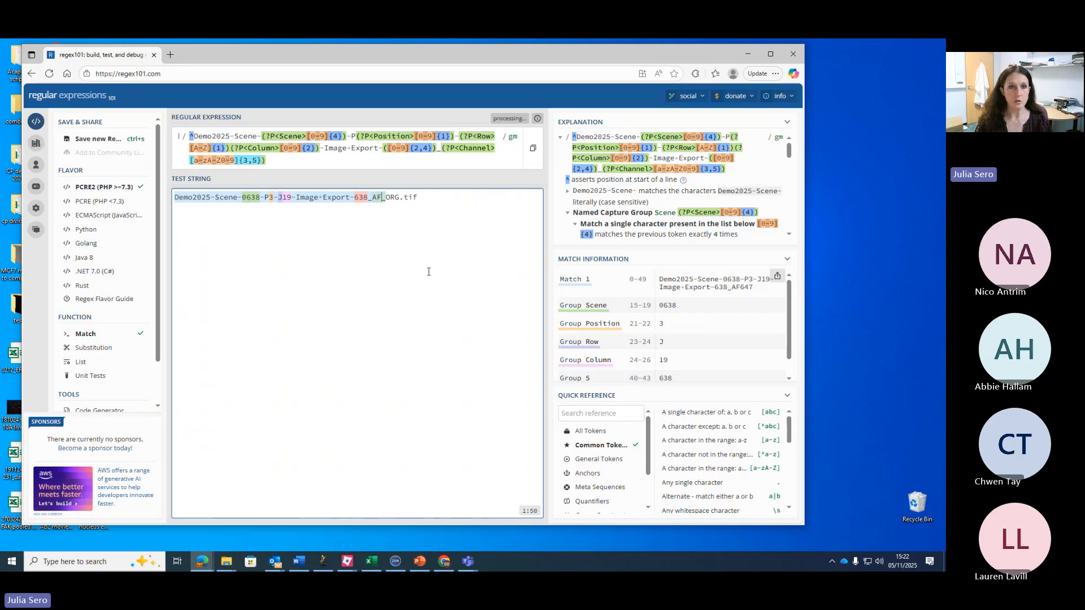
{"action": "type", "text": "Cy3"}
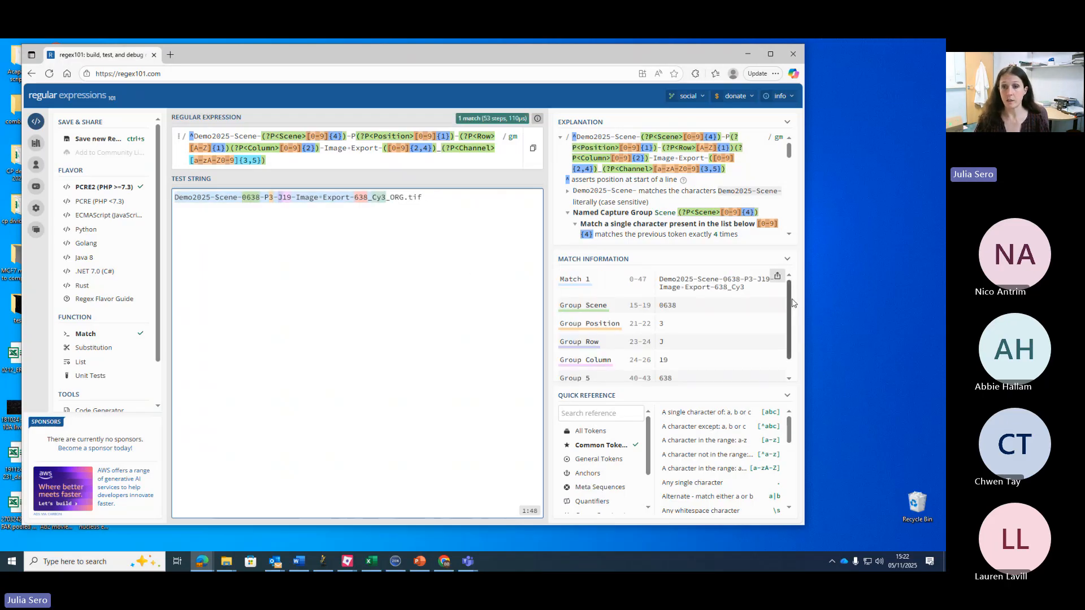
{"action": "scroll", "coordinate": [710, 376], "scroll_direction": "down", "scroll_amount": 1}
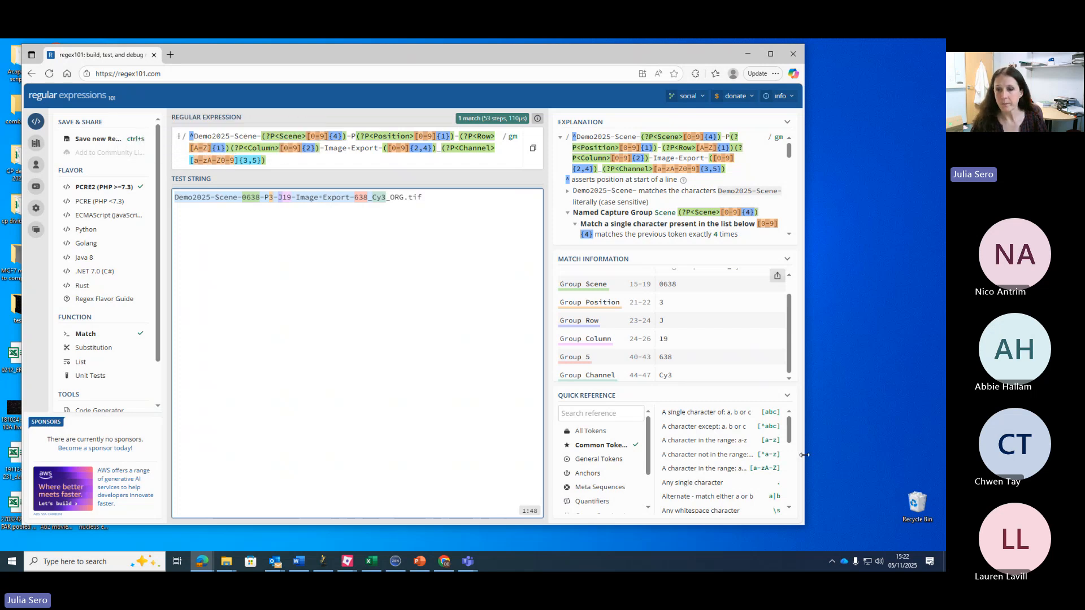
Step: Try the non-whitespace token \S in place of a-zA-Z0-9 in the Channel group's character class
{"action": "left_click_drag", "start_coordinate": [789, 427], "coordinate": [790, 448]}
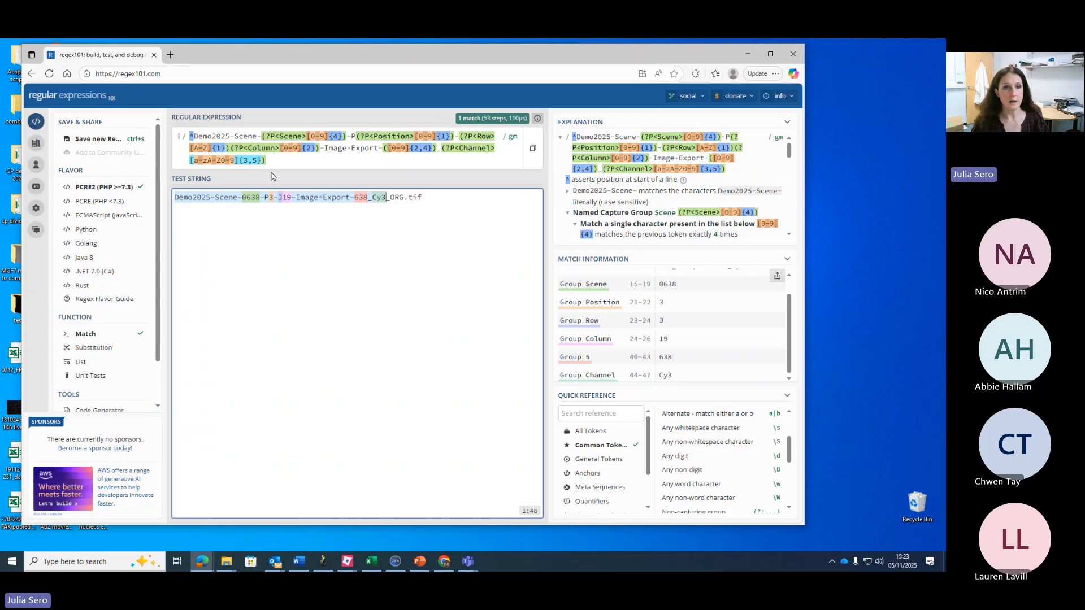
{"action": "left_click", "coordinate": [236, 160]}
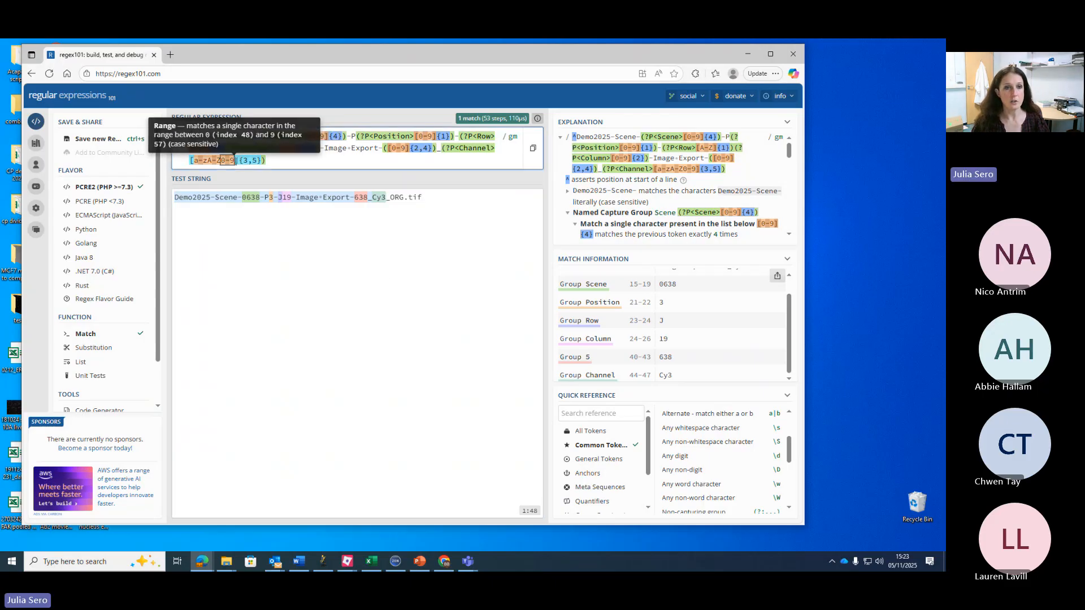
{"action": "key", "text": "BackSpace"}
{"action": "key", "text": "BackSpace"}
{"action": "key", "text": "BackSpace"}
{"action": "key", "text": "BackSpace"}
{"action": "key", "text": "BackSpace"}
{"action": "key", "text": "BackSpace"}
{"action": "key", "text": "BackSpace"}
{"action": "key", "text": "BackSpace"}
{"action": "key", "text": "BackSpace"}
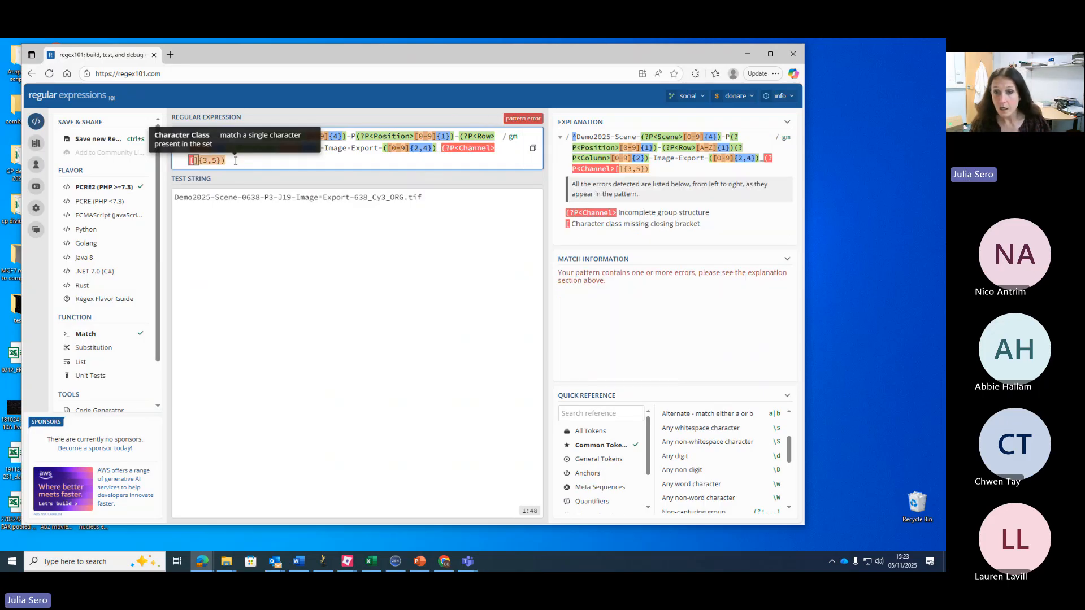
{"action": "type", "text": "\\S"}
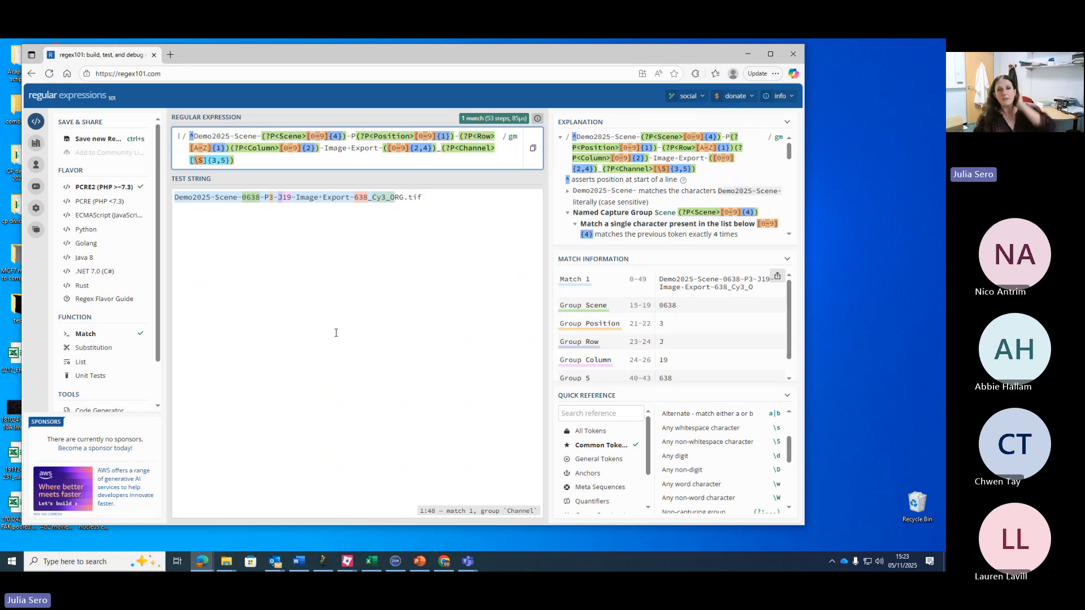
Step: Try AF647 as the channel name in the test string against the \S pattern and restore it to Cy3
{"action": "left_click", "coordinate": [388, 196]}
{"action": "key", "text": "BackSpace"}
{"action": "key", "text": "BackSpace"}
{"action": "key", "text": "BackSpace"}
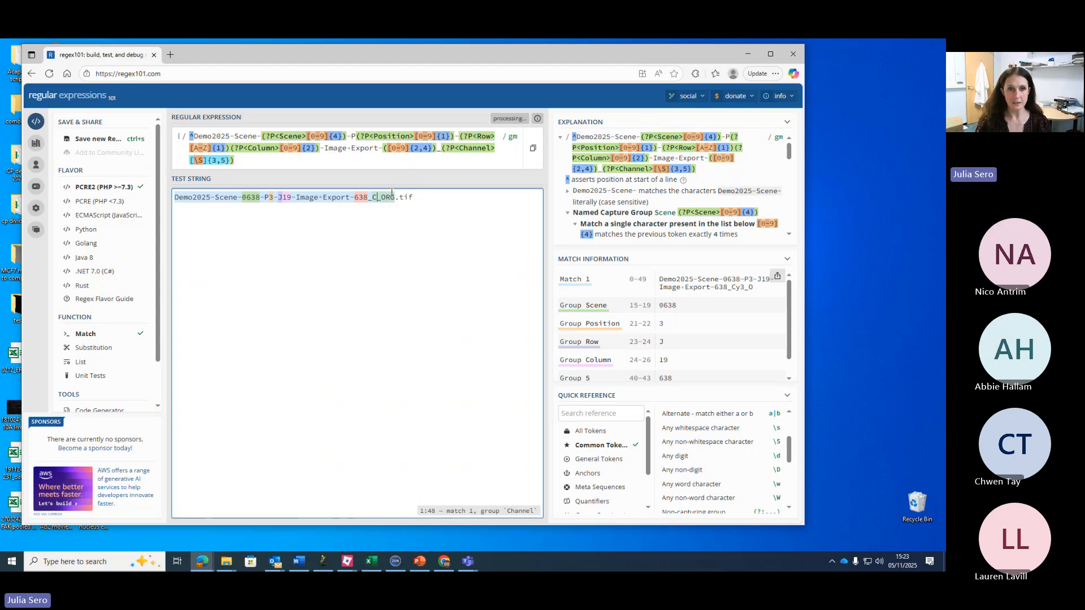
{"action": "type", "text": "AF647"}
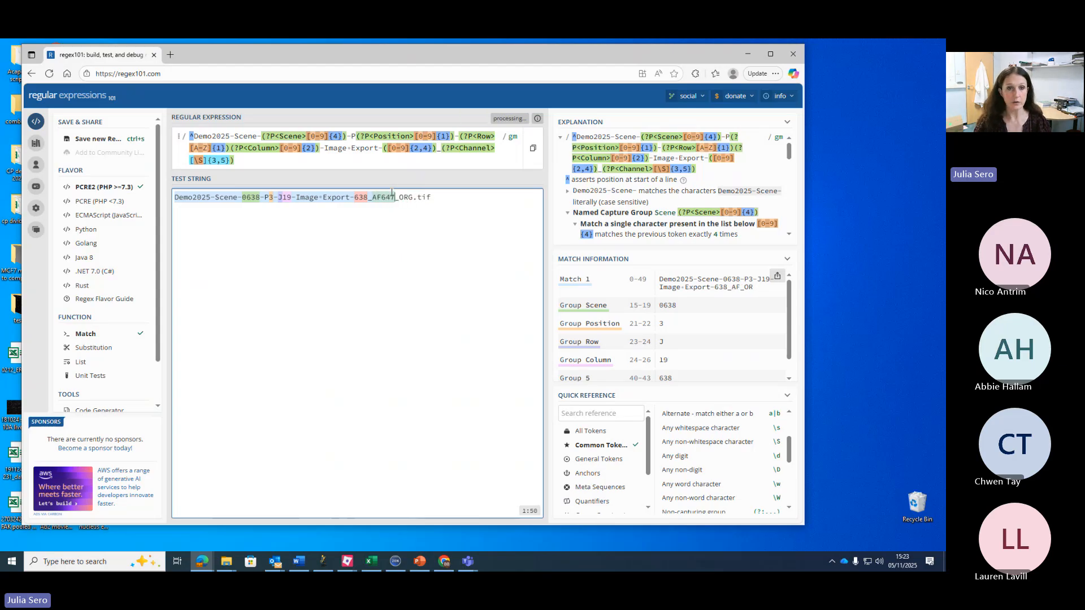
{"action": "key", "text": "BackSpace"}
{"action": "key", "text": "BackSpace"}
{"action": "key", "text": "BackSpace"}
{"action": "key", "text": "BackSpace"}
{"action": "key", "text": "BackSpace"}
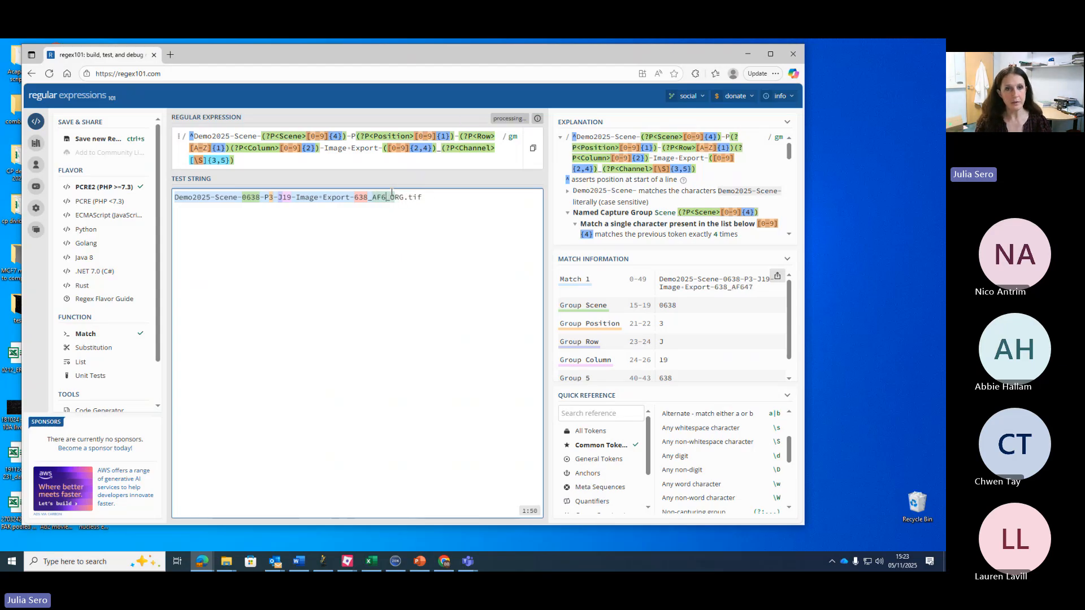
{"action": "type", "text": "Cy3"}
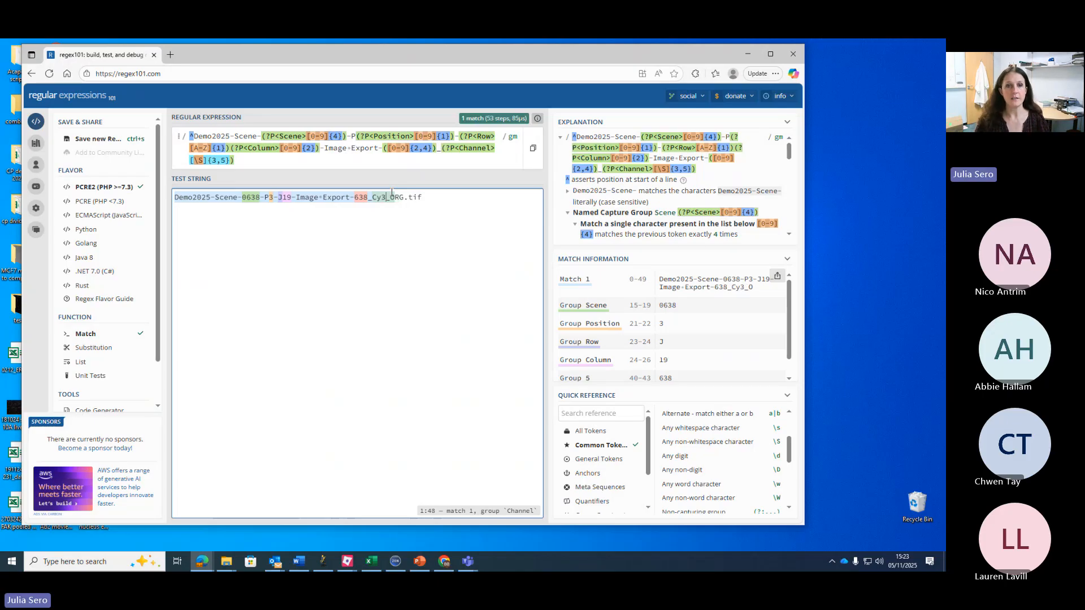
{"action": "mouse_move", "coordinate": [378, 202]}
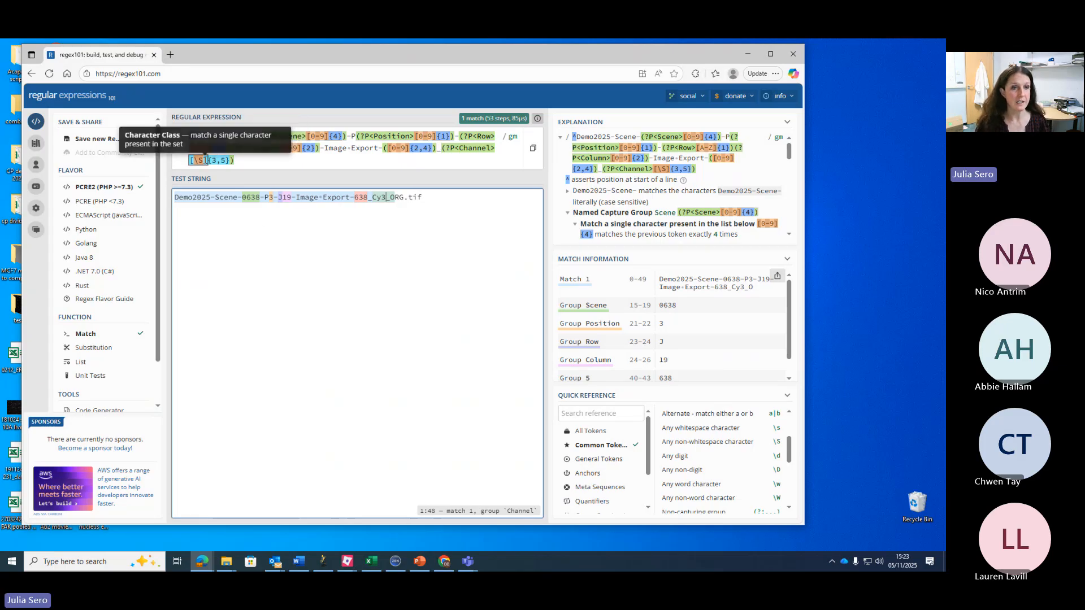
Step: Replace \S with a-zA-Z0-9 in the Channel group's character class
{"action": "left_click", "coordinate": [199, 160]}
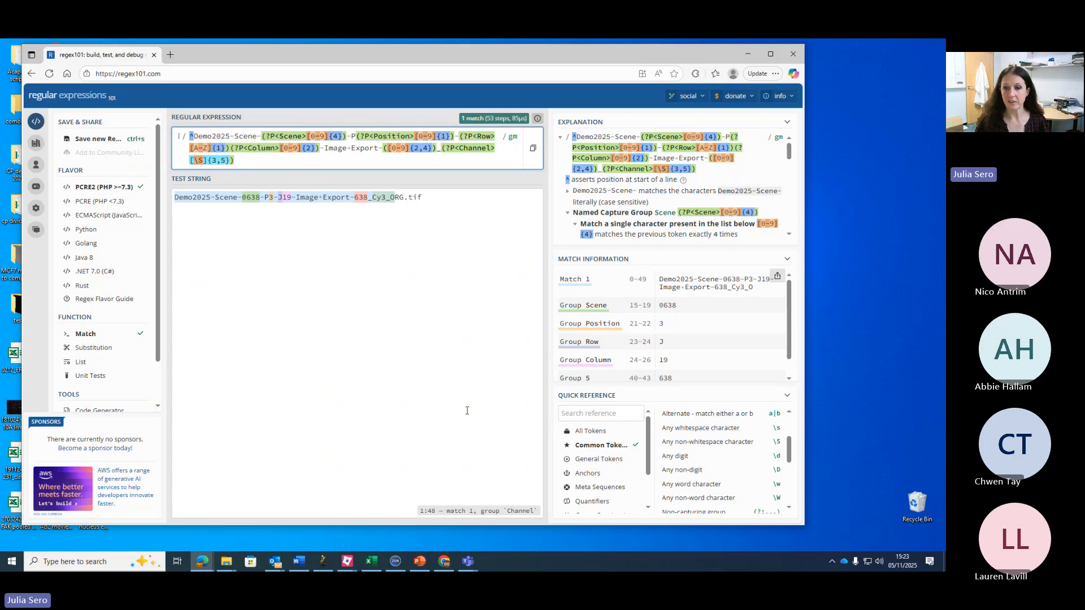
{"action": "key", "text": "BackSpace"}
{"action": "key", "text": "BackSpace"}
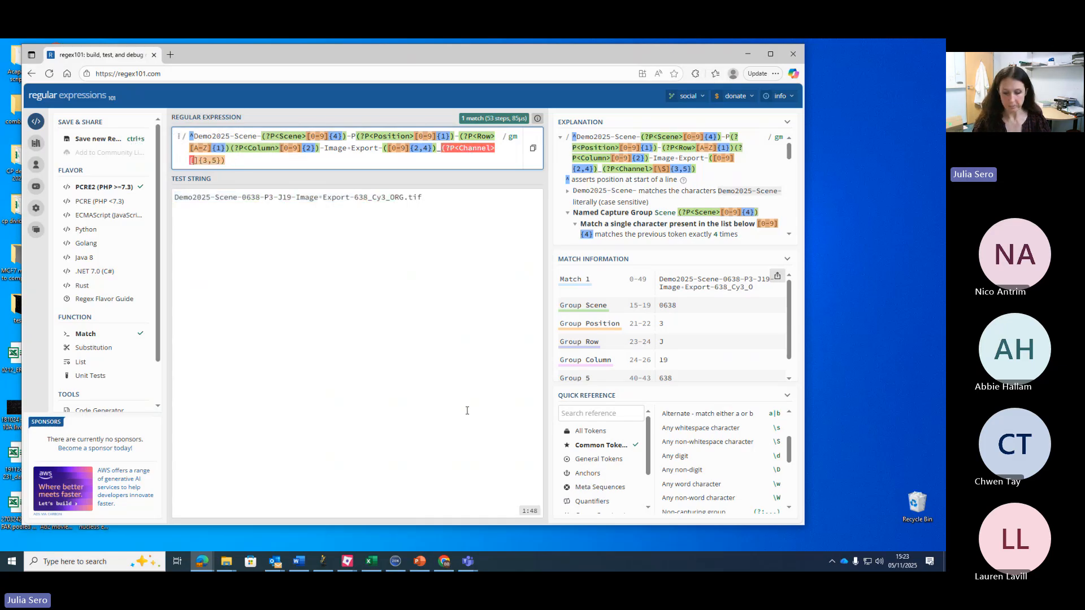
{"action": "type", "text": "a-zA-"}
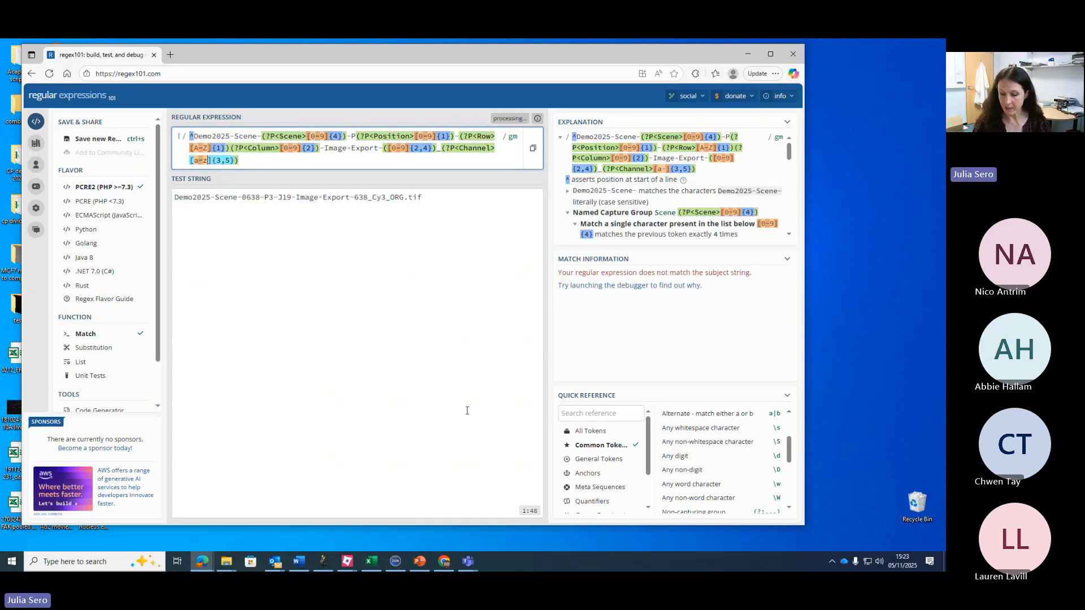
{"action": "type", "text": "Z"}
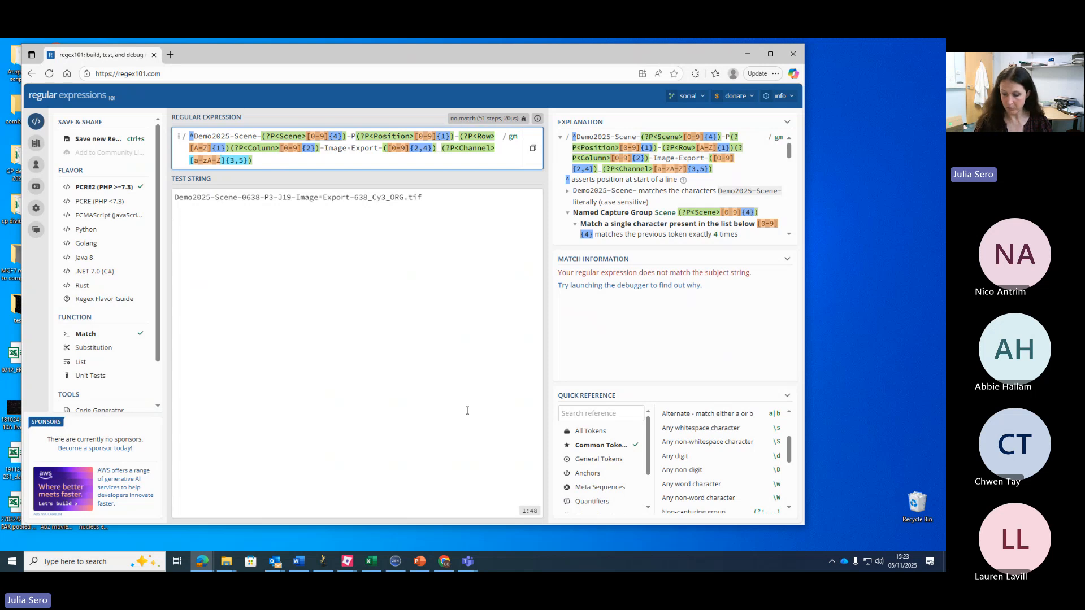
{"action": "type", "text": "0-9"}
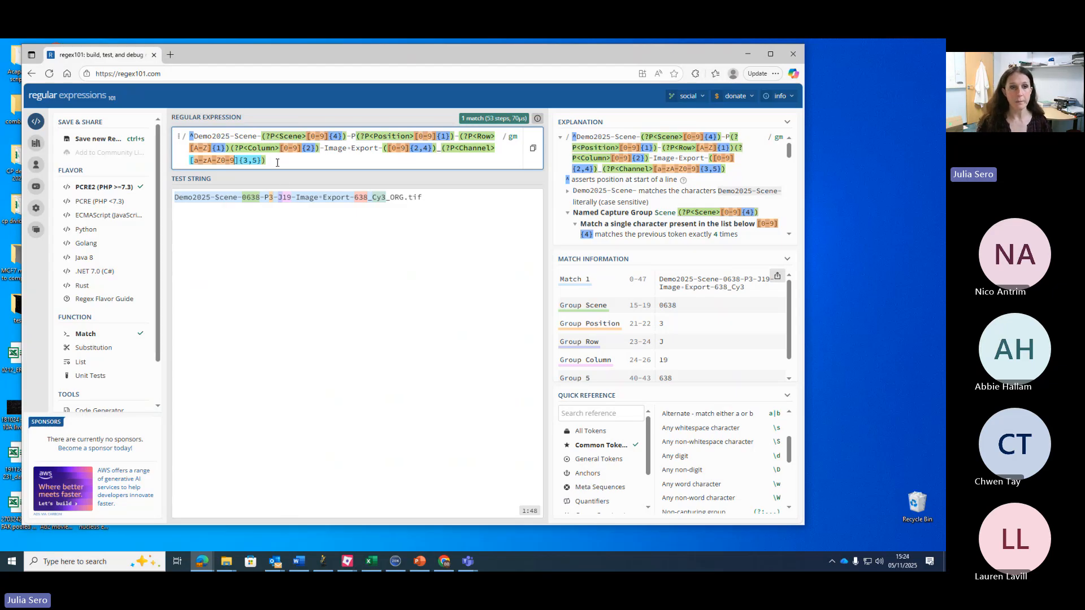
Step: Copy the whole regular expression and switch to the CellProfiler project window
{"action": "left_click_drag", "start_coordinate": [284, 163], "coordinate": [190, 136]}
{"action": "key", "text": "ctrl+c"}
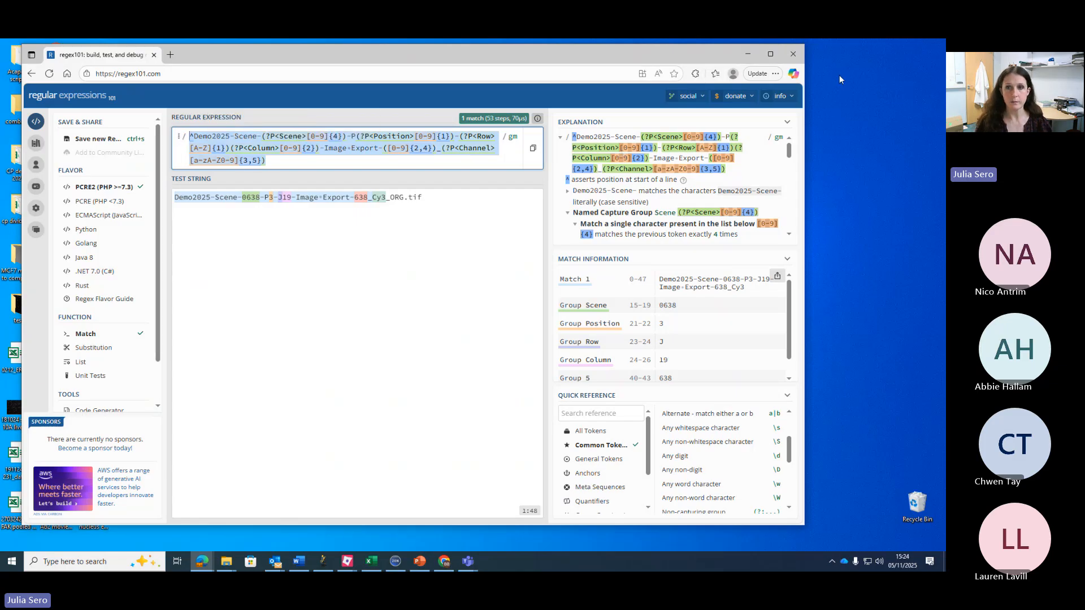
{"action": "left_click", "coordinate": [747, 53]}
{"action": "mouse_move", "coordinate": [348, 564]}
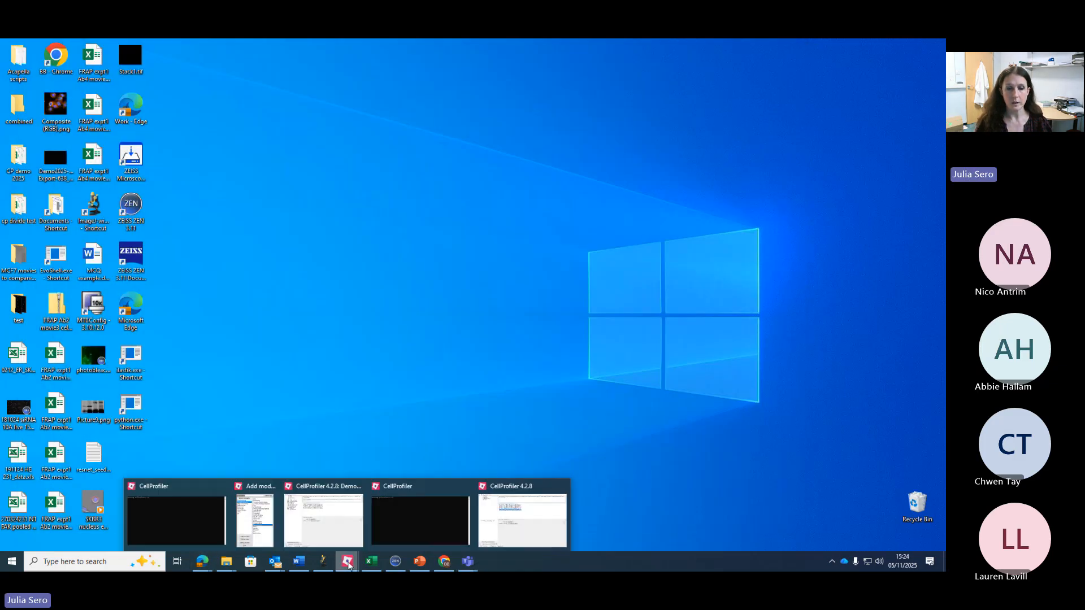
{"action": "left_click", "coordinate": [537, 537]}
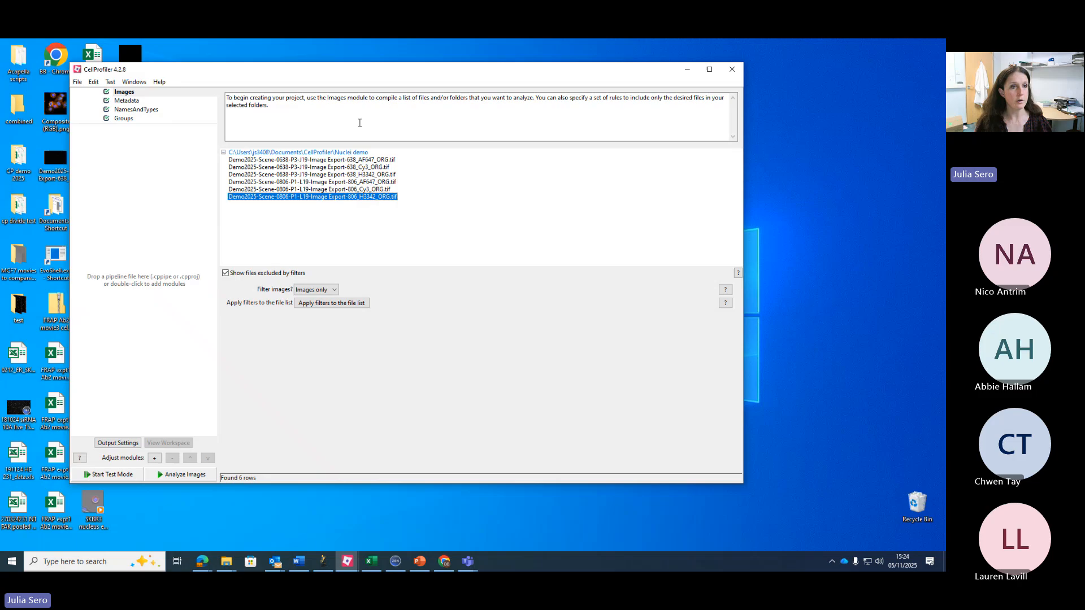
Step: Replace the Metadata module's default file-name regular expression with the copied one and update the metadata table
{"action": "left_click", "coordinate": [122, 101]}
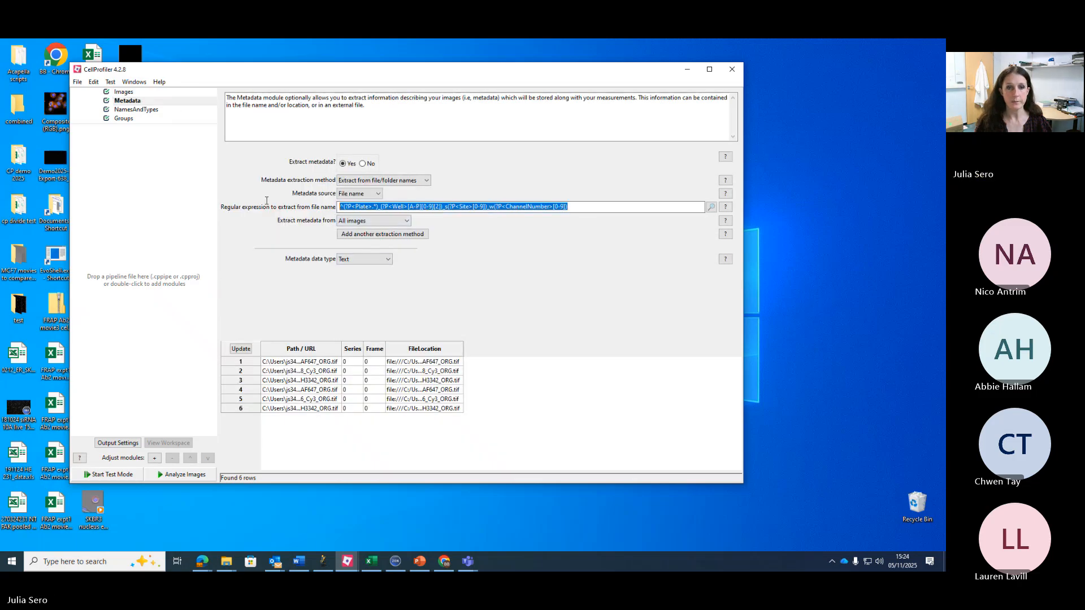
{"action": "key", "text": "BackSpace"}
{"action": "key", "text": "ctrl+v"}
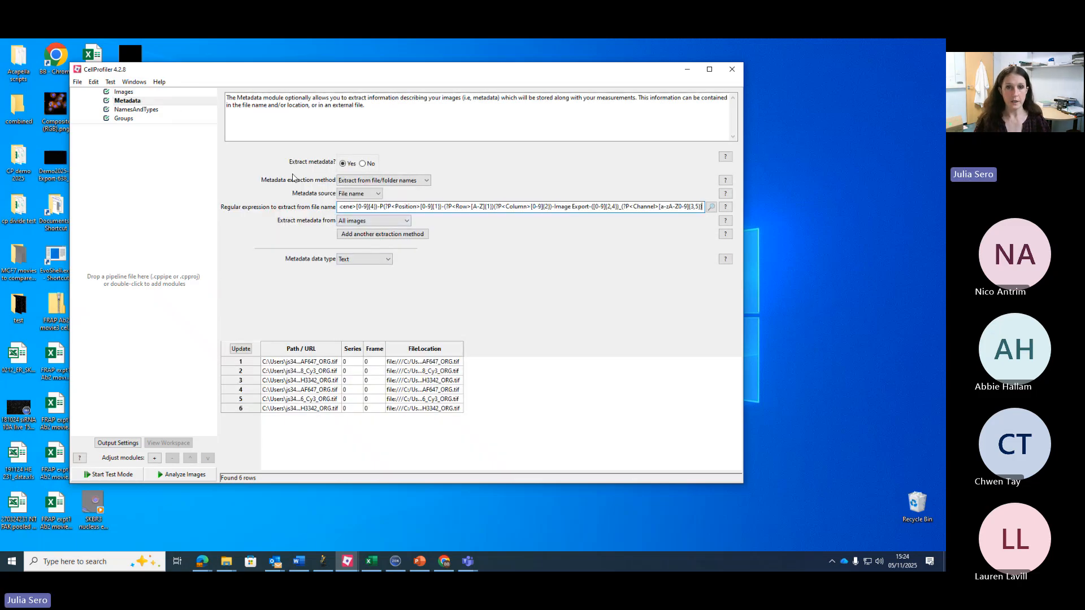
{"action": "left_click", "coordinate": [241, 349]}
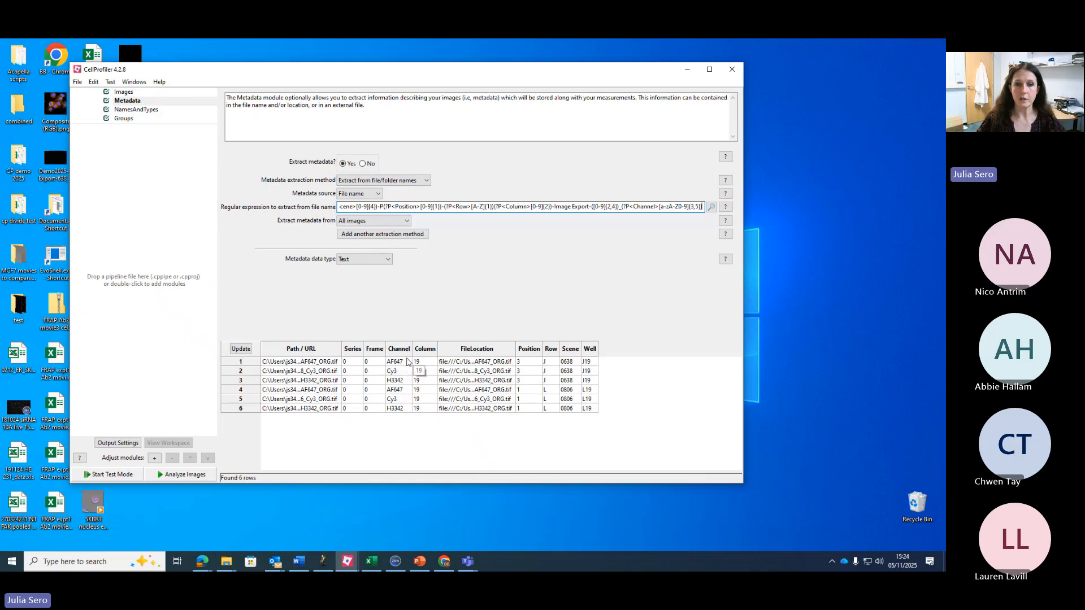
Step: Set the NamesAndTypes module to assign names to images matching rules
{"action": "left_click", "coordinate": [142, 111]}
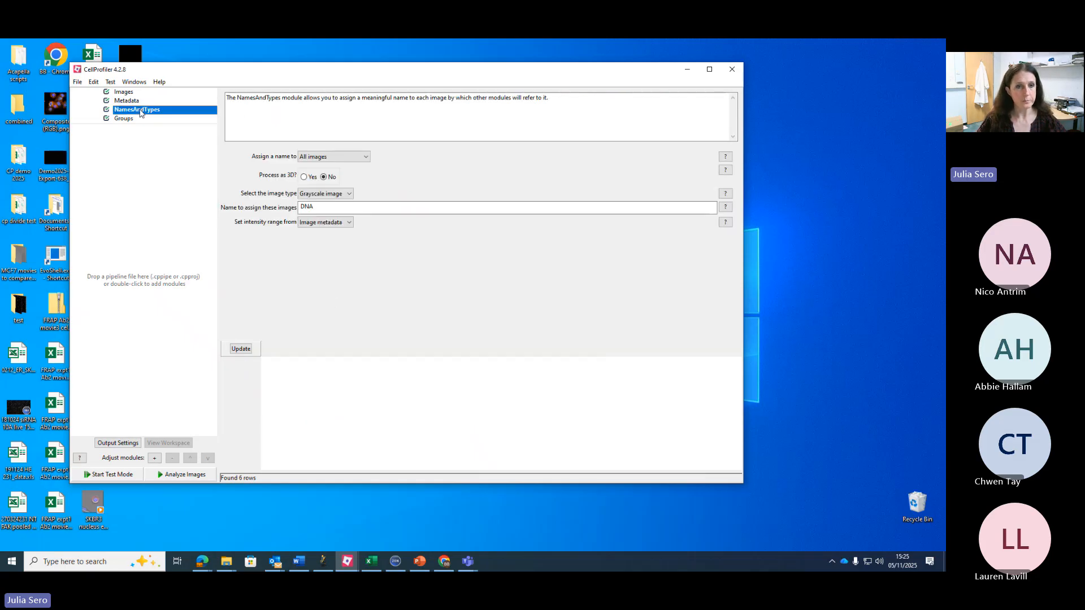
{"action": "left_click", "coordinate": [365, 158]}
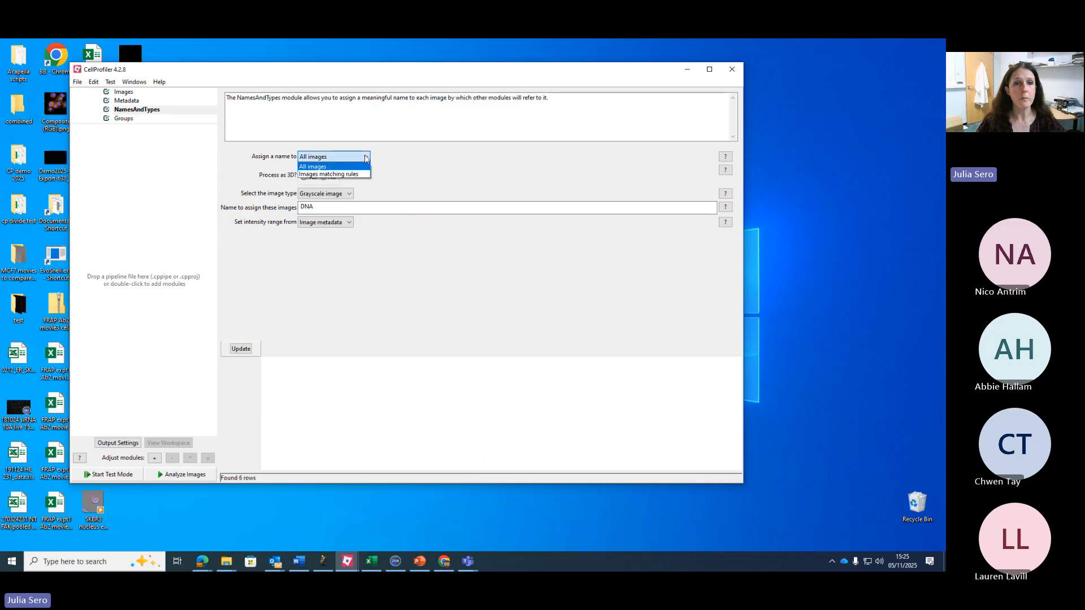
{"action": "left_click", "coordinate": [314, 175]}
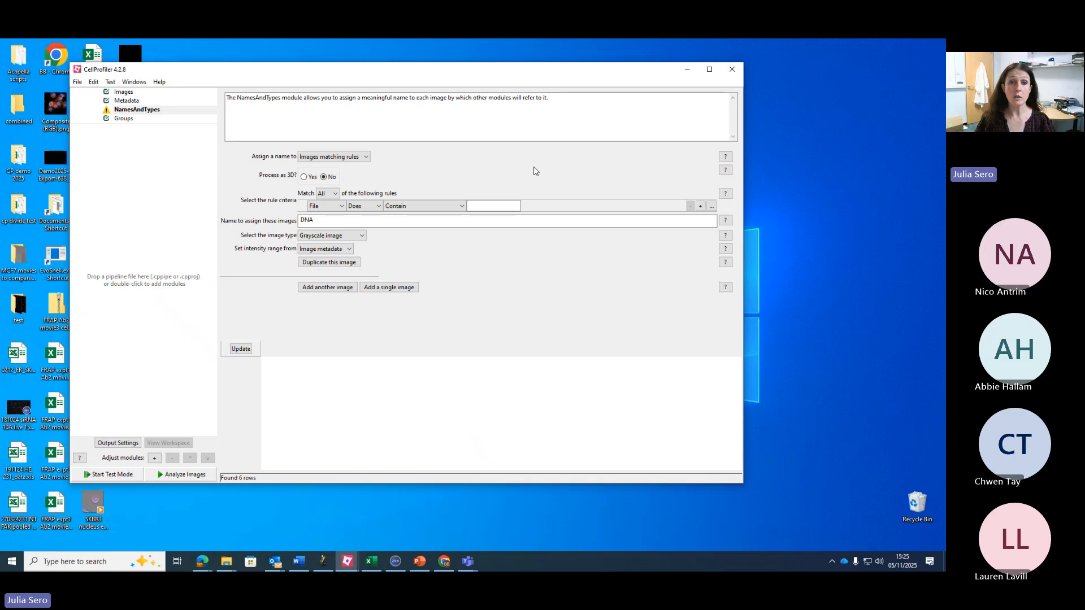
Step: Define the DNA images by a metadata rule with Channel matching H3342 and update the image set table
{"action": "left_click", "coordinate": [341, 206]}
{"action": "left_click", "coordinate": [338, 246]}
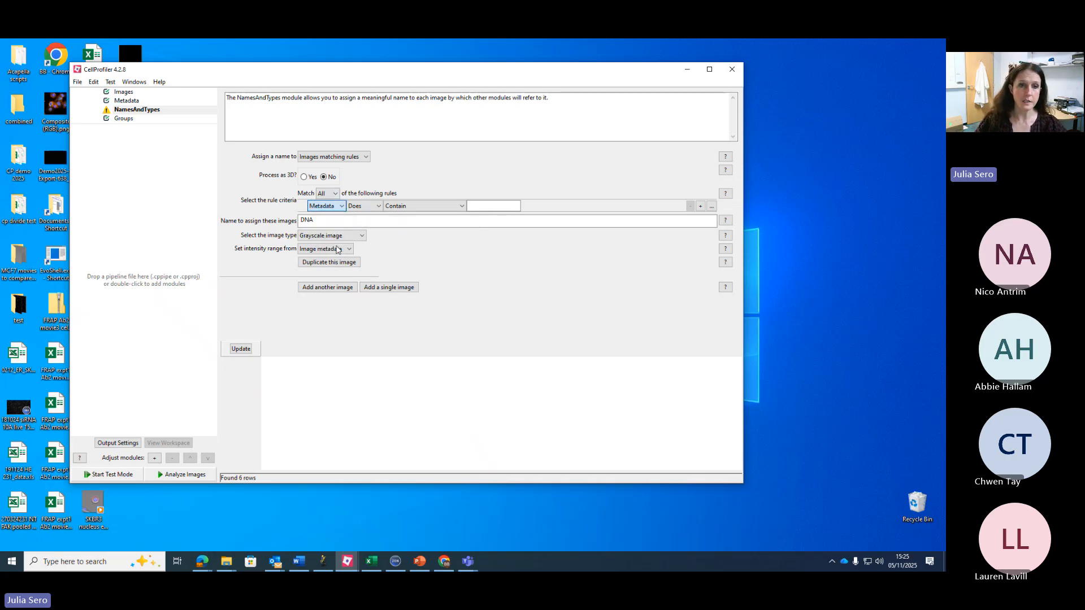
{"action": "left_click", "coordinate": [492, 206]}
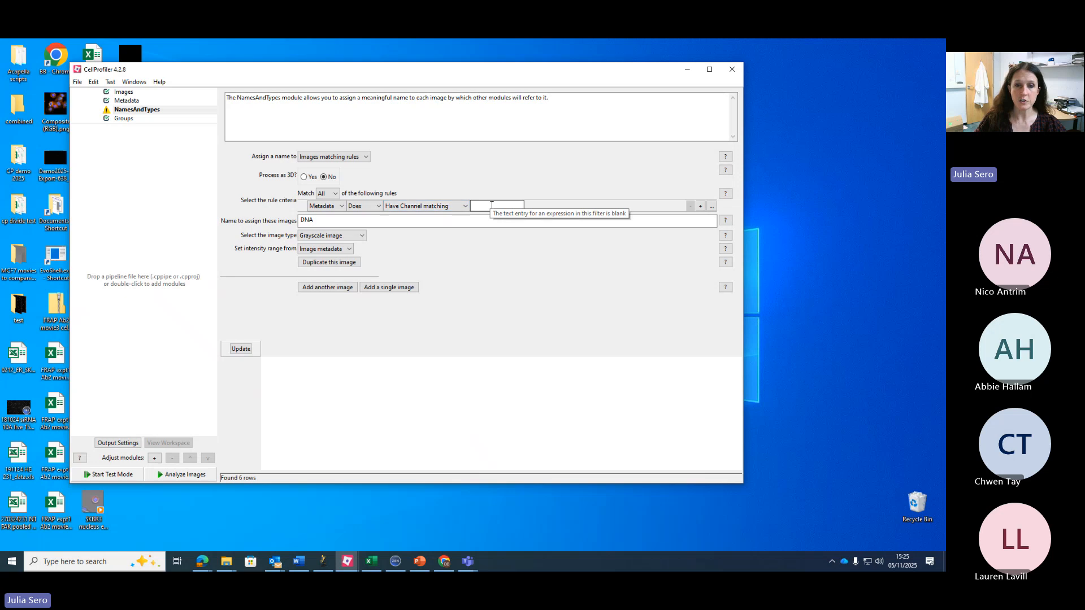
{"action": "left_click", "coordinate": [490, 206]}
{"action": "type", "text": "H"}
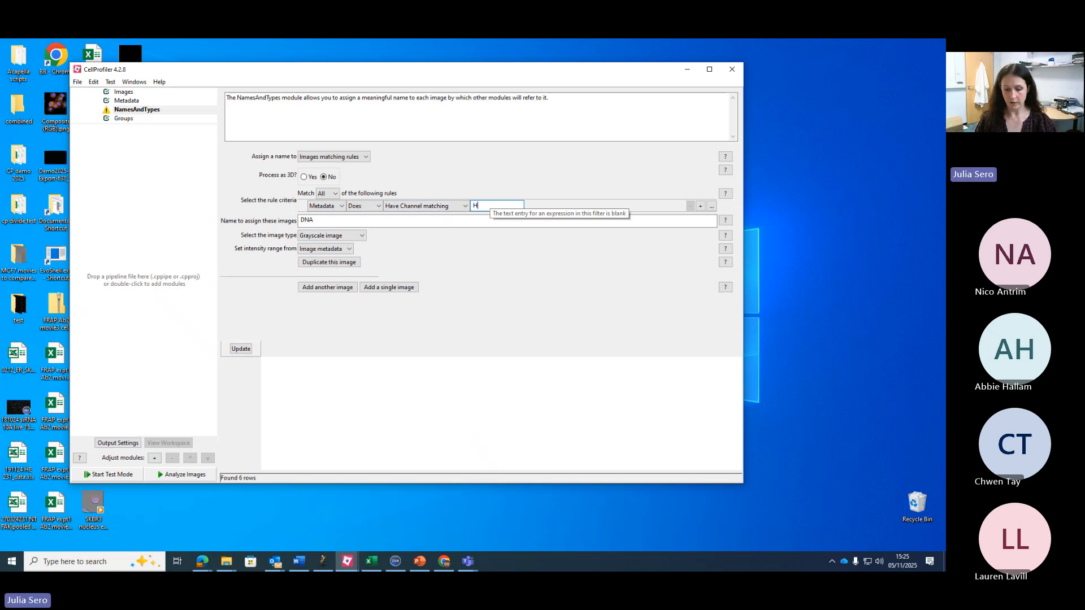
{"action": "type", "text": "3342"}
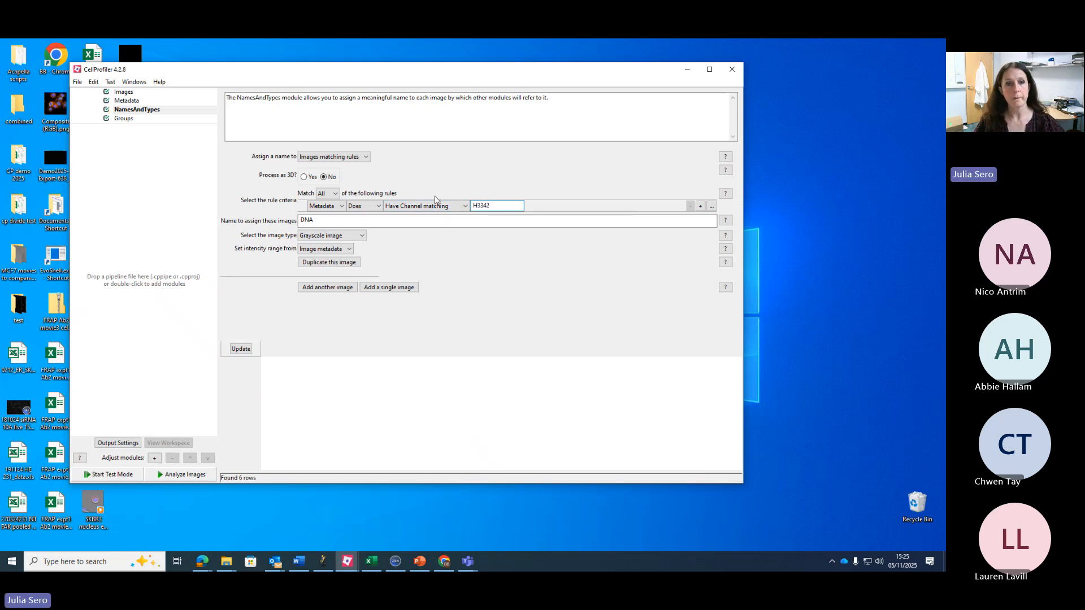
{"action": "left_click", "coordinate": [349, 221]}
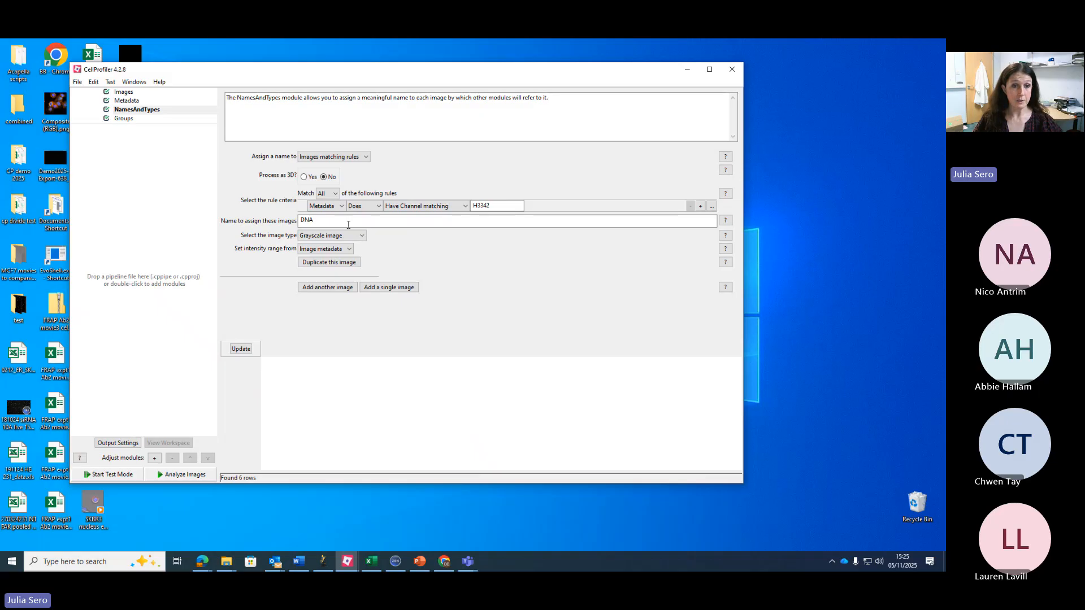
{"action": "left_click", "coordinate": [253, 349]}
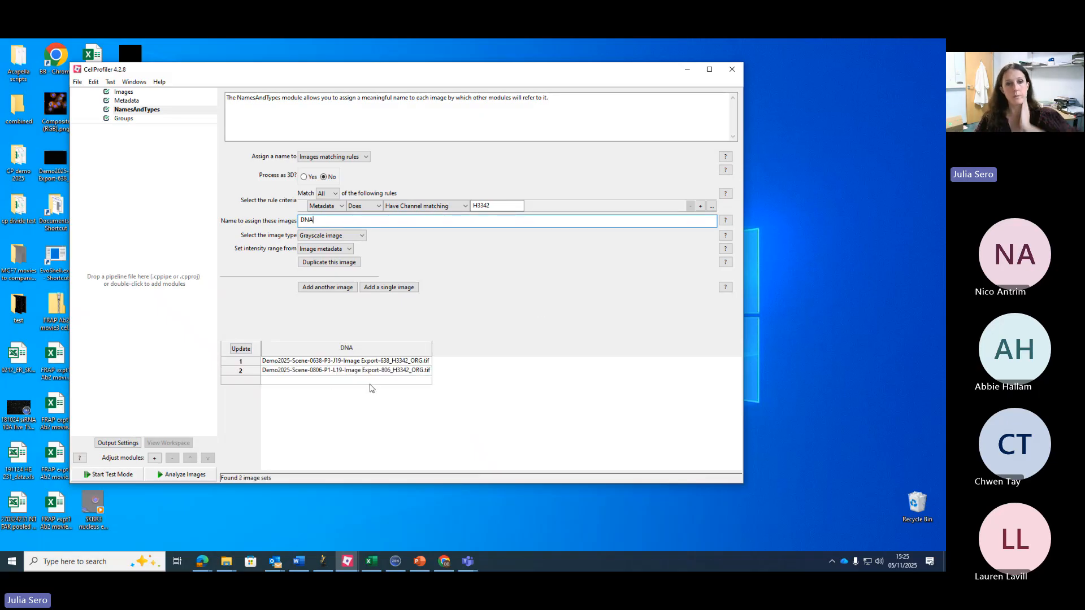
Step: Add a second image named EdU with a metadata rule for Channel matching AF647, and update the image sets
{"action": "left_click", "coordinate": [349, 288]}
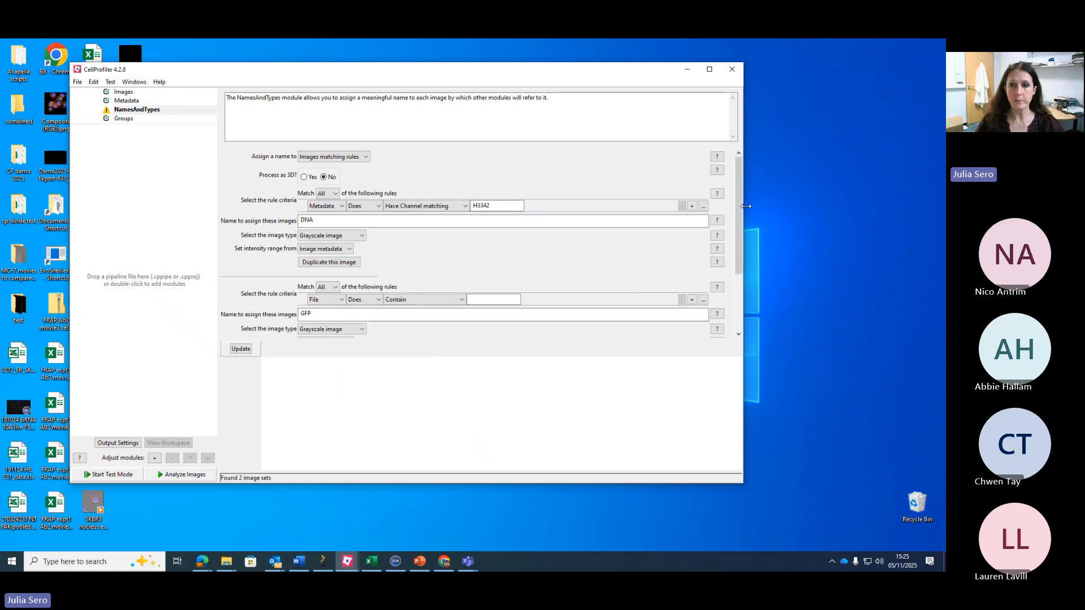
{"action": "left_click_drag", "start_coordinate": [739, 209], "coordinate": [738, 263]}
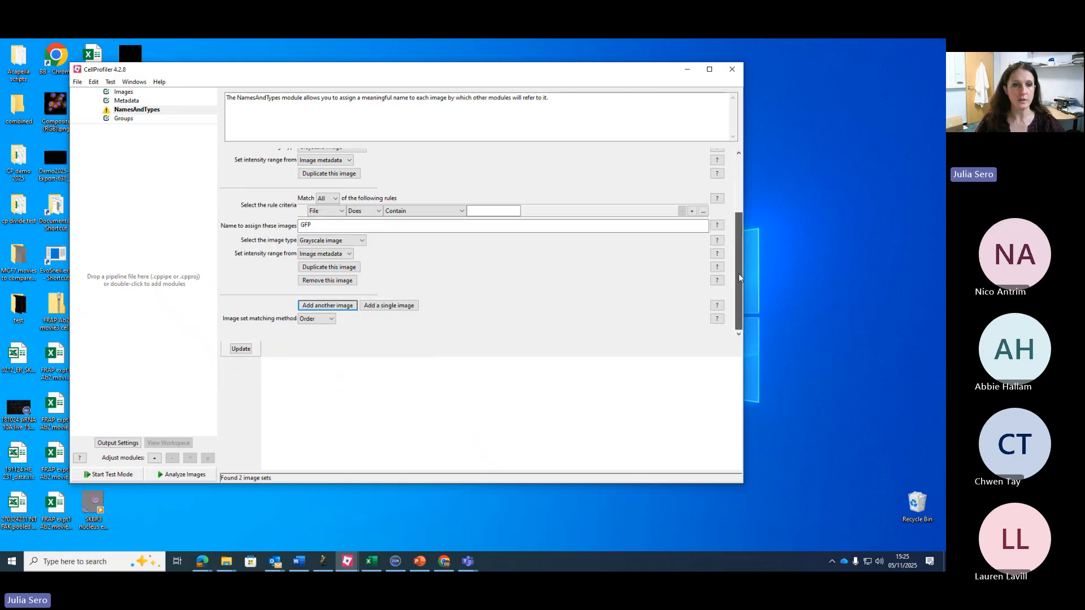
{"action": "left_click", "coordinate": [341, 211]}
{"action": "left_click", "coordinate": [321, 250]}
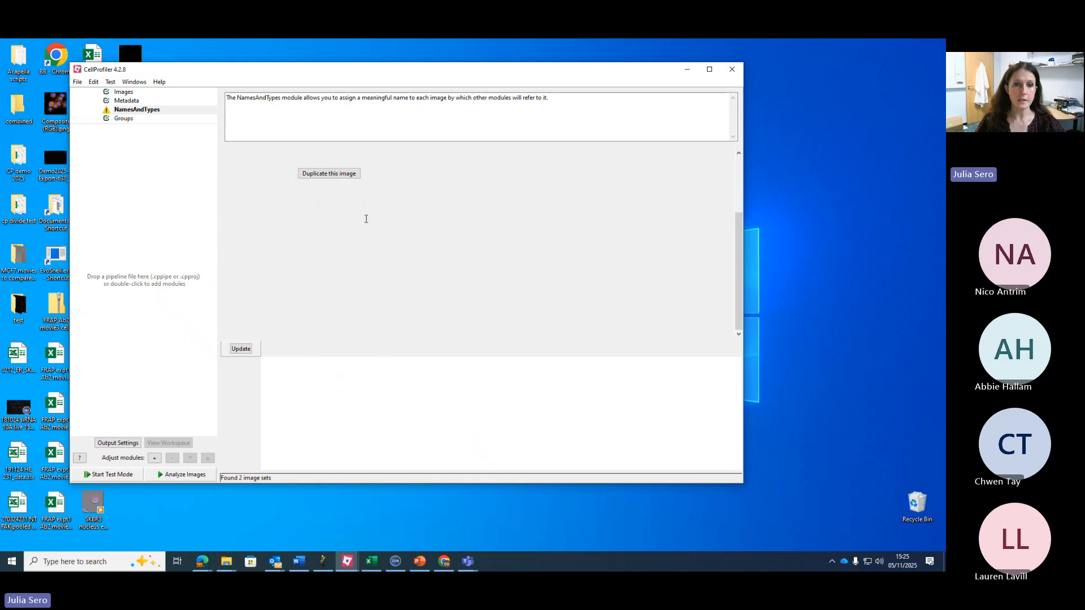
{"action": "left_click", "coordinate": [479, 211]}
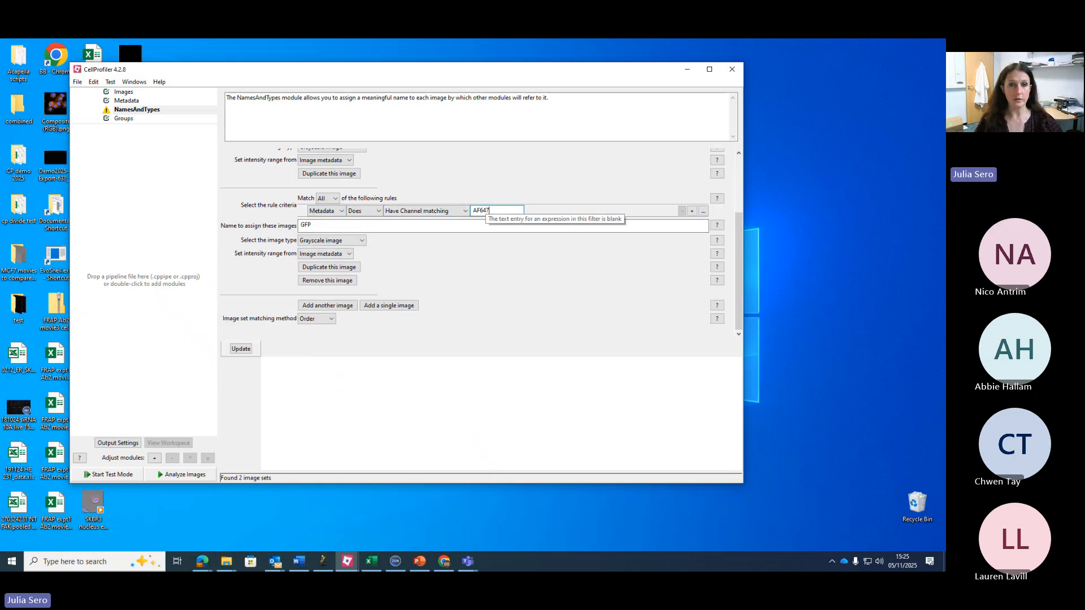
{"action": "left_click", "coordinate": [321, 226]}
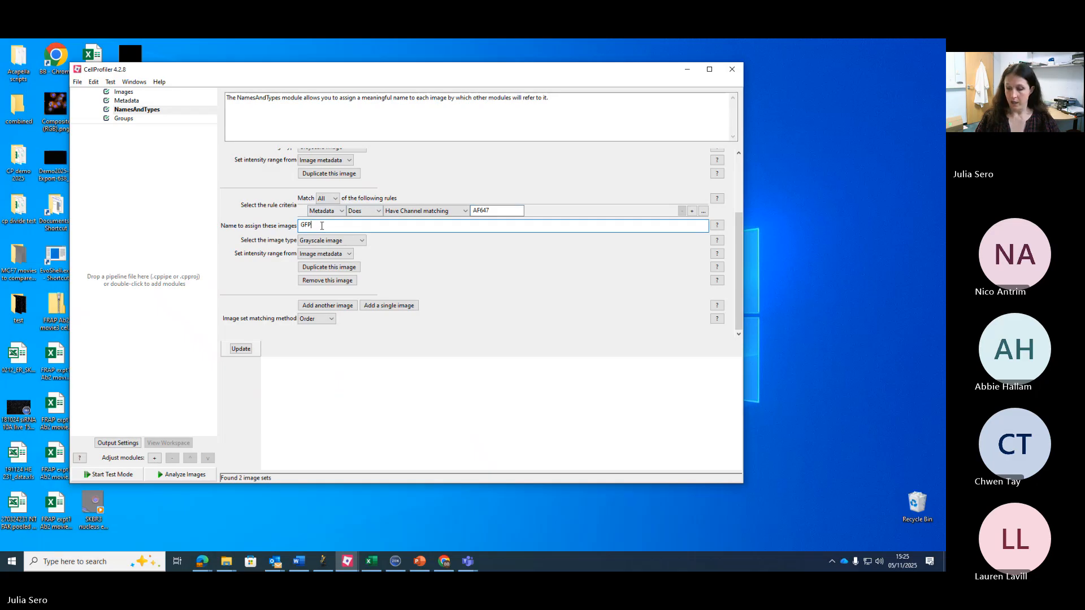
{"action": "key", "text": "BackSpace"}
{"action": "key", "text": "BackSpace"}
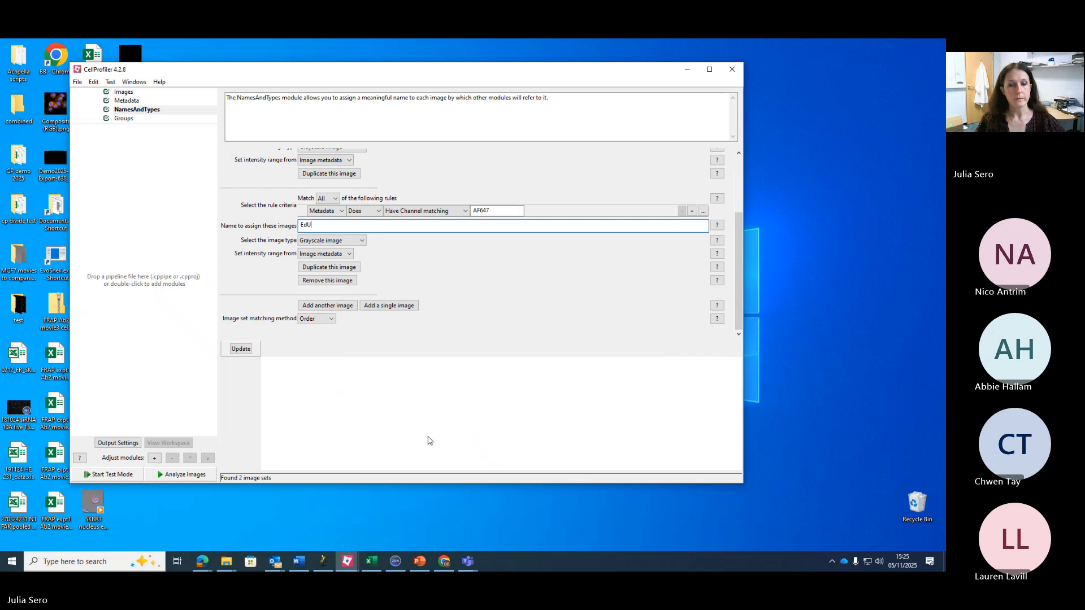
{"action": "left_click", "coordinate": [236, 350]}
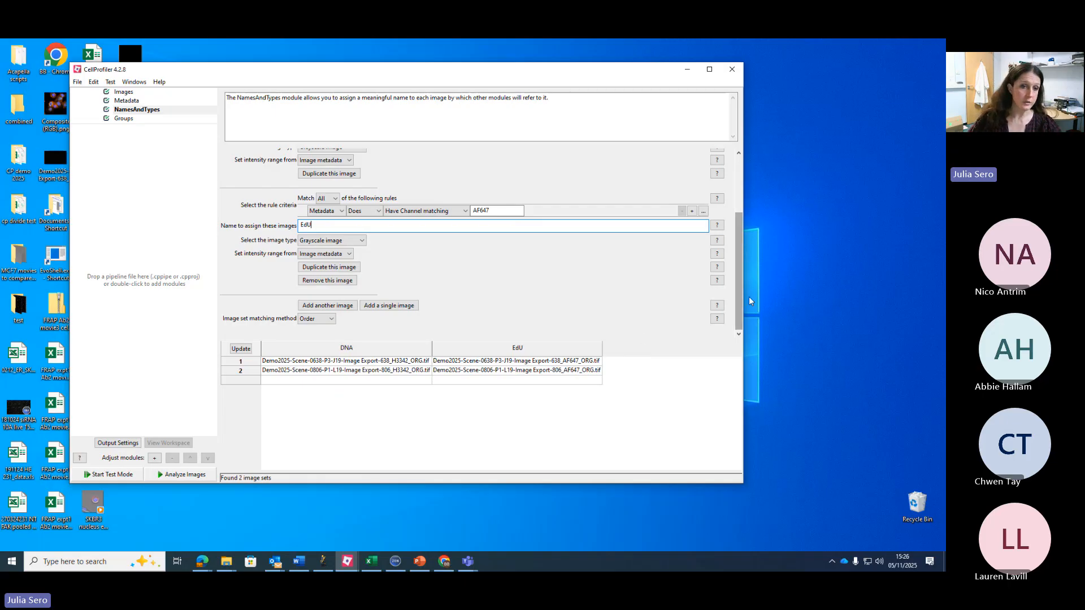
Step: Add a third image named Actin with a metadata rule for Channel matching Cy3, and update and review the image sets
{"action": "left_click", "coordinate": [346, 305]}
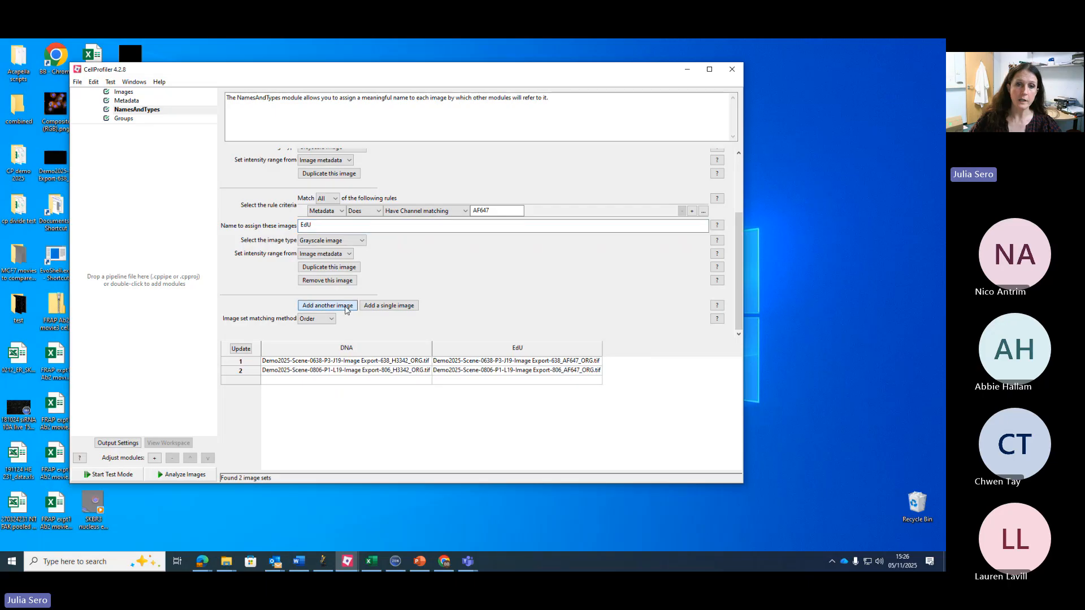
{"action": "scroll", "coordinate": [736, 257], "scroll_direction": "down", "scroll_amount": 2}
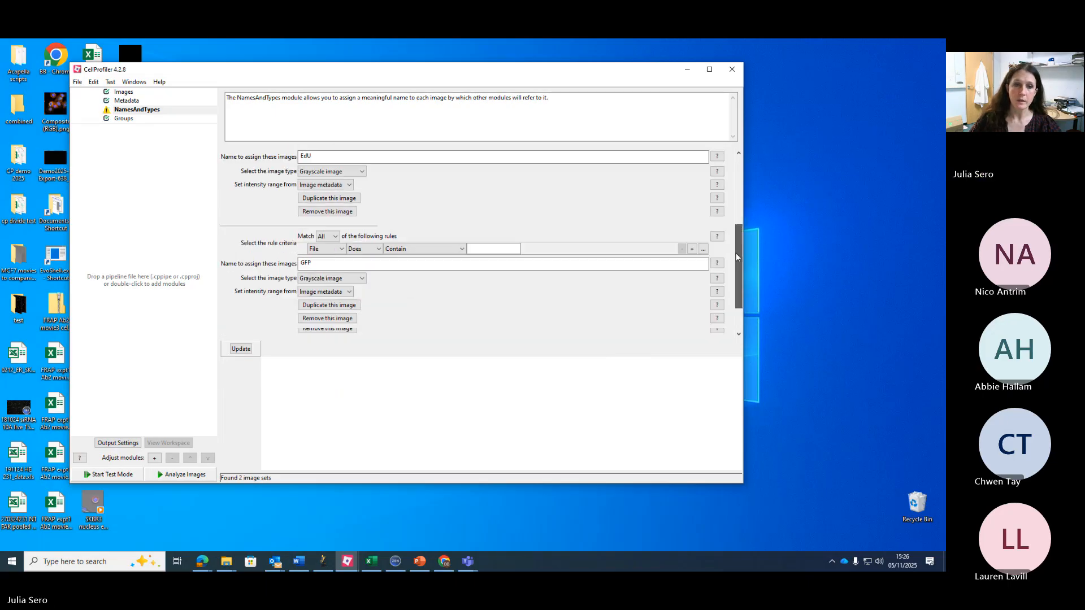
{"action": "left_click", "coordinate": [326, 239]}
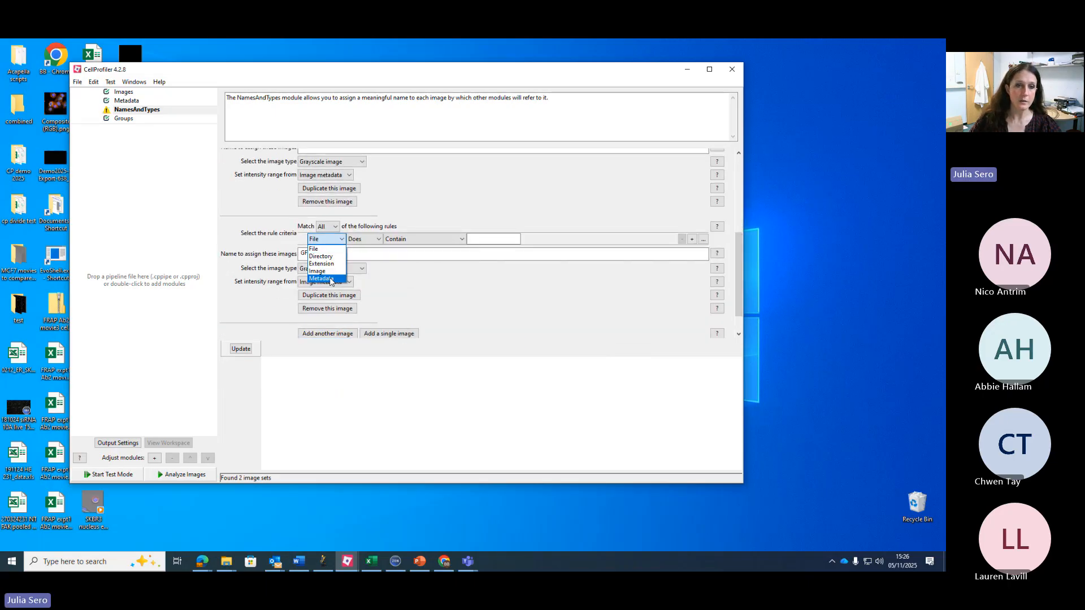
{"action": "left_click", "coordinate": [320, 278]}
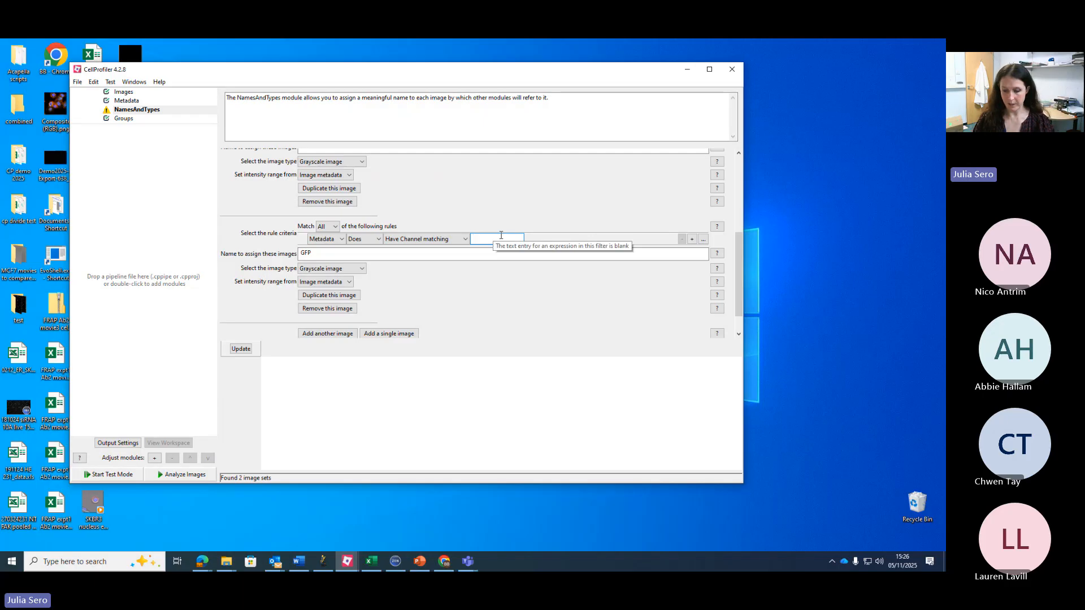
{"action": "key", "text": "Tab"}
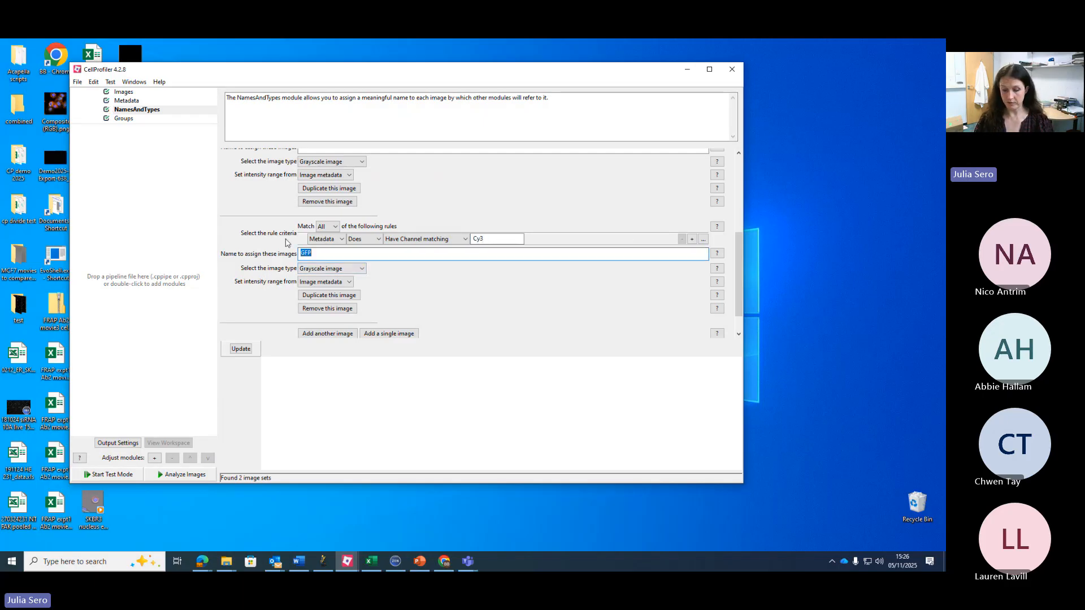
{"action": "type", "text": "Actin"}
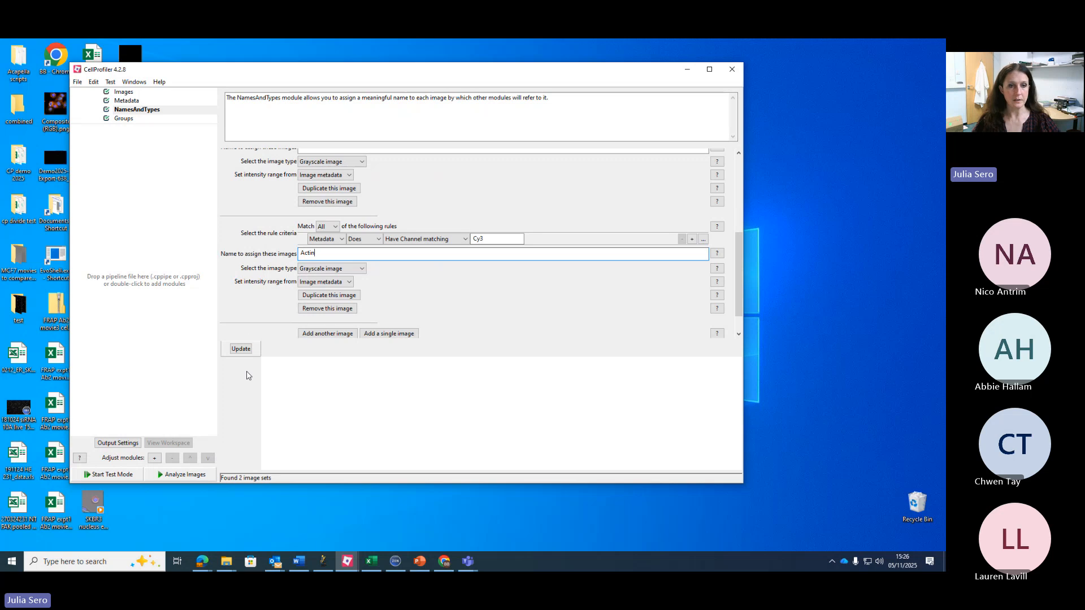
{"action": "left_click", "coordinate": [243, 349]}
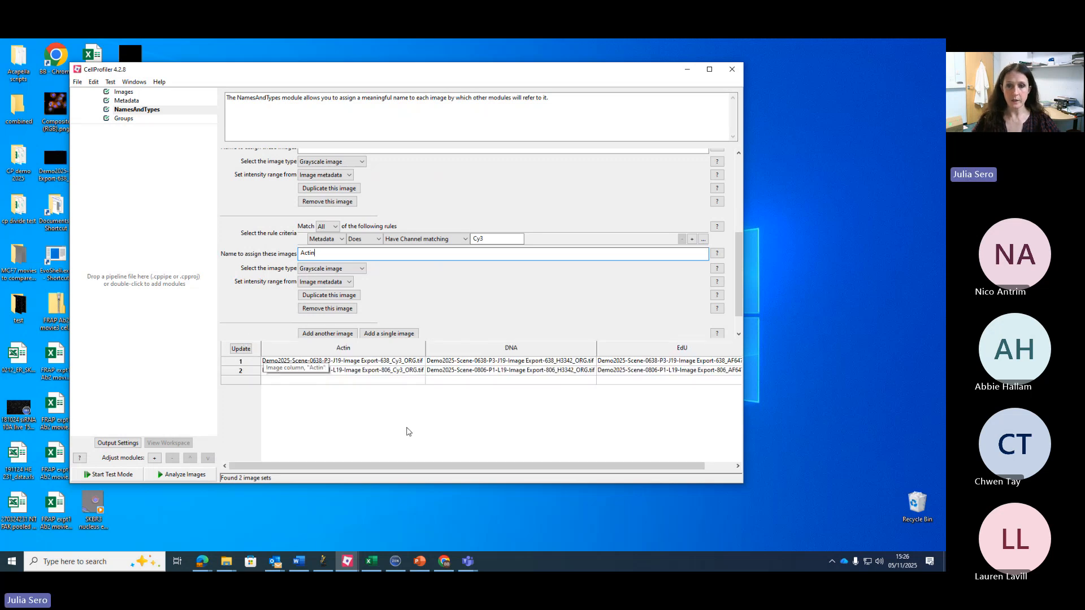
{"action": "left_click_drag", "start_coordinate": [576, 467], "coordinate": [713, 472]}
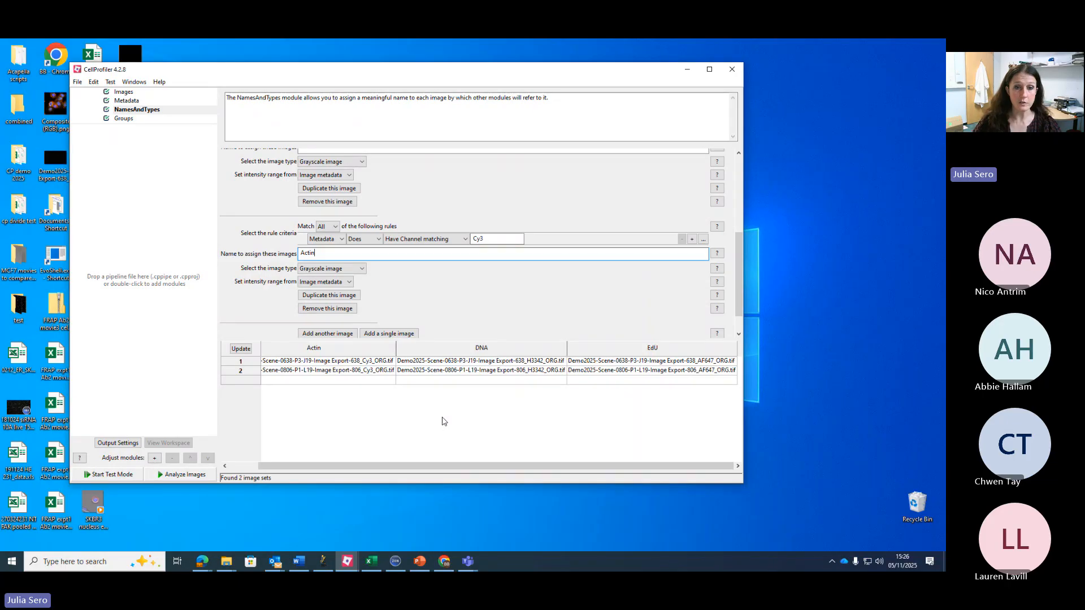
{"action": "left_click_drag", "start_coordinate": [504, 467], "coordinate": [351, 474]}
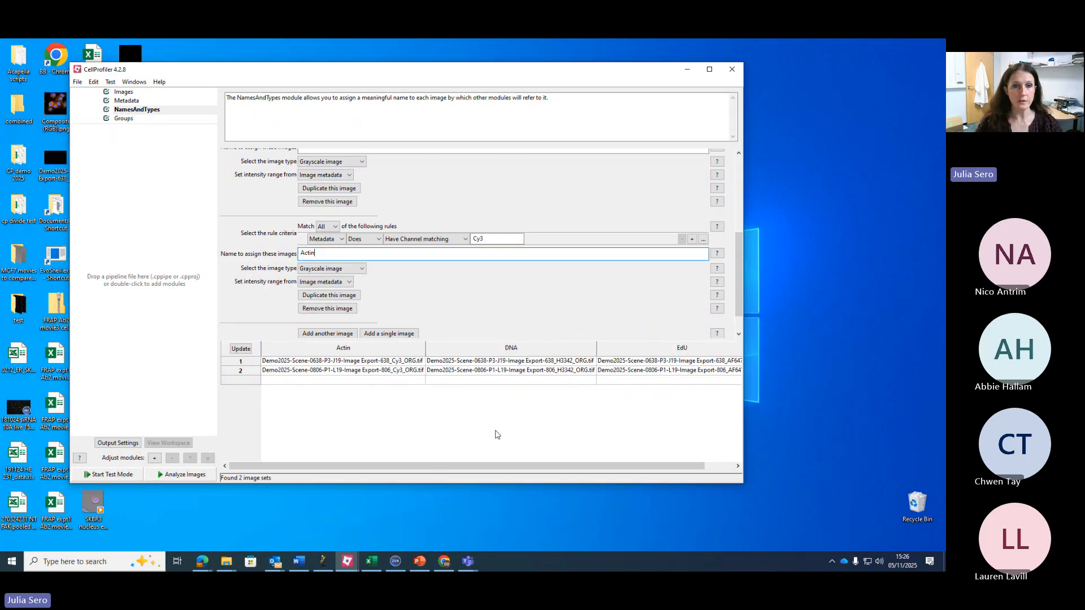
Step: View the module list of the Demo2025_nuclei and cells project and return to the new project window
{"action": "left_click", "coordinate": [687, 69]}
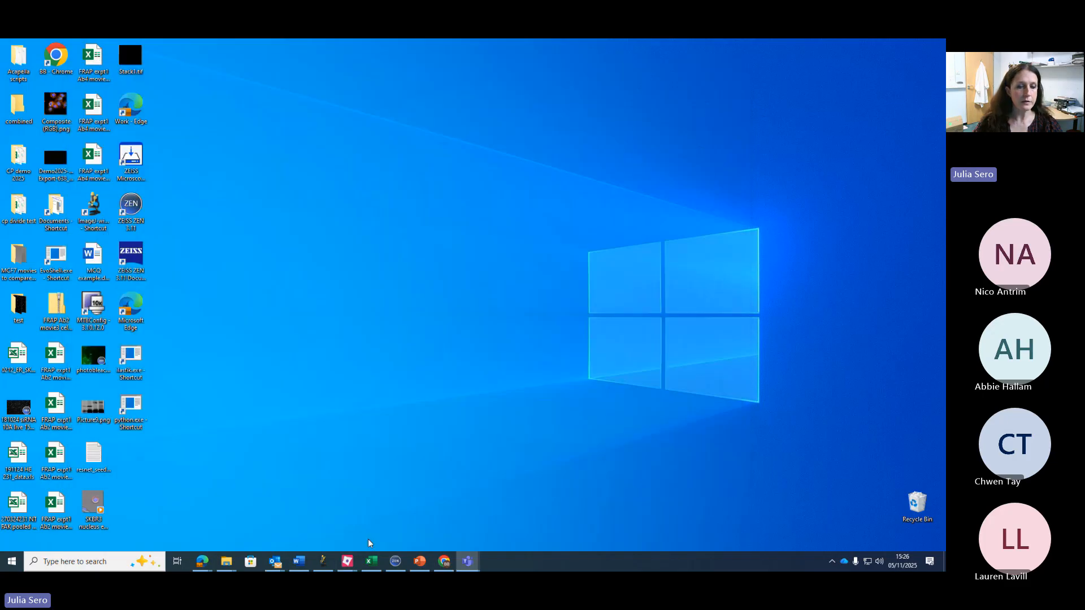
{"action": "mouse_move", "coordinate": [349, 561]}
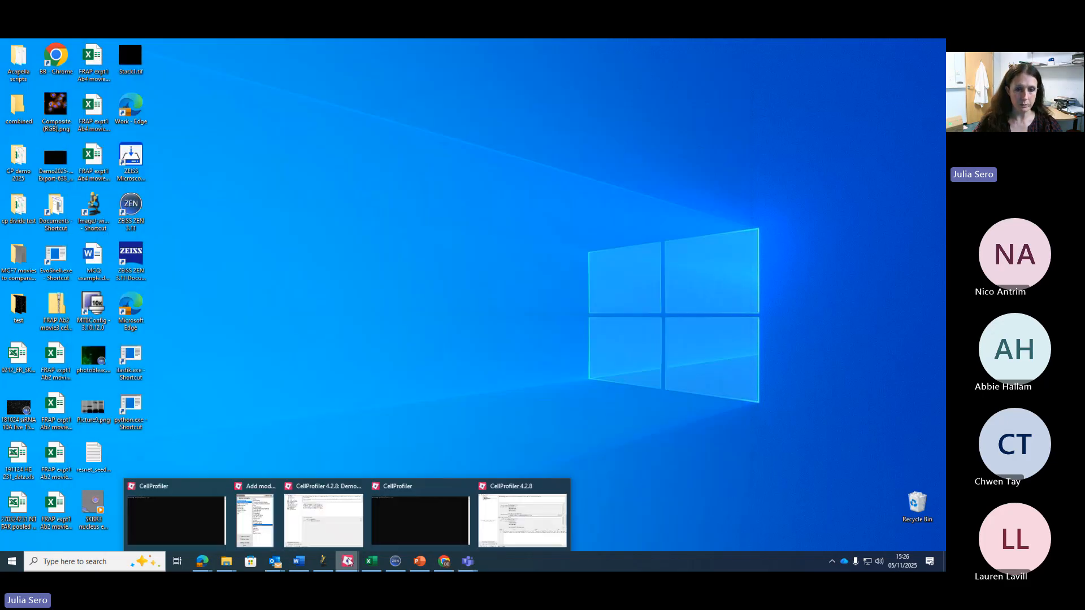
{"action": "left_click", "coordinate": [318, 483]}
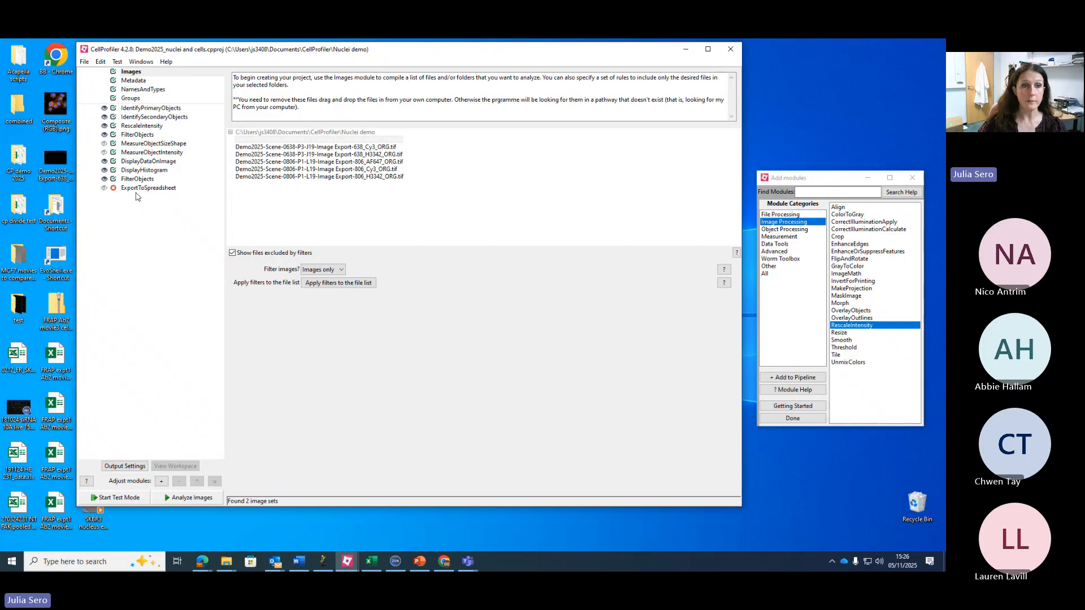
{"action": "left_click", "coordinate": [348, 567]}
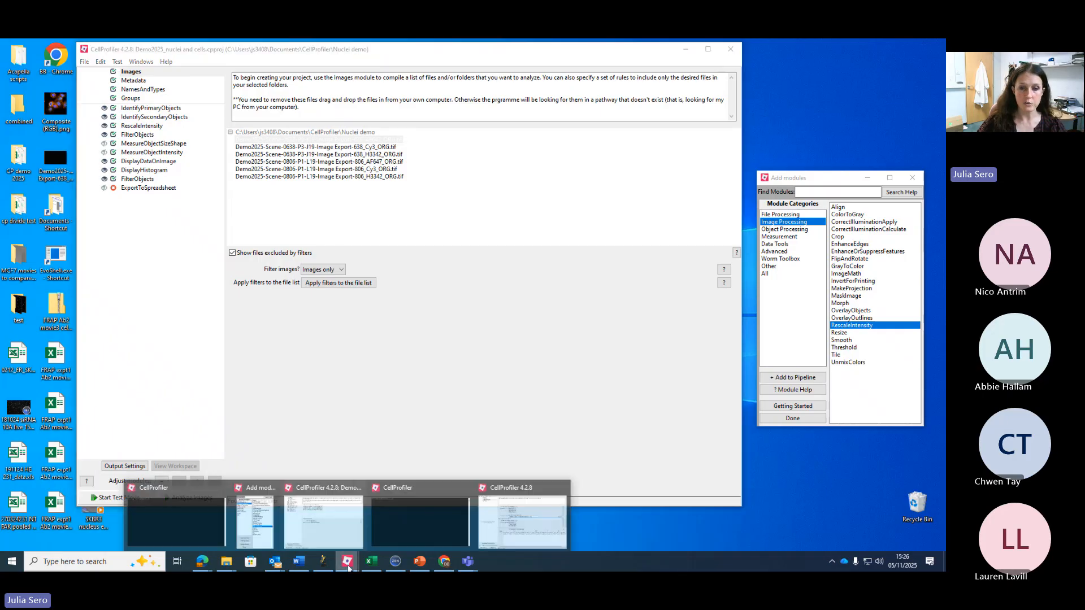
{"action": "left_click", "coordinate": [530, 497]}
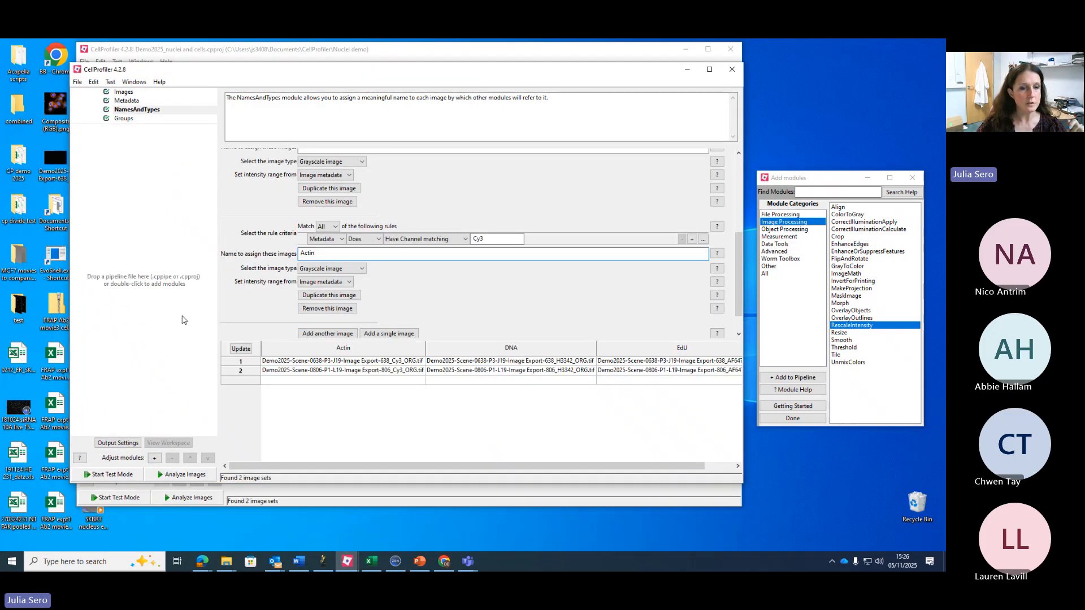
Step: Reopen the module list and add IdentifyPrimaryObjects from the Object Processing category to the pipeline
{"action": "left_click", "coordinate": [921, 177]}
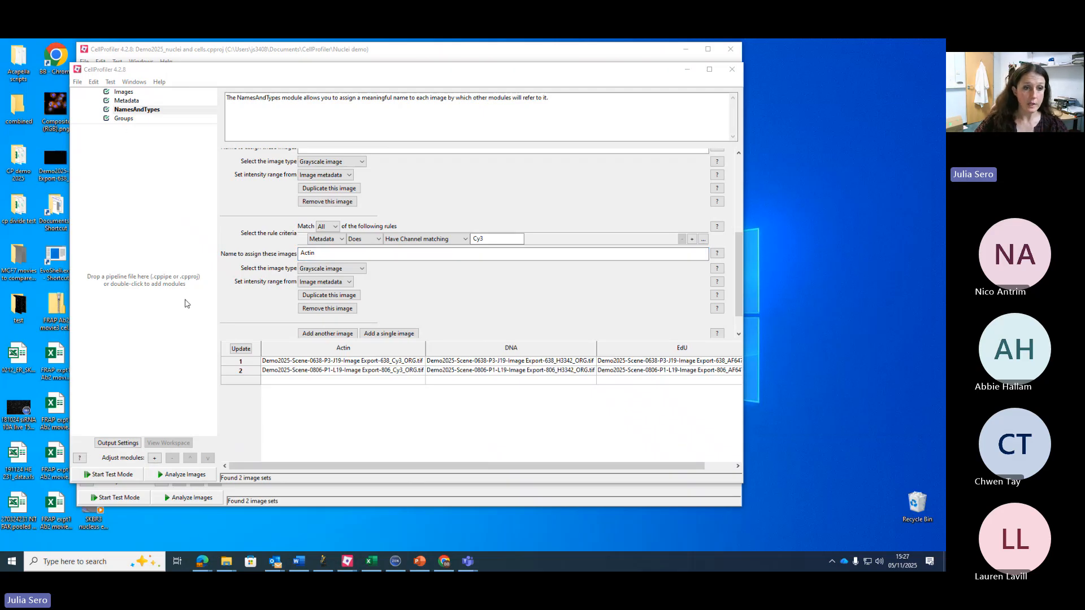
{"action": "left_click", "coordinate": [155, 459]}
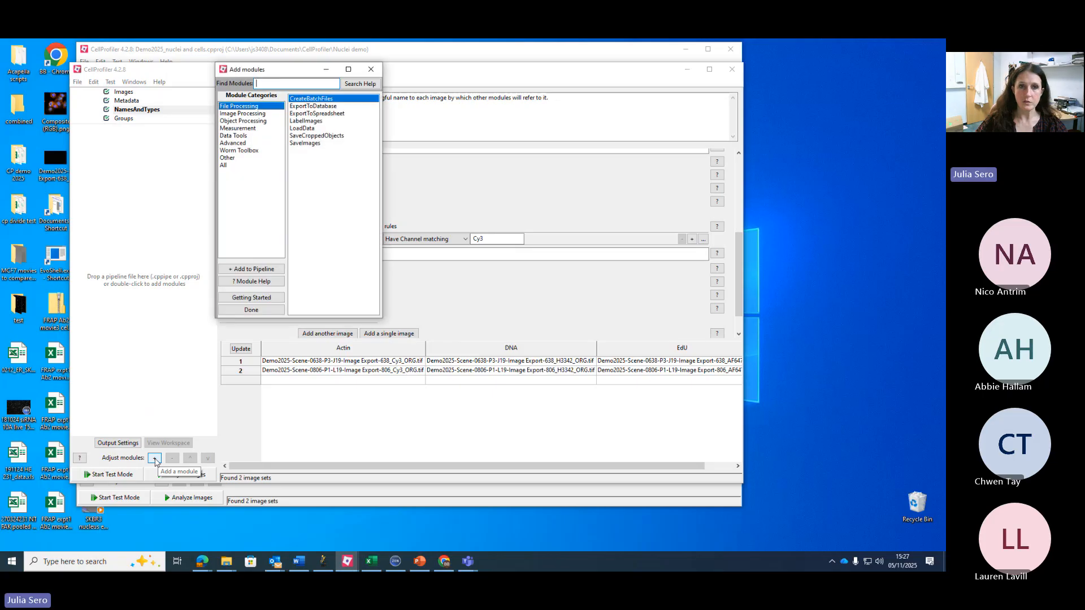
{"action": "left_click_drag", "start_coordinate": [276, 73], "coordinate": [714, 78]}
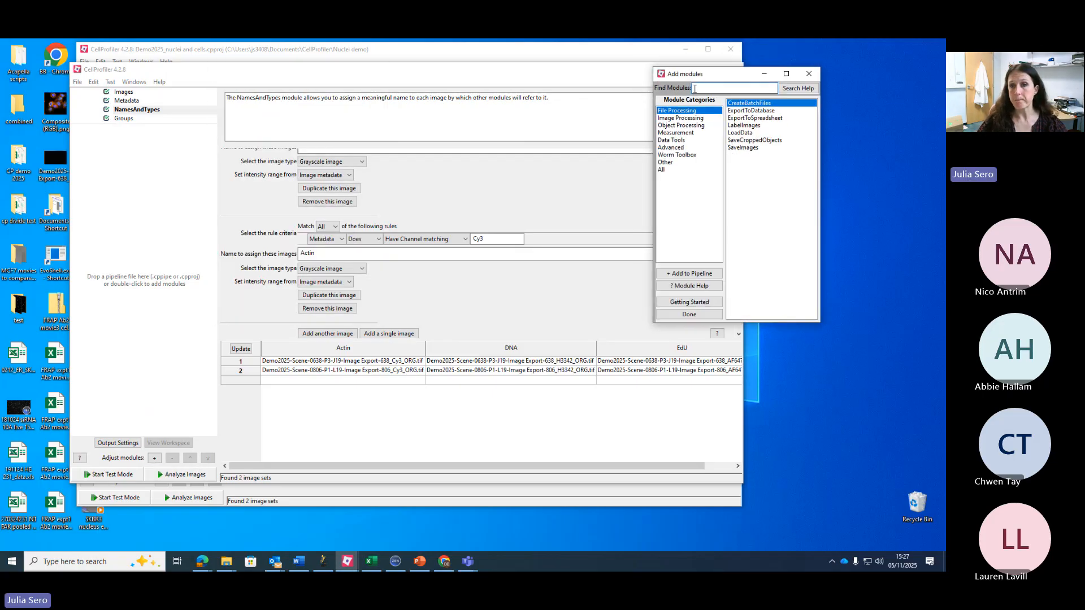
{"action": "left_click", "coordinate": [693, 125]}
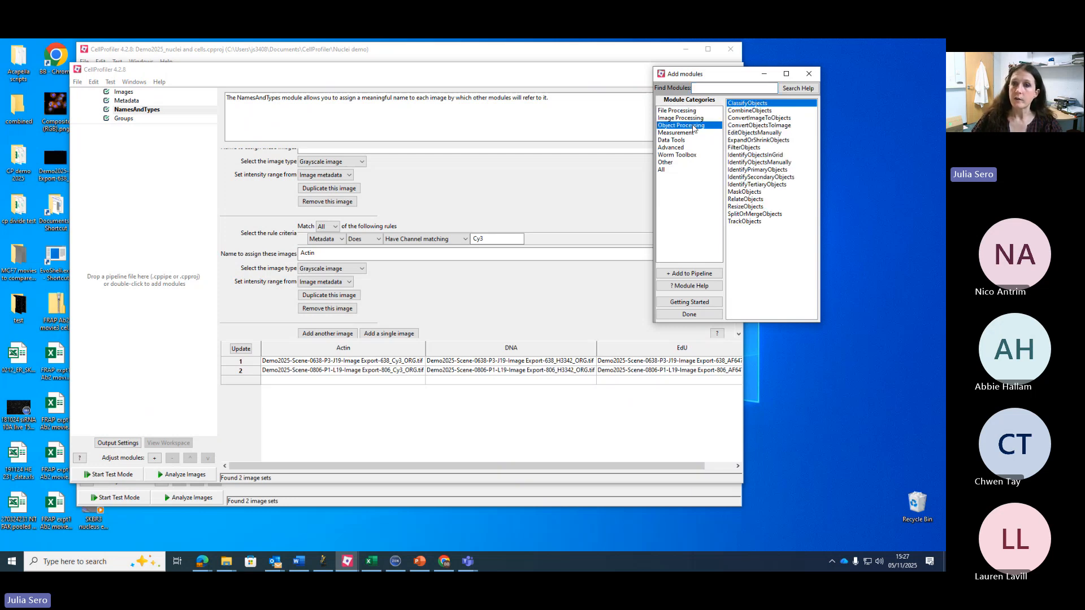
{"action": "double_click", "coordinate": [767, 171]}
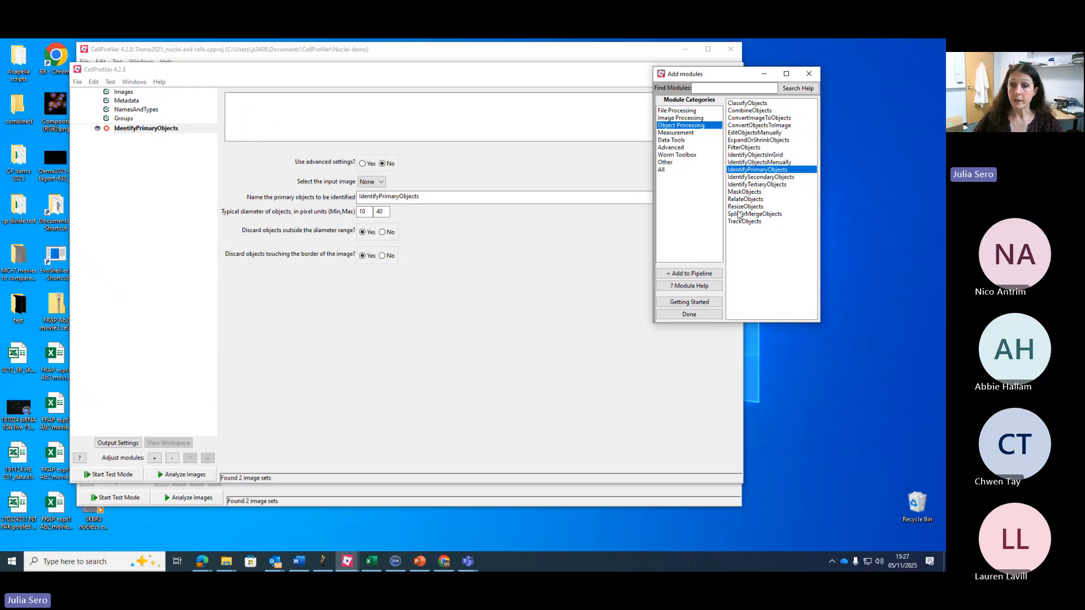
Step: Read through the IdentifyPrimaryObjects module help, including the methods for distinguishing clumped objects, and close it
{"action": "left_click", "coordinate": [680, 290]}
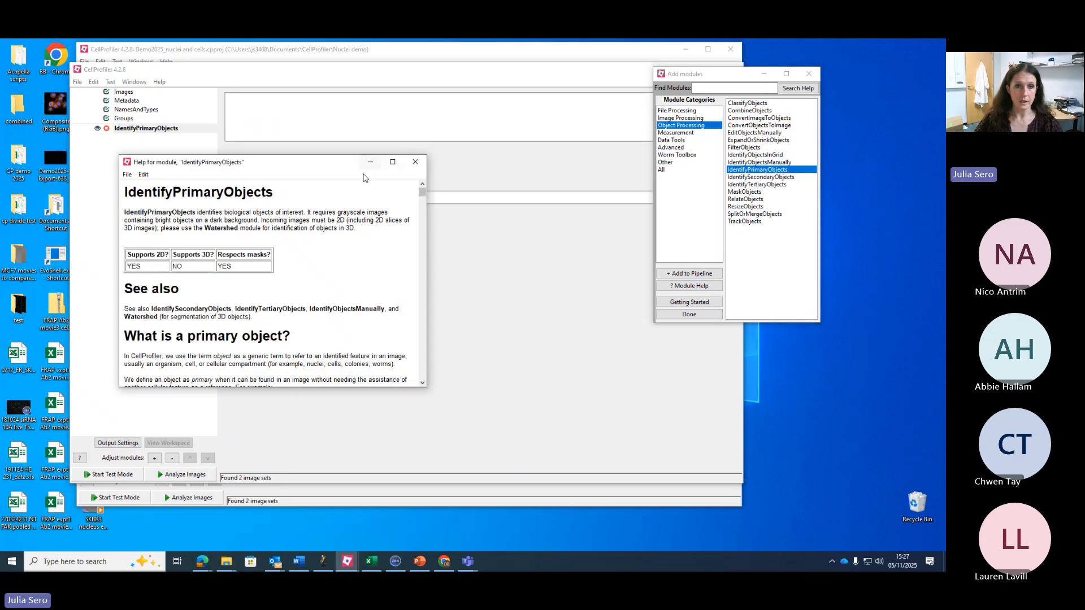
{"action": "left_click_drag", "start_coordinate": [364, 164], "coordinate": [420, 76]}
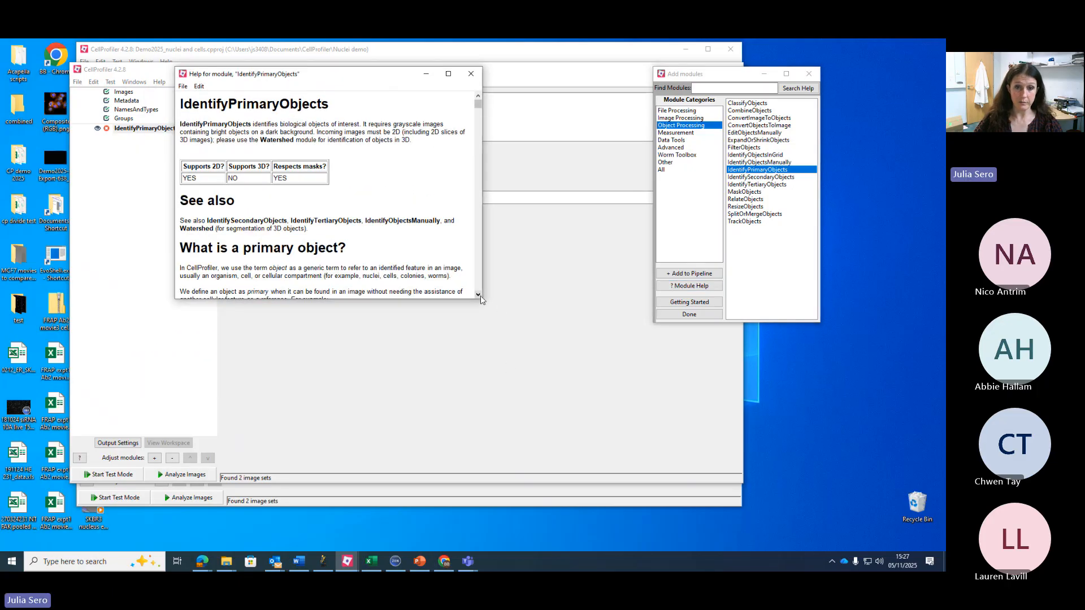
{"action": "left_click_drag", "start_coordinate": [480, 296], "coordinate": [597, 469]}
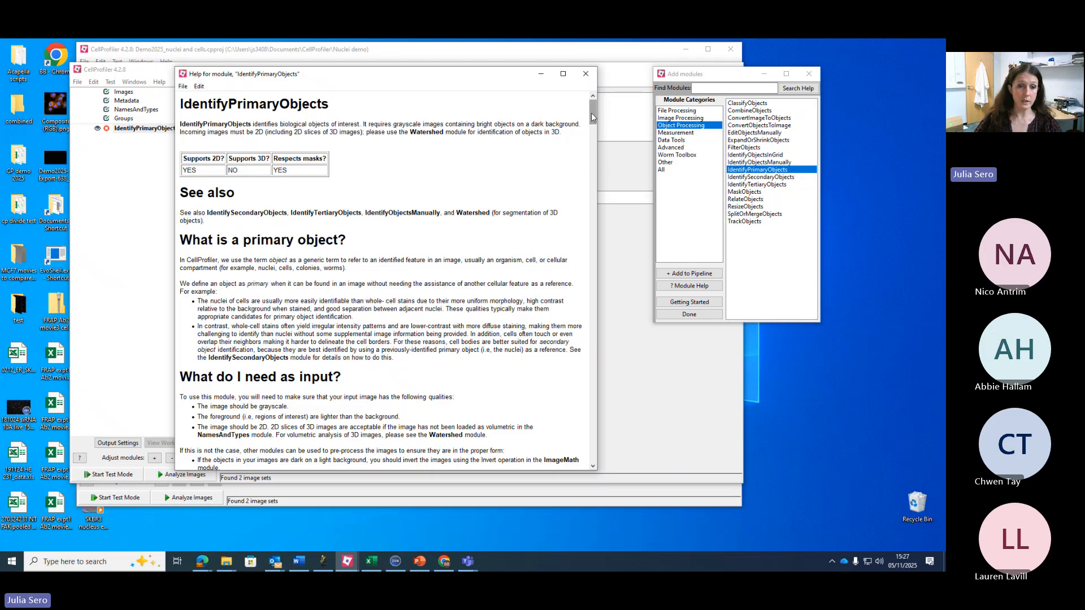
{"action": "left_click_drag", "start_coordinate": [593, 117], "coordinate": [624, 389]}
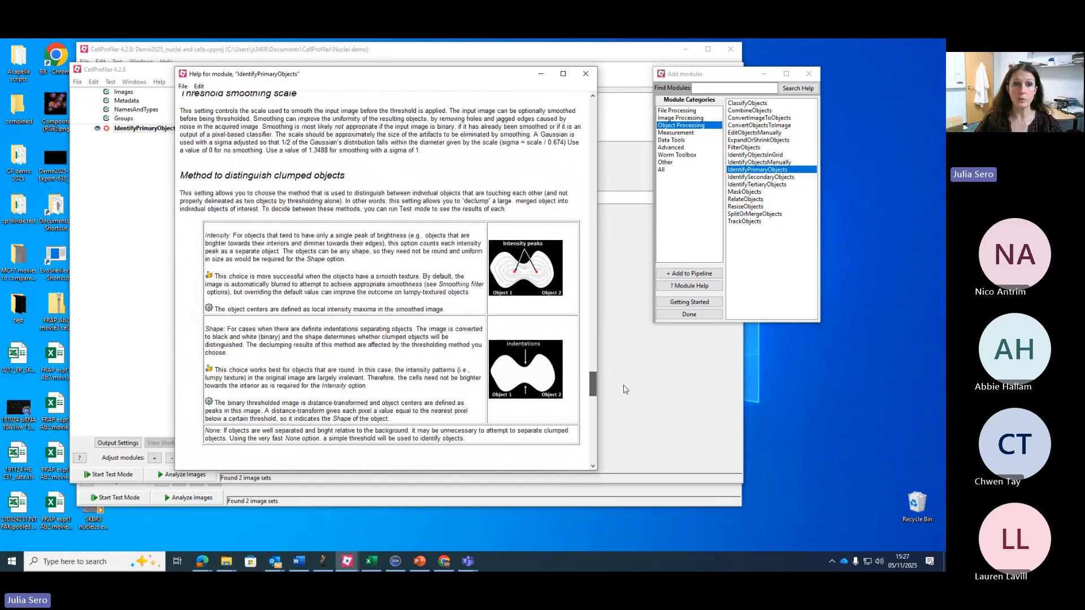
{"action": "left_click", "coordinate": [585, 73]}
{"action": "left_click_drag", "start_coordinate": [722, 79], "coordinate": [823, 82]}
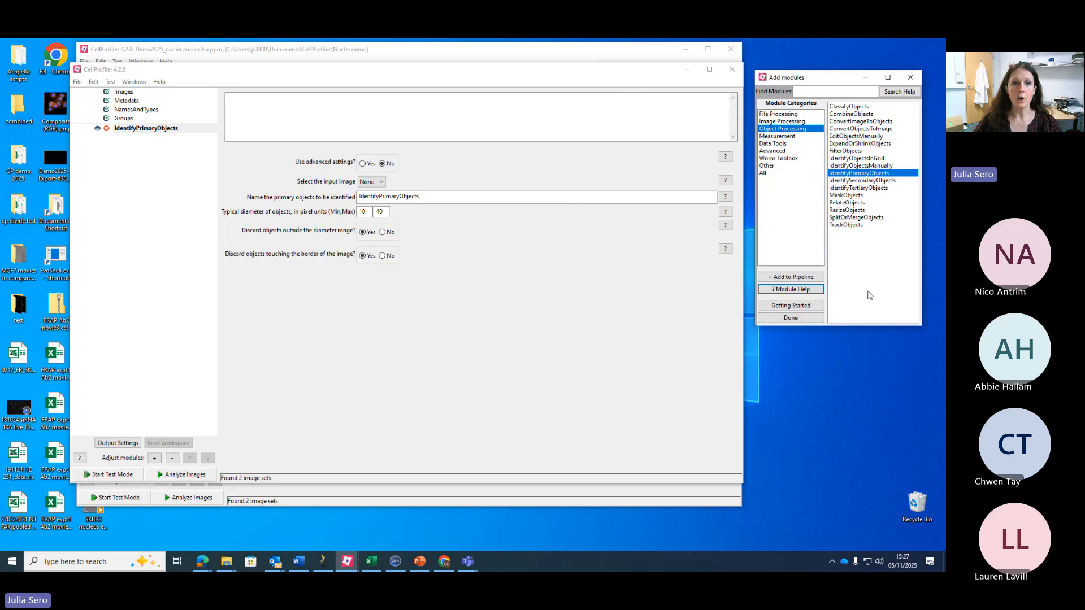
Step: Check the help for the input image and typical diameter settings, and enable advanced settings for IdentifyPrimaryObjects
{"action": "left_click", "coordinate": [725, 180]}
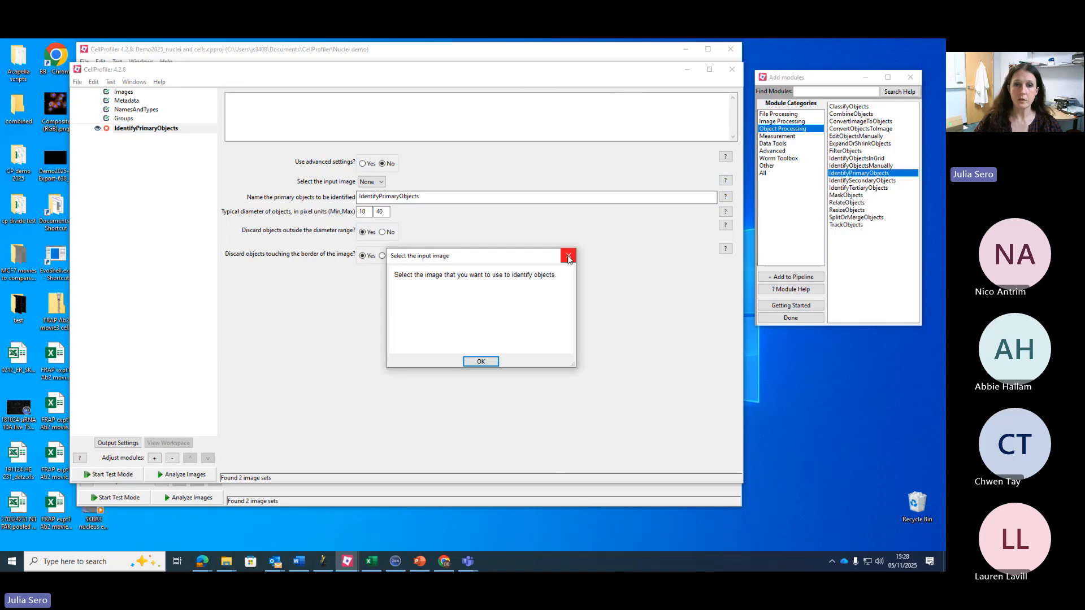
{"action": "left_click", "coordinate": [568, 258]}
{"action": "left_click", "coordinate": [726, 213]}
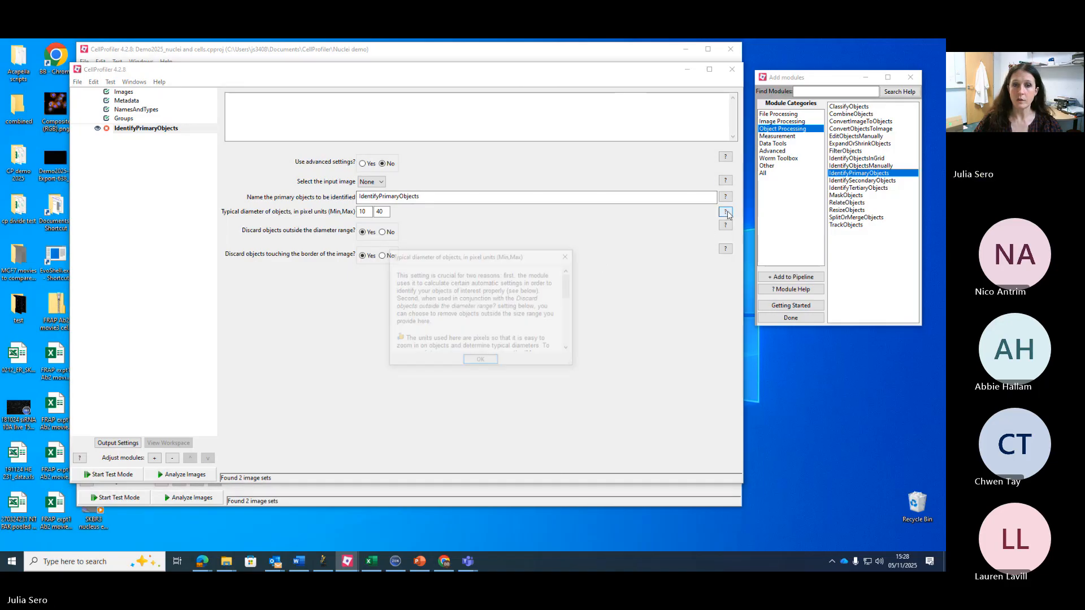
{"action": "left_click", "coordinate": [569, 255]}
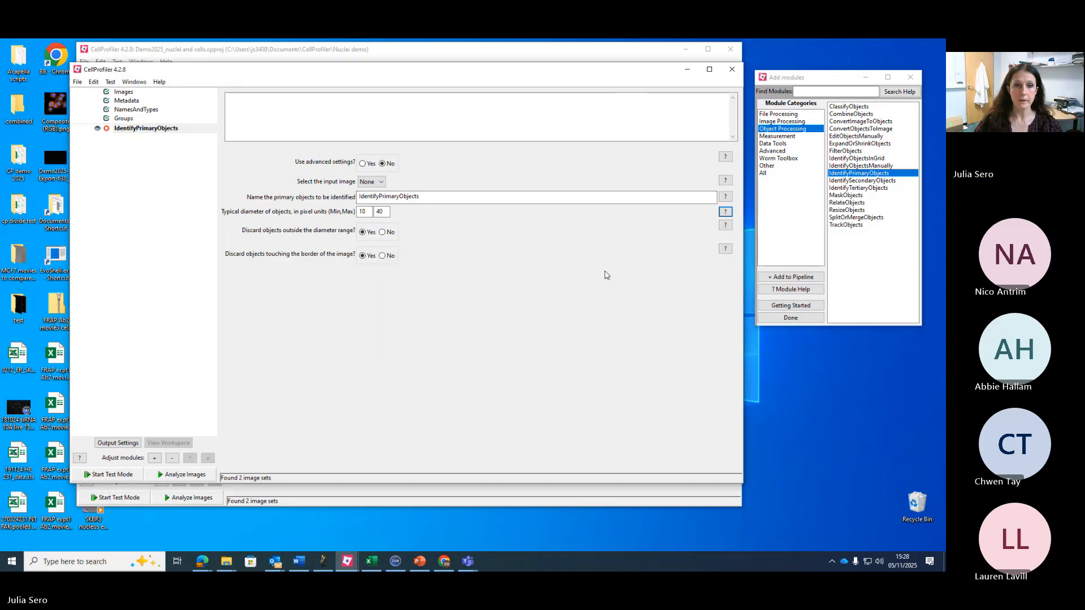
{"action": "left_click", "coordinate": [362, 164]}
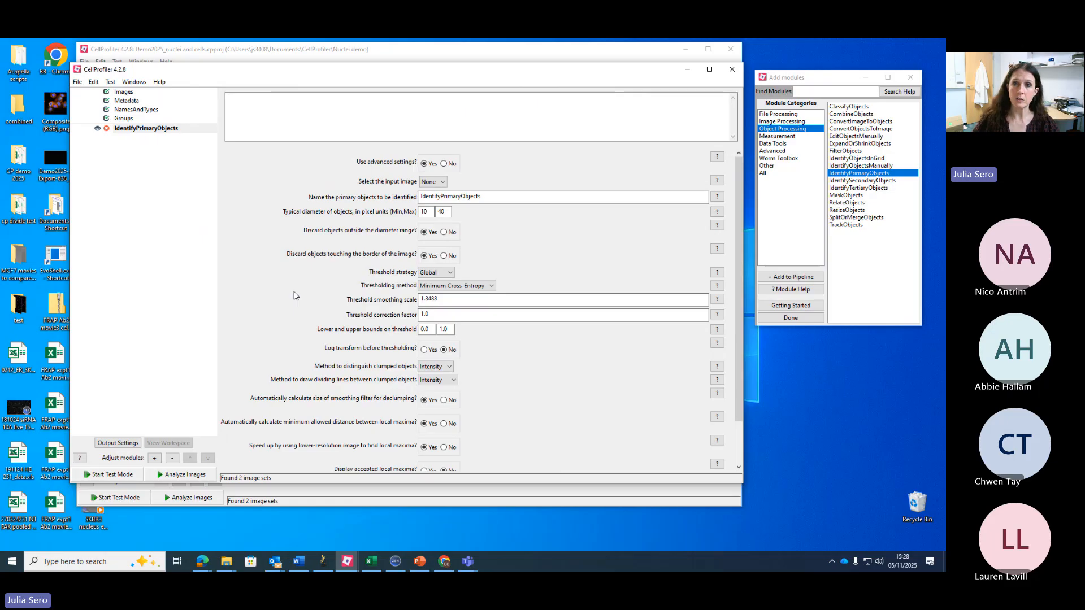
Step: Switch to the Demo2025_nuclei and cells project, open its IdentifyPrimaryObjects settings and start test mode
{"action": "left_click", "coordinate": [732, 69]}
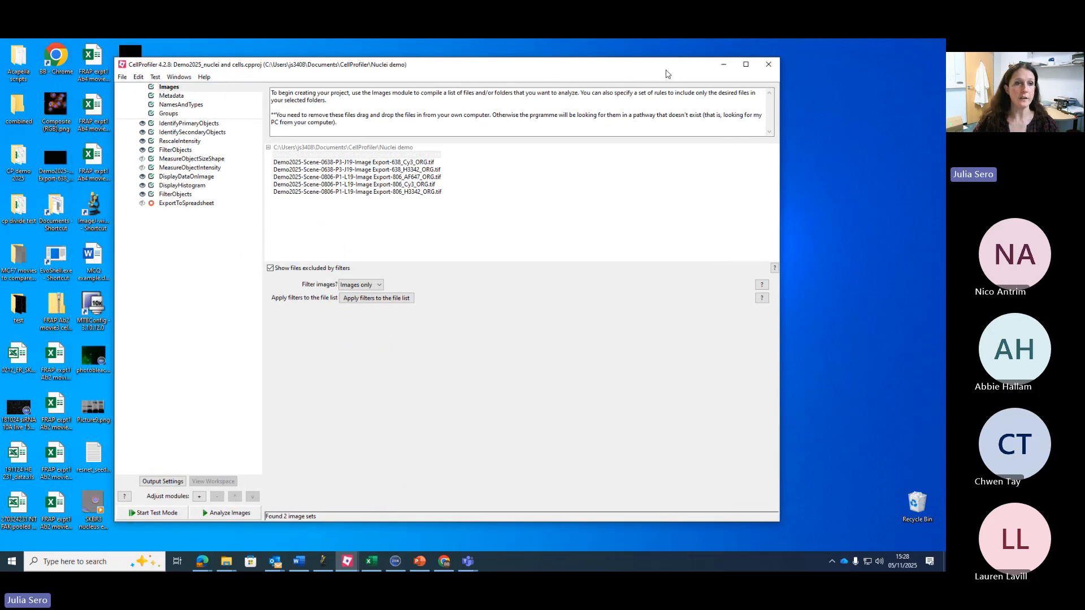
{"action": "left_click", "coordinate": [183, 126]}
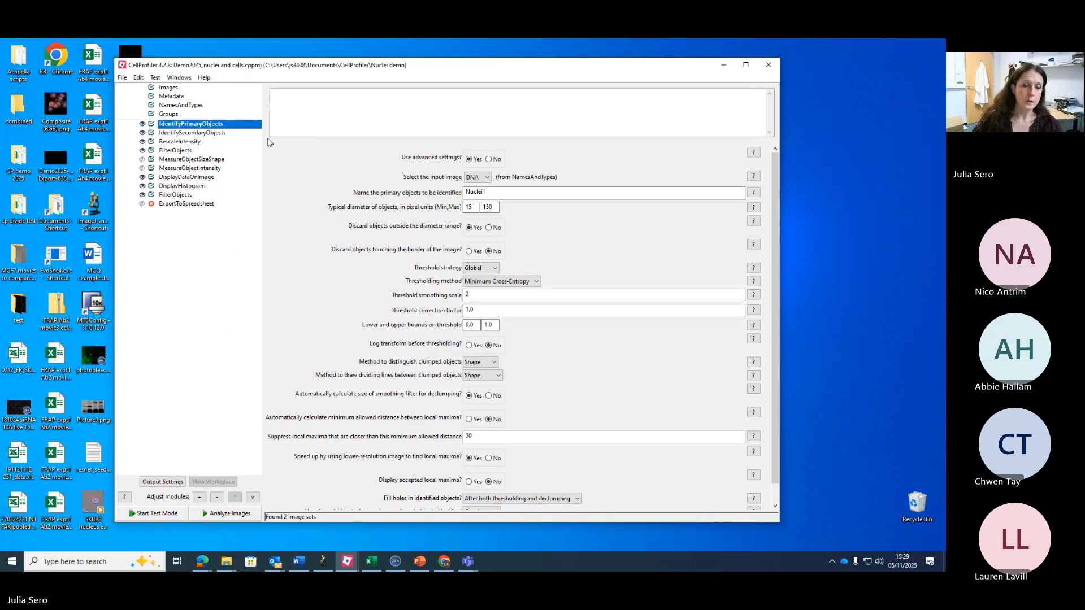
{"action": "left_click", "coordinate": [156, 514]}
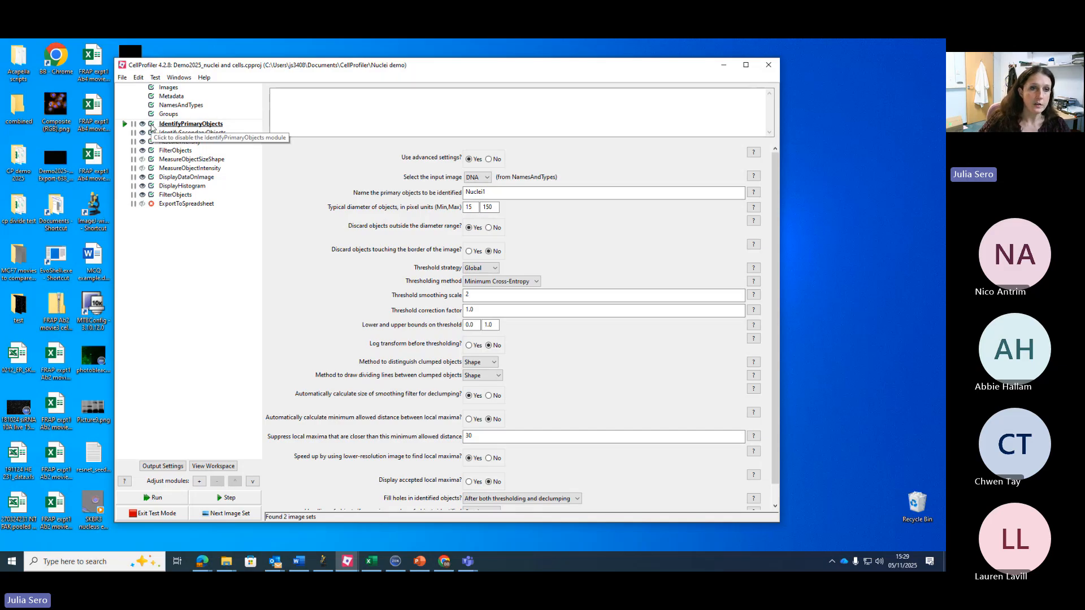
Step: Disable and re-enable IdentifyPrimaryObjects, and try to step the test run through IdentifySecondaryObjects
{"action": "left_click", "coordinate": [151, 126]}
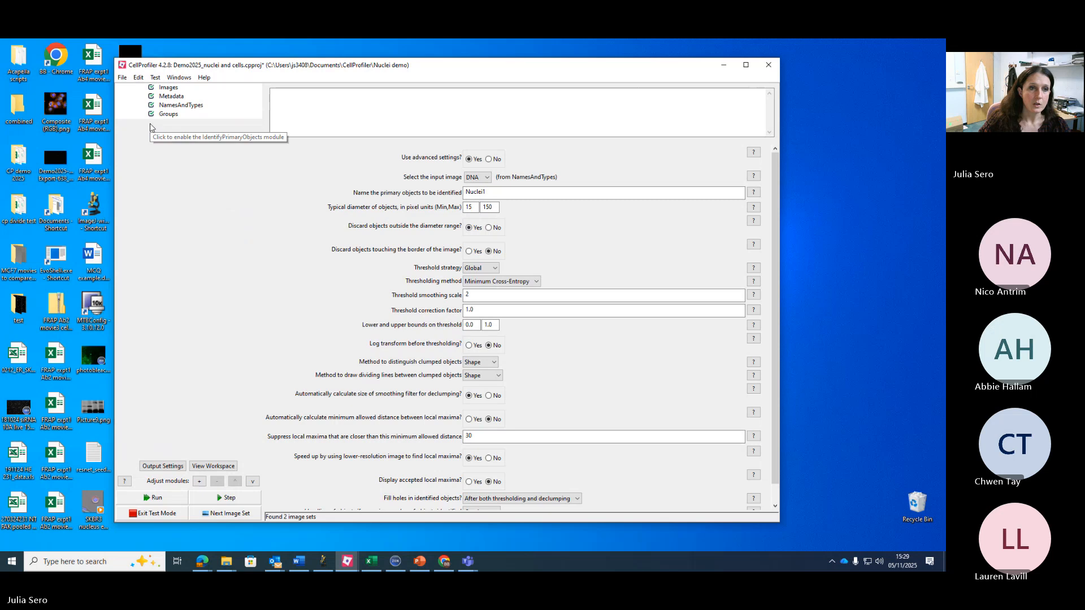
{"action": "left_click", "coordinate": [151, 123]}
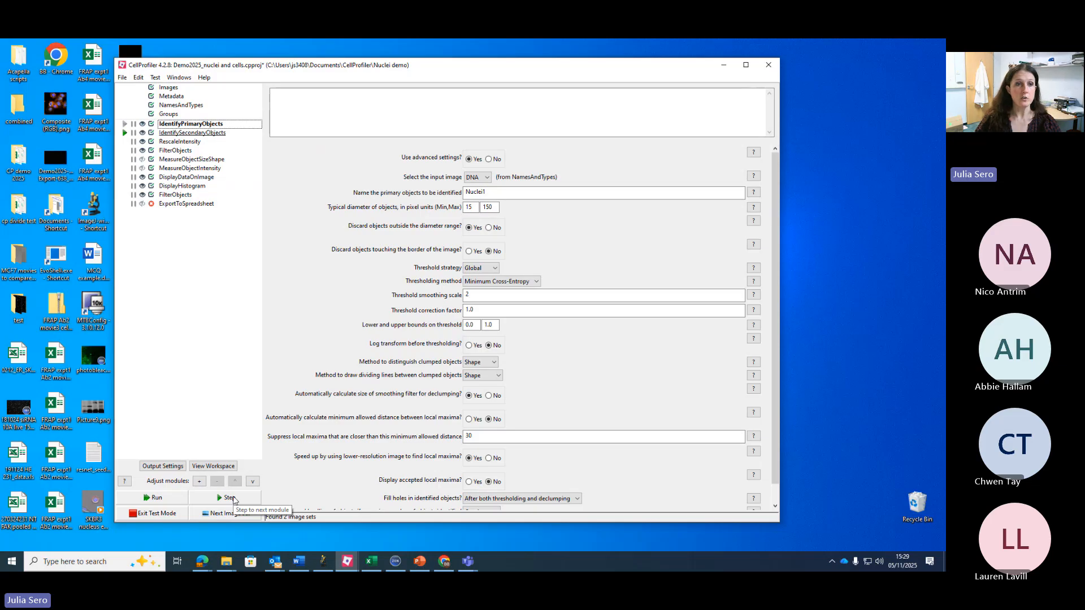
{"action": "left_click", "coordinate": [229, 498]}
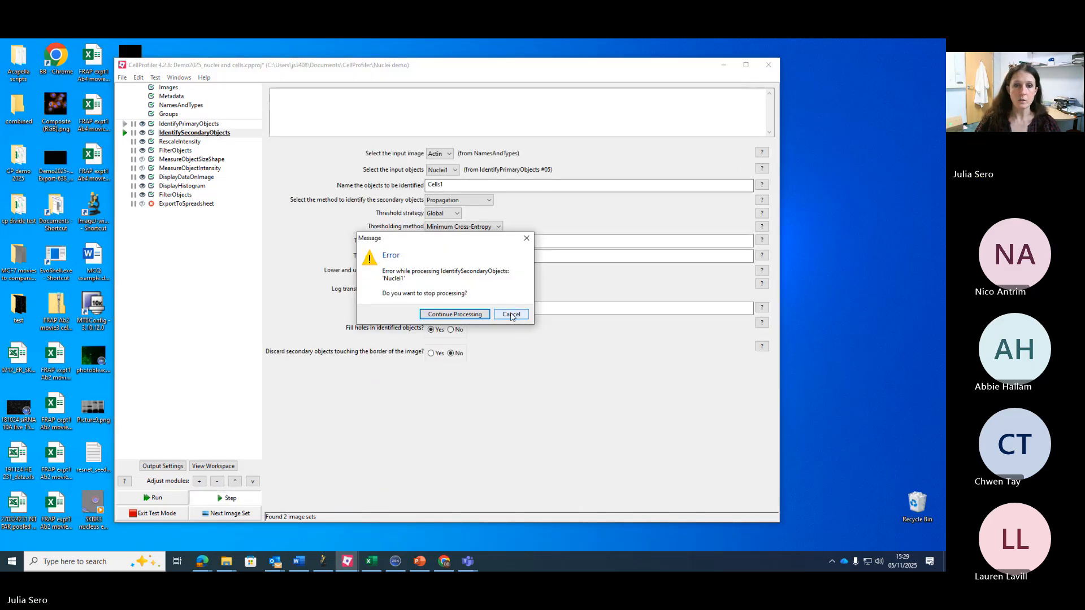
{"action": "left_click", "coordinate": [511, 315]}
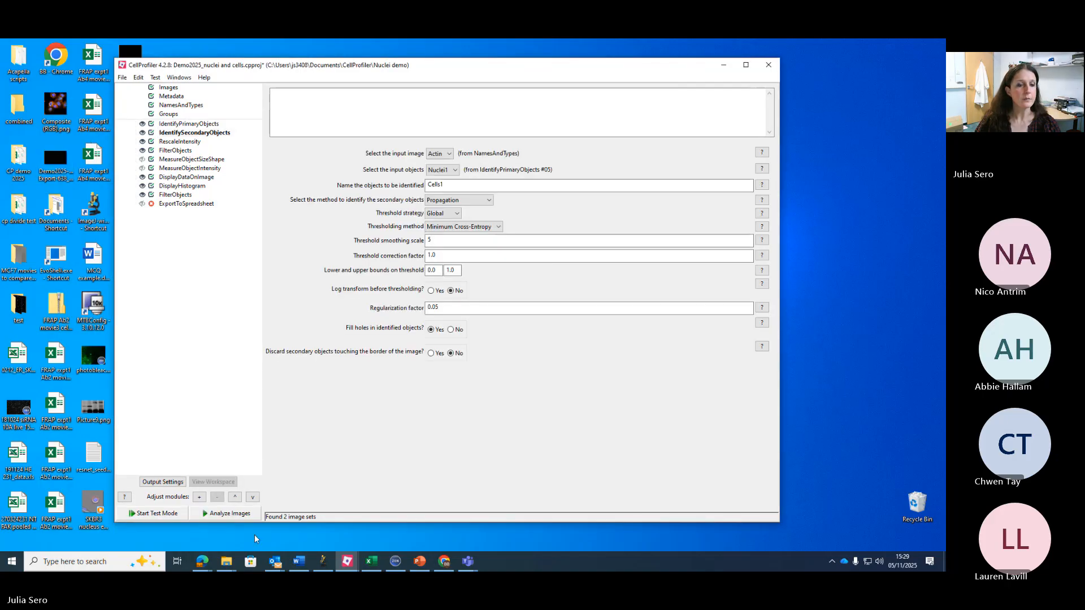
Step: Restart test mode, run only the IdentifyPrimaryObjects module and look for its results window
{"action": "left_click", "coordinate": [151, 513]}
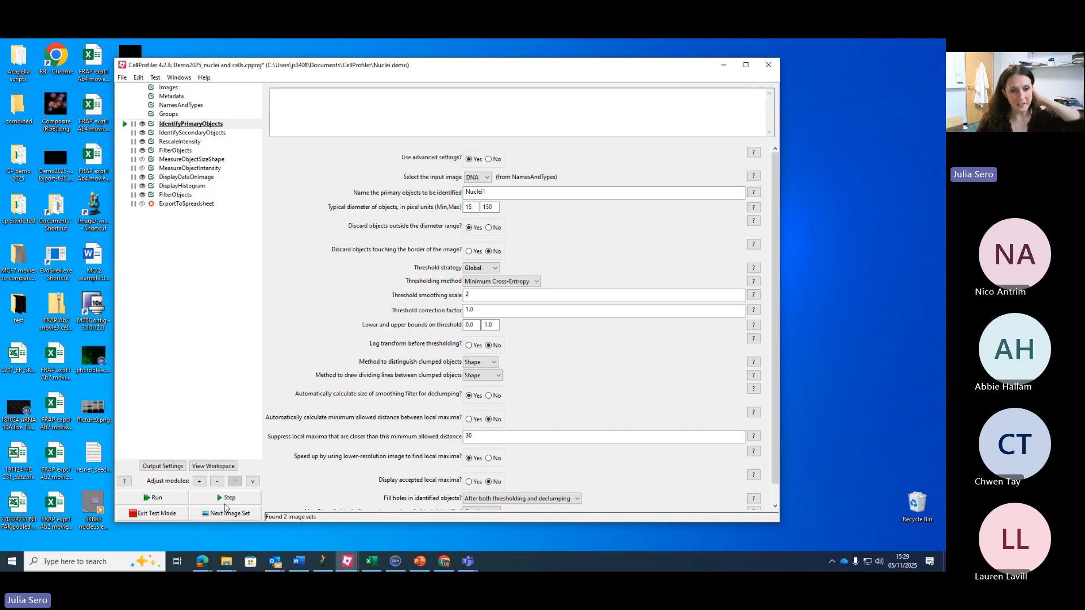
{"action": "left_click", "coordinate": [227, 498]}
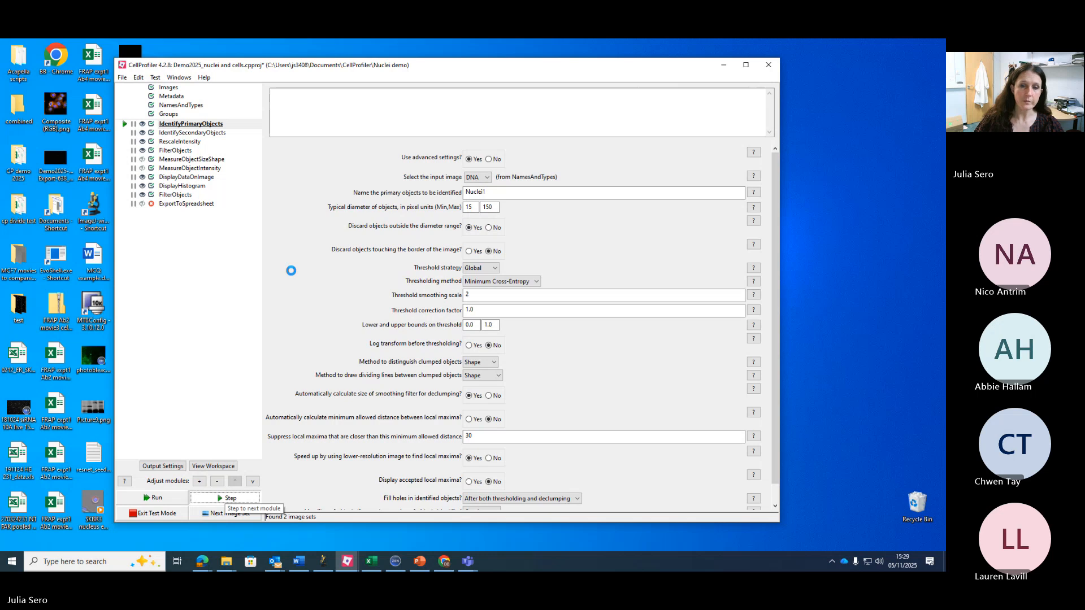
{"action": "left_click_drag", "start_coordinate": [573, 70], "coordinate": [452, 82]}
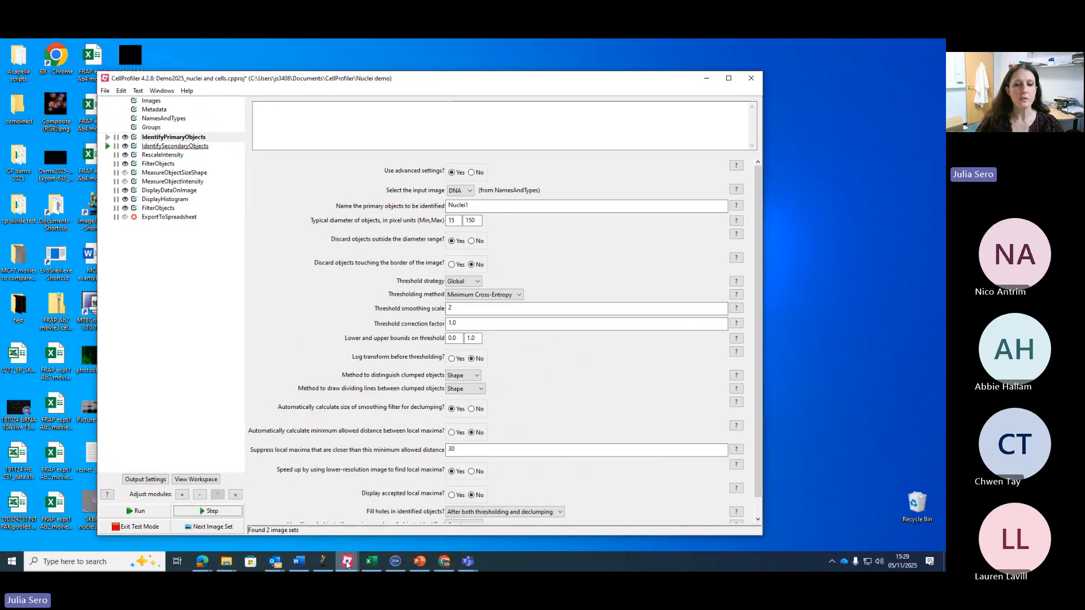
{"action": "mouse_move", "coordinate": [347, 564]}
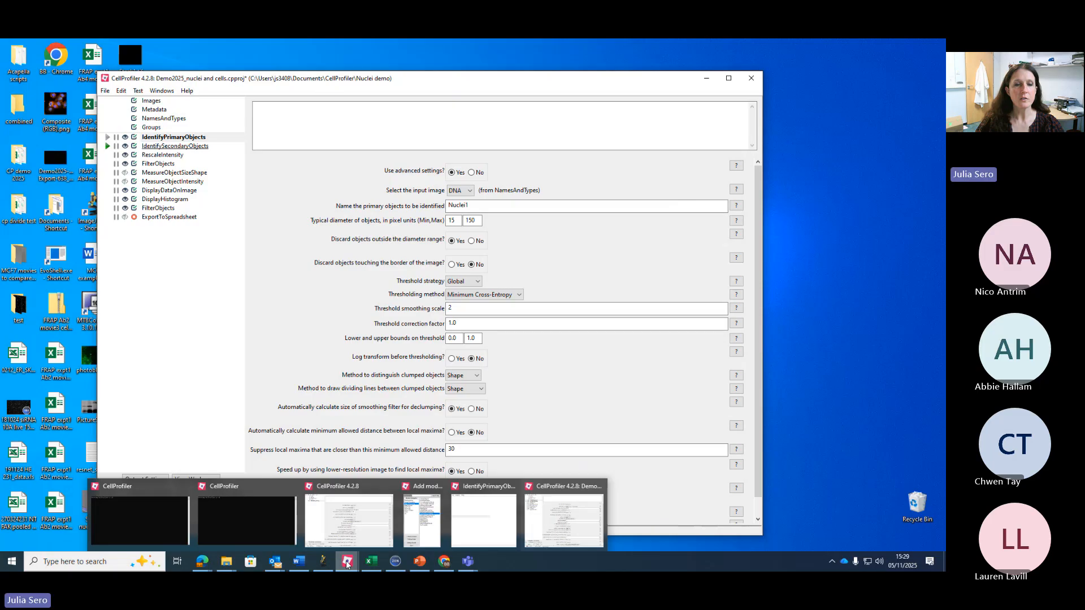
{"action": "mouse_move", "coordinate": [445, 81]}
{"action": "left_mouse_down"}
{"action": "mouse_move", "coordinate": [590, 360]}
{"action": "mouse_move", "coordinate": [588, 546]}
{"action": "mouse_move", "coordinate": [445, 81]}
{"action": "left_mouse_up"}
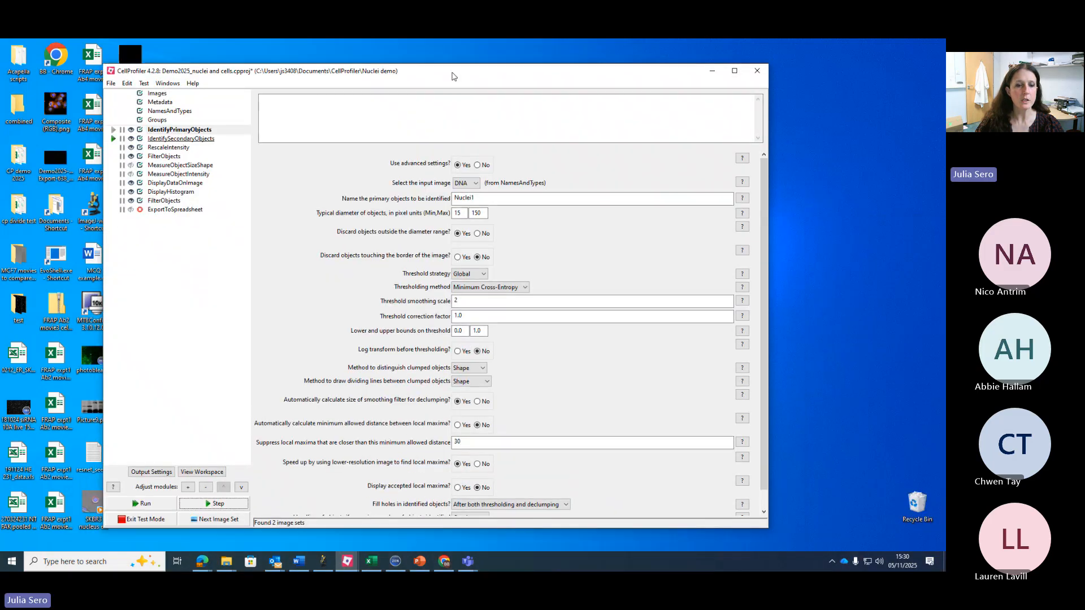
Step: Exit and restart test mode, run IdentifyPrimaryObjects again and bring up its results window
{"action": "left_click", "coordinate": [152, 522]}
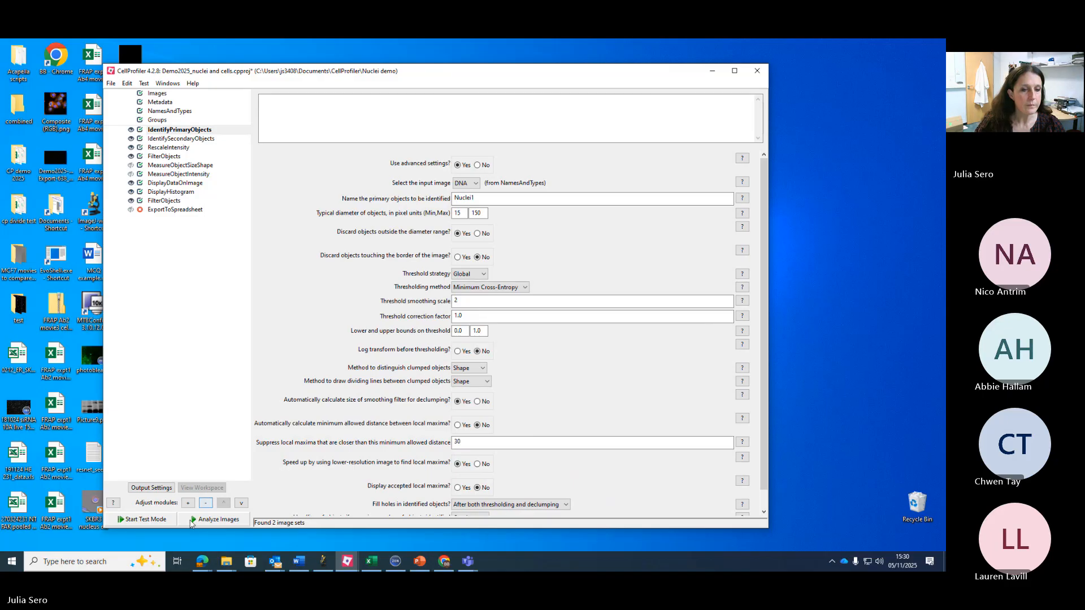
{"action": "left_click", "coordinate": [165, 524]}
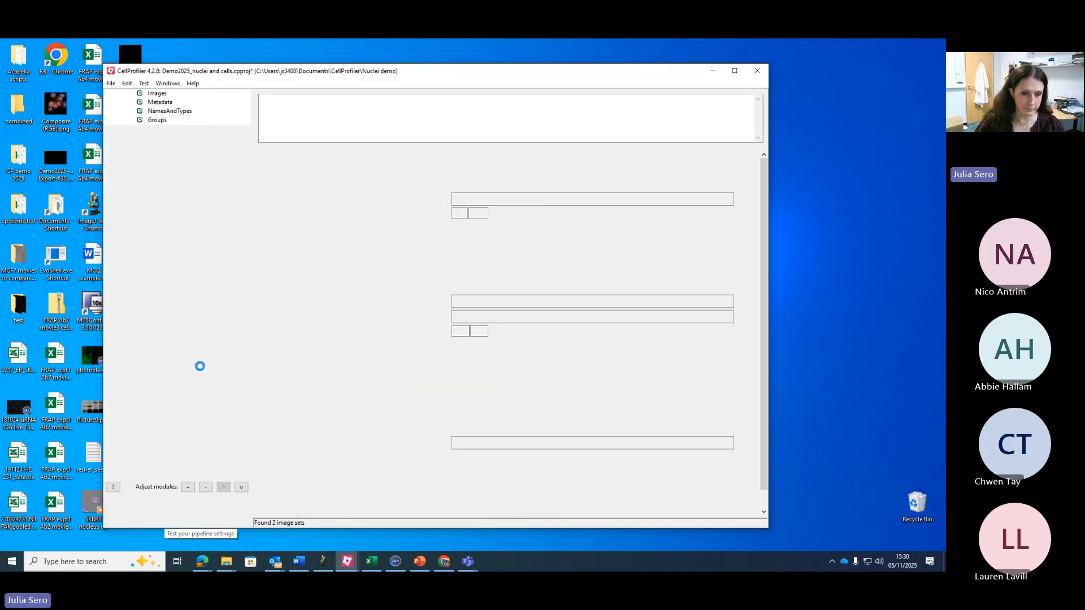
{"action": "left_click", "coordinate": [226, 504]}
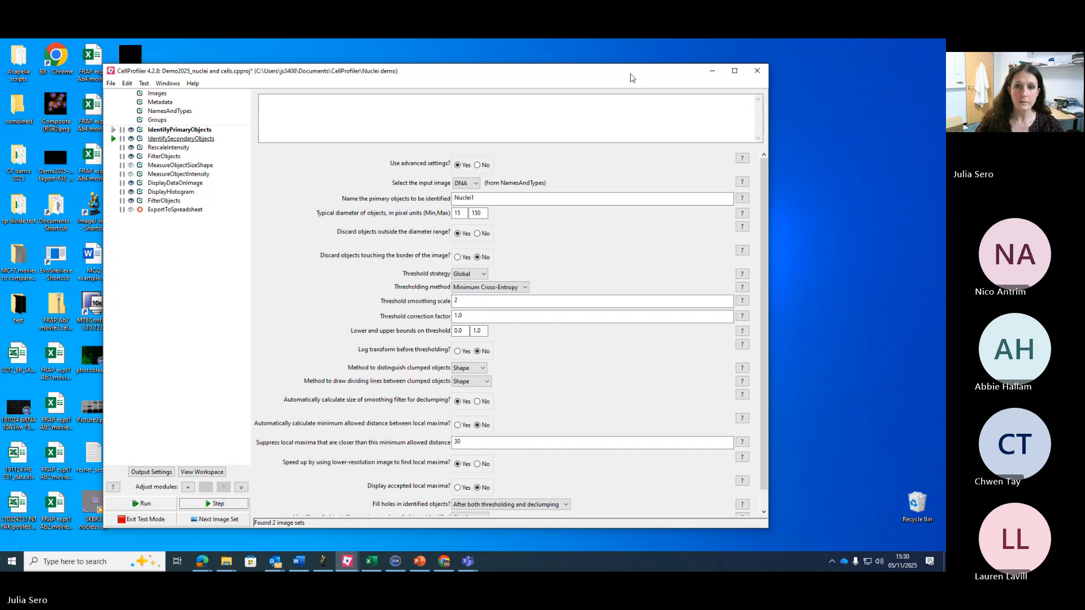
{"action": "mouse_move", "coordinate": [627, 76]}
{"action": "left_mouse_down"}
{"action": "mouse_move", "coordinate": [615, 327]}
{"action": "mouse_move", "coordinate": [701, 382]}
{"action": "mouse_move", "coordinate": [740, 101]}
{"action": "mouse_move", "coordinate": [615, 90]}
{"action": "left_mouse_up"}
{"action": "mouse_move", "coordinate": [343, 566]}
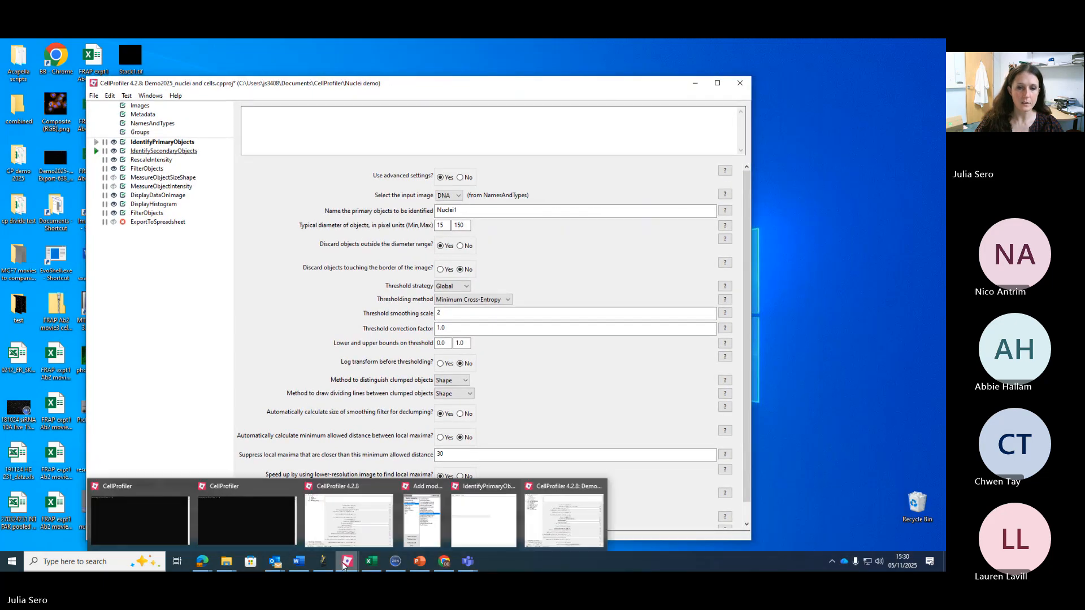
{"action": "left_click", "coordinate": [495, 492]}
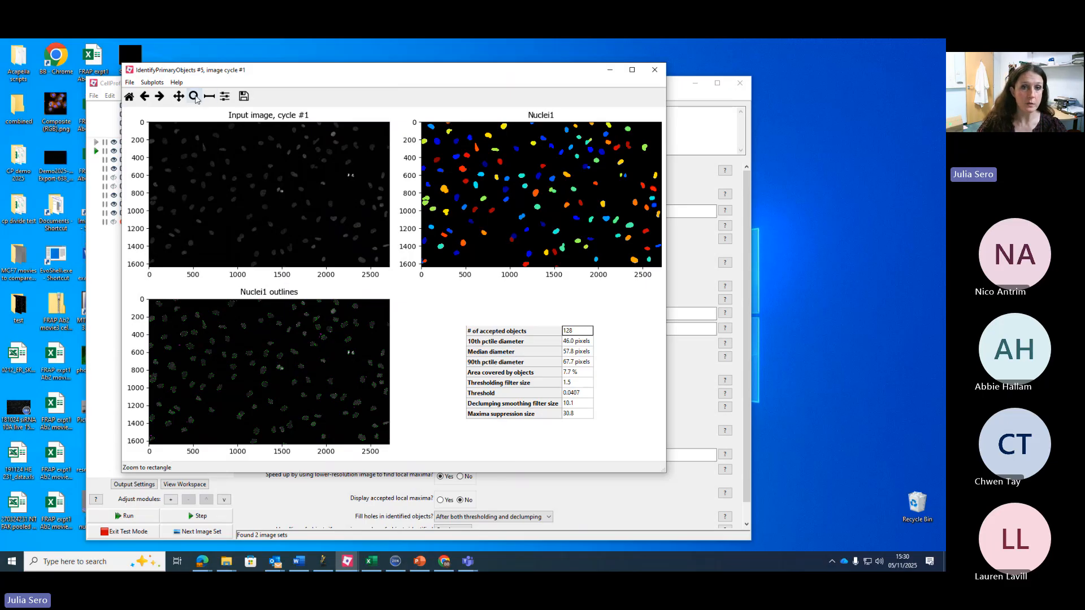
Step: Zoom in on a group of nuclei in the Nuclei1 outlines image and move the results window aside
{"action": "left_click", "coordinate": [193, 96]}
{"action": "left_click_drag", "start_coordinate": [209, 327], "coordinate": [289, 388]}
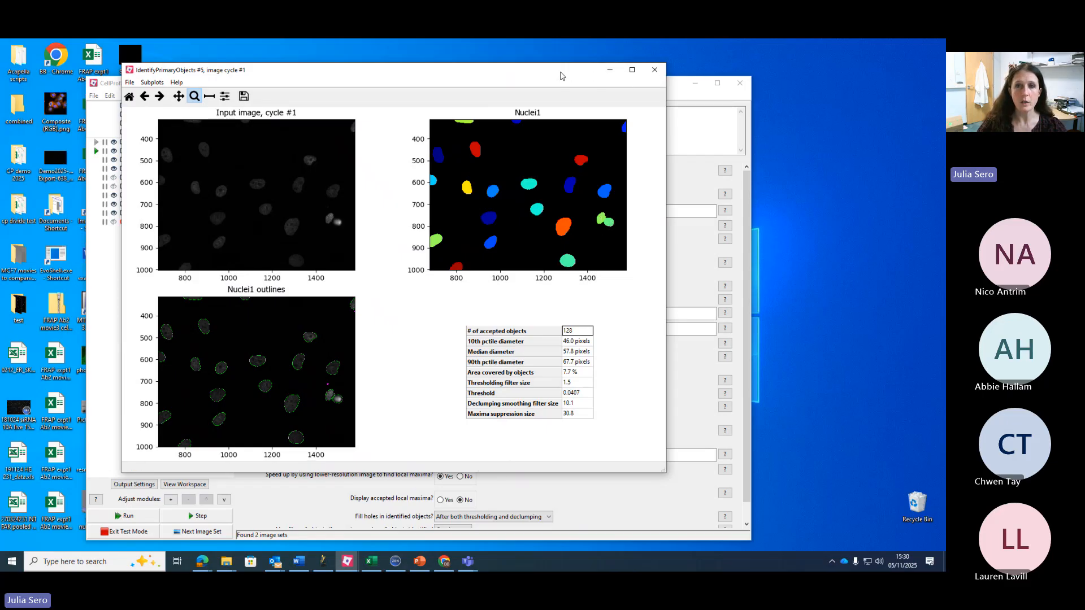
{"action": "left_click_drag", "start_coordinate": [565, 73], "coordinate": [826, 129]}
Step: Place the project window beside the results and select DNA as the input image for IdentifyPrimaryObjects
{"action": "left_click", "coordinate": [577, 87]}
{"action": "left_click_drag", "start_coordinate": [577, 90], "coordinate": [555, 60]}
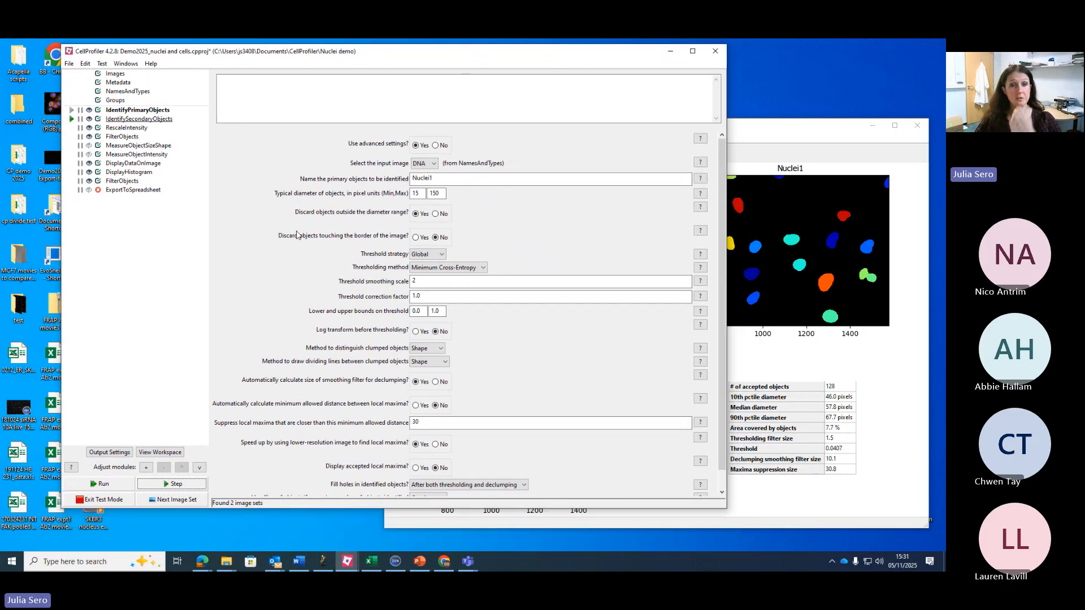
{"action": "left_click", "coordinate": [435, 164]}
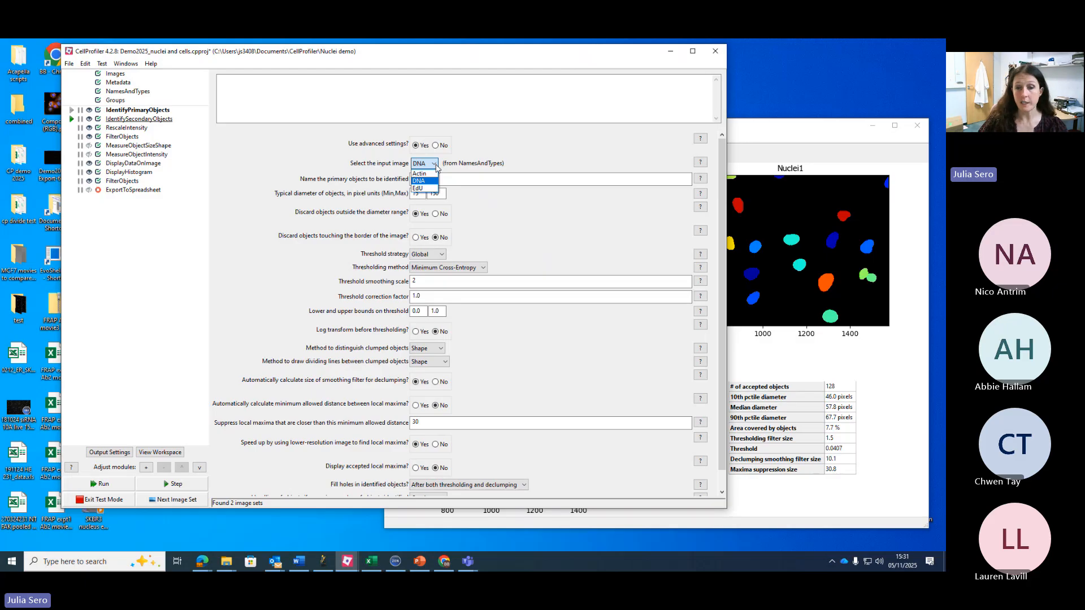
{"action": "left_click", "coordinate": [425, 180]}
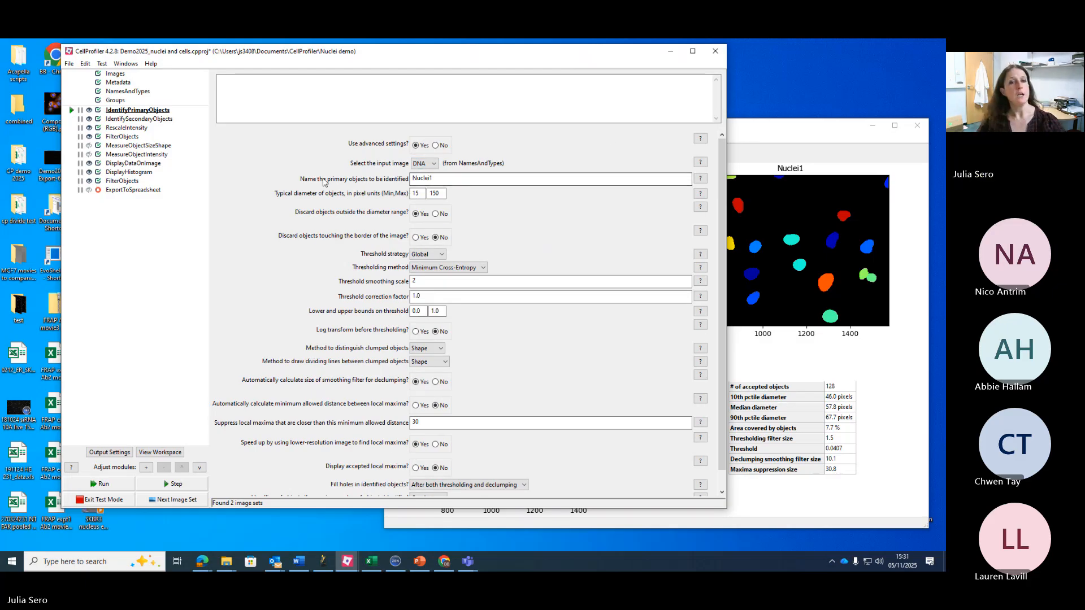
Step: Measure the length of a nucleus in the input image of the results window, and return to the IdentifyPrimaryObjects settings
{"action": "left_click", "coordinate": [450, 179]}
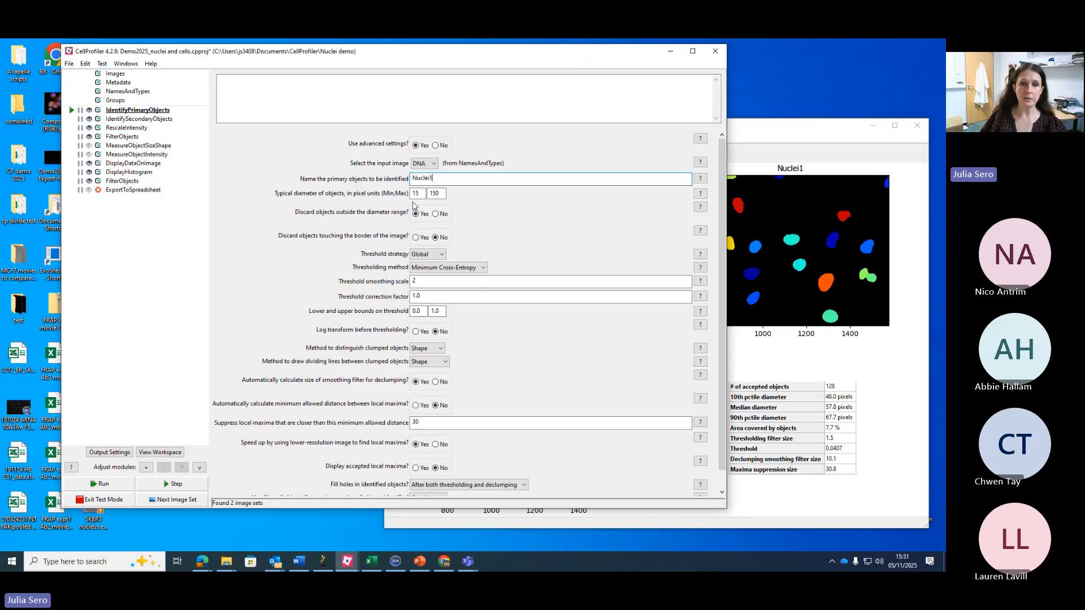
{"action": "left_click", "coordinate": [827, 130]}
{"action": "left_click", "coordinate": [473, 151]}
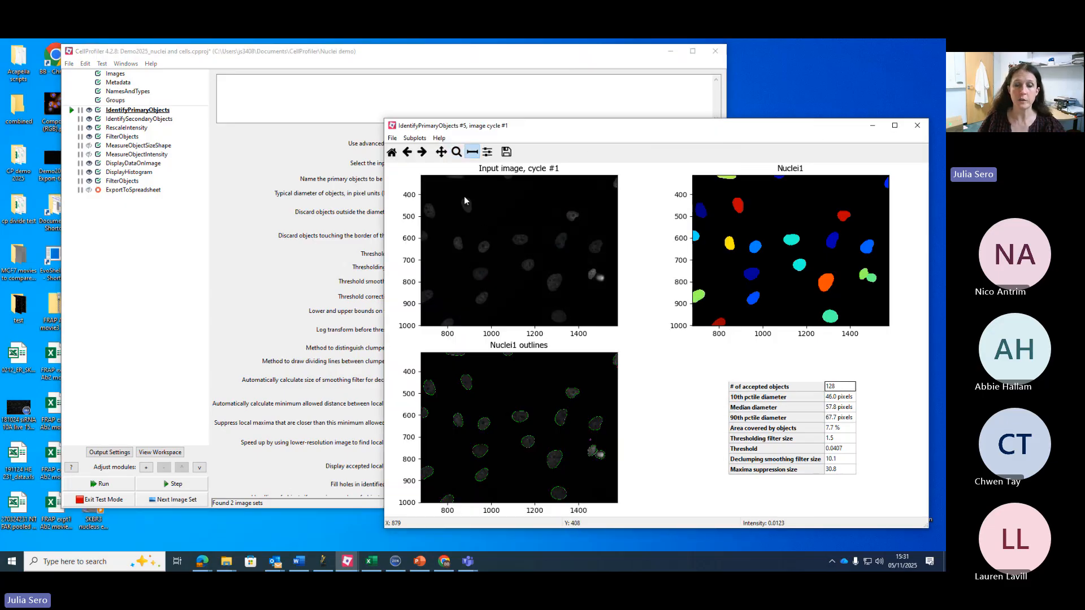
{"action": "left_click_drag", "start_coordinate": [463, 199], "coordinate": [473, 216]}
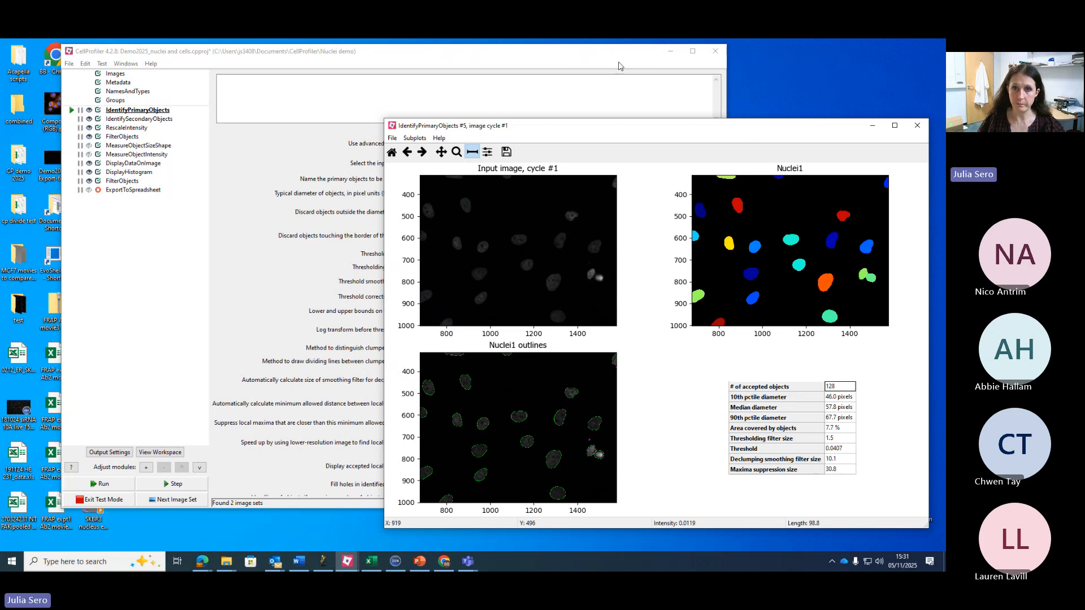
{"action": "left_click", "coordinate": [648, 75]}
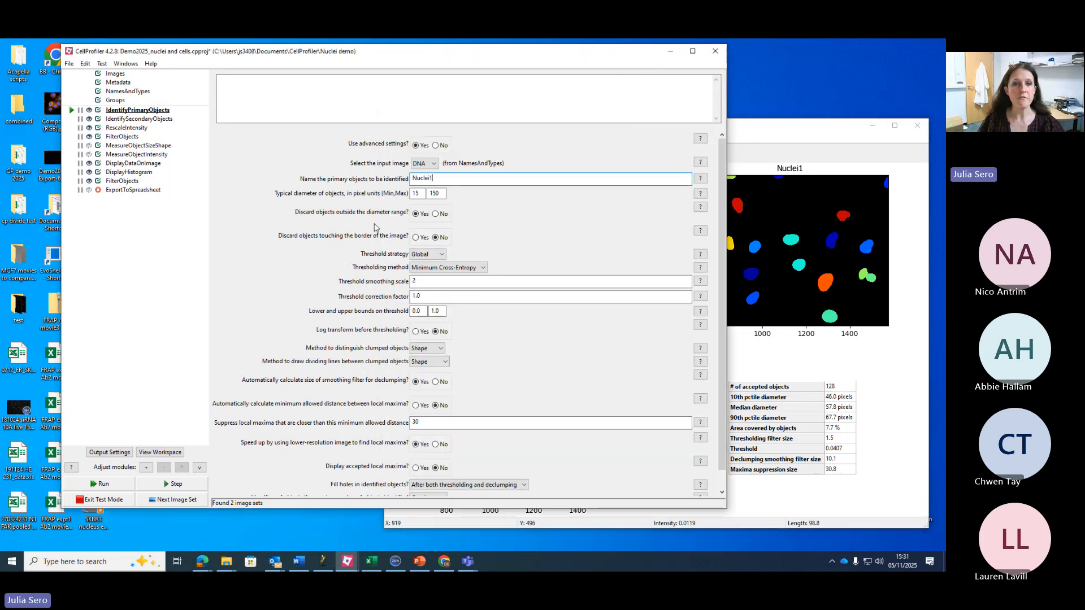
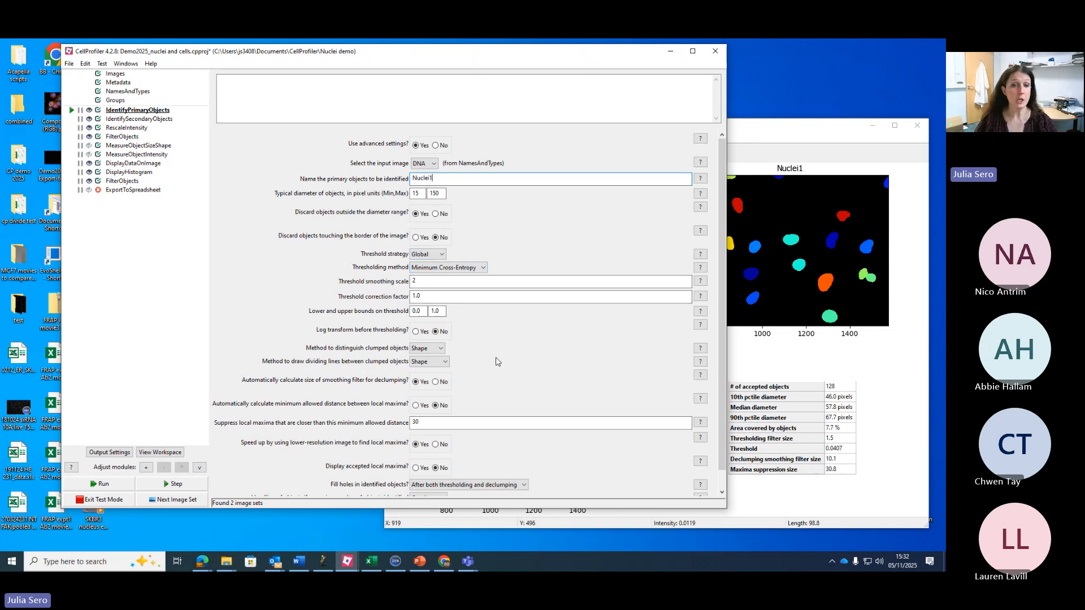
Step: Review the available thresholding methods and read the help text on them, keeping Minimum Cross-Entropy selected
{"action": "left_click", "coordinate": [484, 268]}
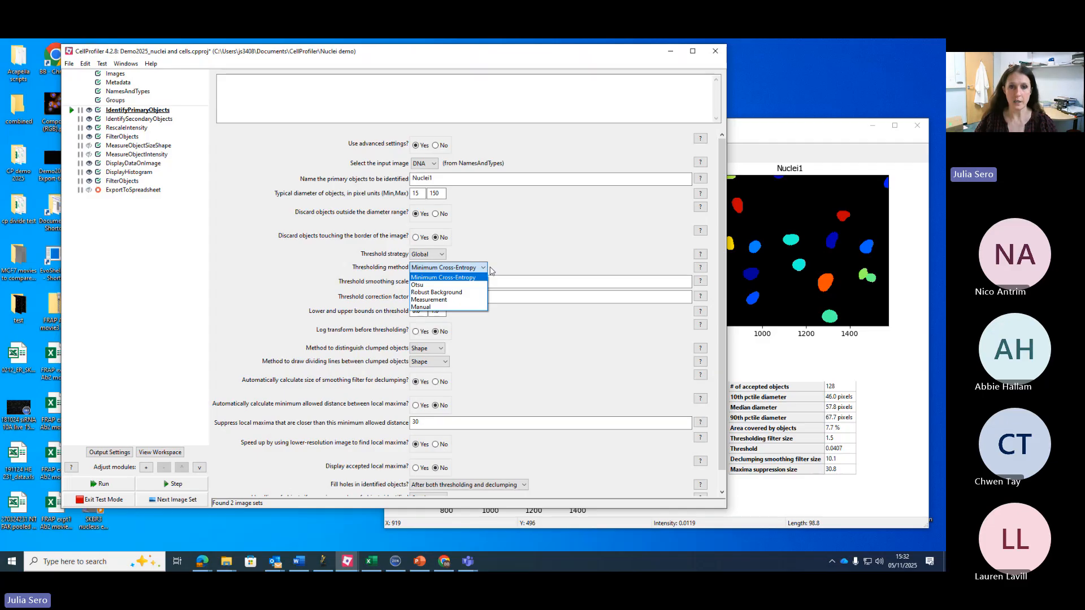
{"action": "left_click", "coordinate": [541, 260]}
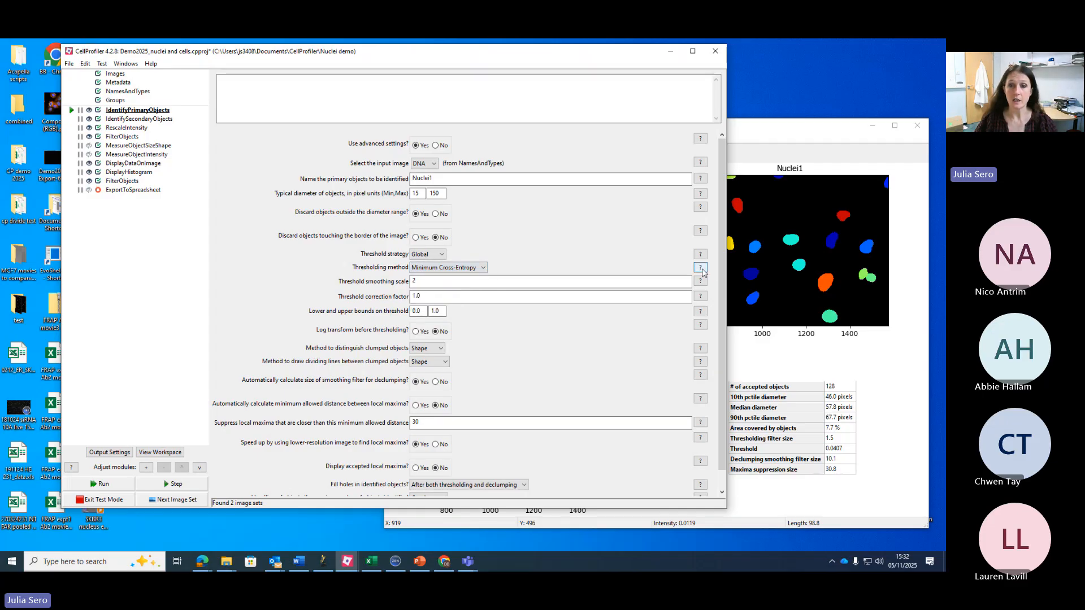
{"action": "left_click", "coordinate": [700, 267]}
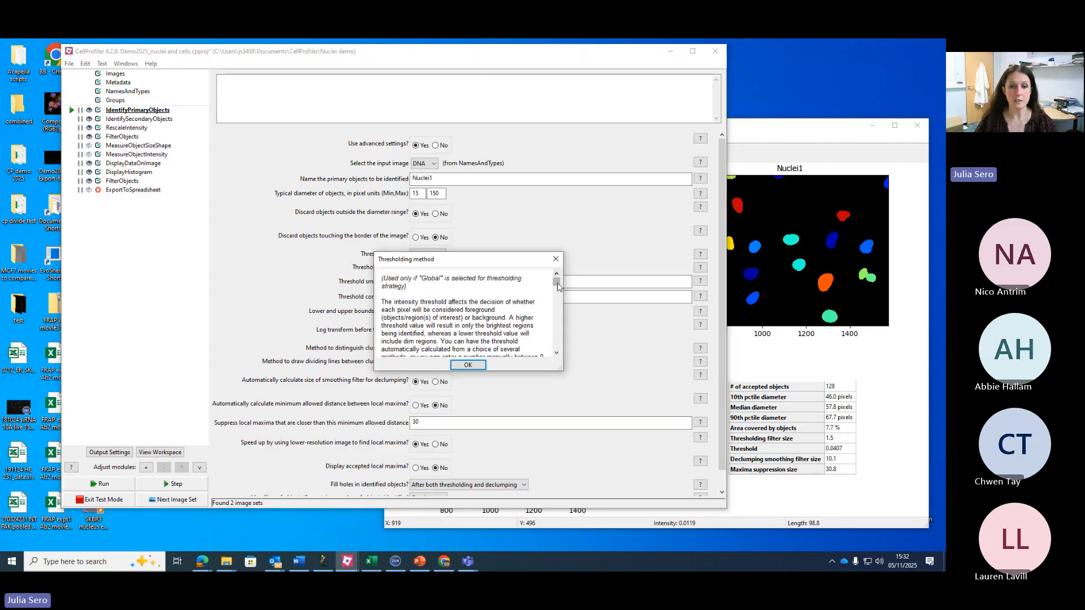
{"action": "mouse_move", "coordinate": [556, 281]}
{"action": "left_mouse_down"}
{"action": "mouse_move", "coordinate": [557, 311]}
{"action": "mouse_move", "coordinate": [557, 277]}
{"action": "left_mouse_up"}
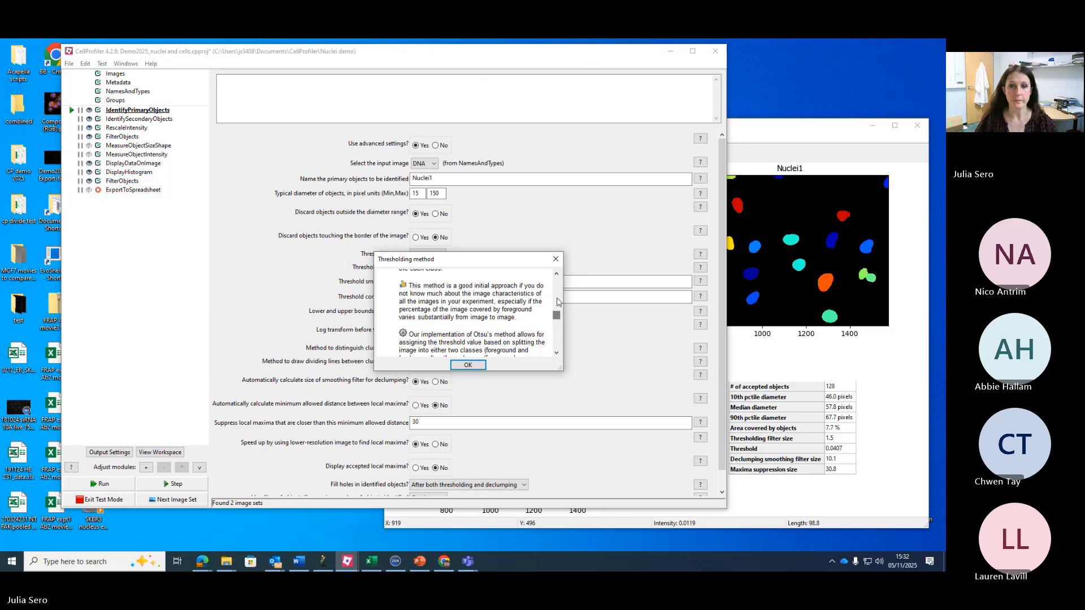
{"action": "left_click", "coordinate": [556, 258]}
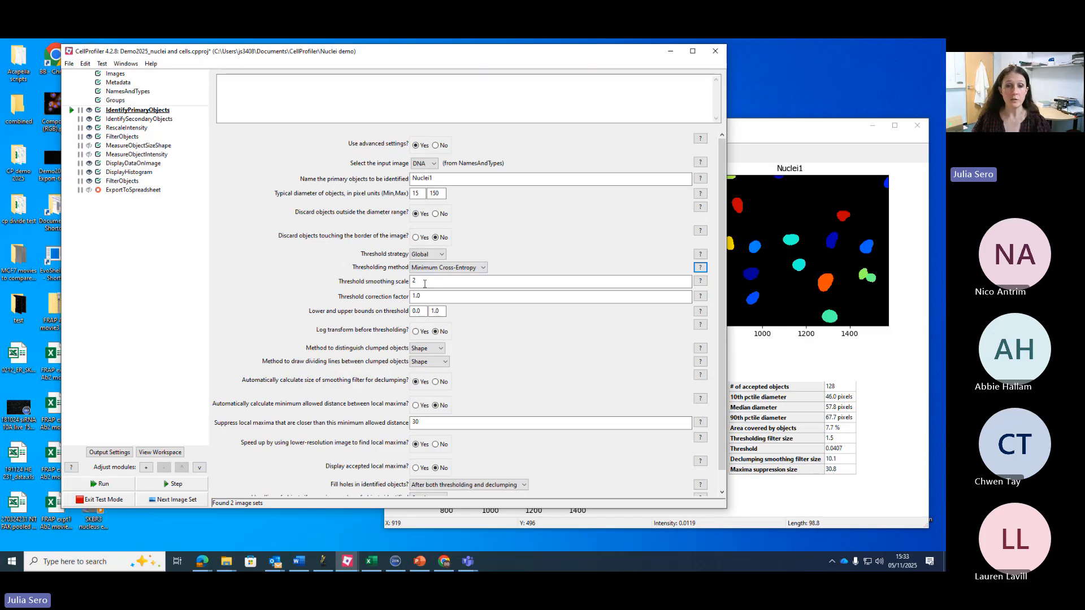
Step: Examine the nuclei in the input image and measure along a line through one nucleus into the surrounding background
{"action": "left_click", "coordinate": [845, 134]}
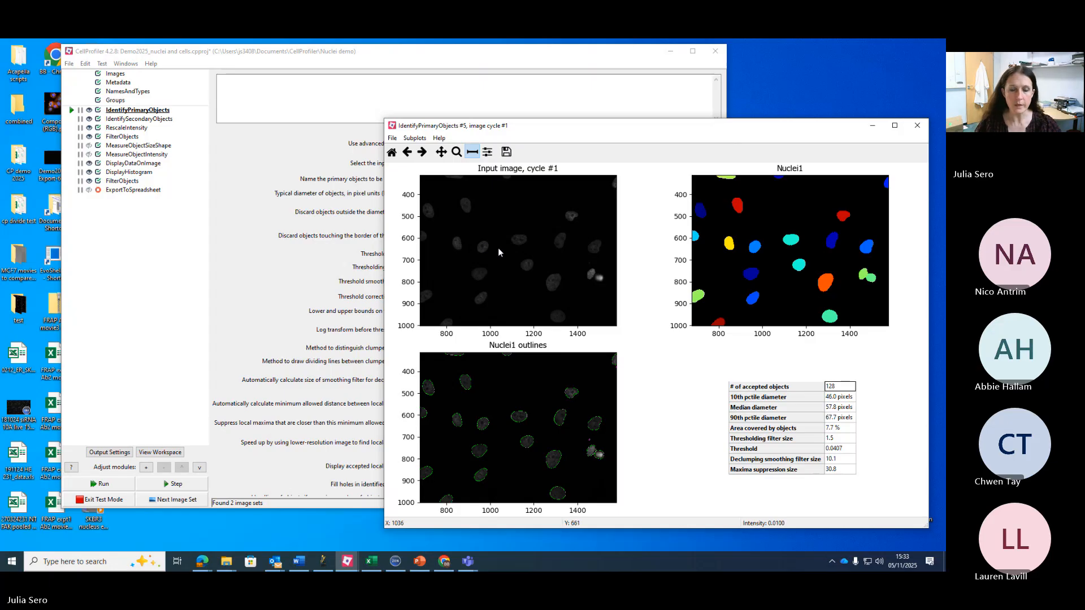
{"action": "left_click", "coordinate": [244, 276]}
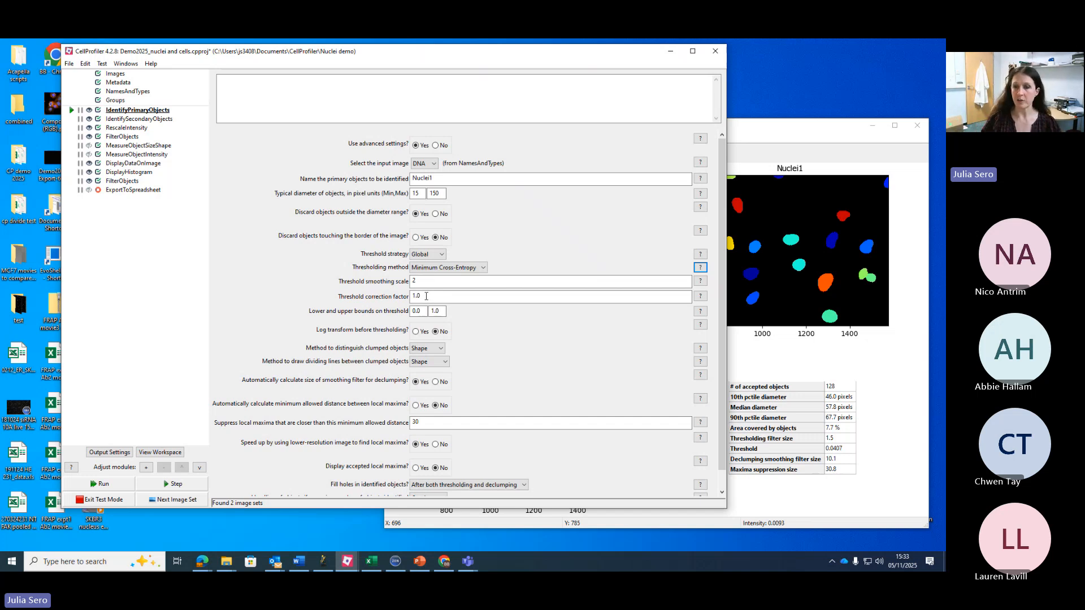
{"action": "left_click", "coordinate": [849, 142]}
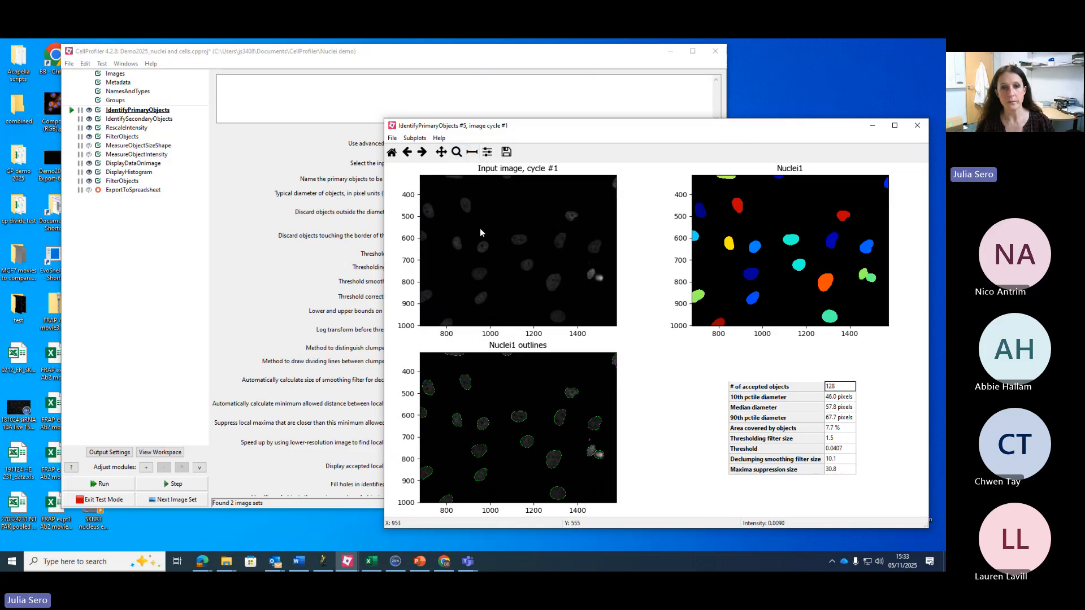
{"action": "left_click", "coordinate": [472, 152]}
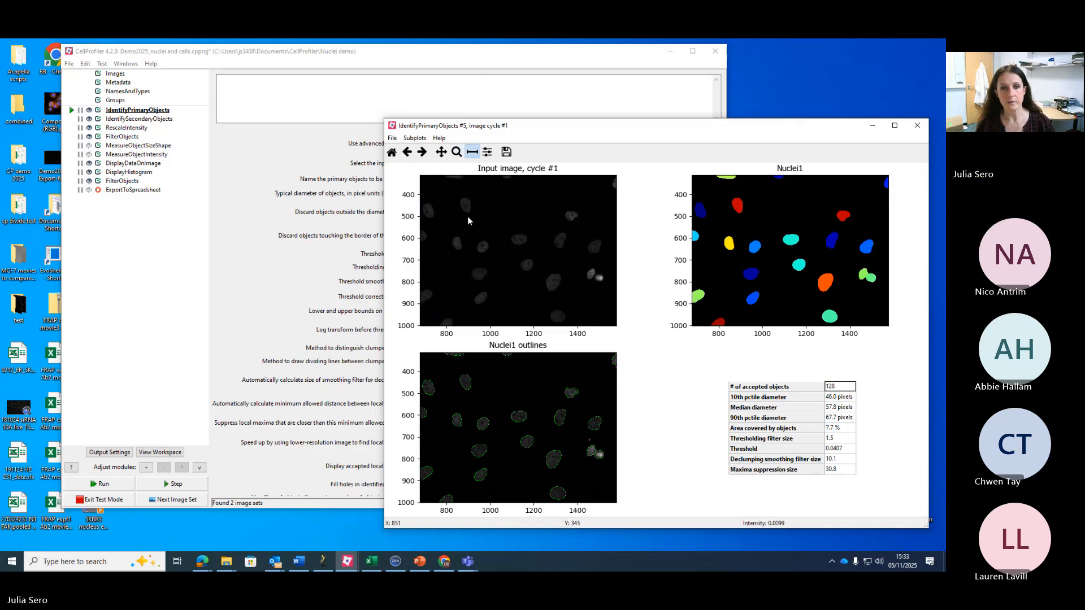
{"action": "left_click_drag", "start_coordinate": [475, 229], "coordinate": [474, 231]}
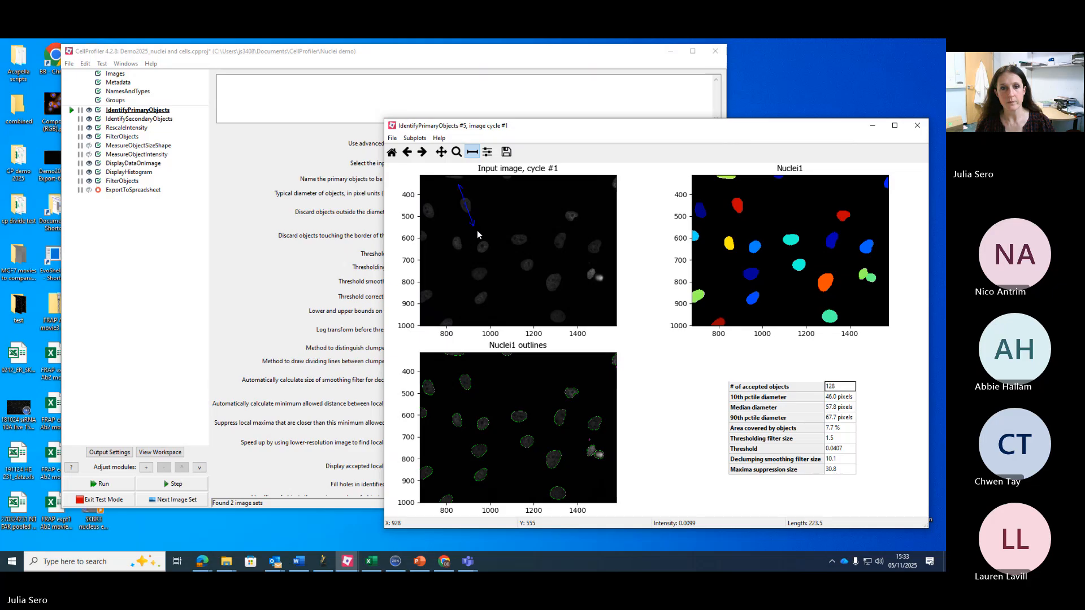
{"action": "left_click_drag", "start_coordinate": [477, 231], "coordinate": [474, 231]}
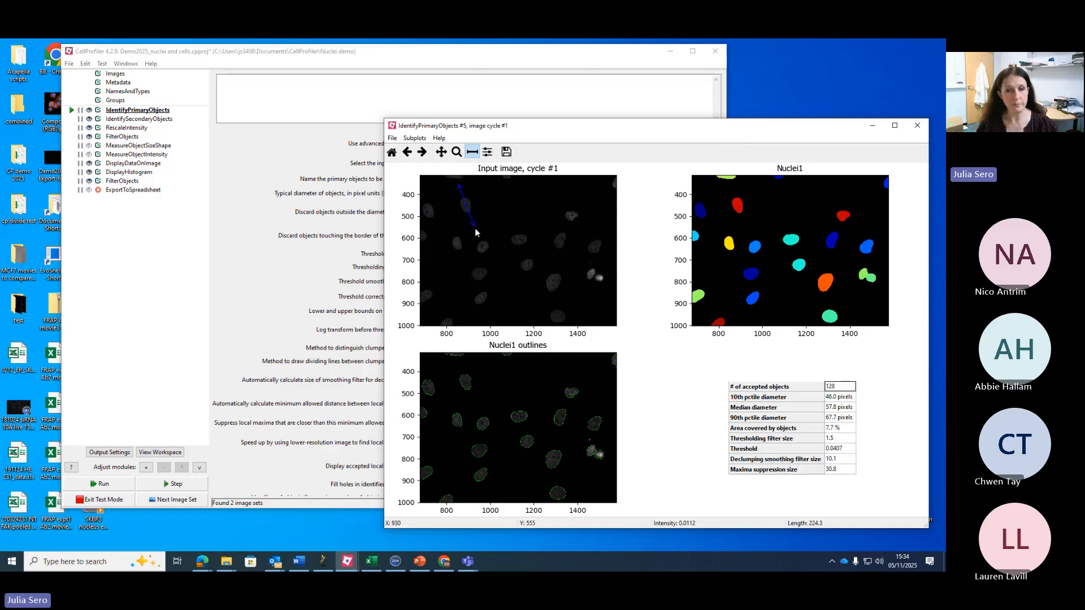
{"action": "left_click_drag", "start_coordinate": [475, 230], "coordinate": [475, 230]}
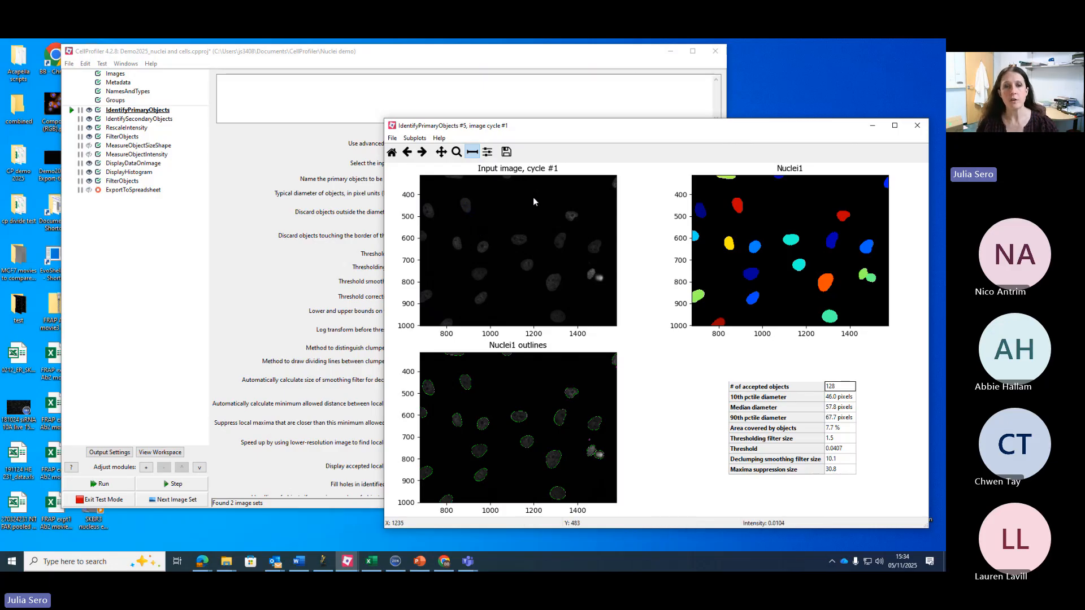
{"action": "left_click", "coordinate": [624, 57]}
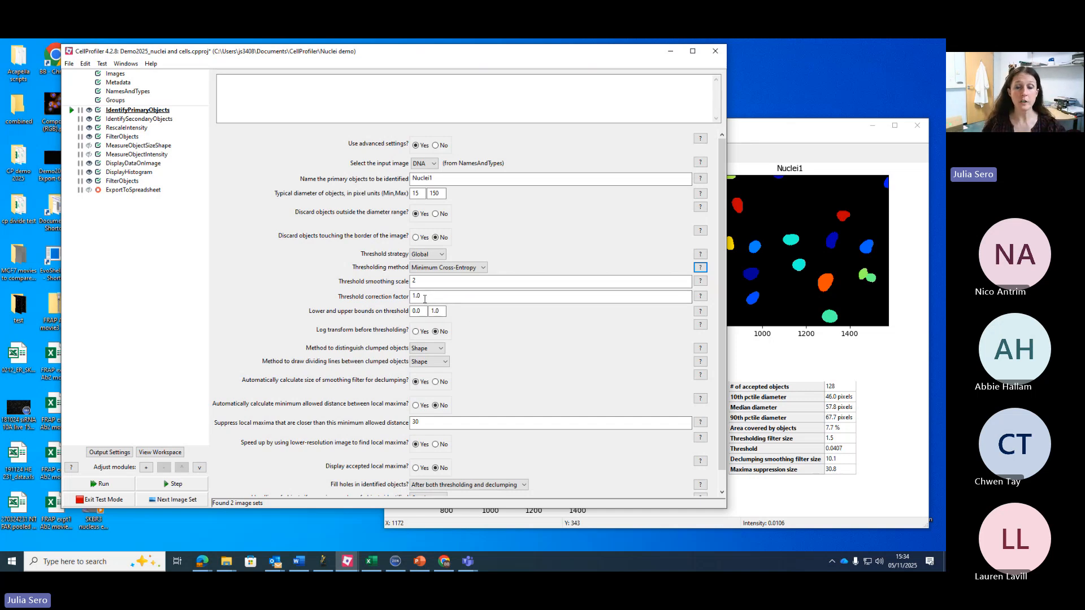
Step: Read the help on the threshold correction factor and review the methods to distinguish clumped objects, keeping Shape
{"action": "left_click", "coordinate": [700, 296]}
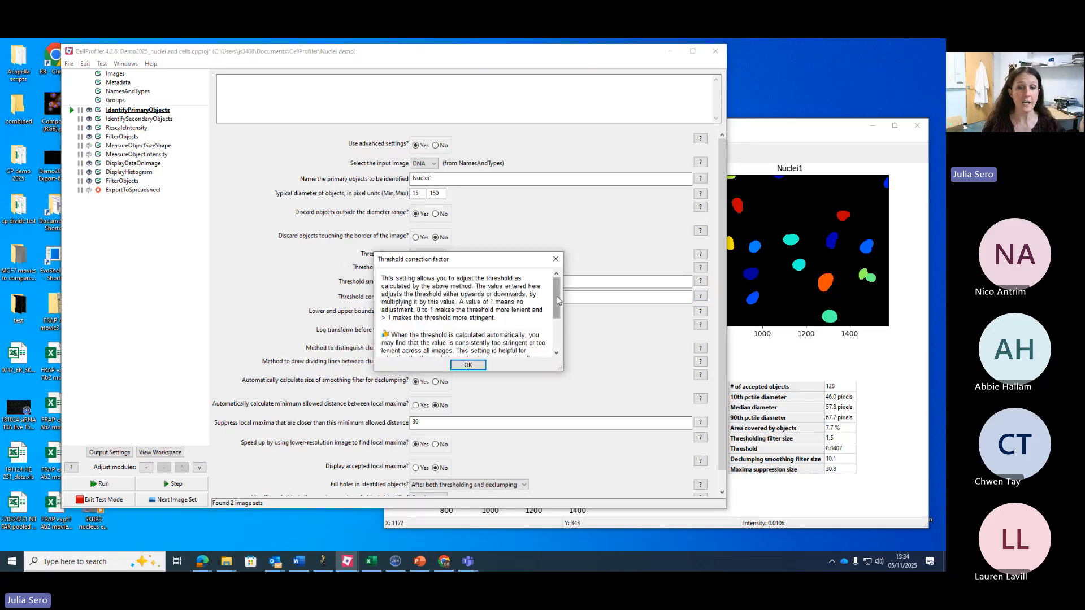
{"action": "mouse_move", "coordinate": [557, 297]}
{"action": "left_mouse_down"}
{"action": "mouse_move", "coordinate": [558, 337]}
{"action": "mouse_move", "coordinate": [561, 307]}
{"action": "left_mouse_up"}
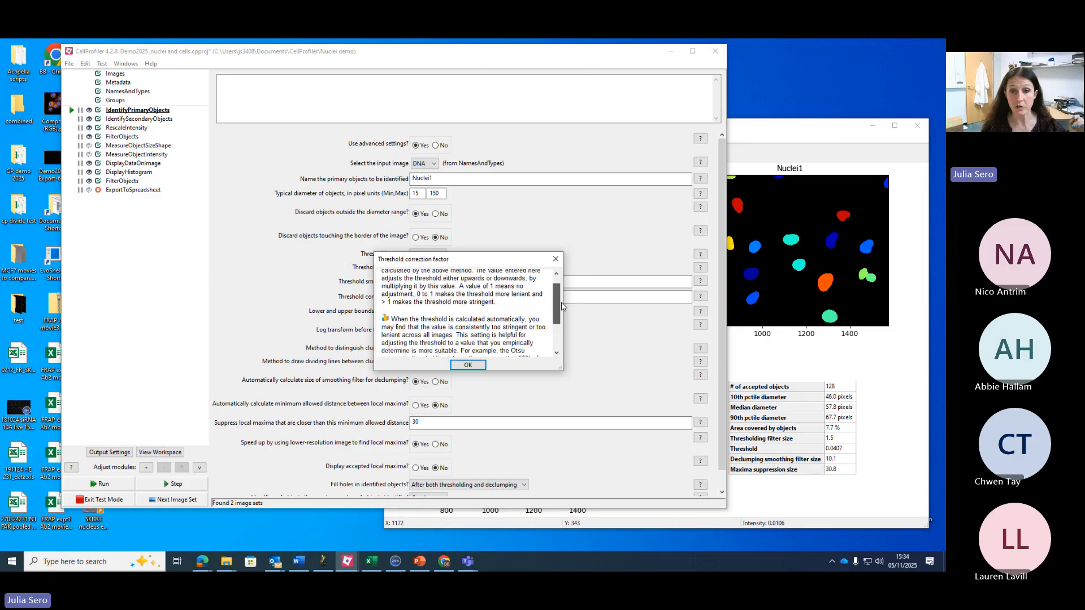
{"action": "left_click", "coordinate": [556, 260]}
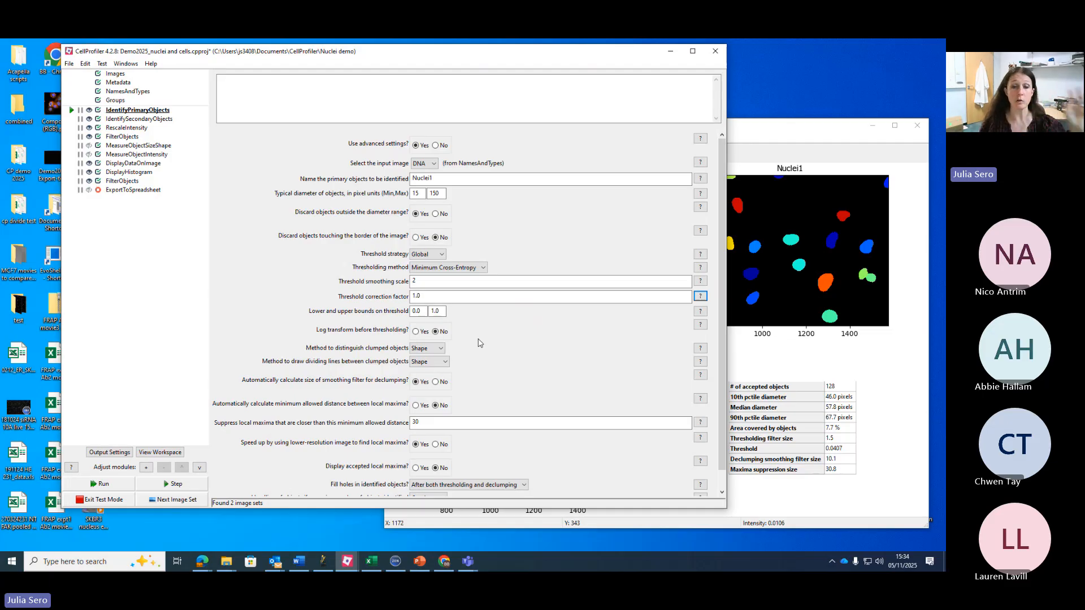
{"action": "left_click", "coordinate": [442, 350]}
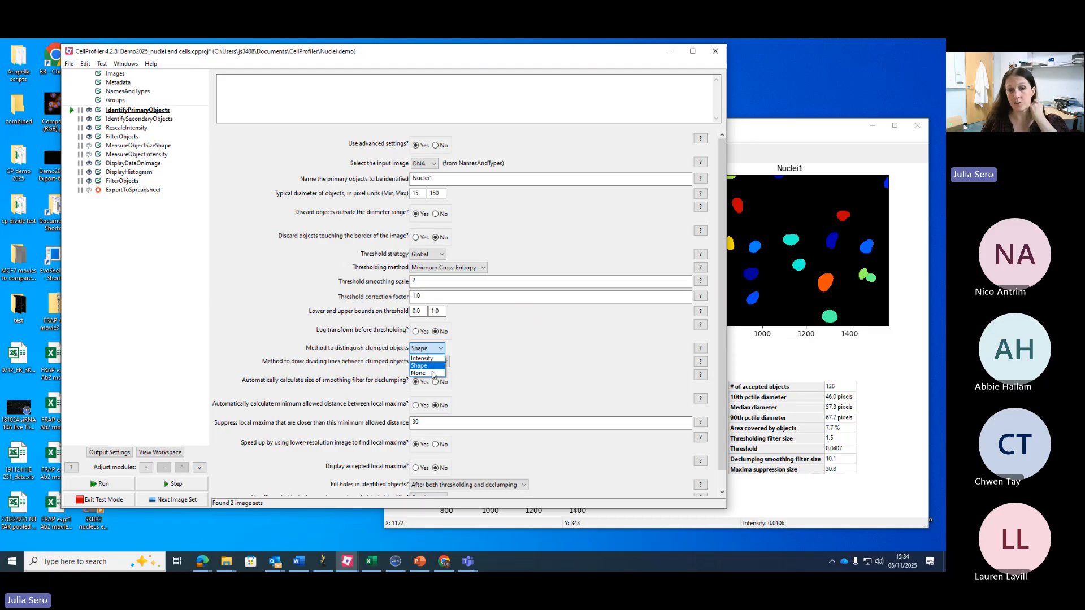
{"action": "left_click", "coordinate": [433, 367]}
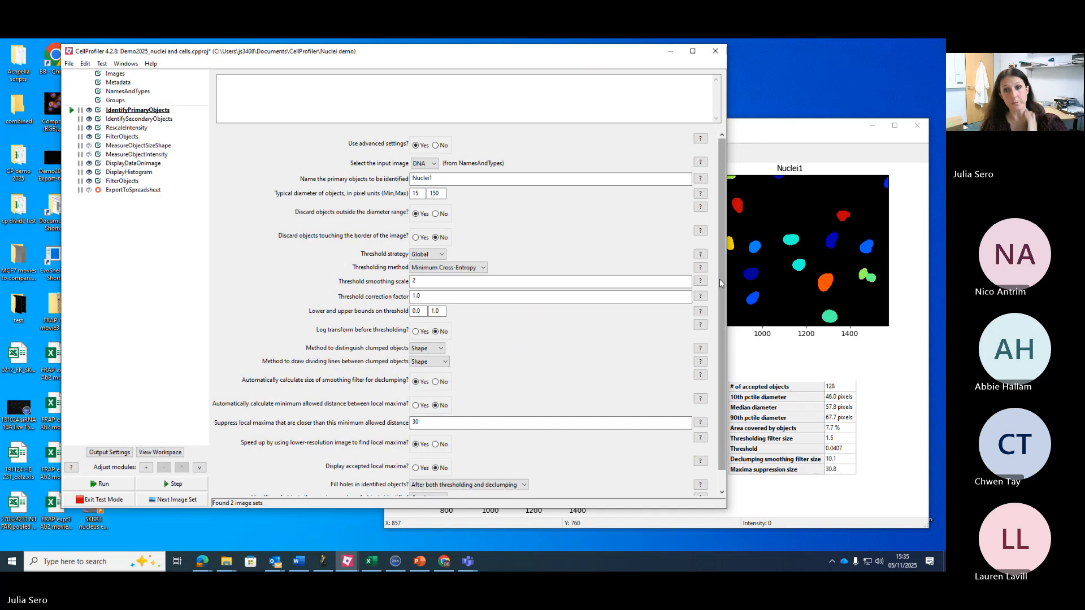
Step: Set the minimum allowed distance for suppressing local maxima to 2, rerun IdentifyPrimaryObjects and inspect a group of nuclei in the Nuclei1 image
{"action": "scroll", "coordinate": [721, 283], "scroll_direction": "down", "scroll_amount": 1}
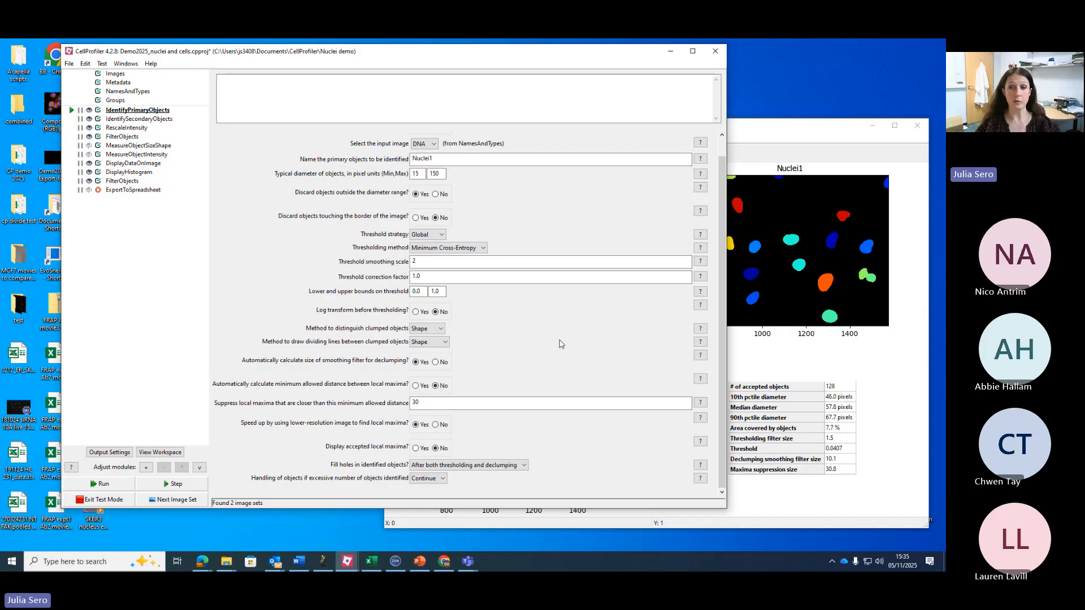
{"action": "double_click", "coordinate": [414, 401]}
{"action": "type", "text": "2"}
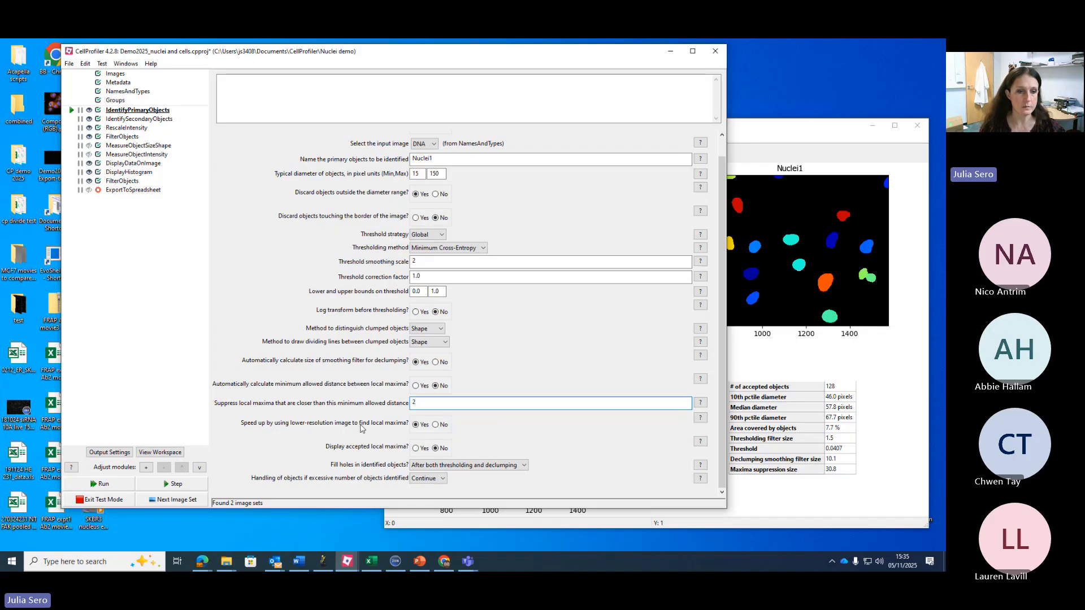
{"action": "left_click", "coordinate": [187, 487]}
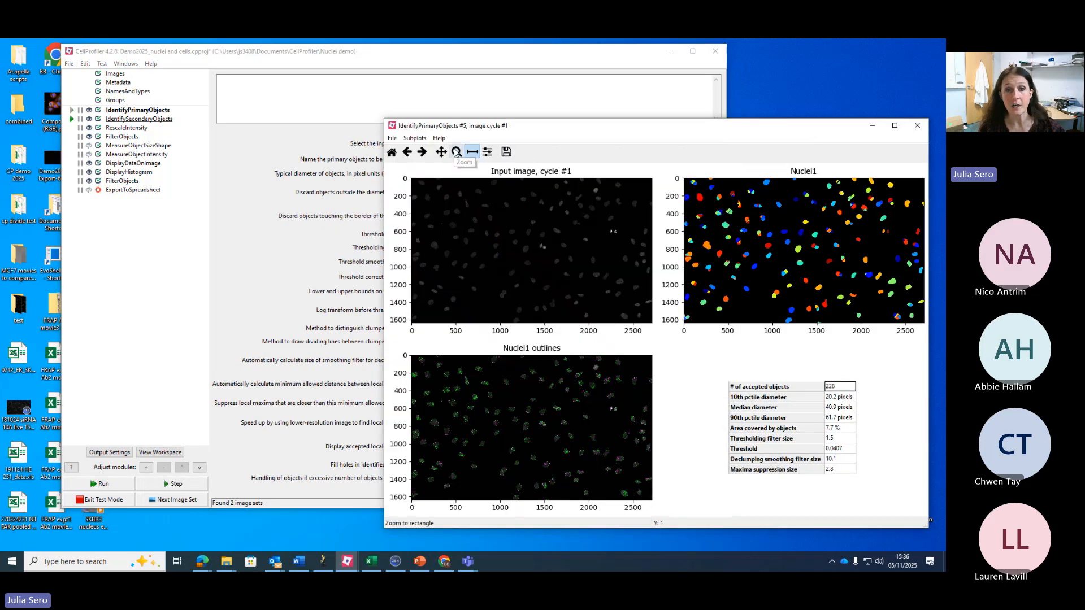
{"action": "left_click", "coordinate": [456, 152]}
{"action": "left_click_drag", "start_coordinate": [793, 214], "coordinate": [879, 281]}
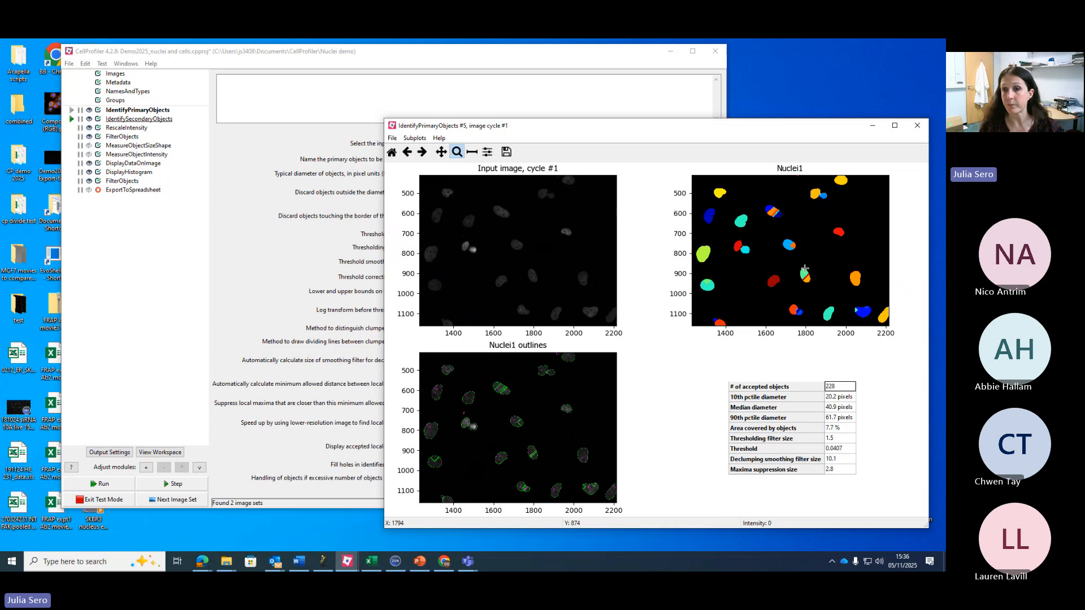
Step: Set the minimum allowed distance for suppressing local maxima to 30 and rerun IdentifyPrimaryObjects
{"action": "left_click", "coordinate": [629, 65]}
{"action": "left_click_drag", "start_coordinate": [427, 402], "coordinate": [406, 401]}
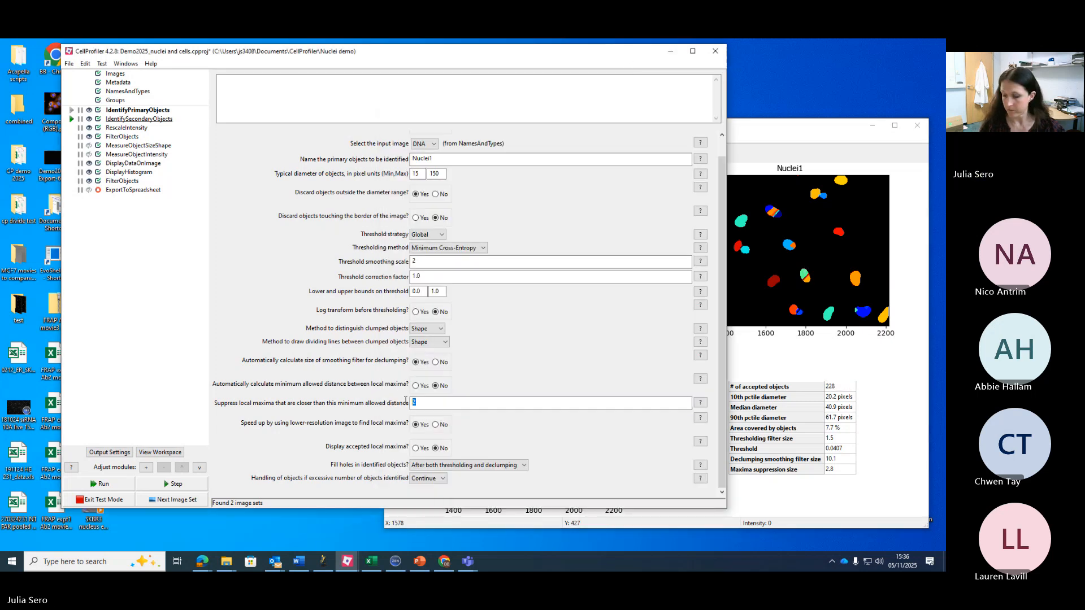
{"action": "type", "text": "30"}
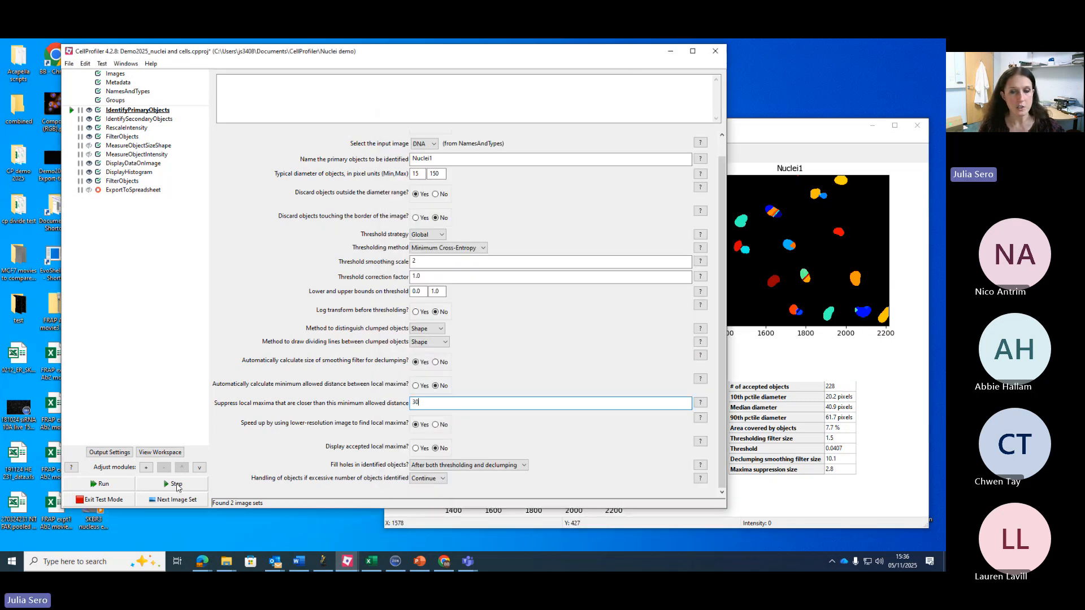
{"action": "left_click", "coordinate": [176, 485]}
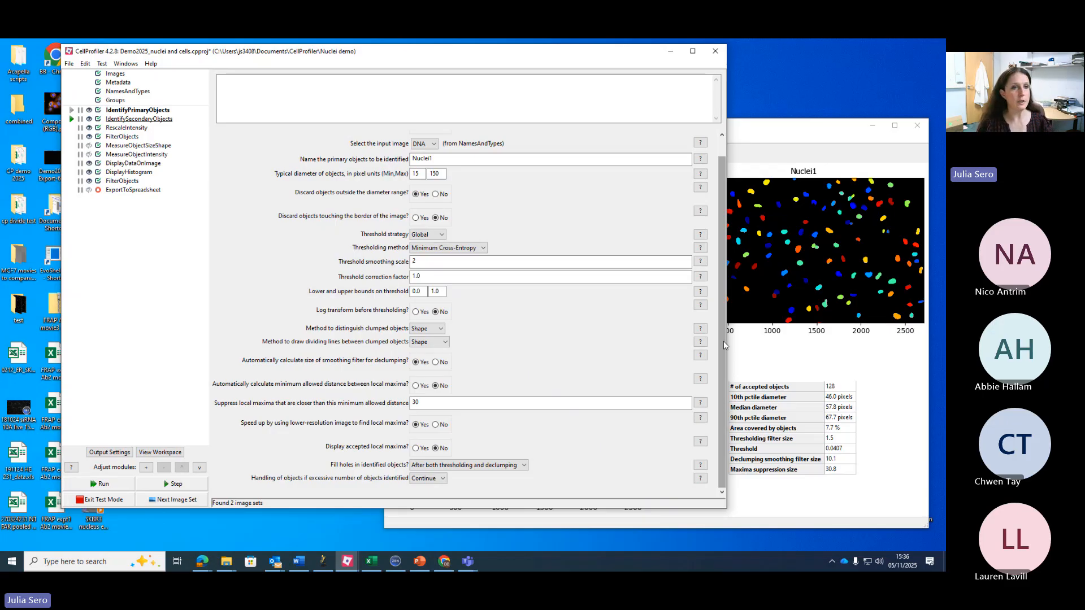
Step: Save the project
{"action": "left_click", "coordinate": [813, 135]}
{"action": "left_click", "coordinate": [237, 242]}
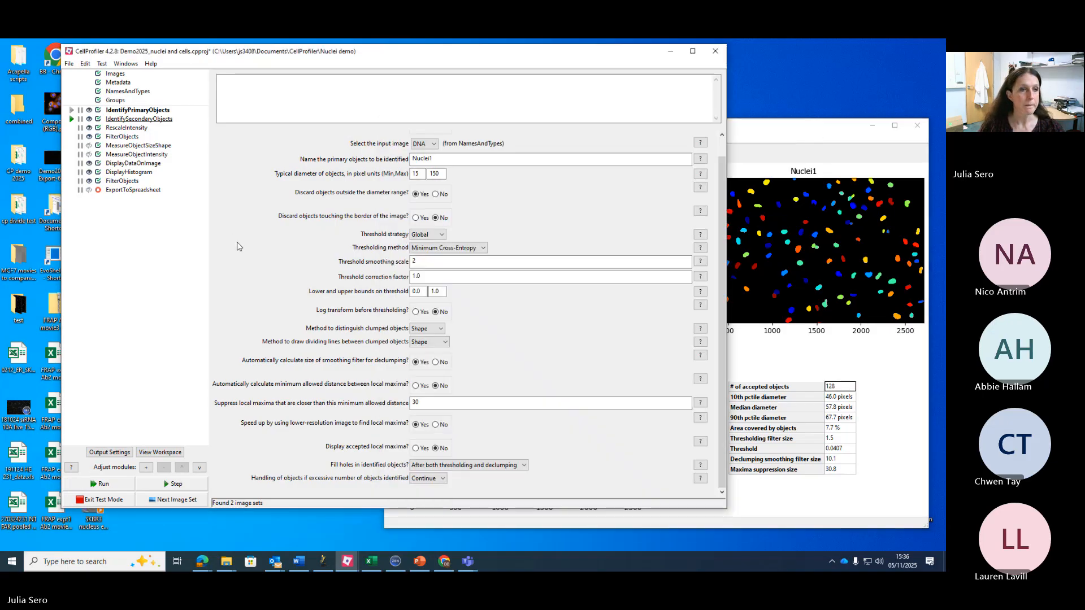
{"action": "left_click", "coordinate": [69, 63]}
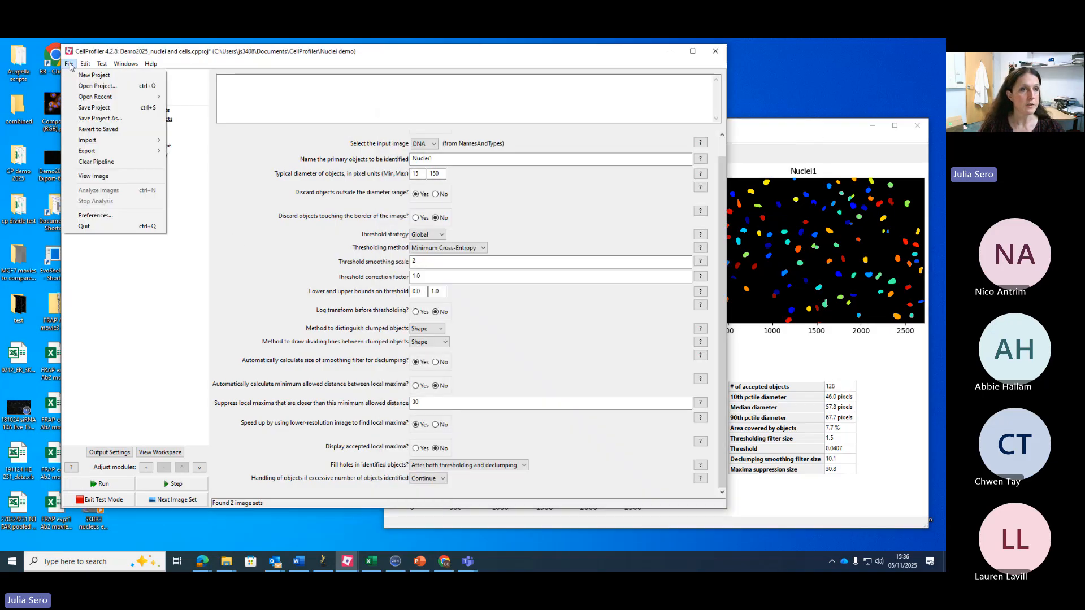
{"action": "left_click", "coordinate": [93, 108]}
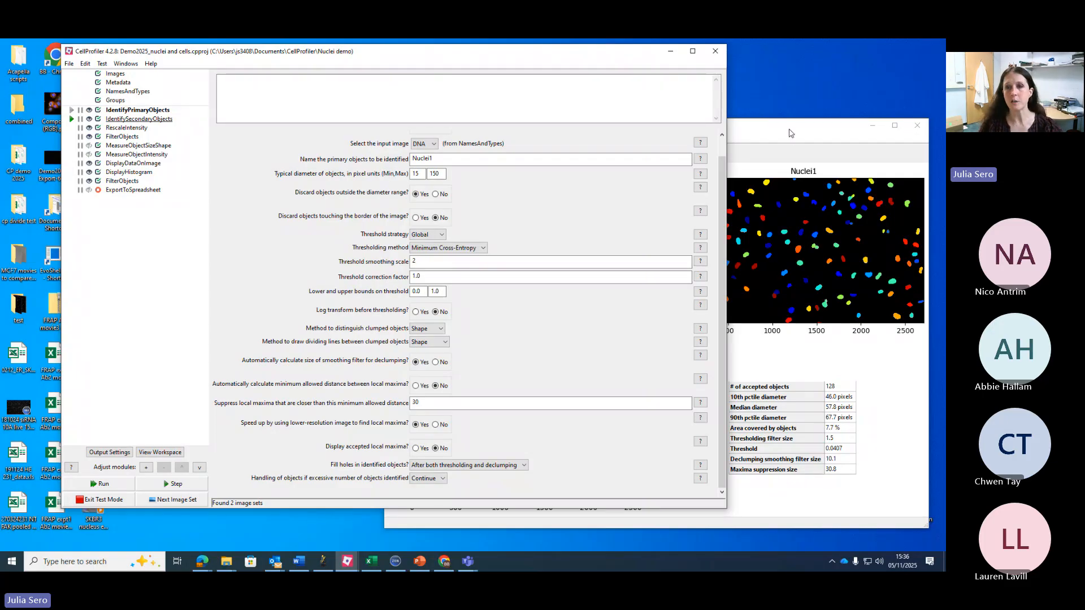
Step: Examine the Nuclei1 segmentation and outlines in the IdentifyPrimaryObjects result window, and minimize it
{"action": "left_click_drag", "start_coordinate": [791, 132], "coordinate": [631, 86]}
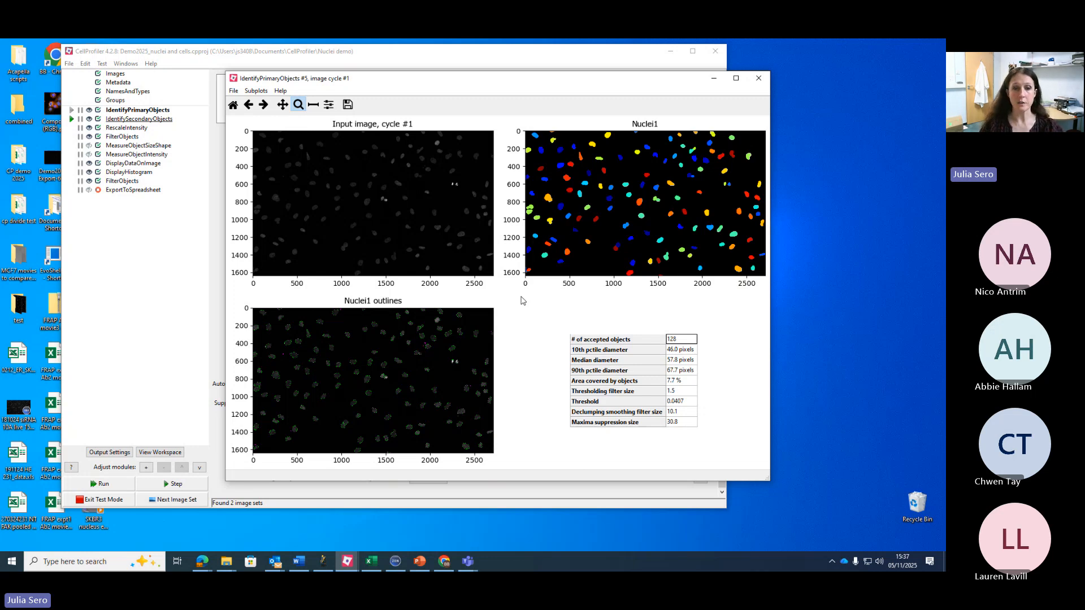
{"action": "left_click", "coordinate": [714, 80]}
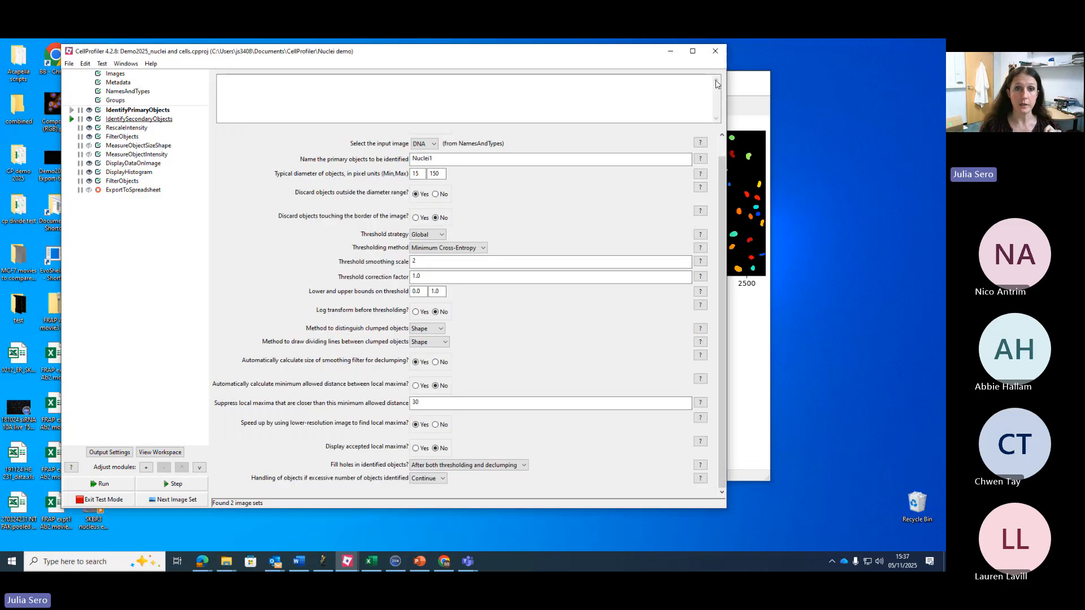
Step: In the IdentifySecondaryObjects module, choose Actin as the input image and Nuclei1 as the input objects
{"action": "left_click", "coordinate": [147, 121]}
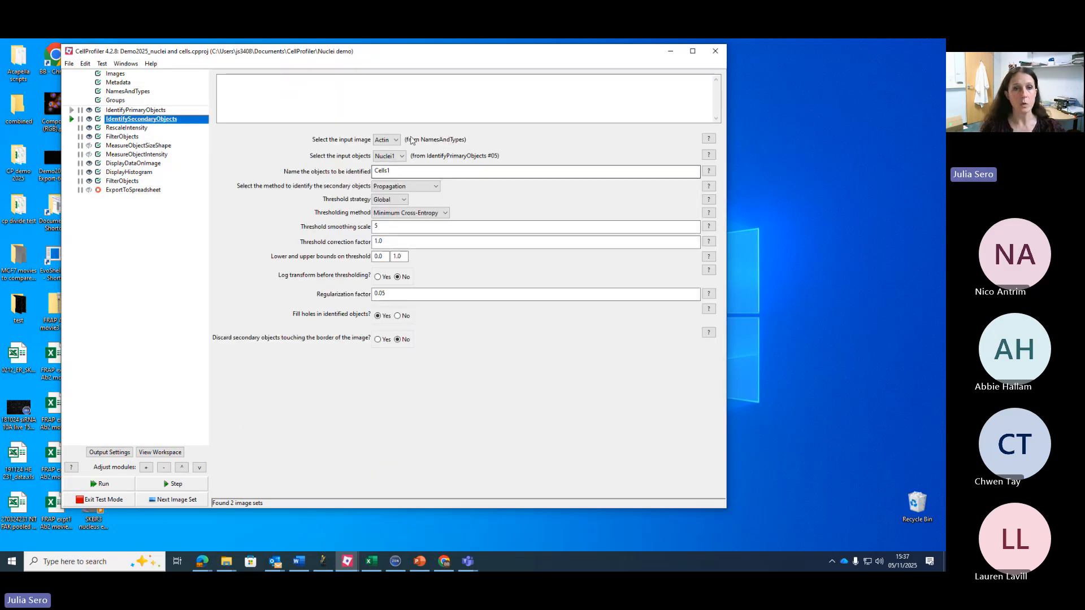
{"action": "left_click", "coordinate": [396, 140]}
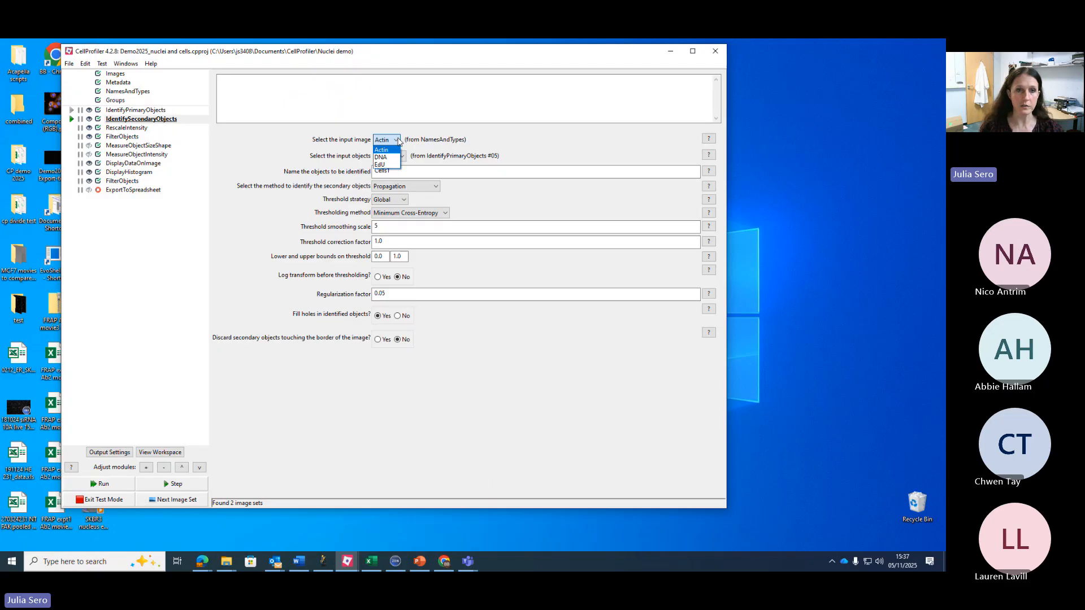
{"action": "left_click", "coordinate": [389, 151]}
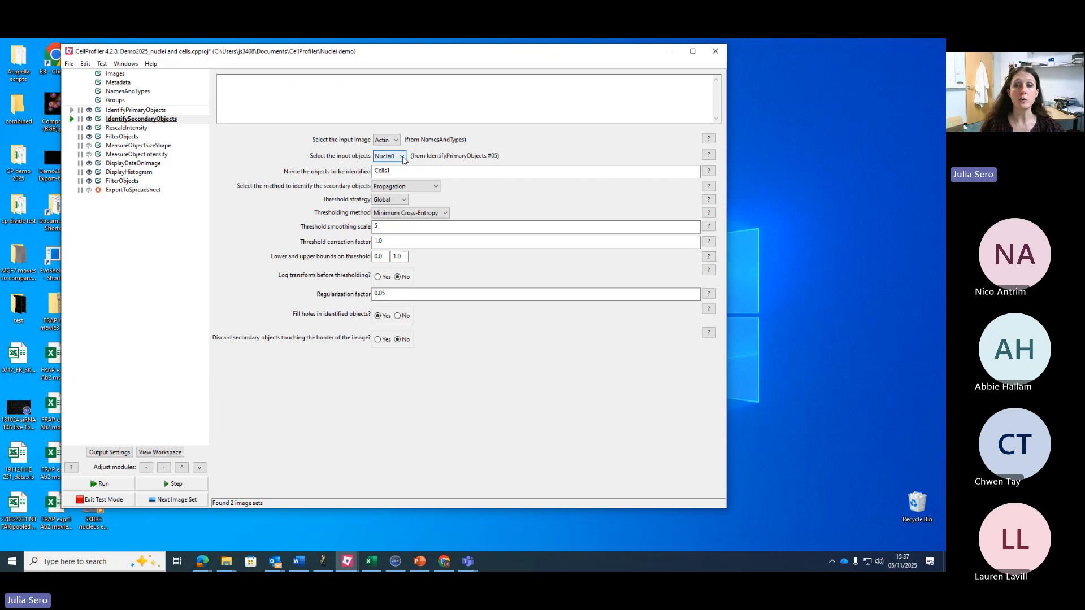
{"action": "left_click", "coordinate": [708, 155]}
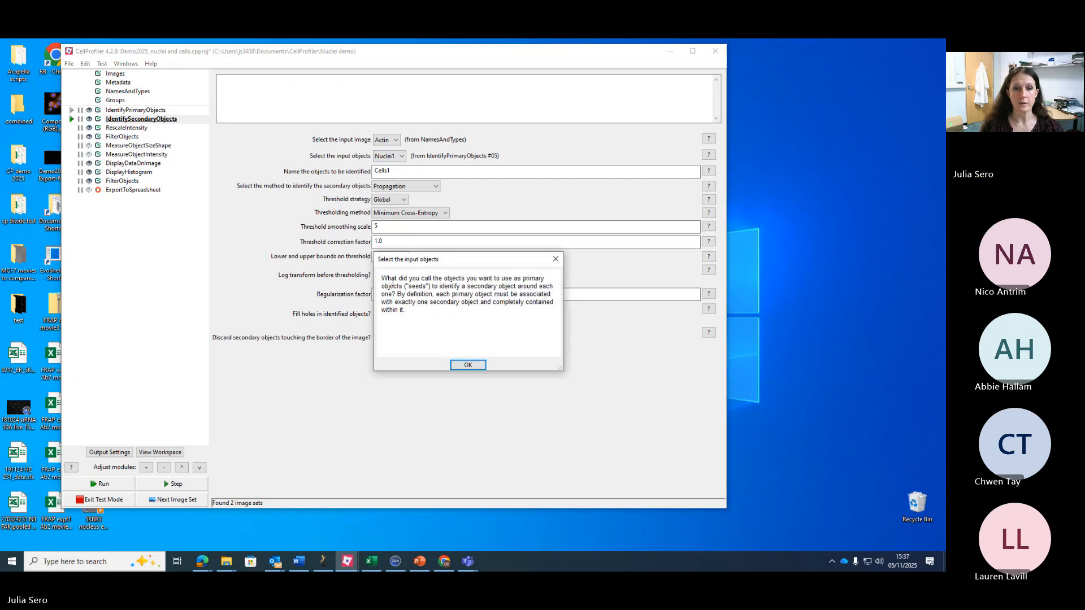
{"action": "left_click", "coordinate": [556, 258]}
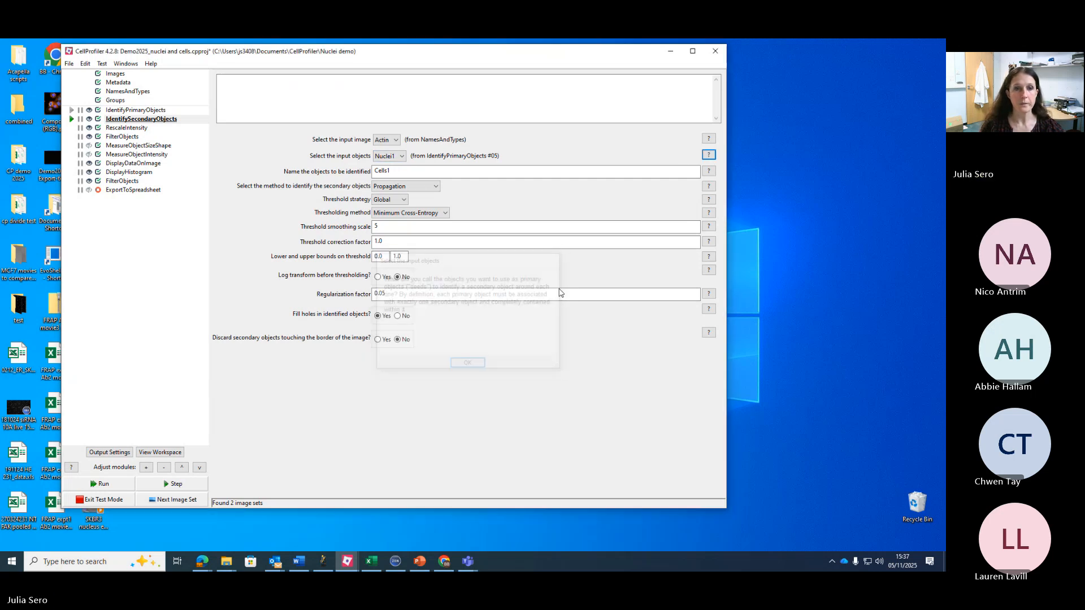
{"action": "left_click", "coordinate": [401, 157]}
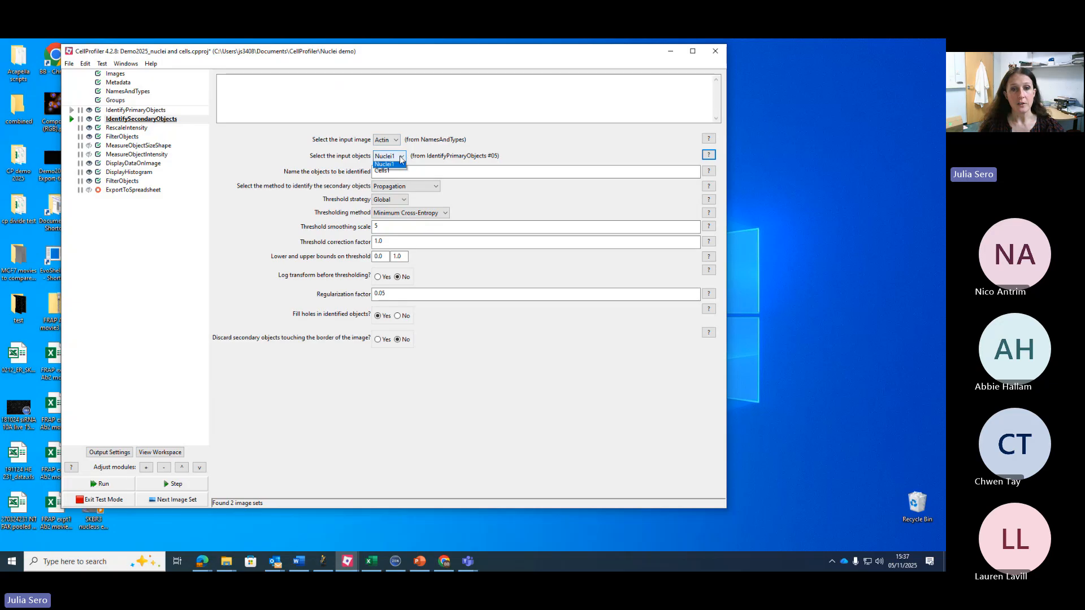
{"action": "left_click", "coordinate": [401, 165]}
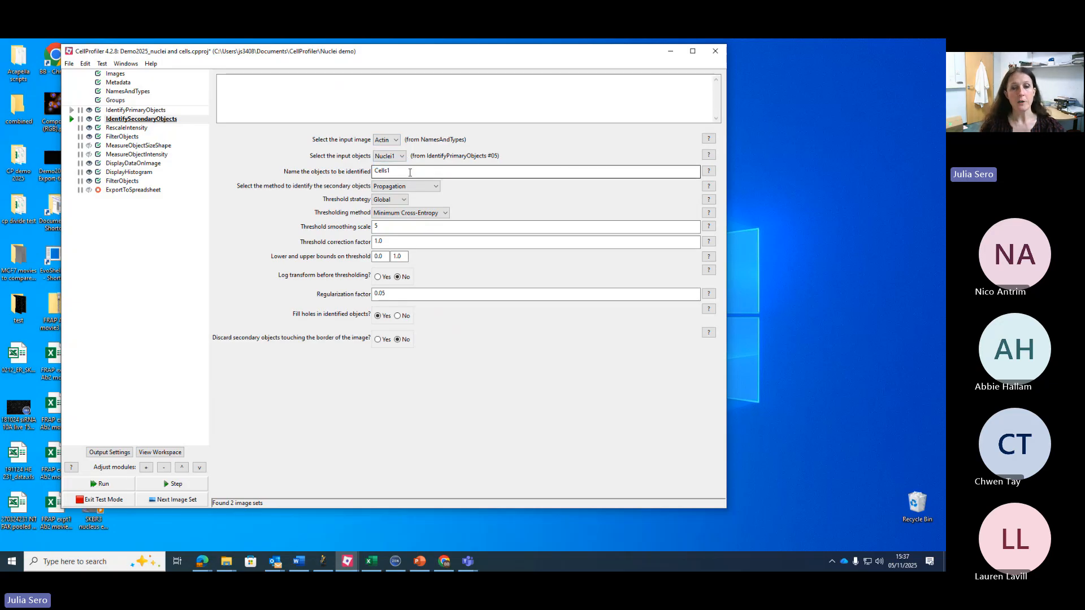
Step: Run only the IdentifySecondaryObjects module in test mode on the current image set, with its objects named Cells1
{"action": "left_click", "coordinate": [411, 172]}
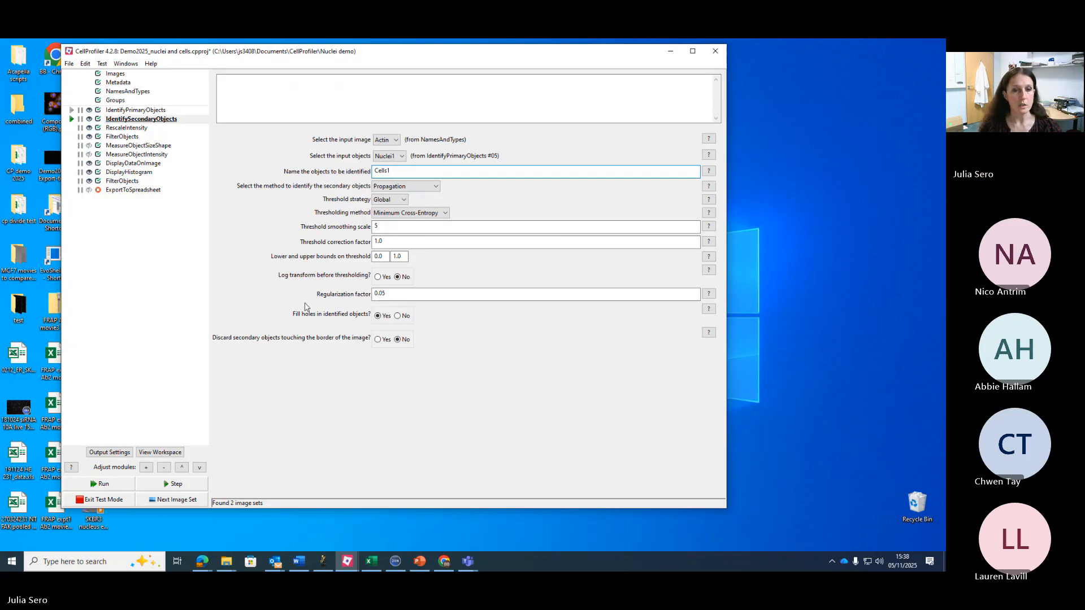
{"action": "left_click", "coordinate": [185, 485]}
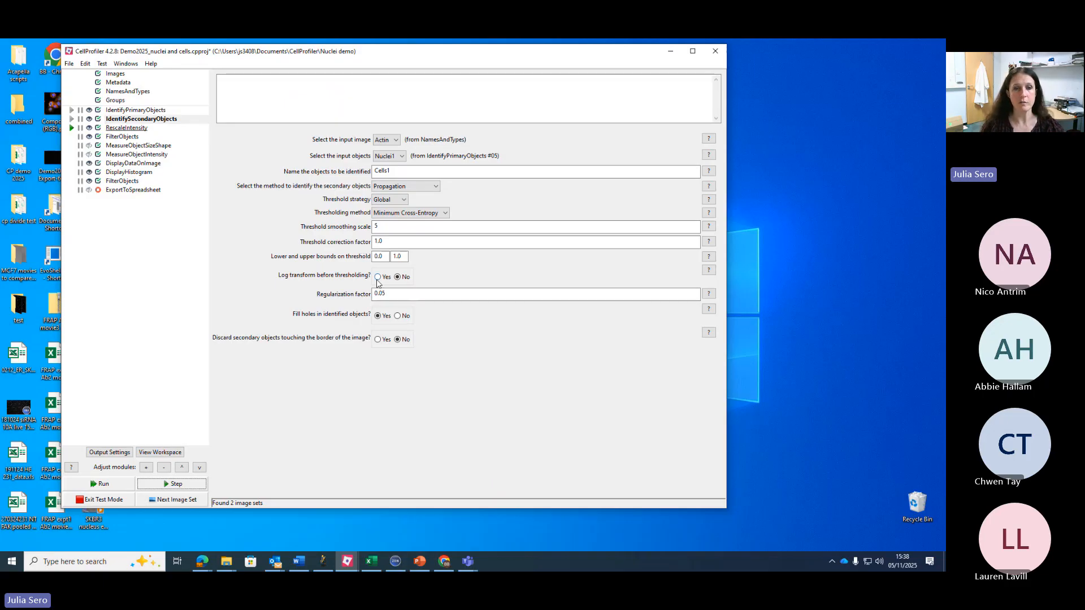
Step: Read the help text on the regularization factor, enlarging its window to show the full explanation, and close it
{"action": "left_click", "coordinate": [709, 293]}
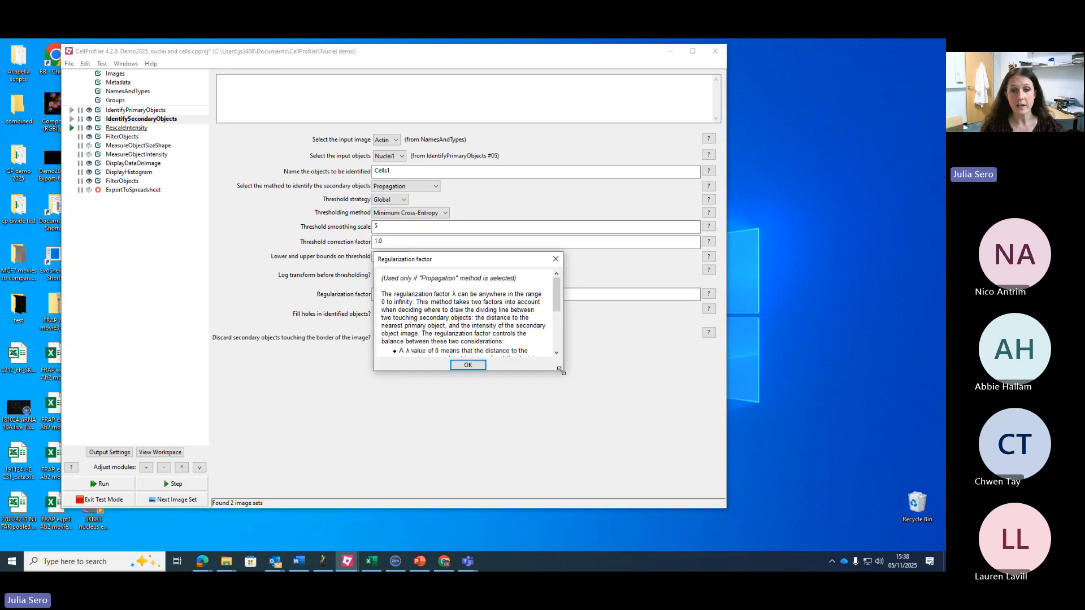
{"action": "left_click_drag", "start_coordinate": [562, 372], "coordinate": [626, 449]}
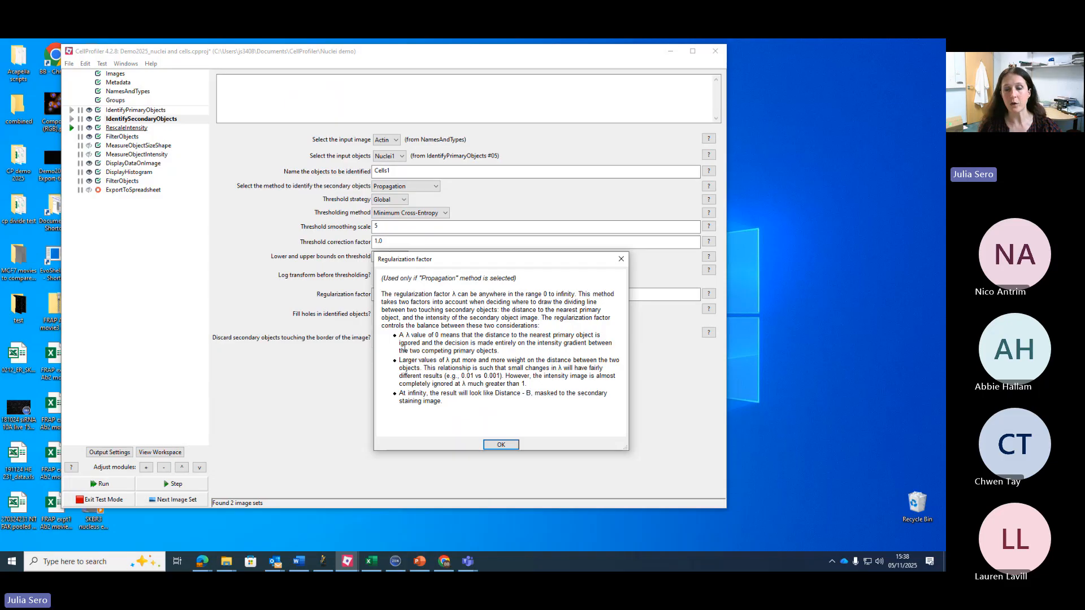
{"action": "left_click", "coordinate": [620, 260]}
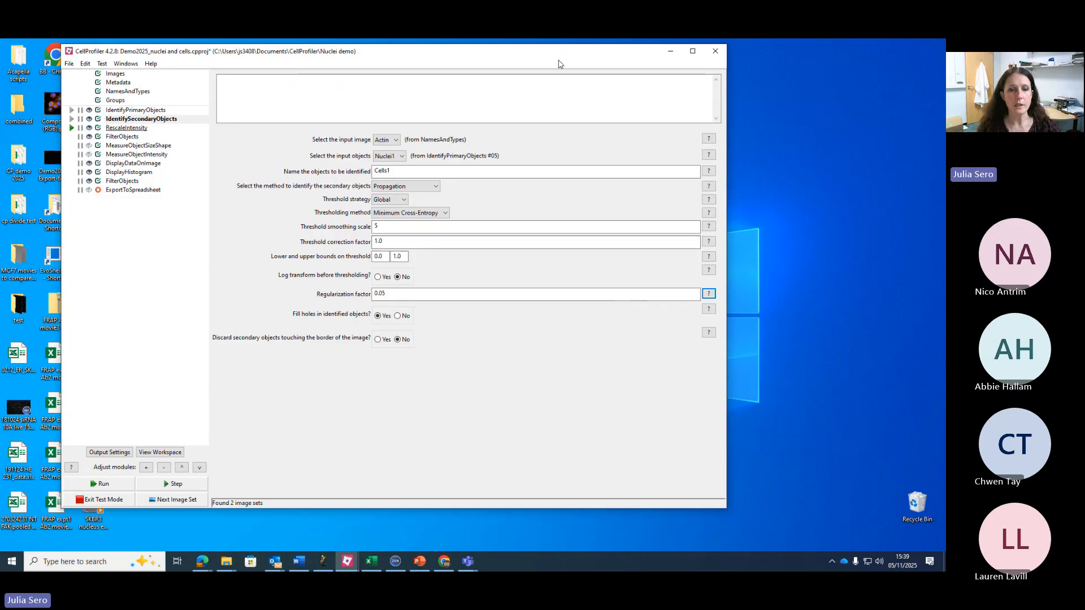
Step: Enlarge the IdentifySecondaryObjects result window and zoom in on part of the Nuclei1 and Cells1 outlines image
{"action": "mouse_move", "coordinate": [350, 565]}
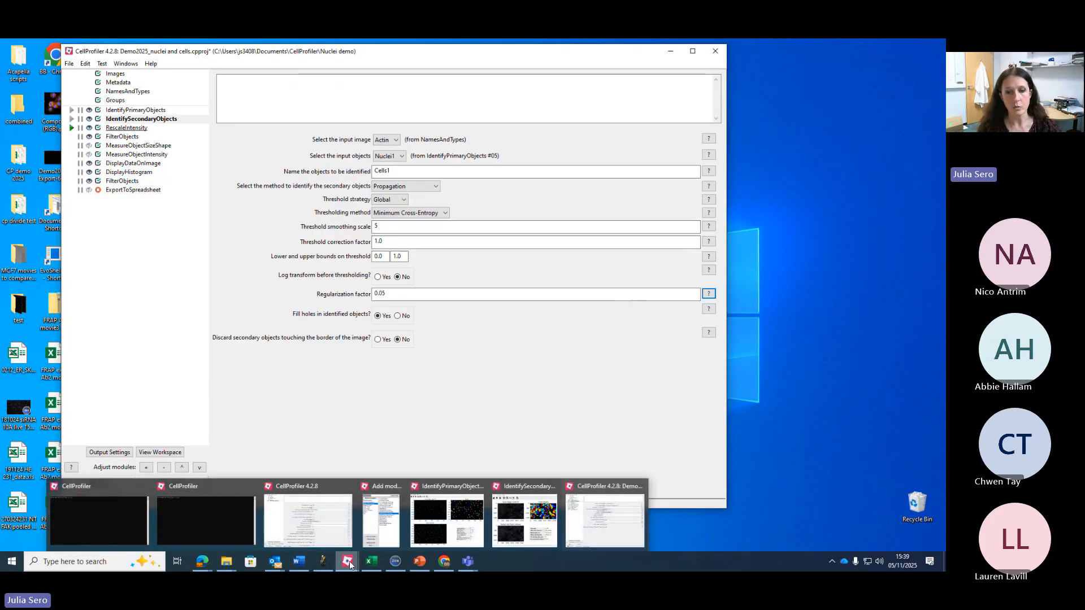
{"action": "left_click", "coordinate": [556, 497]}
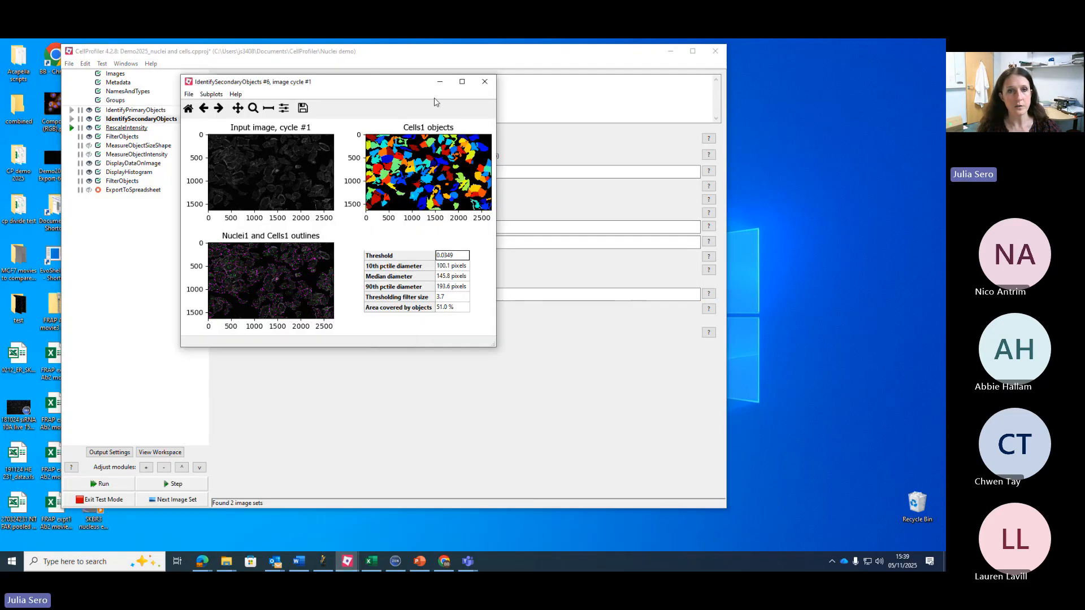
{"action": "left_click_drag", "start_coordinate": [495, 346], "coordinate": [820, 532]}
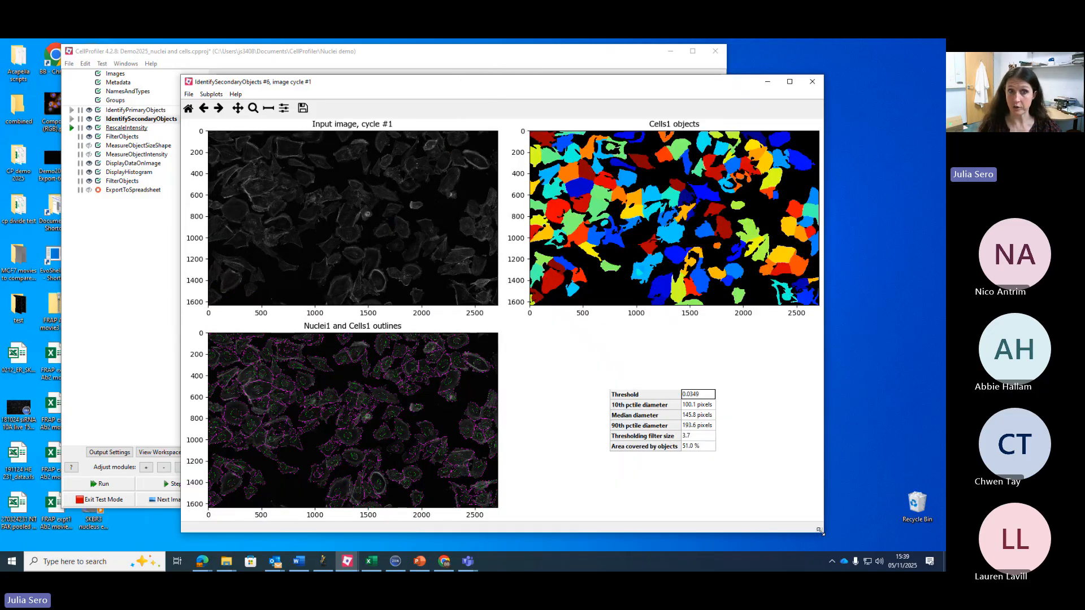
{"action": "left_click", "coordinate": [254, 108]}
{"action": "left_click_drag", "start_coordinate": [361, 356], "coordinate": [462, 439]}
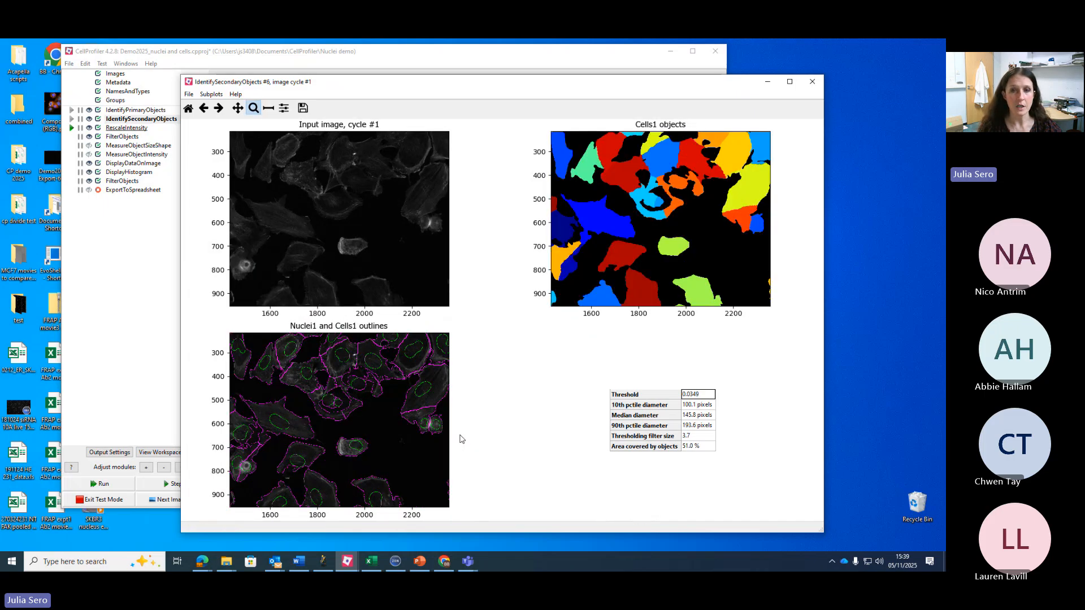
Step: Brighten the displayed actin input image by lowering its maximum brightness to 73
{"action": "right_click", "coordinate": [367, 232]}
{"action": "left_click", "coordinate": [385, 229]}
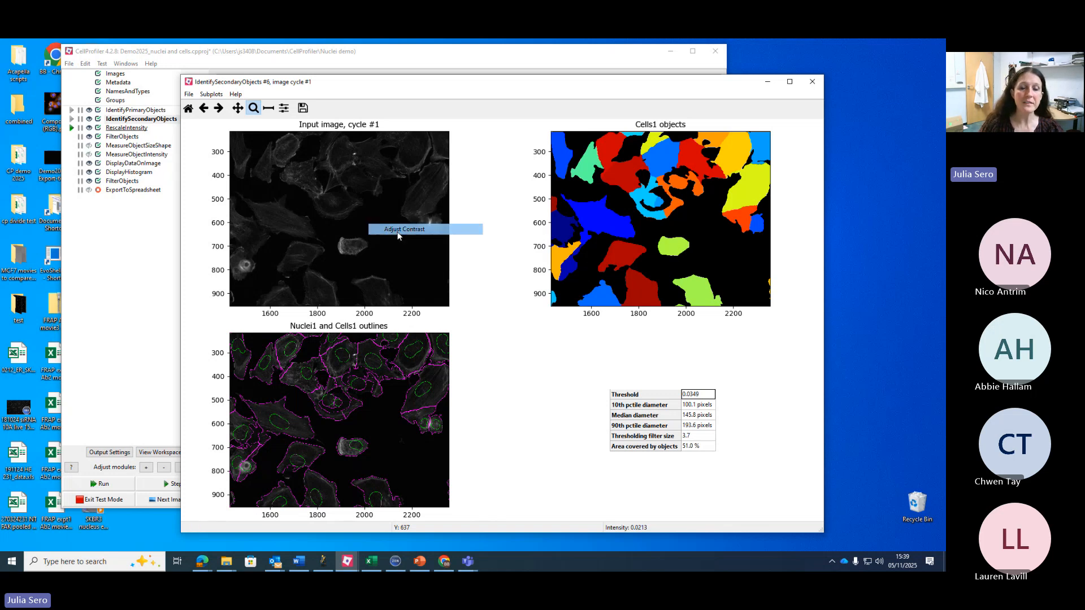
{"action": "left_click_drag", "start_coordinate": [249, 127], "coordinate": [503, 117]}
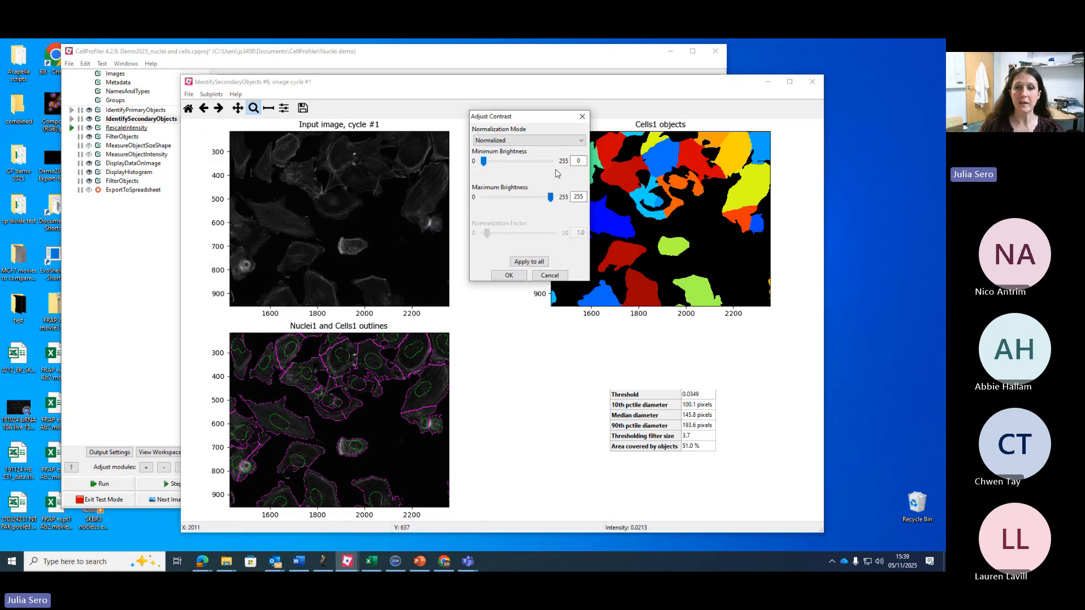
{"action": "left_click_drag", "start_coordinate": [550, 197], "coordinate": [504, 204]}
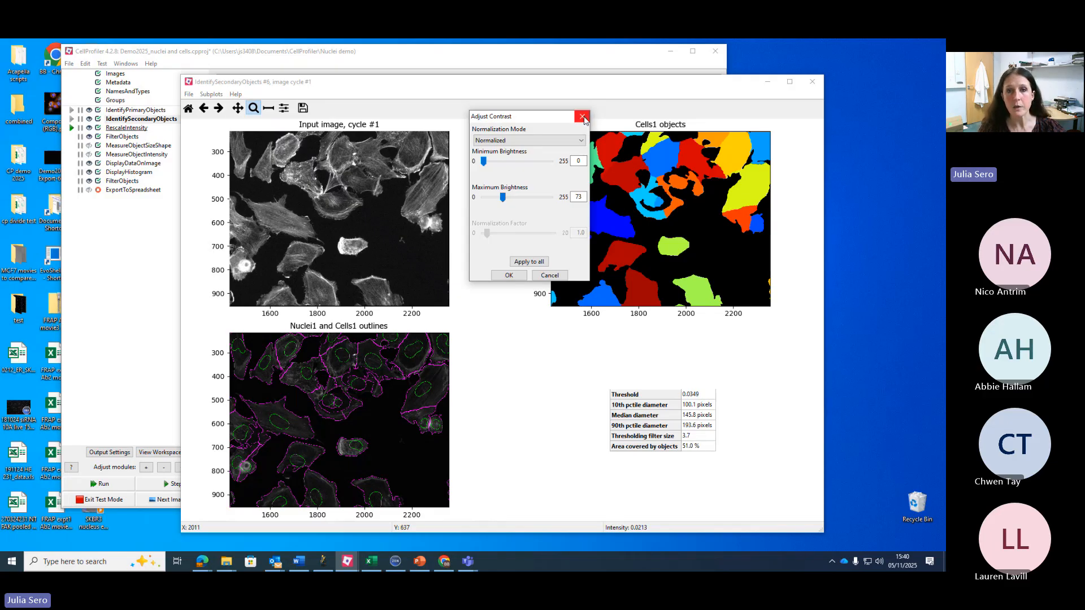
{"action": "left_click_drag", "start_coordinate": [546, 121], "coordinate": [877, 237]}
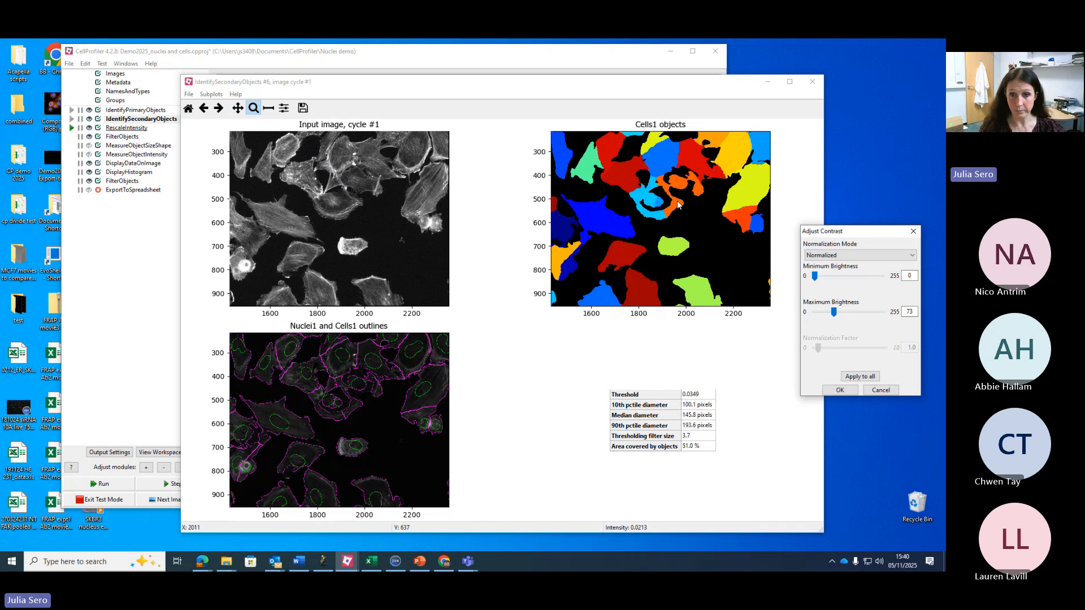
{"action": "left_click", "coordinate": [913, 232]}
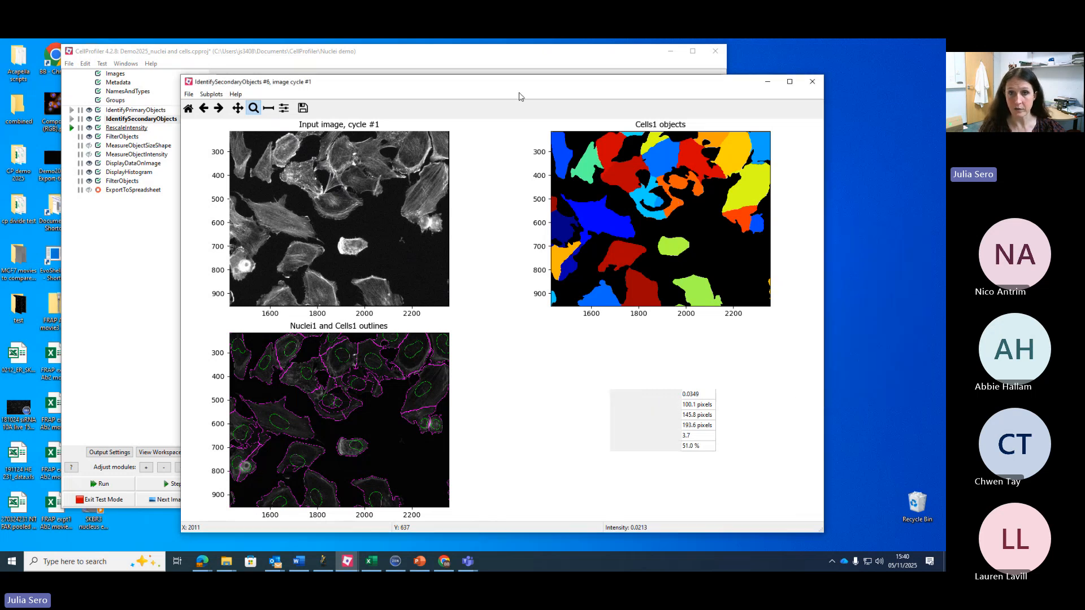
Step: Move the RescaleIntensity module up the pipeline so that it runs before IdentifySecondaryObjects
{"action": "left_click", "coordinate": [582, 60]}
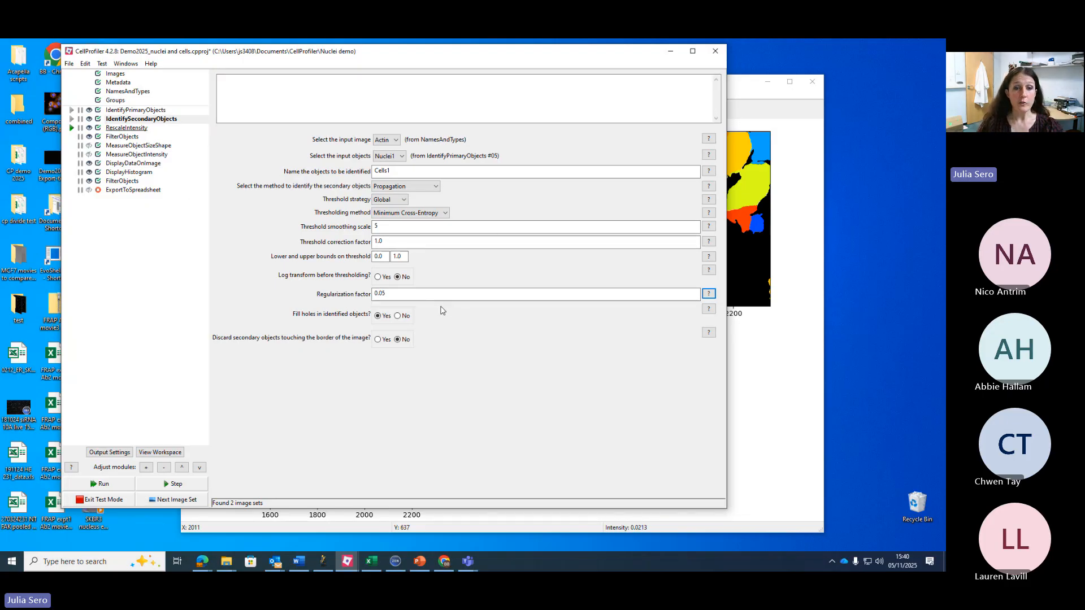
{"action": "left_click", "coordinate": [134, 129]}
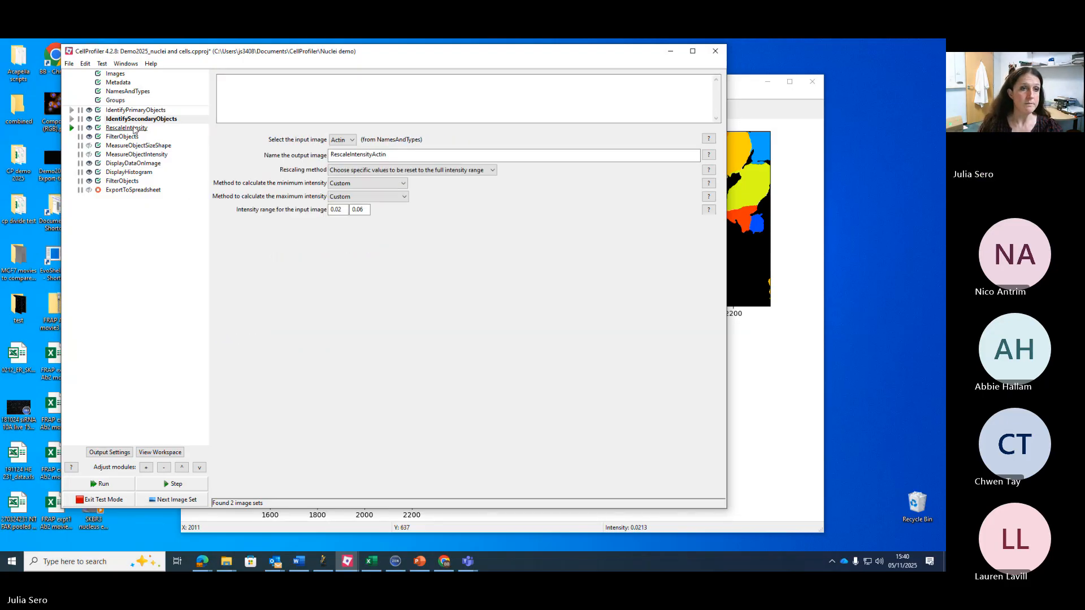
{"action": "left_click", "coordinate": [182, 468]}
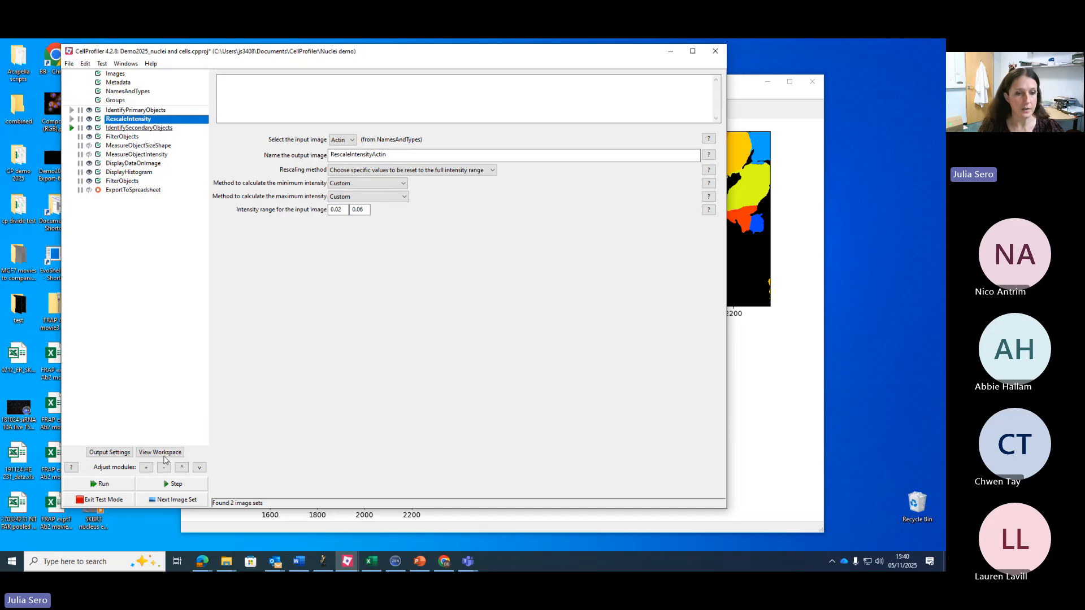
Step: Search the available modules for "res" and browse the complete list of all modules
{"action": "left_click", "coordinate": [146, 467]}
{"action": "left_click_drag", "start_coordinate": [282, 55], "coordinate": [753, 94]}
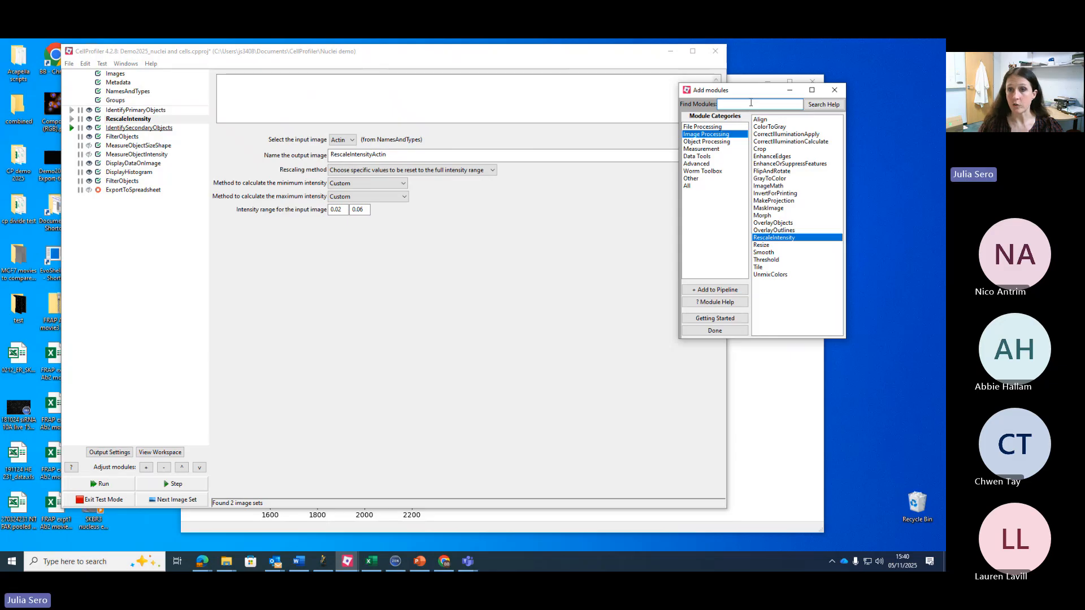
{"action": "type", "text": "res"}
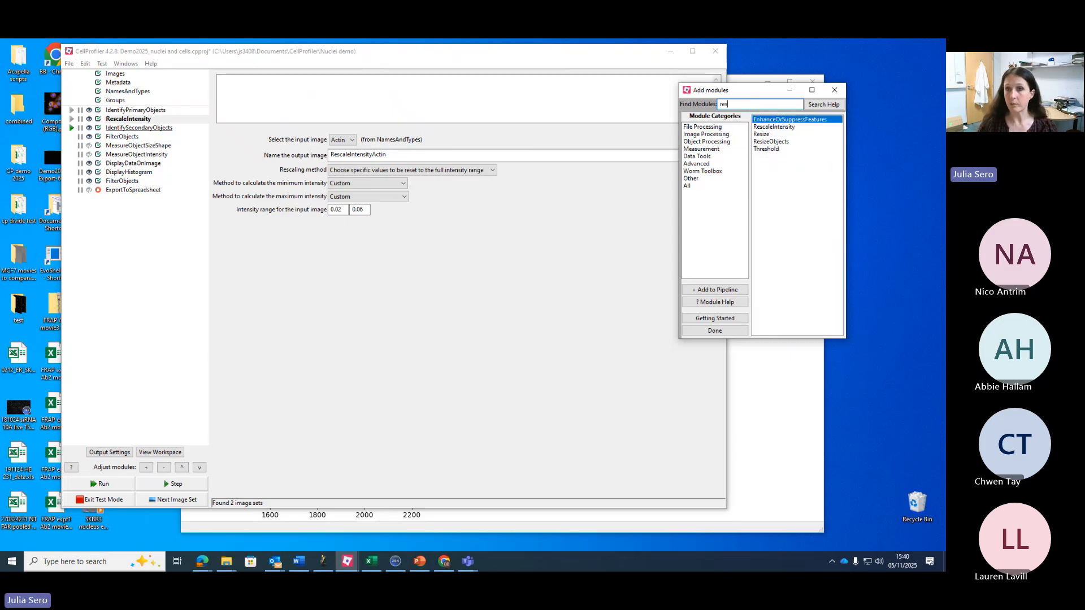
{"action": "left_click", "coordinate": [689, 187]}
{"action": "mouse_move", "coordinate": [842, 138]}
{"action": "left_mouse_down"}
{"action": "mouse_move", "coordinate": [849, 303]}
{"action": "mouse_move", "coordinate": [847, 125]}
{"action": "left_mouse_up"}
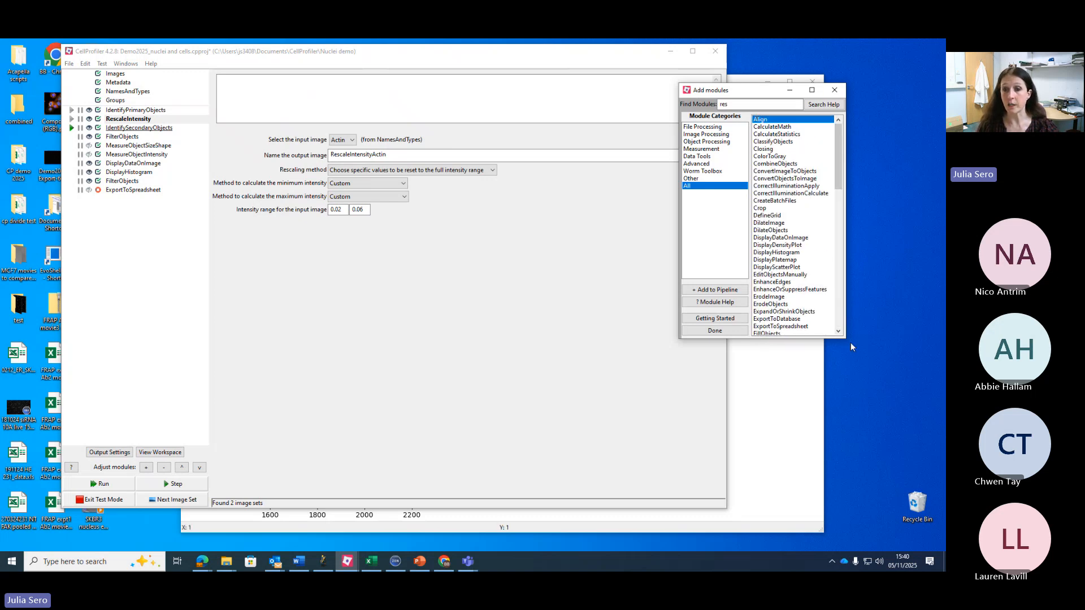
{"action": "left_click_drag", "start_coordinate": [756, 94], "coordinate": [852, 102]}
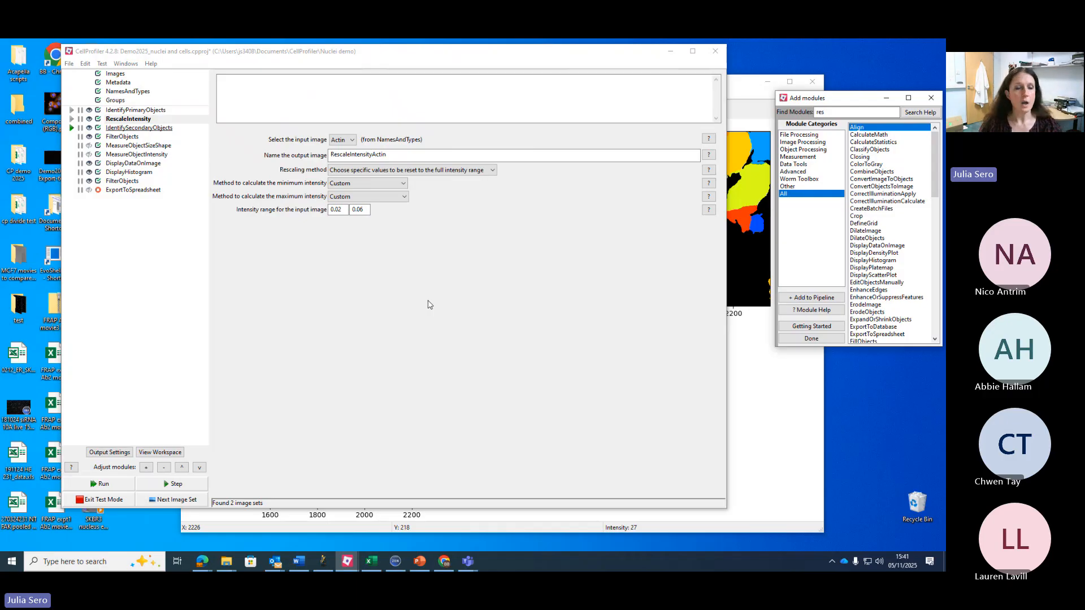
Step: Open the scene 0638 Cy3 image from the Images module's file list for viewing
{"action": "left_click", "coordinate": [126, 74]}
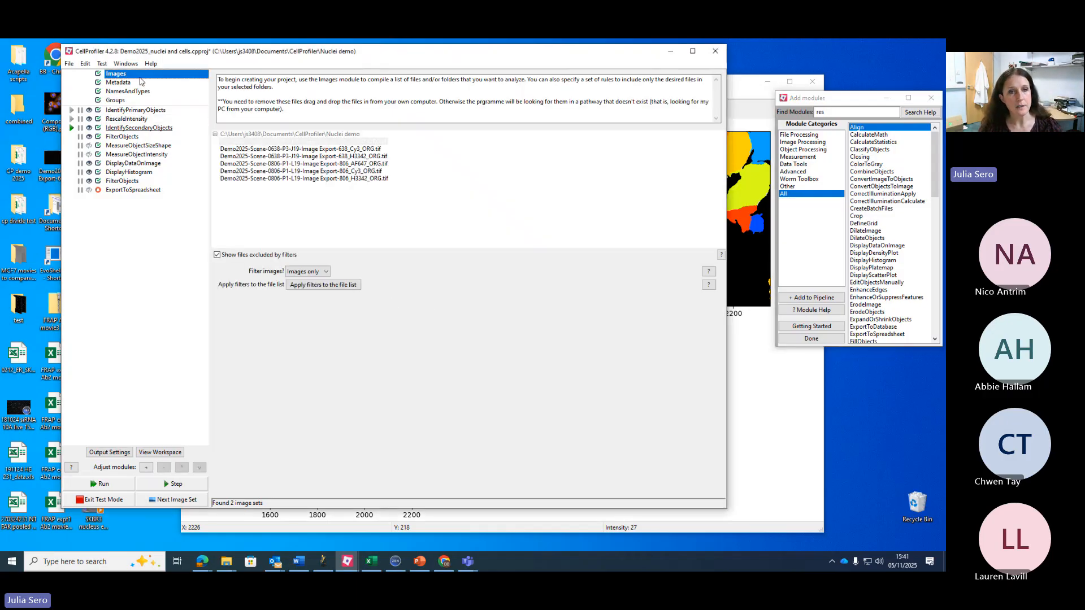
{"action": "double_click", "coordinate": [356, 149]}
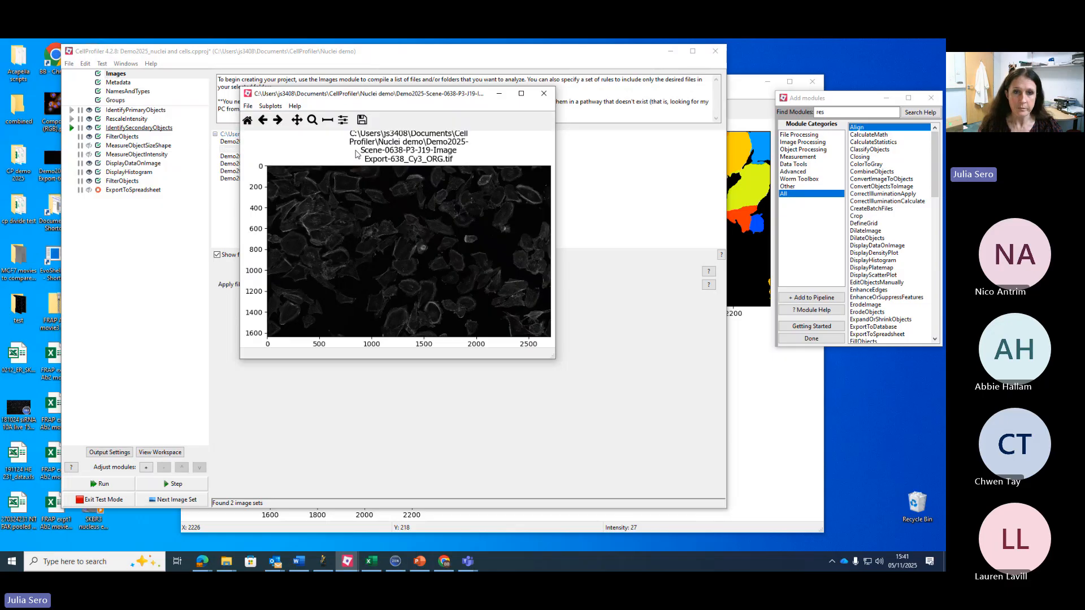
Step: Enlarge the Cy3 image view, zoom in on the central cells to examine the background intensity, and close the image
{"action": "left_click_drag", "start_coordinate": [555, 359], "coordinate": [705, 489]}
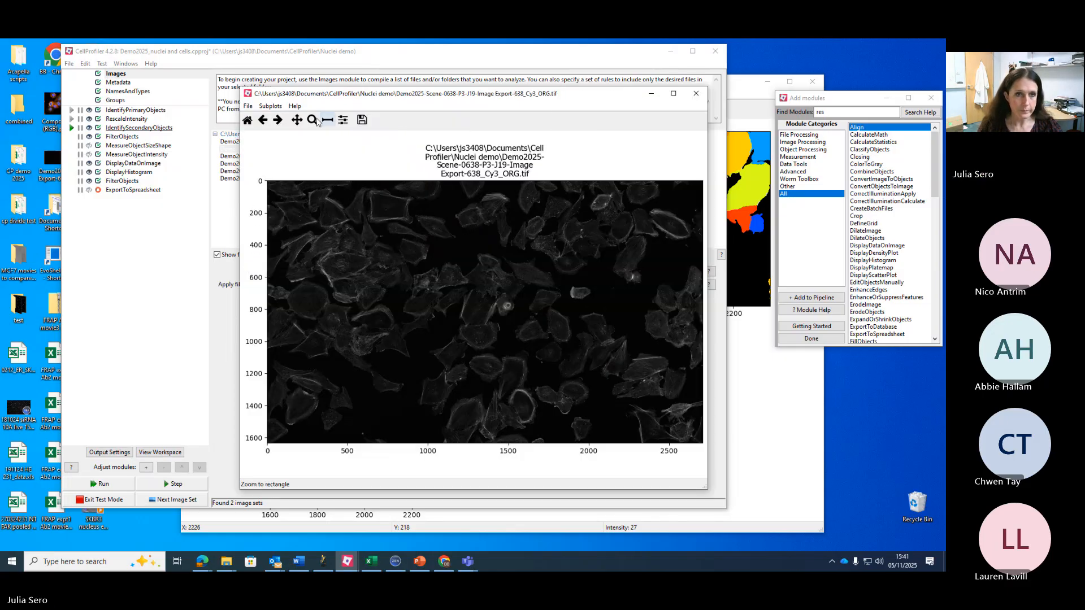
{"action": "left_click", "coordinate": [318, 122]}
{"action": "left_click_drag", "start_coordinate": [399, 360], "coordinate": [530, 285]}
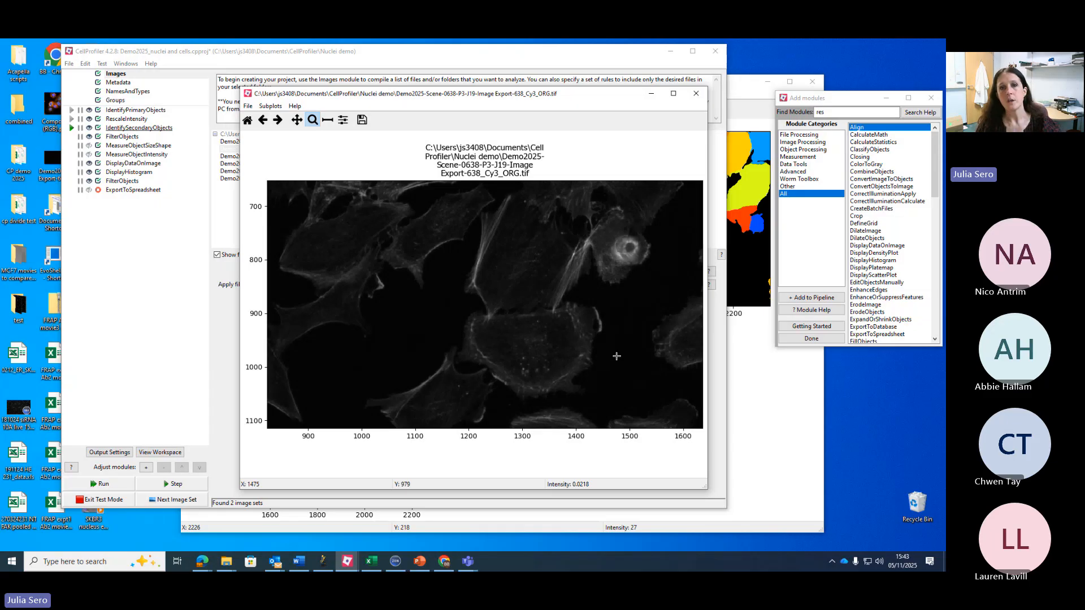
{"action": "left_click", "coordinate": [696, 93]}
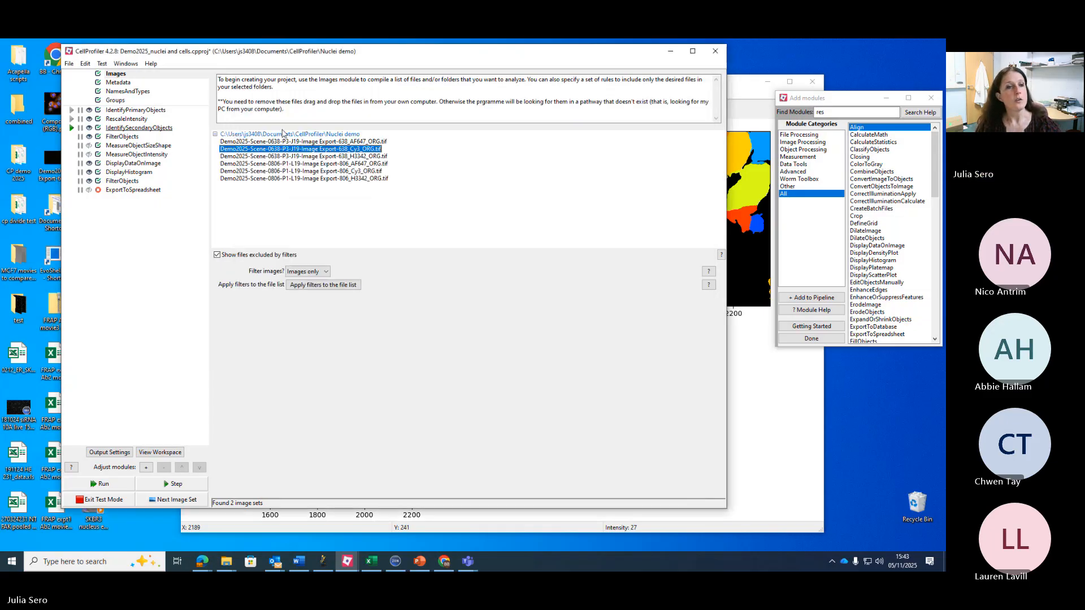
Step: In RescaleIntensity, set the rescaling method to "Choose specific values to be reset to the full intensity range"
{"action": "left_click", "coordinate": [126, 119]}
{"action": "left_click", "coordinate": [493, 170]}
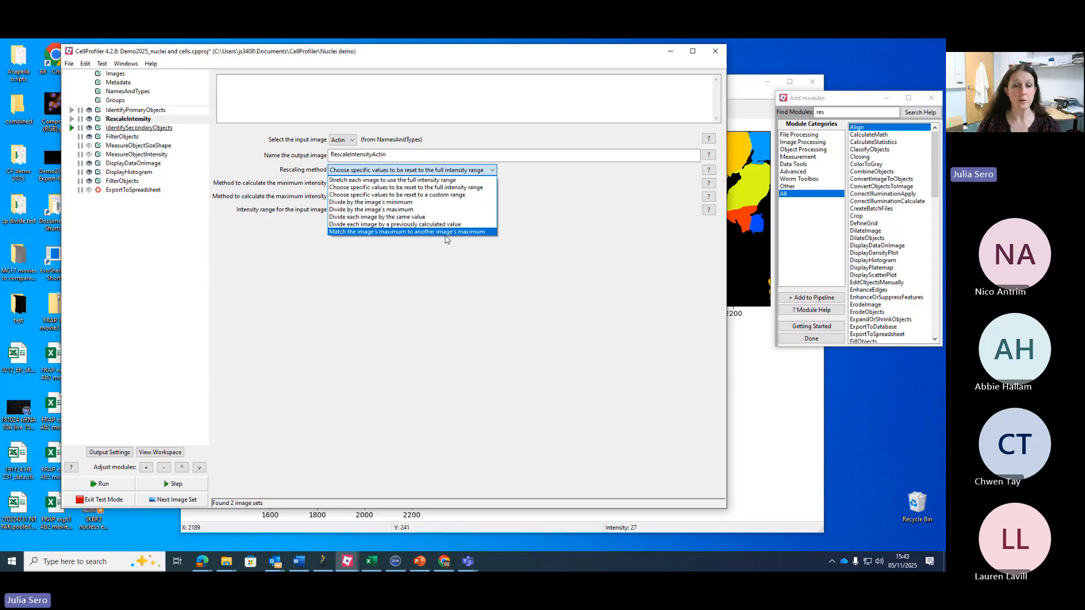
{"action": "left_click", "coordinate": [425, 188]}
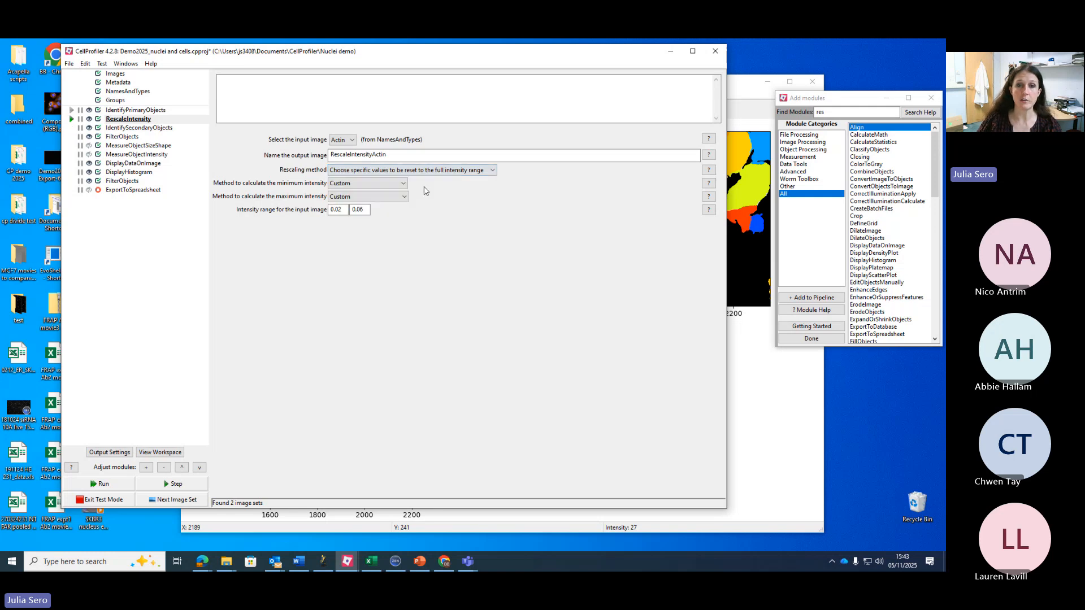
Step: Try 0.015 as the lower limit of the actin input intensity range, run RescaleIntensity and inspect the rescaled image
{"action": "left_click", "coordinate": [338, 209]}
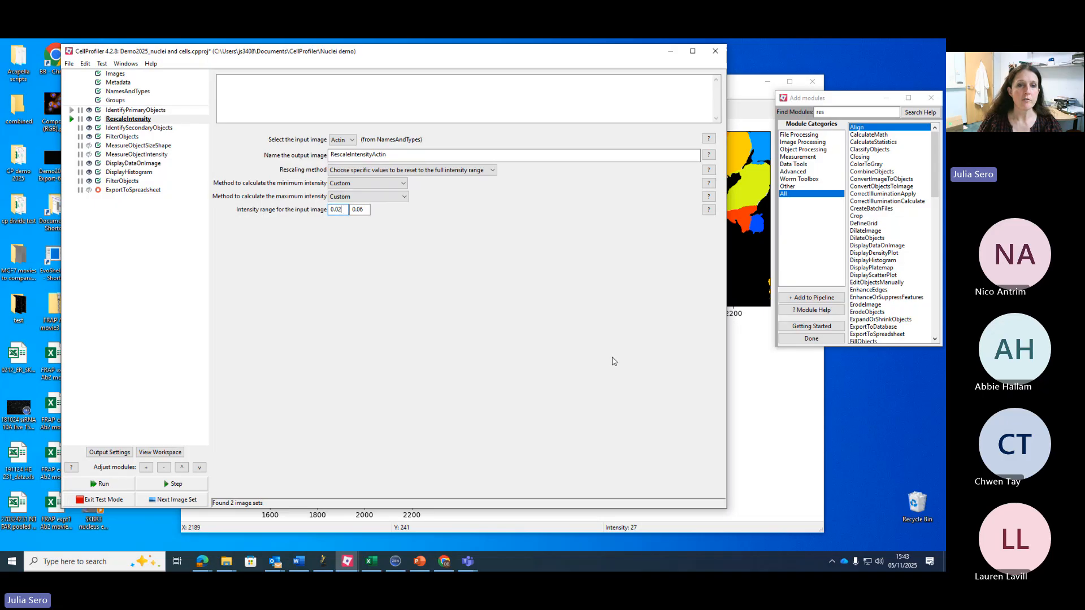
{"action": "key", "text": "BackSpace"}
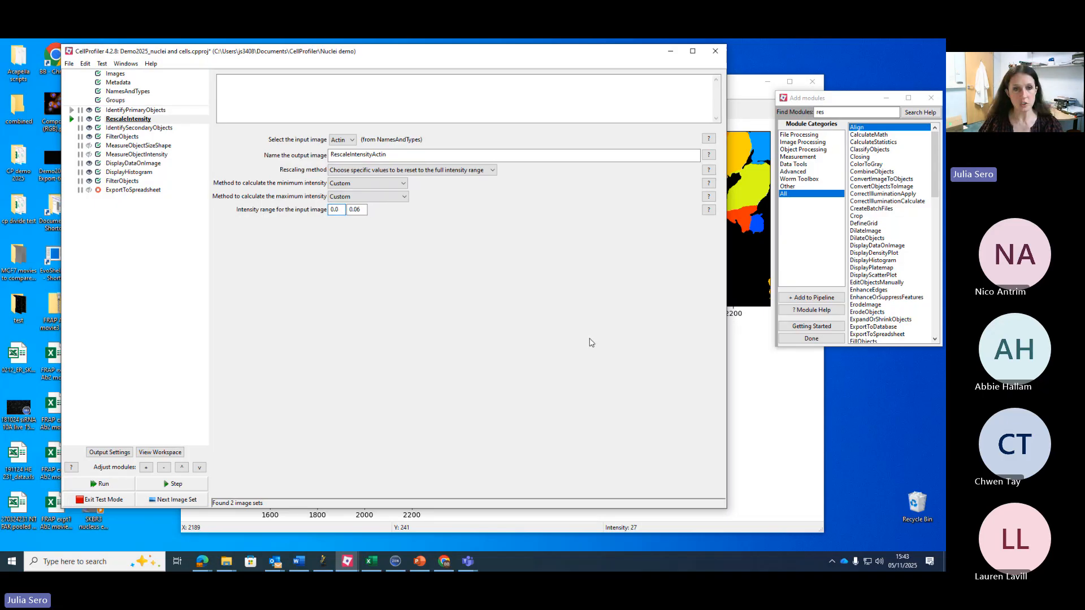
{"action": "type", "text": "15"}
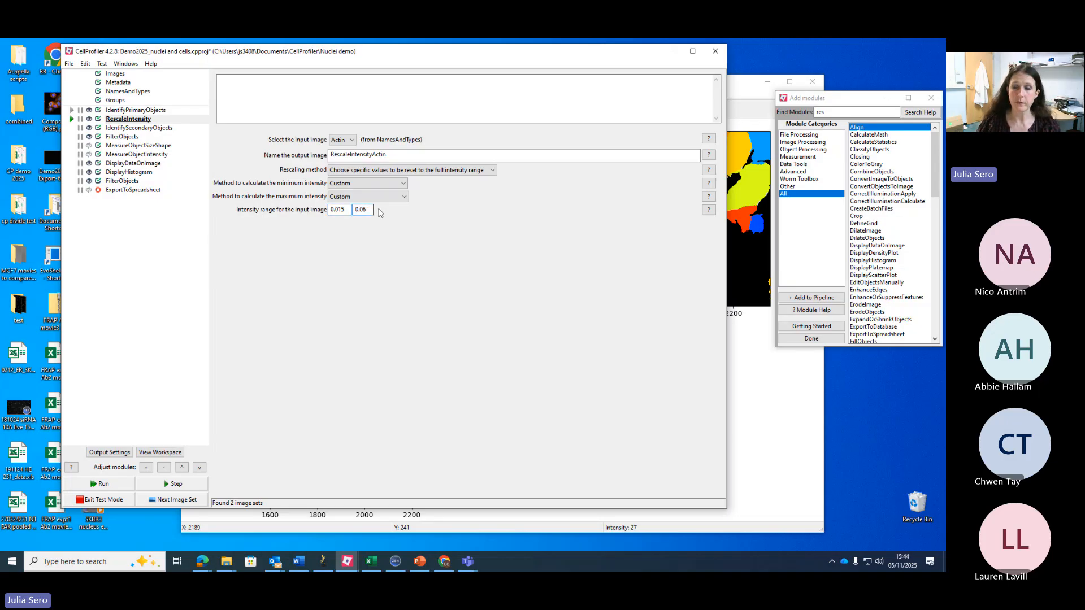
{"action": "left_click", "coordinate": [172, 484]}
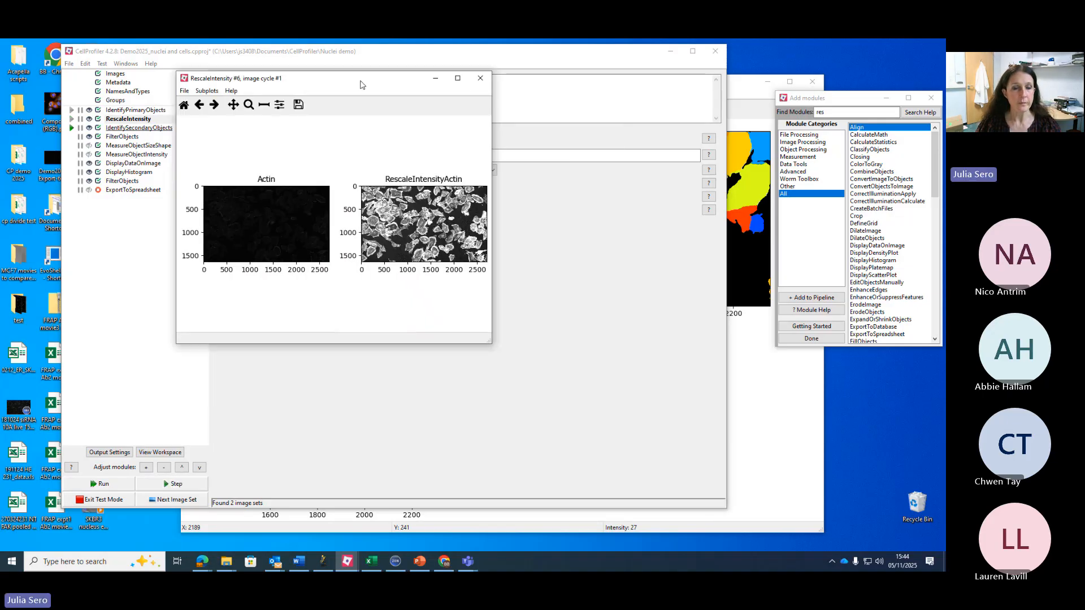
{"action": "left_click_drag", "start_coordinate": [454, 334], "coordinate": [709, 470]}
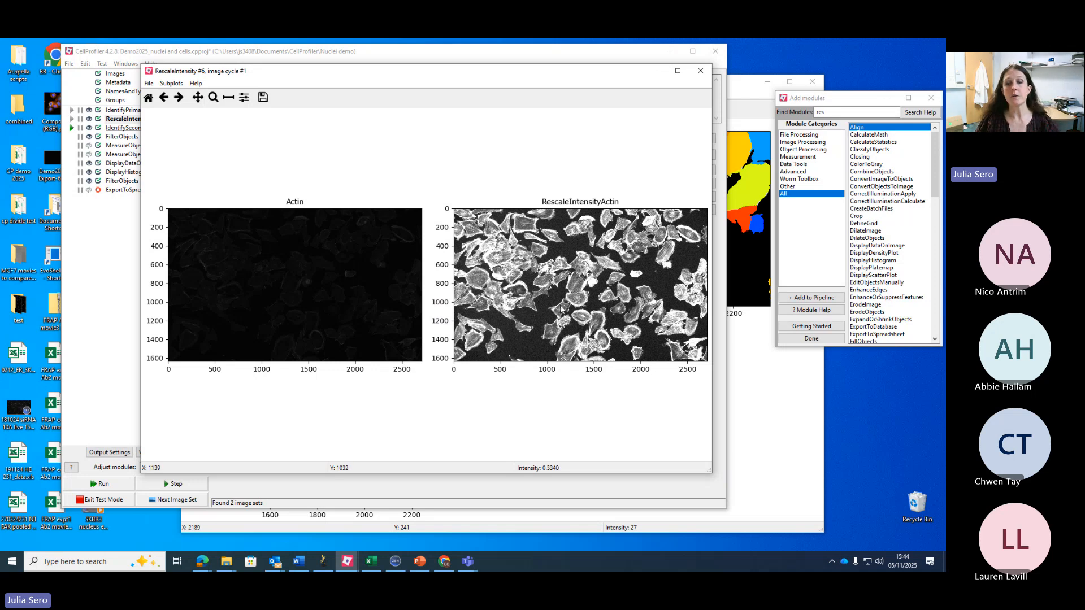
{"action": "left_click", "coordinate": [706, 72]}
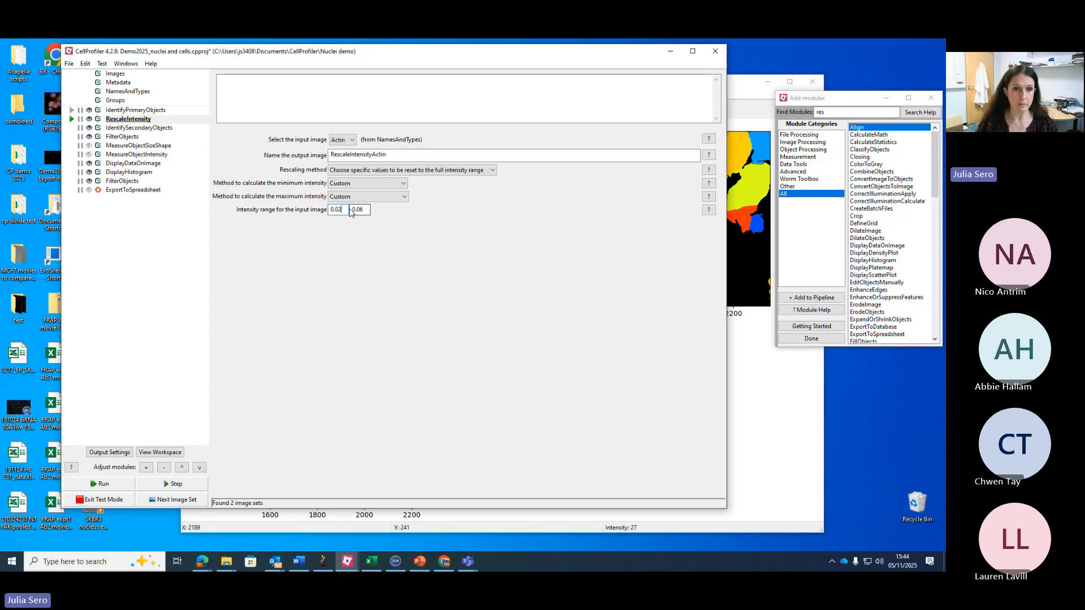
Step: Set the lower input intensity limit to 0.02, rerun RescaleIntensity and inspect the rescaled actin cells up close
{"action": "left_click", "coordinate": [186, 484]}
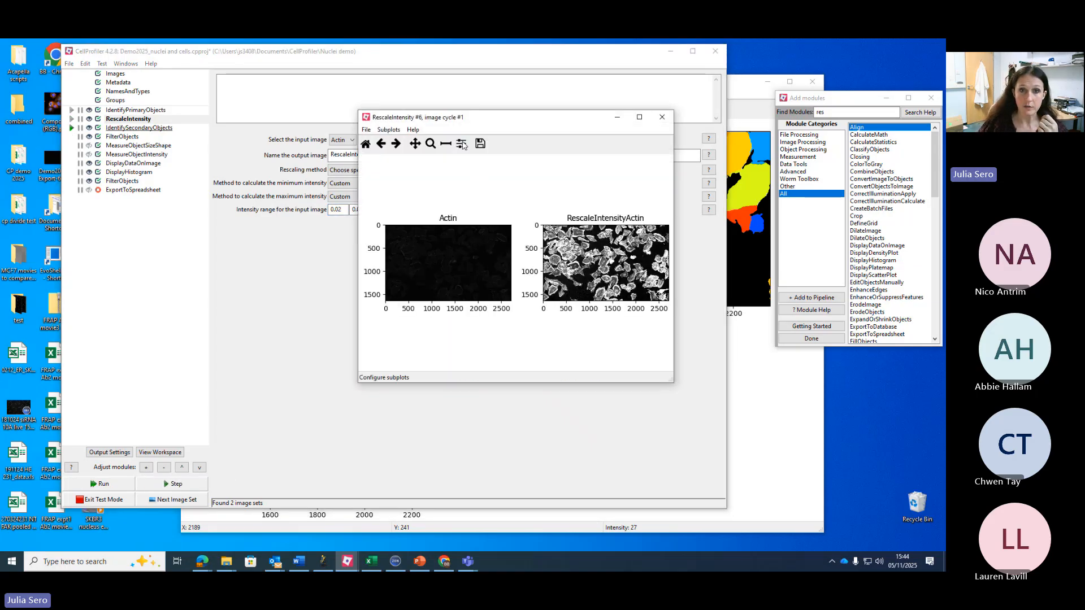
{"action": "left_click_drag", "start_coordinate": [464, 117], "coordinate": [288, 70]}
{"action": "mouse_move", "coordinate": [497, 332]}
{"action": "left_mouse_down"}
{"action": "mouse_move", "coordinate": [518, 376]}
{"action": "mouse_move", "coordinate": [498, 336]}
{"action": "mouse_move", "coordinate": [632, 444]}
{"action": "mouse_move", "coordinate": [500, 337]}
{"action": "left_mouse_up"}
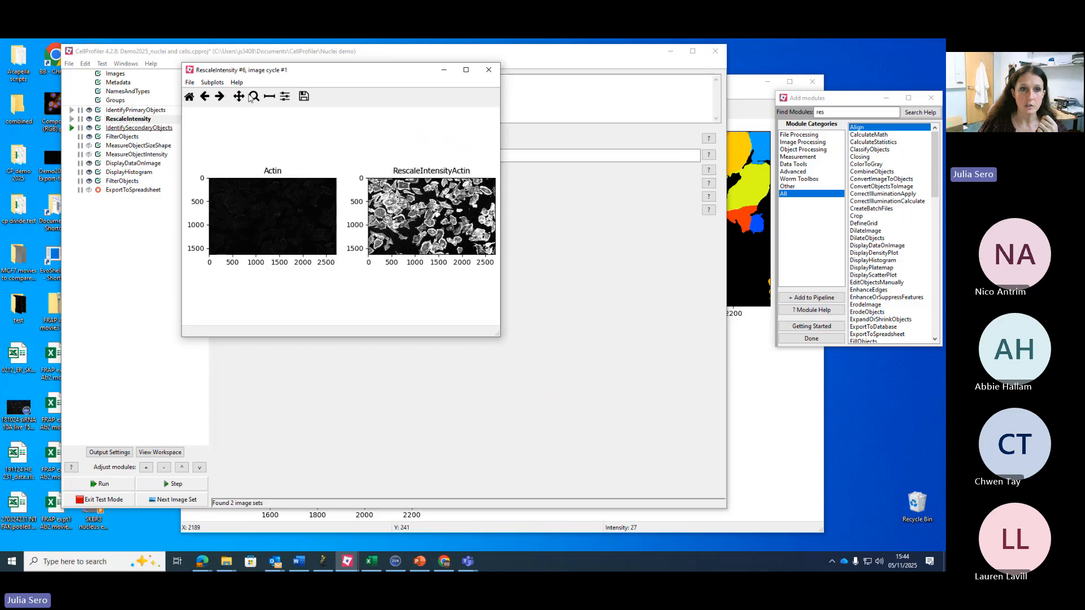
{"action": "left_click", "coordinate": [254, 96]}
{"action": "left_click_drag", "start_coordinate": [410, 236], "coordinate": [447, 200]}
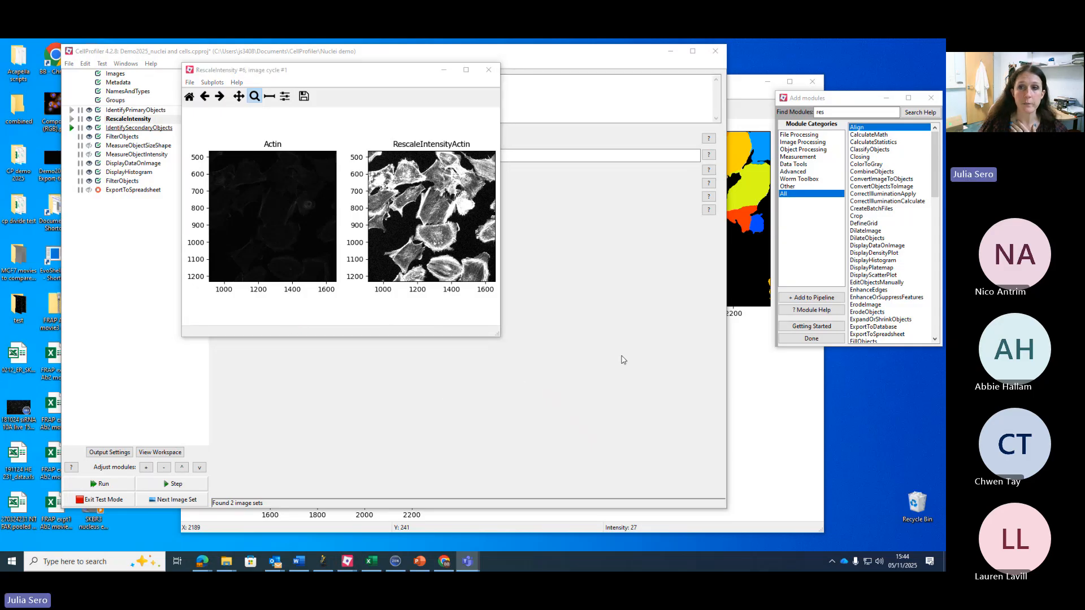
{"action": "left_click", "coordinate": [489, 69]}
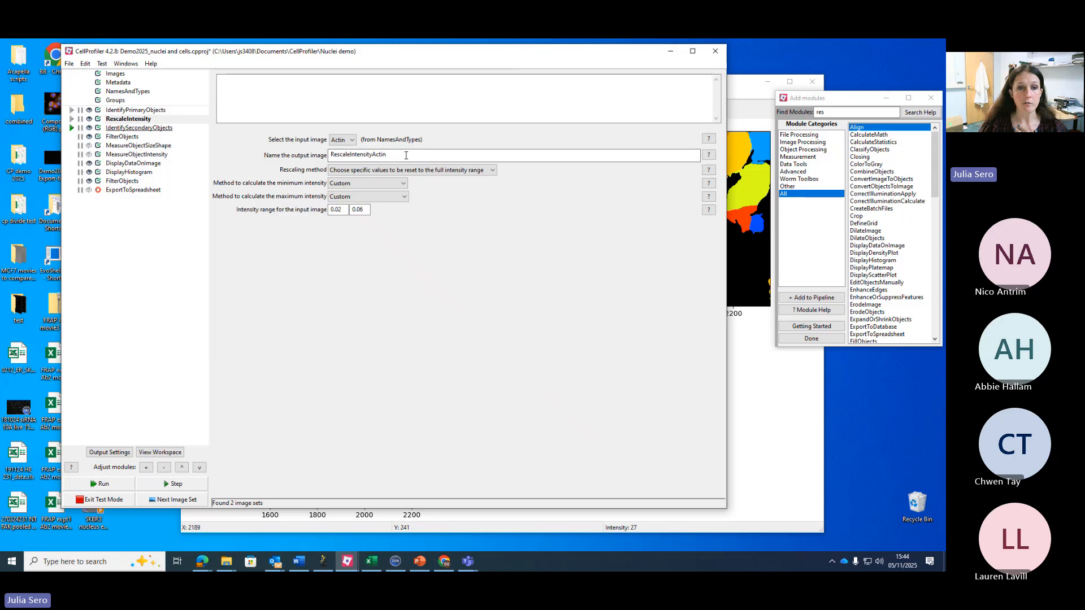
Step: Set RescaleIntensityActin as the input image of IdentifySecondaryObjects and run that module in test mode
{"action": "left_click", "coordinate": [113, 129]}
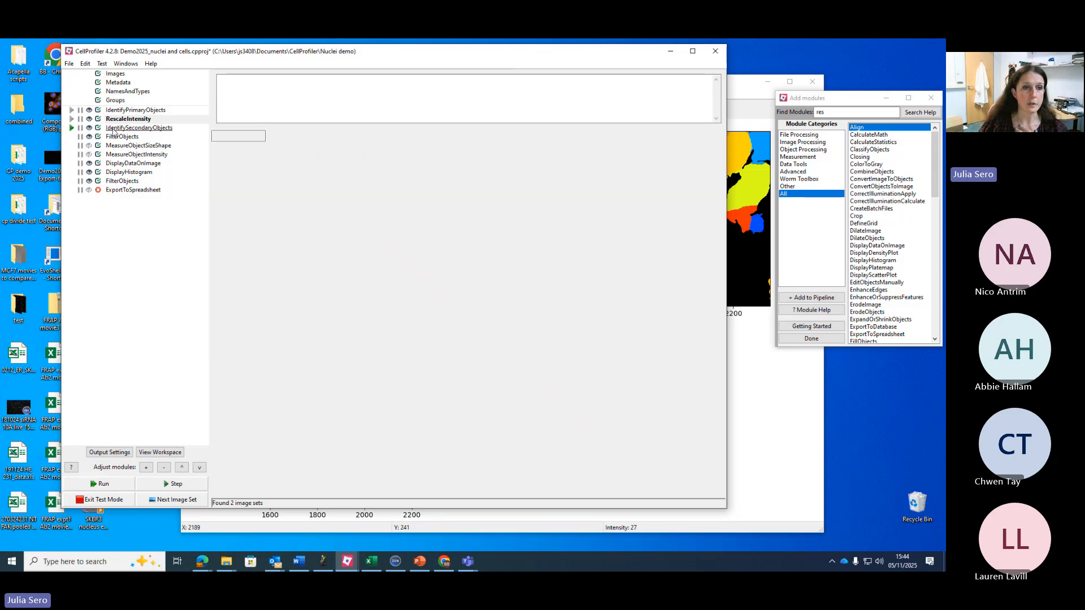
{"action": "left_click", "coordinate": [421, 140]}
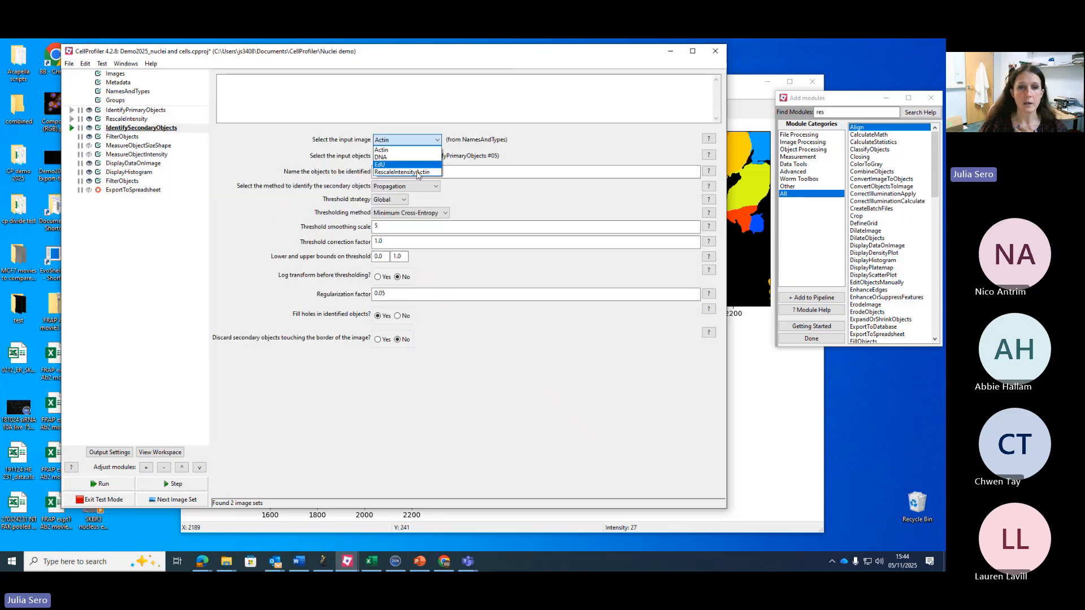
{"action": "left_click", "coordinate": [416, 173]}
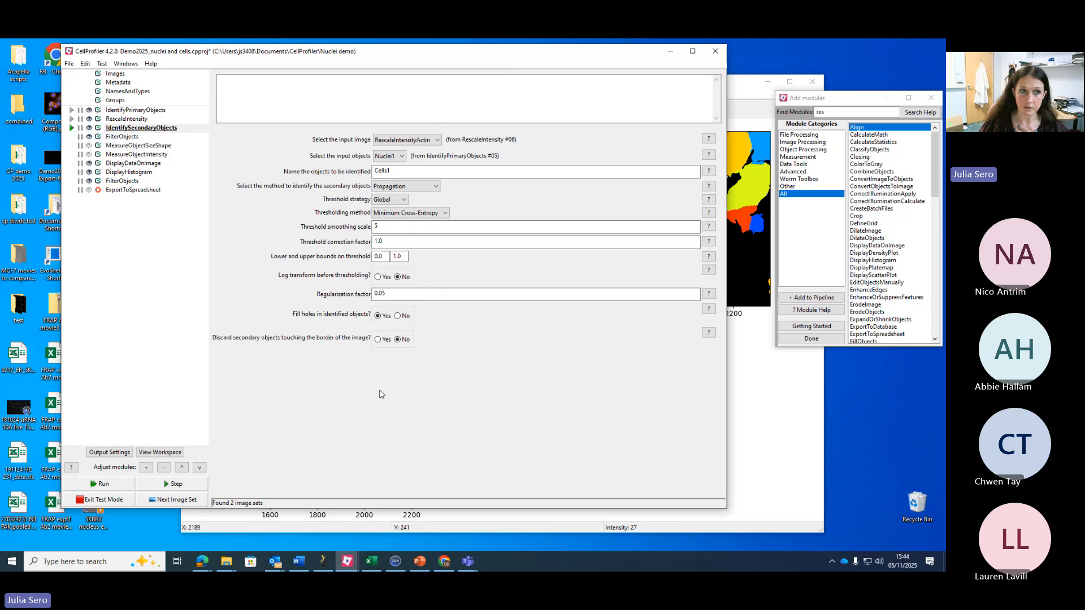
{"action": "left_click", "coordinate": [173, 485]}
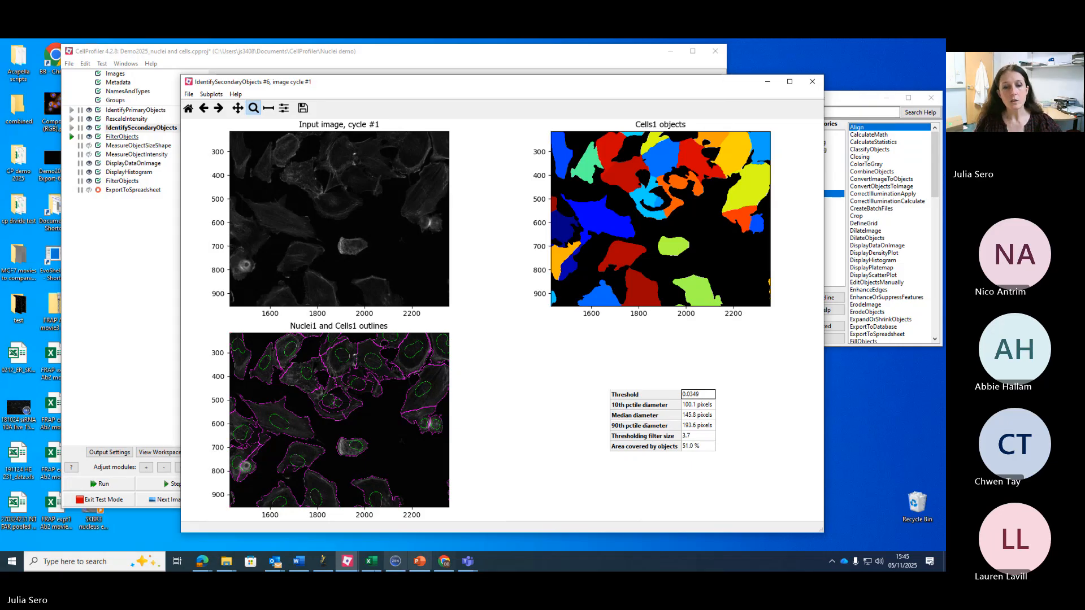
Step: Close the outdated IdentifySecondaryObjects result, enlarge the new one to examine the cell outlines, and put it away
{"action": "left_click", "coordinate": [344, 567]}
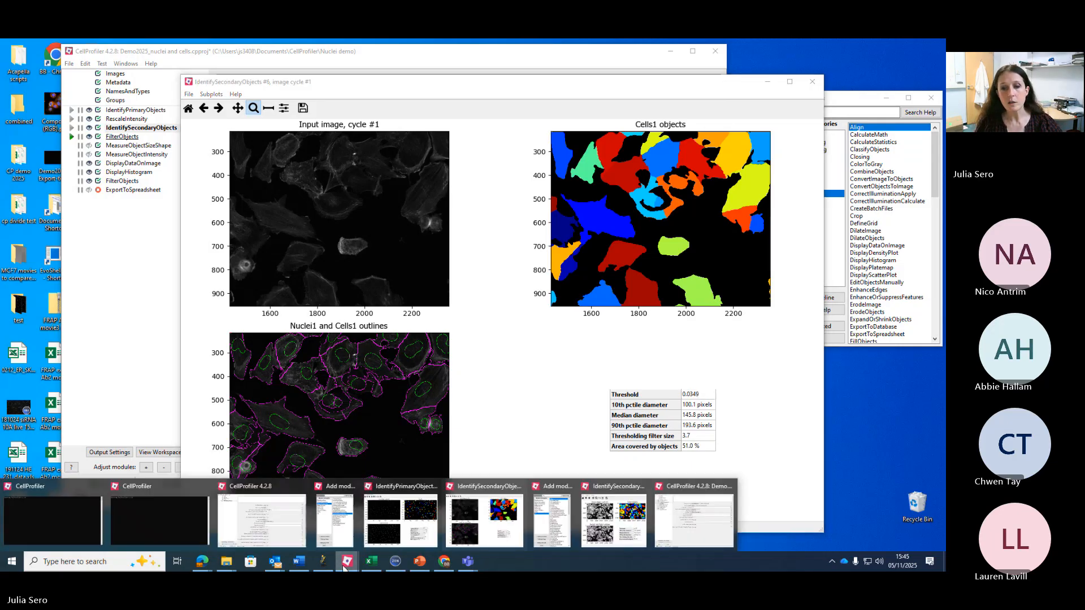
{"action": "left_click", "coordinate": [614, 517]}
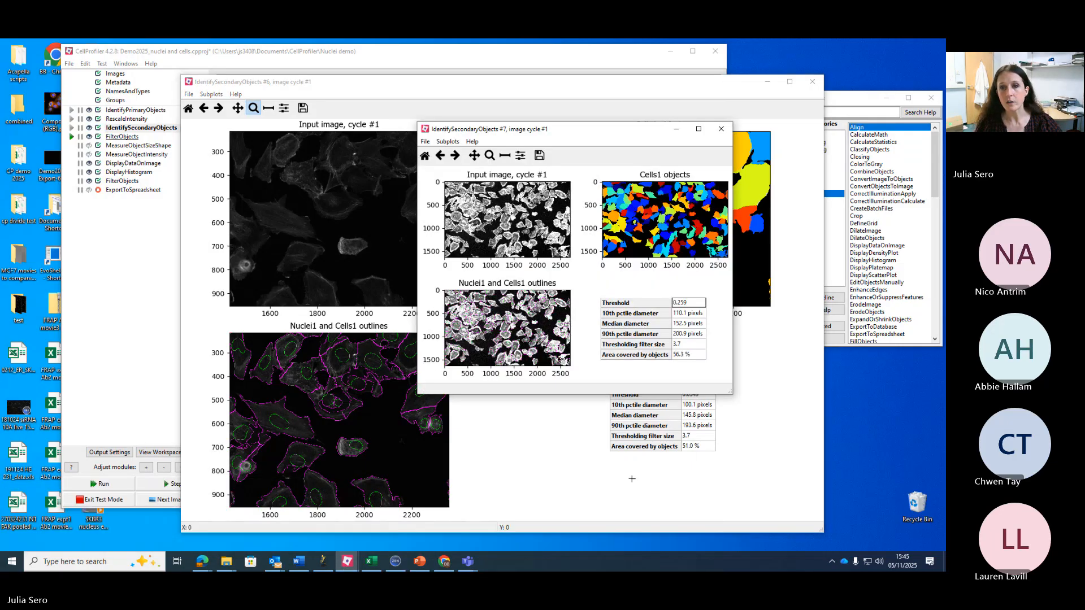
{"action": "left_click", "coordinate": [812, 82]}
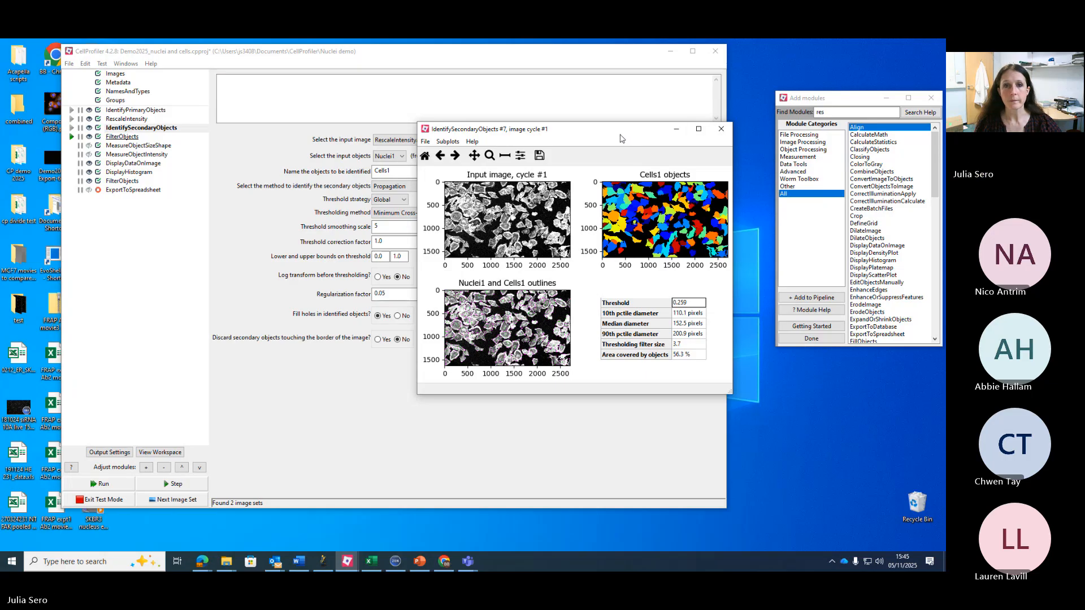
{"action": "left_click_drag", "start_coordinate": [620, 133], "coordinate": [487, 69]}
{"action": "left_click_drag", "start_coordinate": [597, 328], "coordinate": [864, 527]}
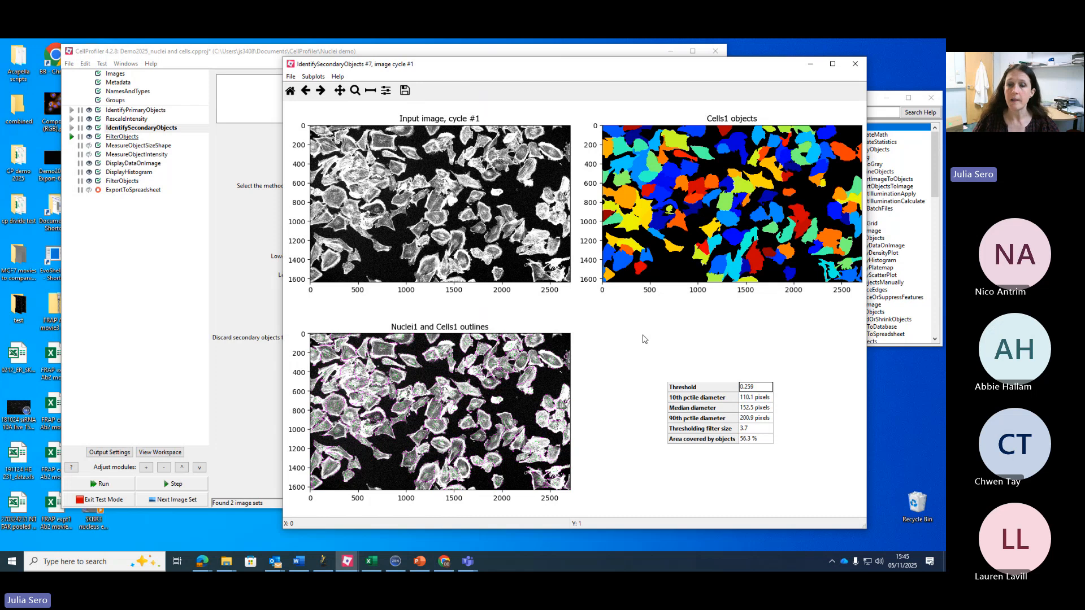
{"action": "left_click", "coordinate": [811, 64]}
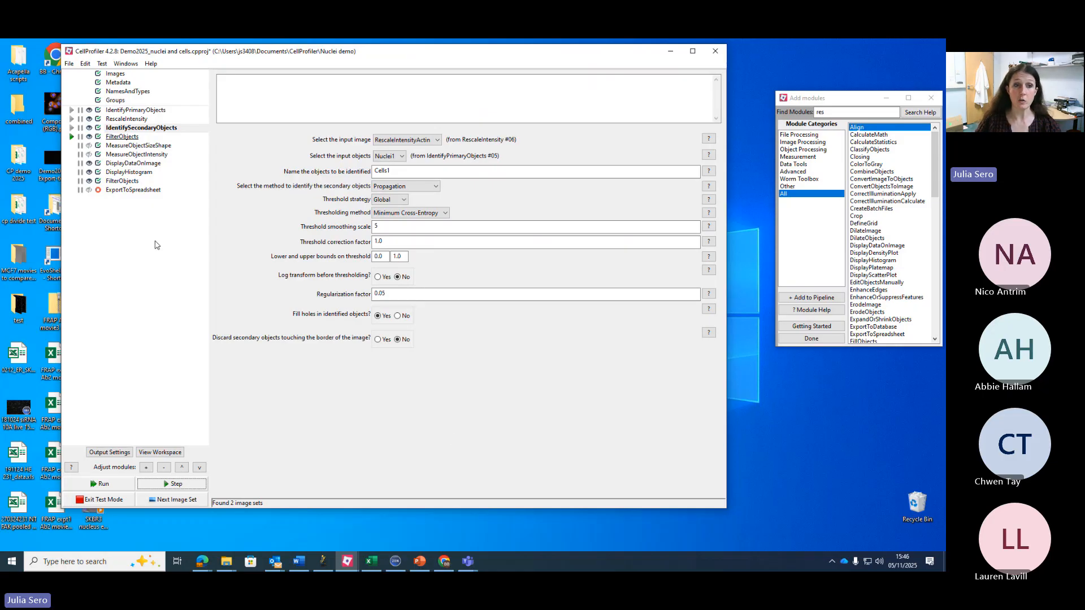
Step: Review the border filtering settings of the first FilterObjects module and the object sets selected in MeasureObjectSizeShape
{"action": "left_click", "coordinate": [129, 138]}
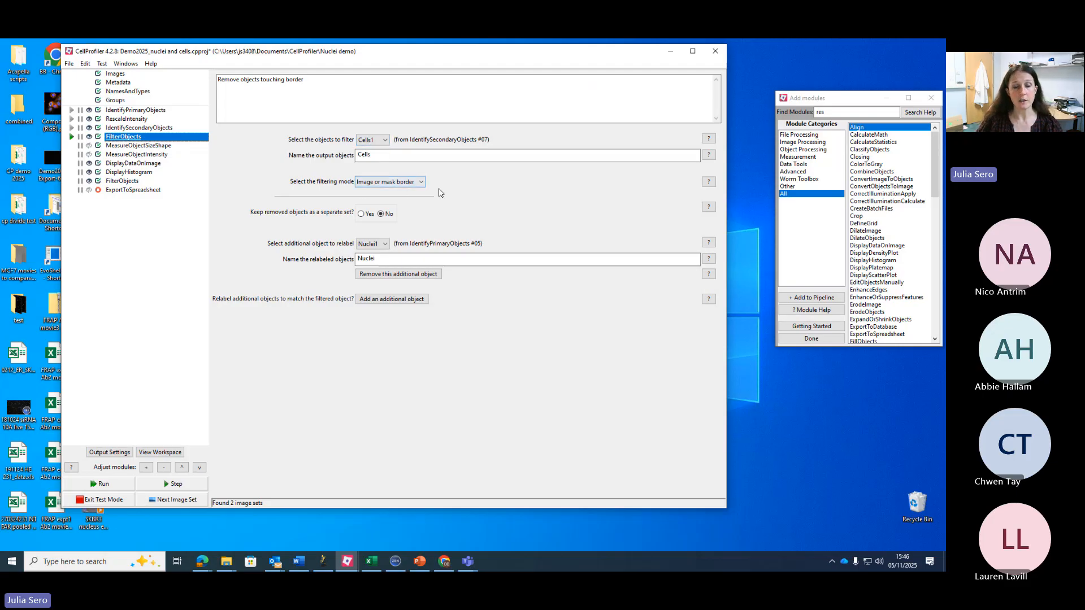
{"action": "left_click", "coordinate": [378, 156]}
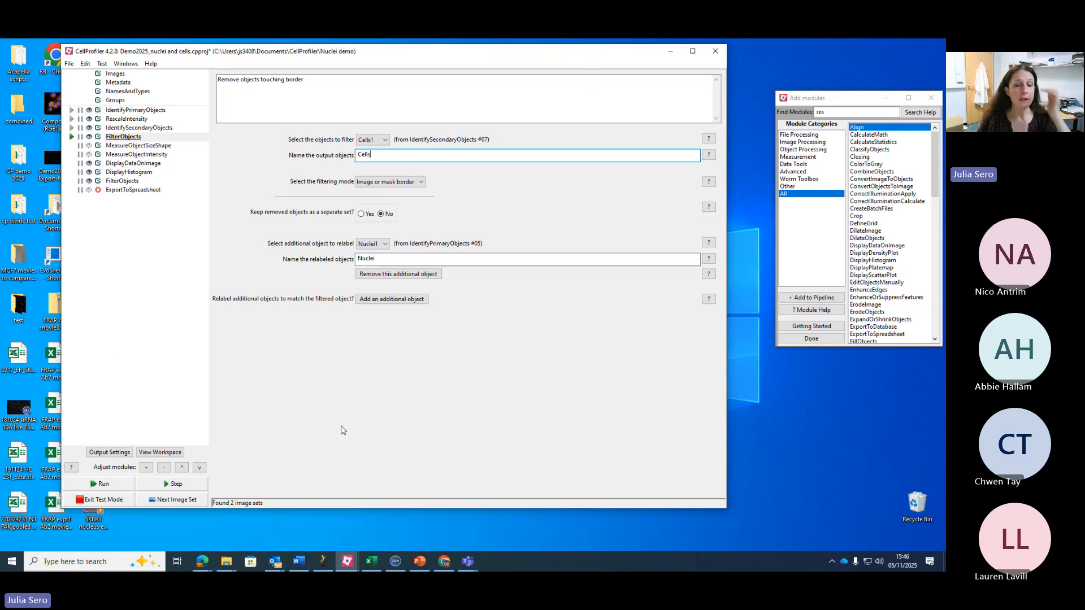
{"action": "left_click", "coordinate": [141, 146]}
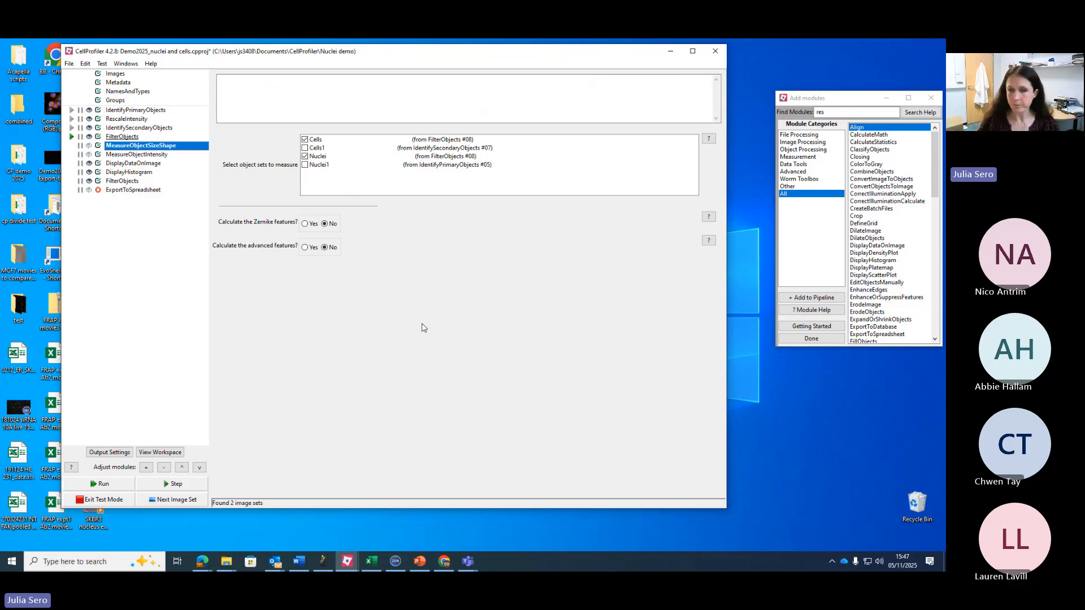
{"action": "left_click", "coordinate": [305, 156]}
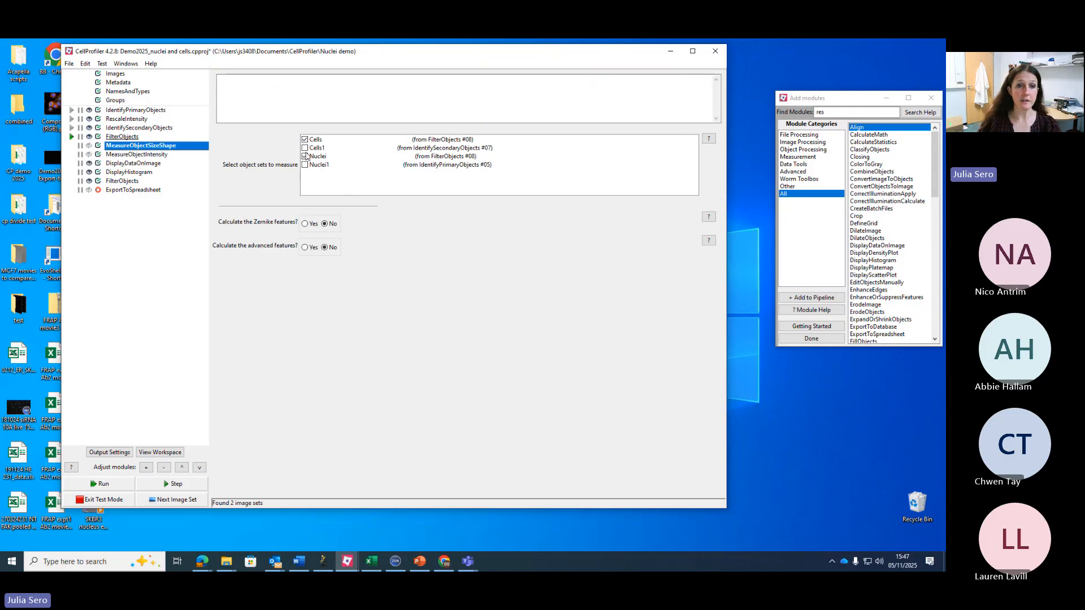
{"action": "left_click", "coordinate": [305, 156]}
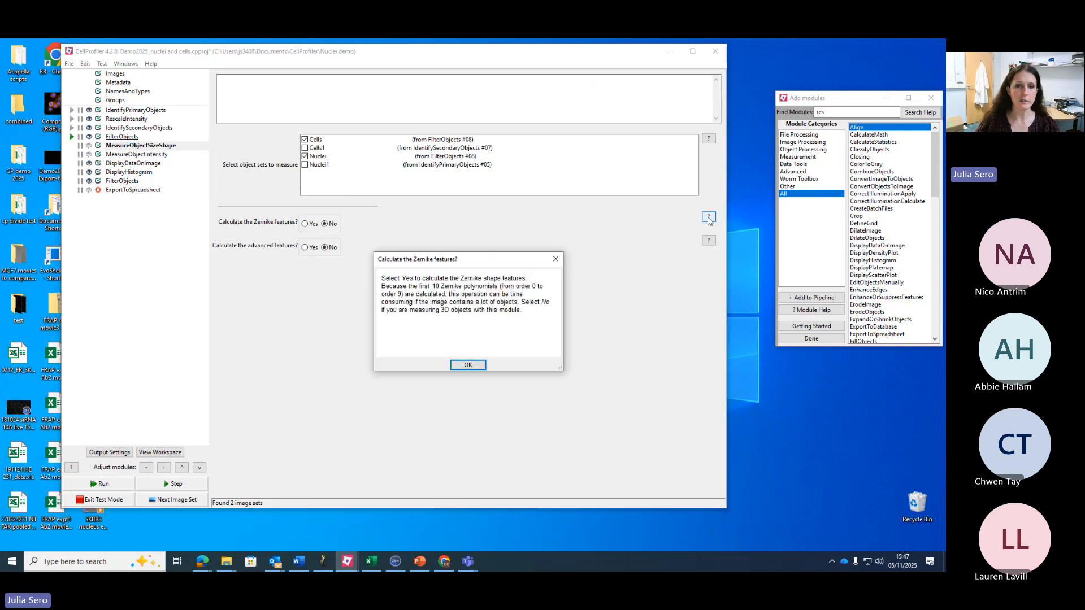
Step: Read the help on calculating the Zernike features and the advanced features in MeasureObjectSizeShape
{"action": "left_click", "coordinate": [469, 365]}
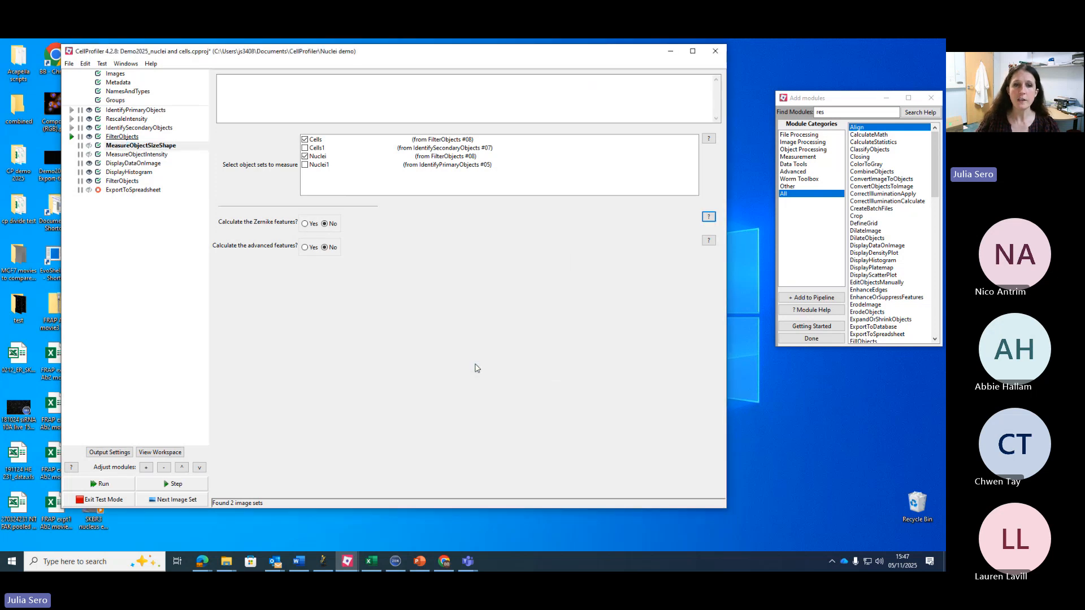
{"action": "left_click", "coordinate": [709, 241]}
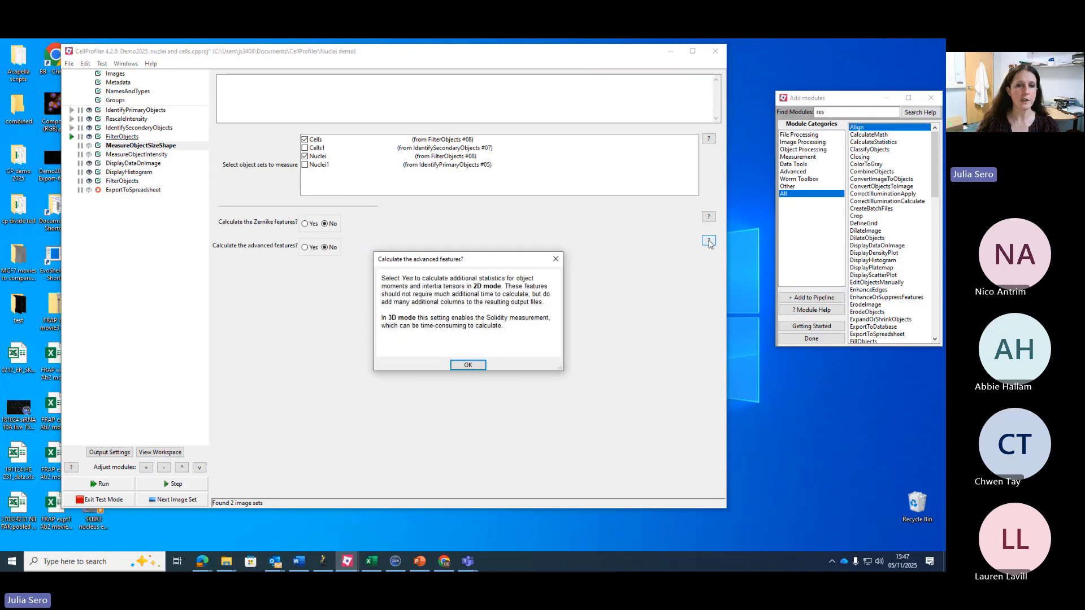
{"action": "left_click", "coordinate": [556, 259]}
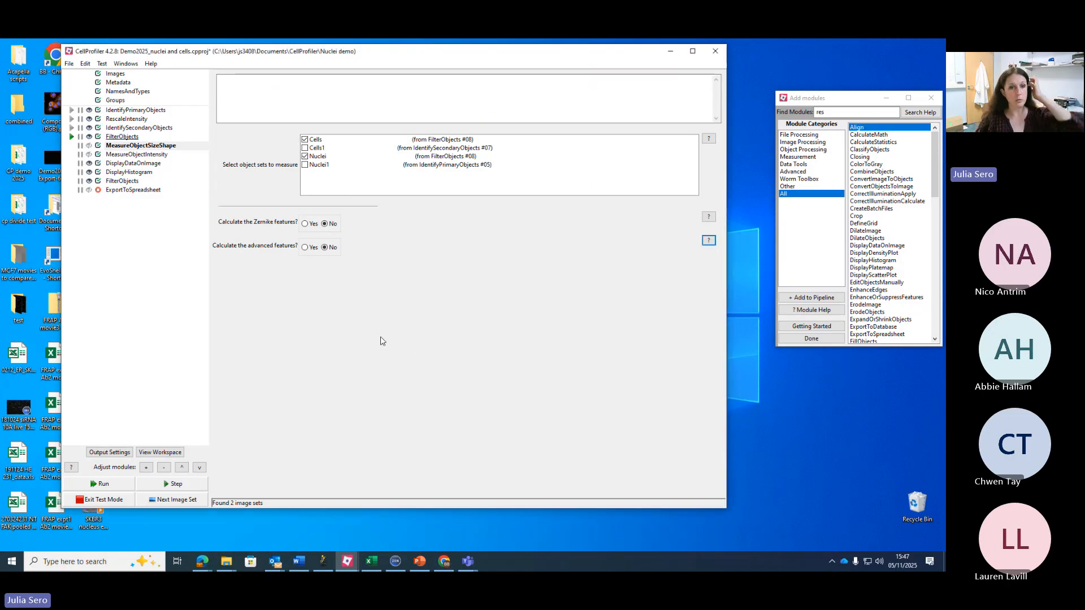
{"action": "left_click", "coordinate": [709, 240]}
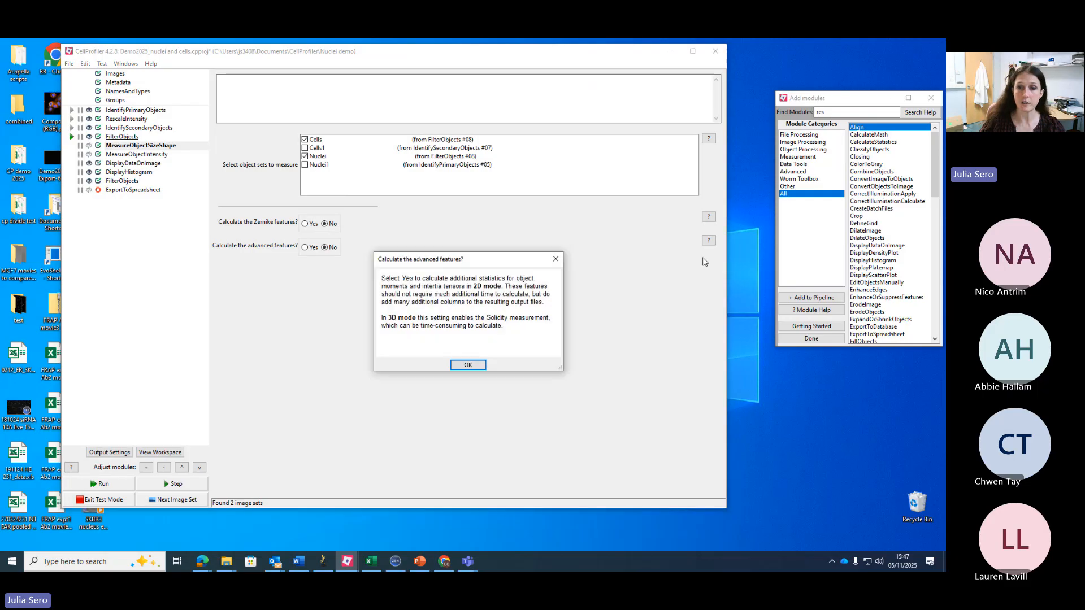
{"action": "left_click", "coordinate": [469, 365]}
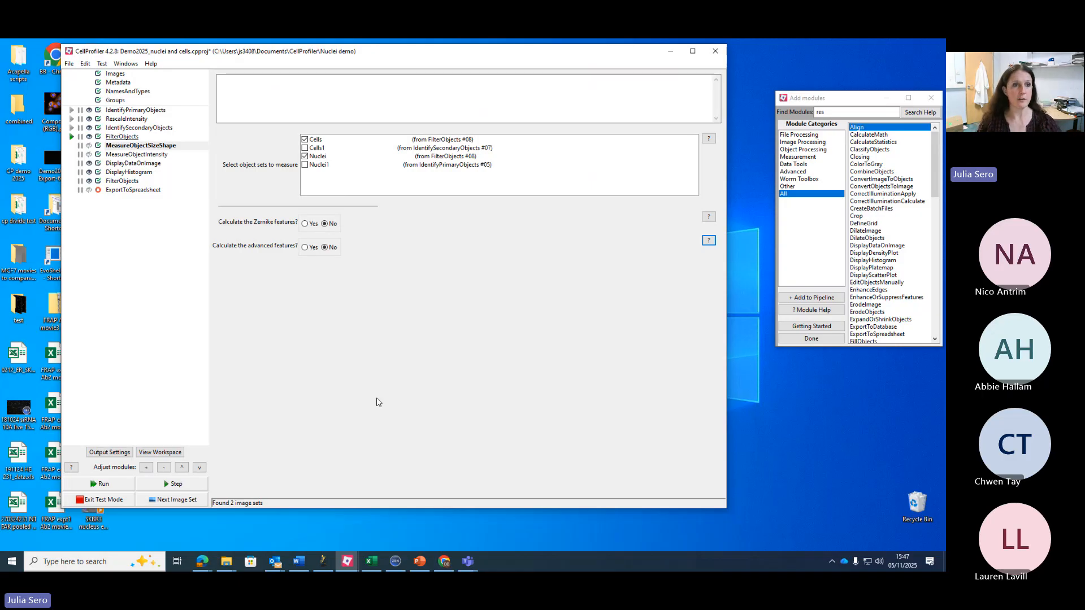
Step: Review the images and object sets selected in MeasureObjectIntensity, and clear the search filter for available modules
{"action": "left_click", "coordinate": [145, 155]}
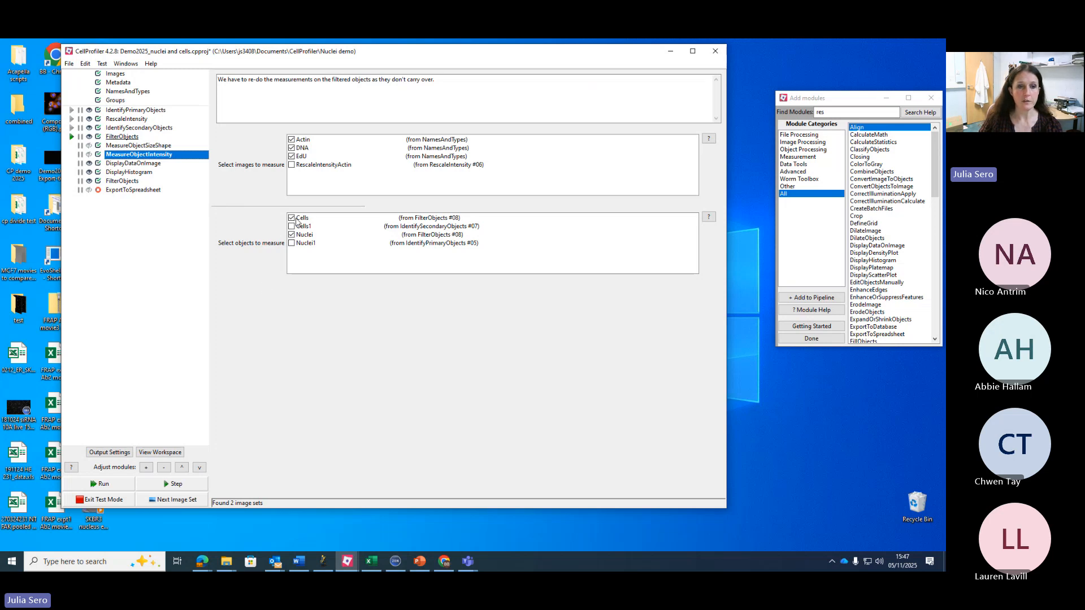
{"action": "left_click", "coordinate": [291, 235]}
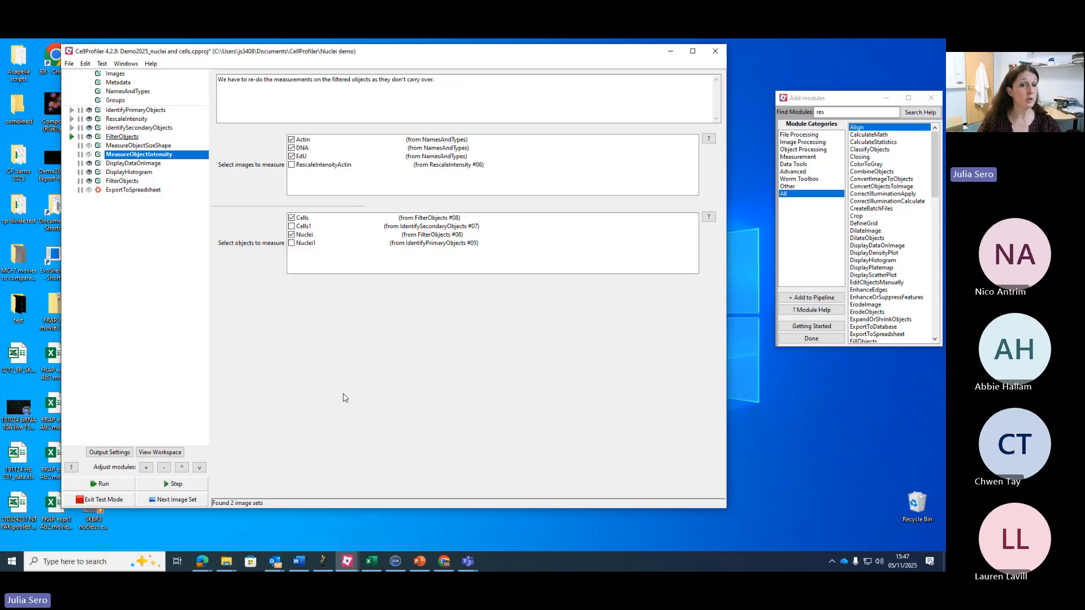
{"action": "left_click", "coordinate": [865, 112]}
{"action": "key", "text": "BackSpace"}
{"action": "key", "text": "BackSpace"}
{"action": "key", "text": "BackSpace"}
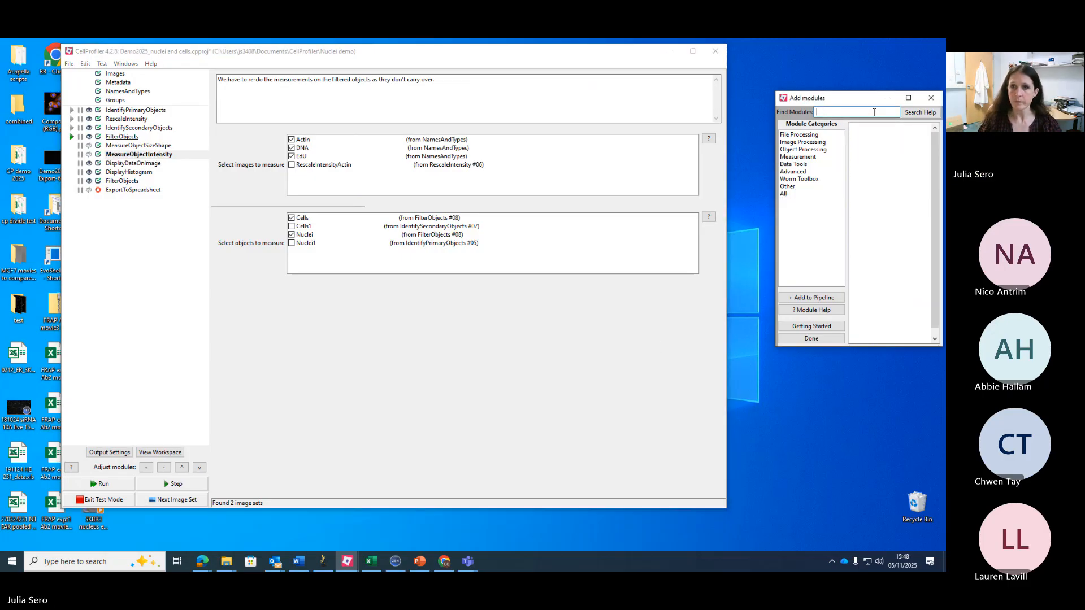
{"action": "left_click", "coordinate": [522, 407]}
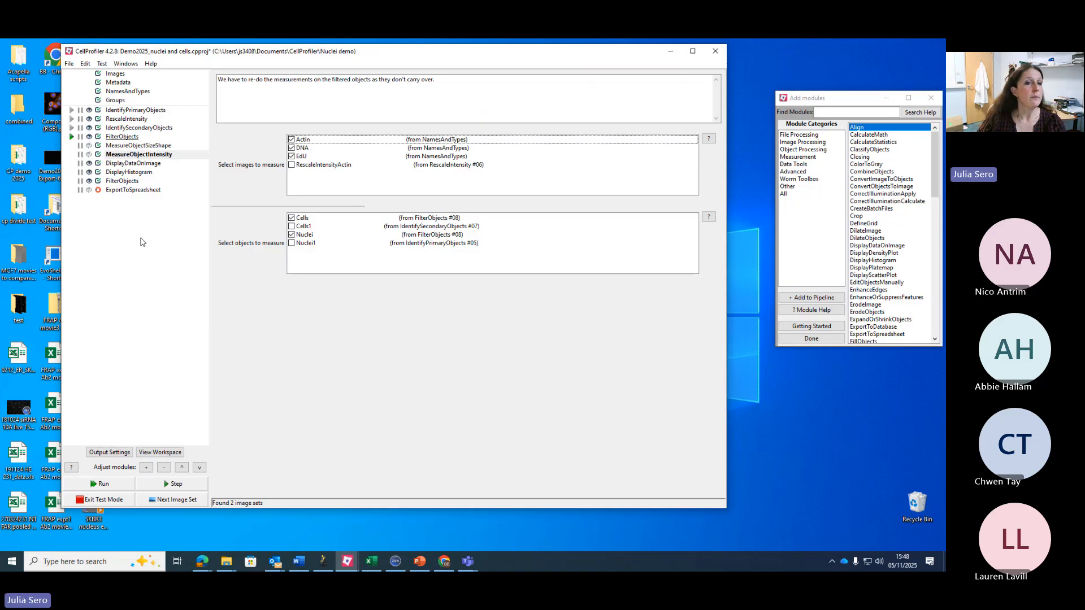
Step: Run FilterObjects, MeasureObjectSizeShape and MeasureObjectIntensity in test mode, and turn off the result display of MeasureObjectIntensity
{"action": "left_click", "coordinate": [178, 481]}
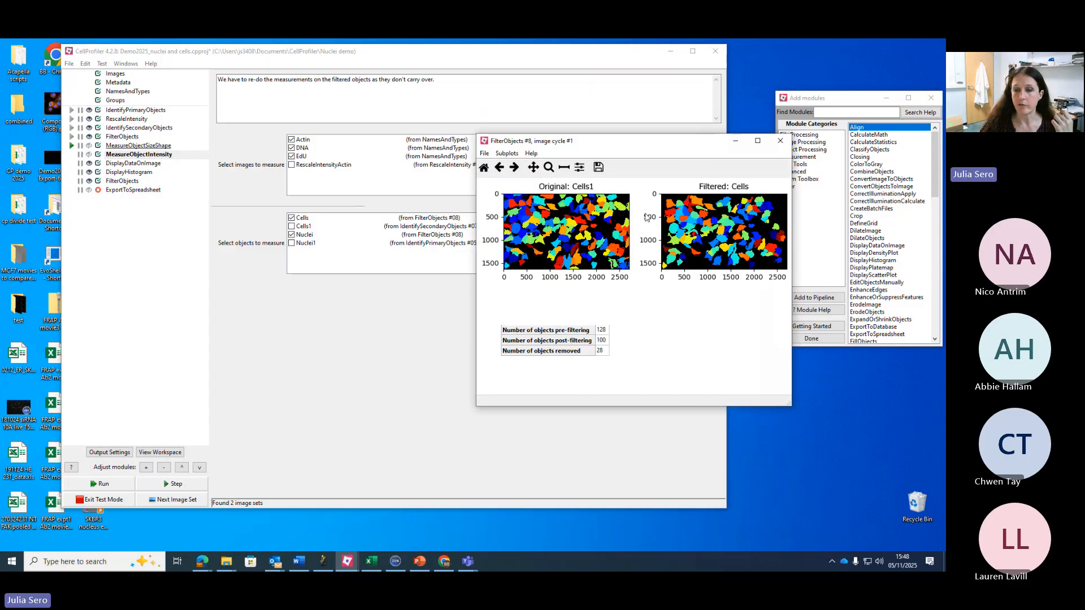
{"action": "left_click", "coordinate": [175, 485]}
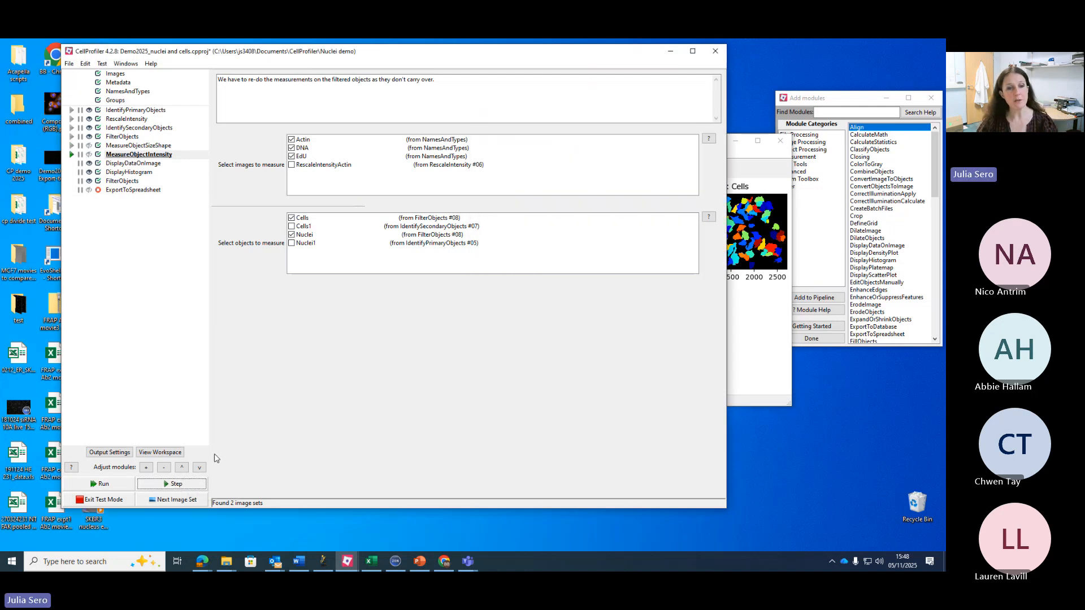
{"action": "left_click", "coordinate": [178, 486]}
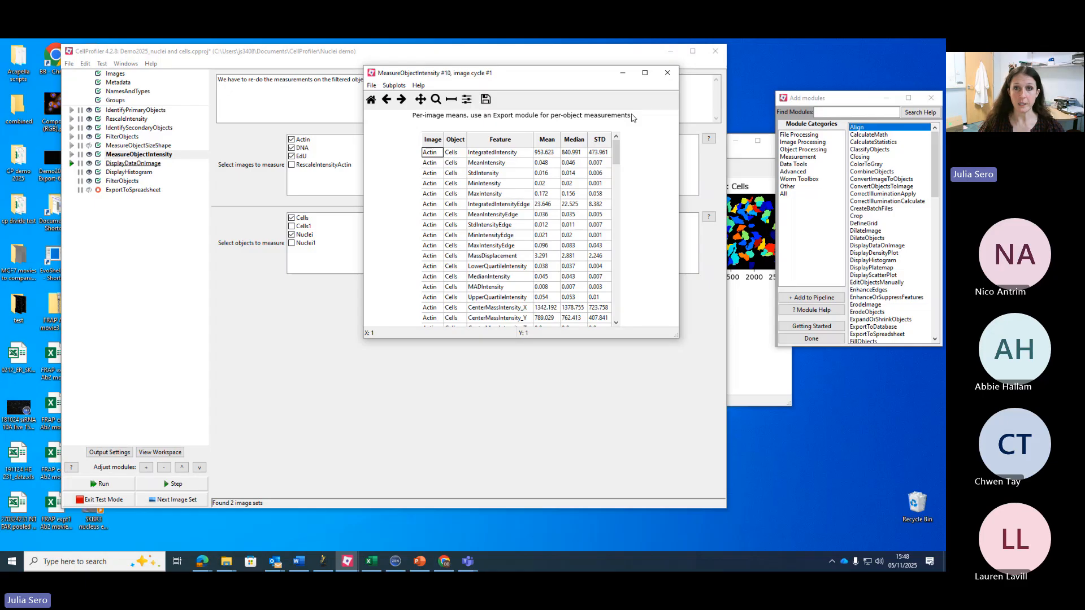
{"action": "left_click", "coordinate": [667, 73]}
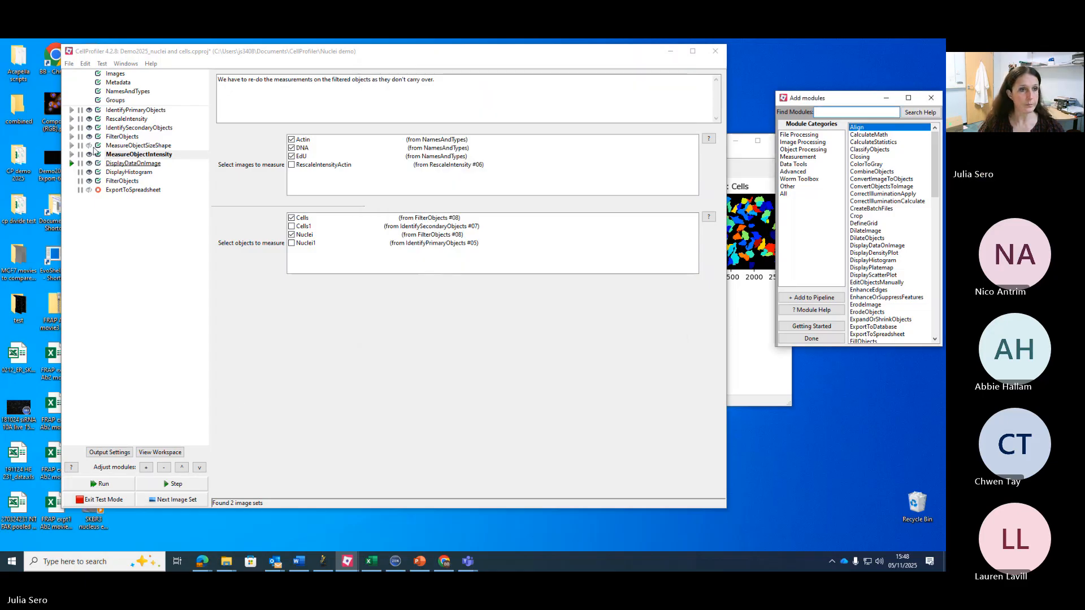
{"action": "left_click", "coordinate": [89, 154]}
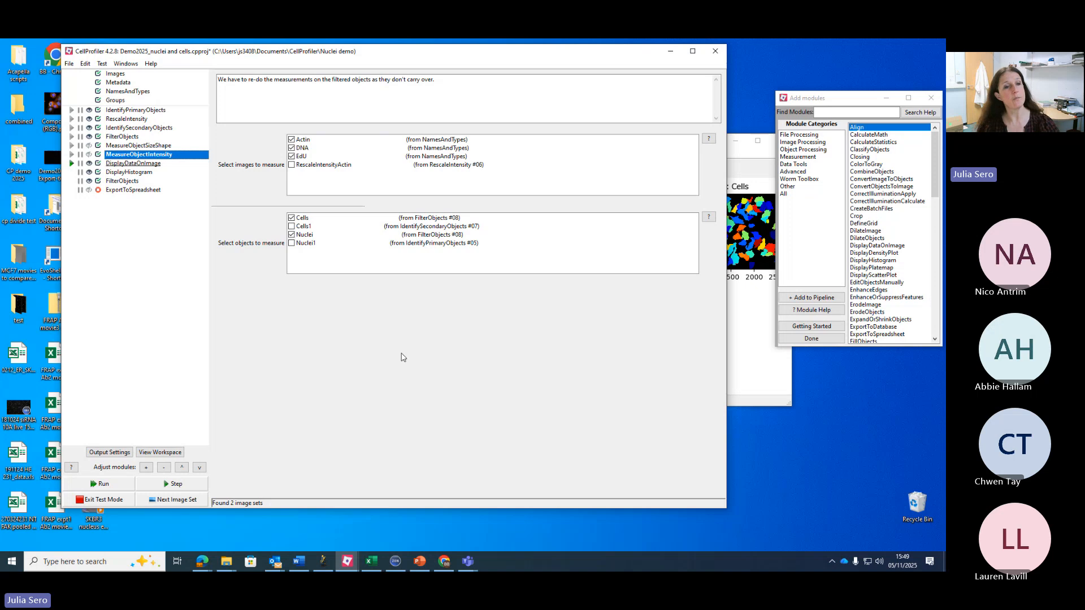
Step: Configure DisplayDataOnImage to show the MeanIntensity of EdU for the Nuclei objects, with EdU as the background image
{"action": "left_click", "coordinate": [135, 165]}
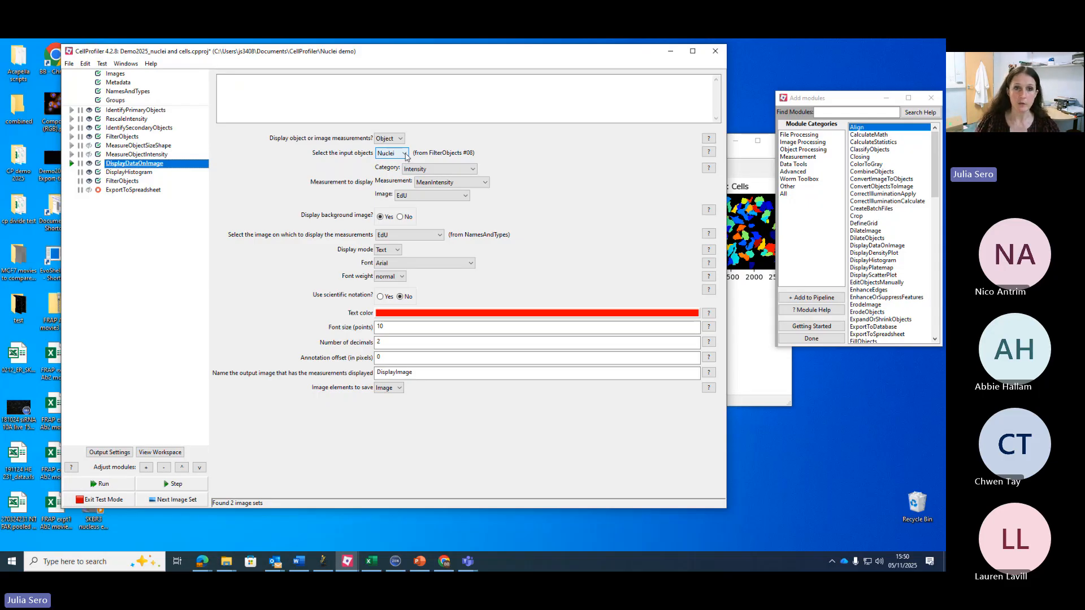
{"action": "left_click", "coordinate": [405, 155]}
{"action": "left_click", "coordinate": [408, 181]}
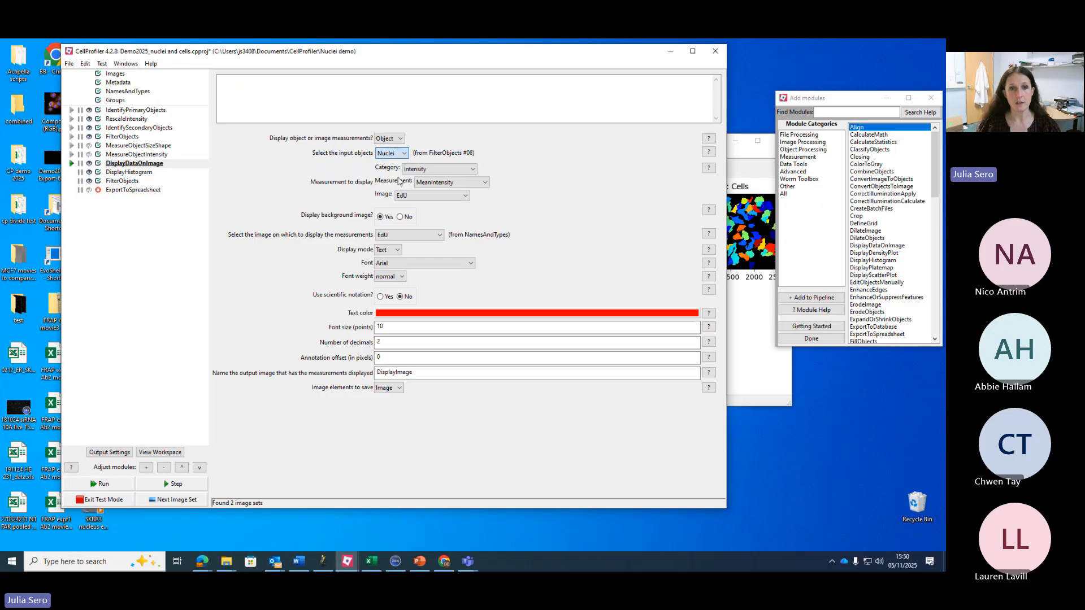
{"action": "left_click", "coordinate": [474, 171]}
{"action": "left_click", "coordinate": [473, 187]}
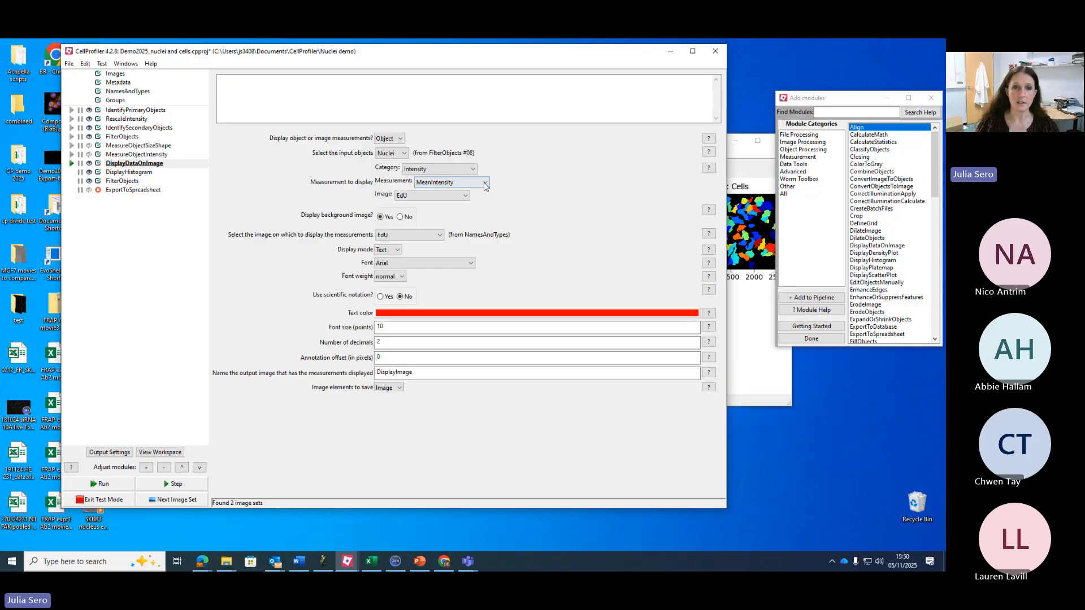
{"action": "left_click", "coordinate": [487, 185]}
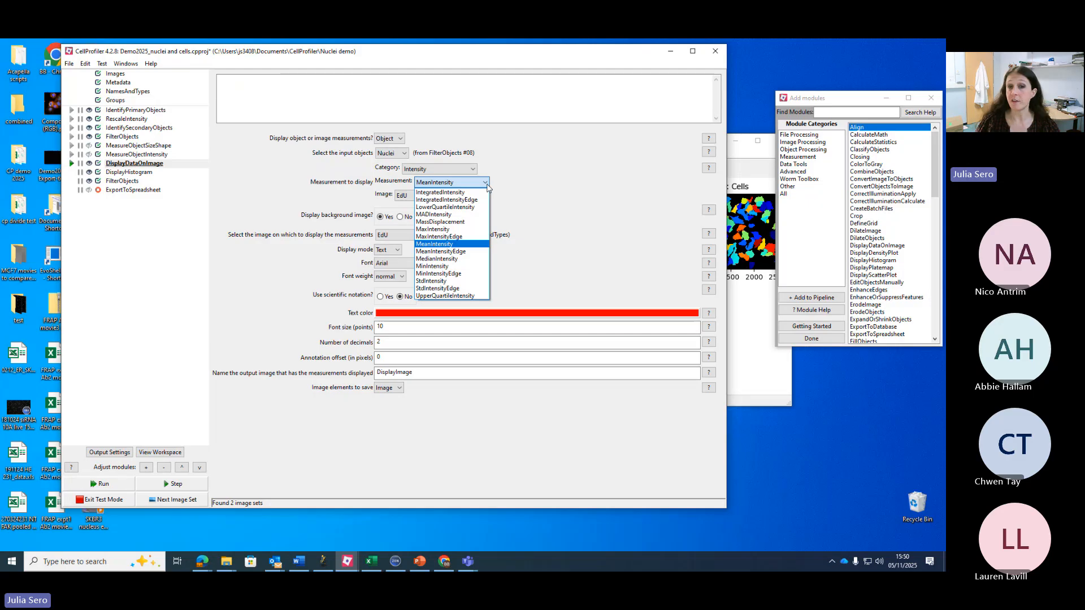
{"action": "left_click", "coordinate": [453, 244]}
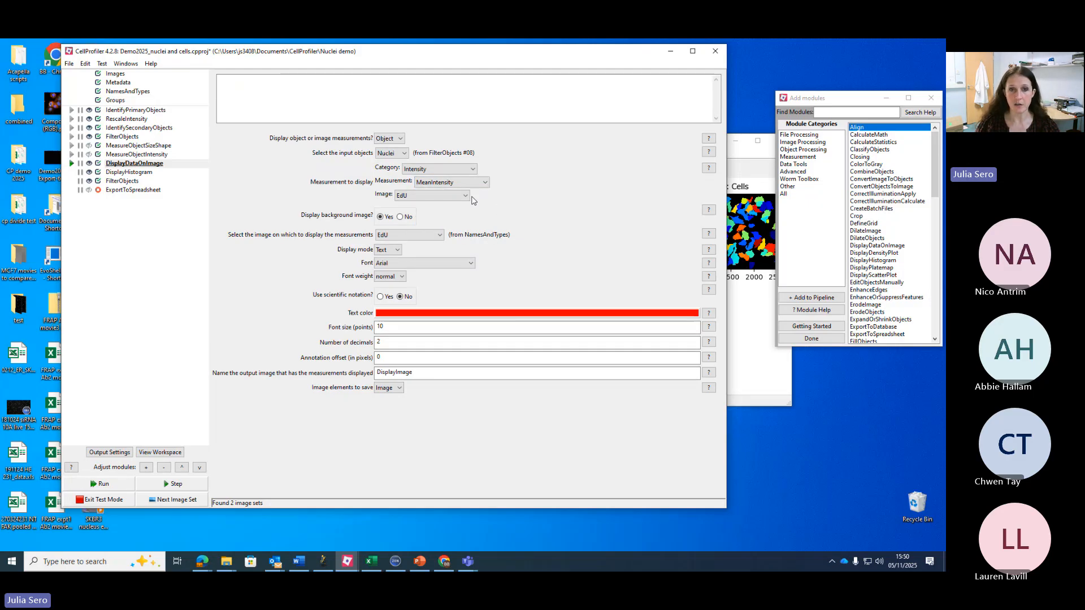
{"action": "left_click", "coordinate": [465, 196]}
{"action": "left_click", "coordinate": [453, 221]}
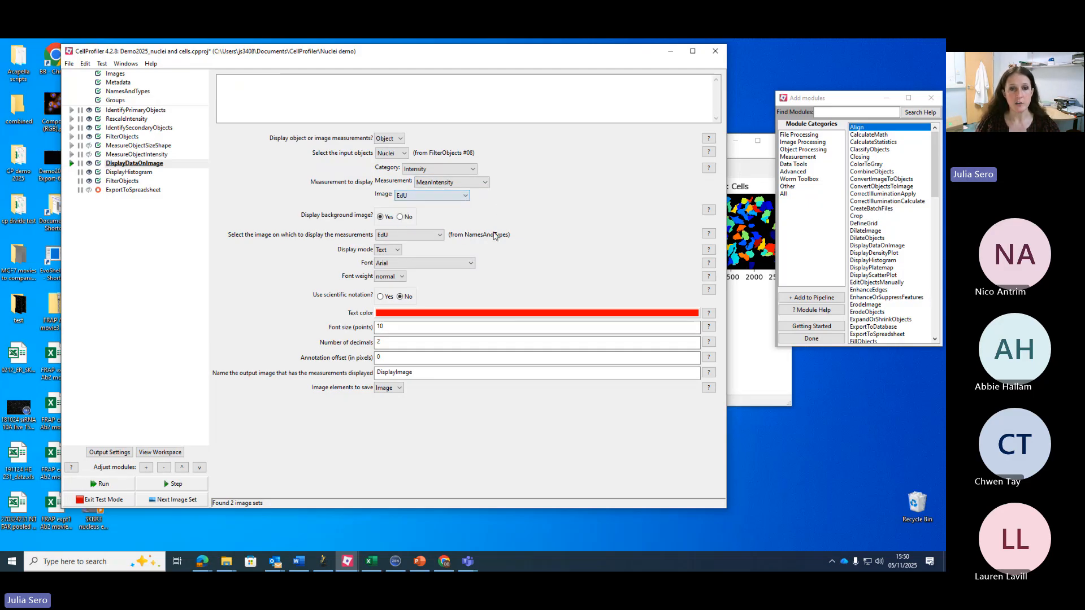
{"action": "left_click", "coordinate": [441, 235]}
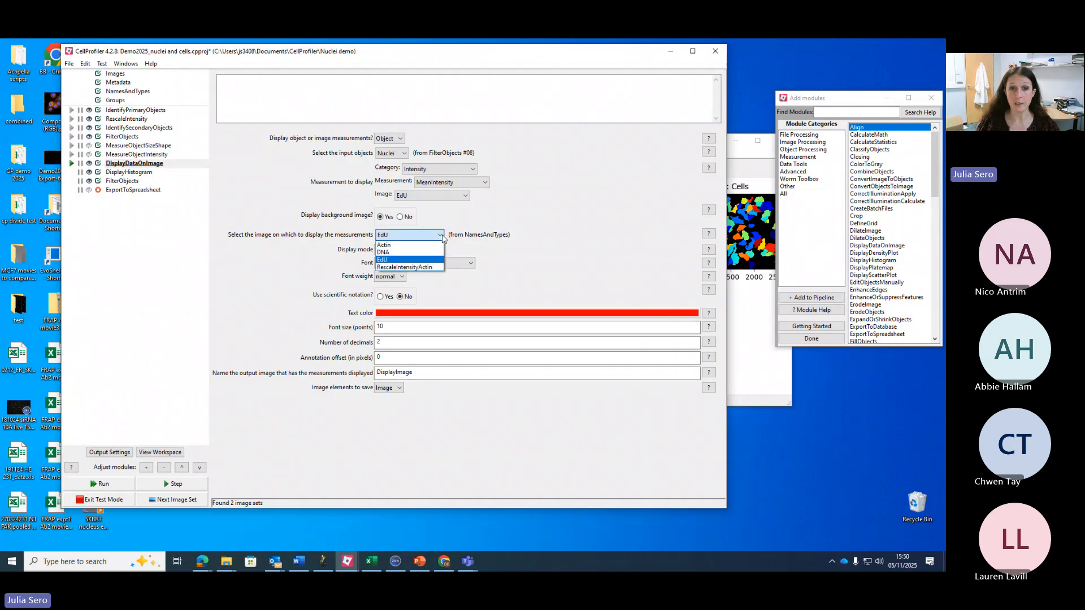
{"action": "left_click", "coordinate": [385, 260]}
Step: Run DisplayDataOnImage in test mode, examine the mean EdU values on the enlarged result, and close it
{"action": "left_click", "coordinate": [176, 484]}
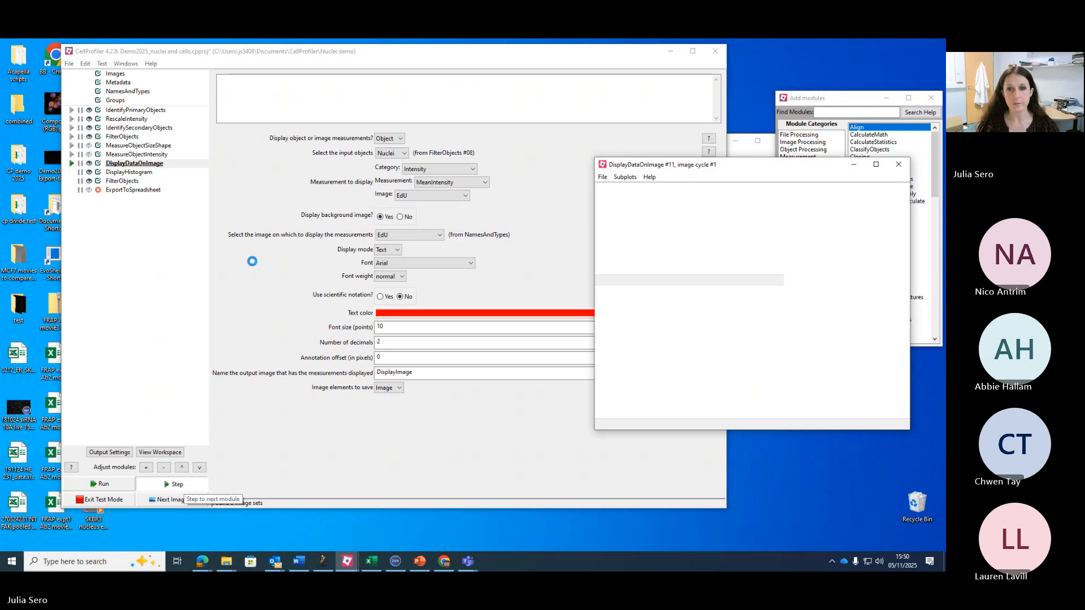
{"action": "left_click_drag", "start_coordinate": [735, 164], "coordinate": [364, 76]}
{"action": "left_click_drag", "start_coordinate": [532, 342], "coordinate": [828, 518]}
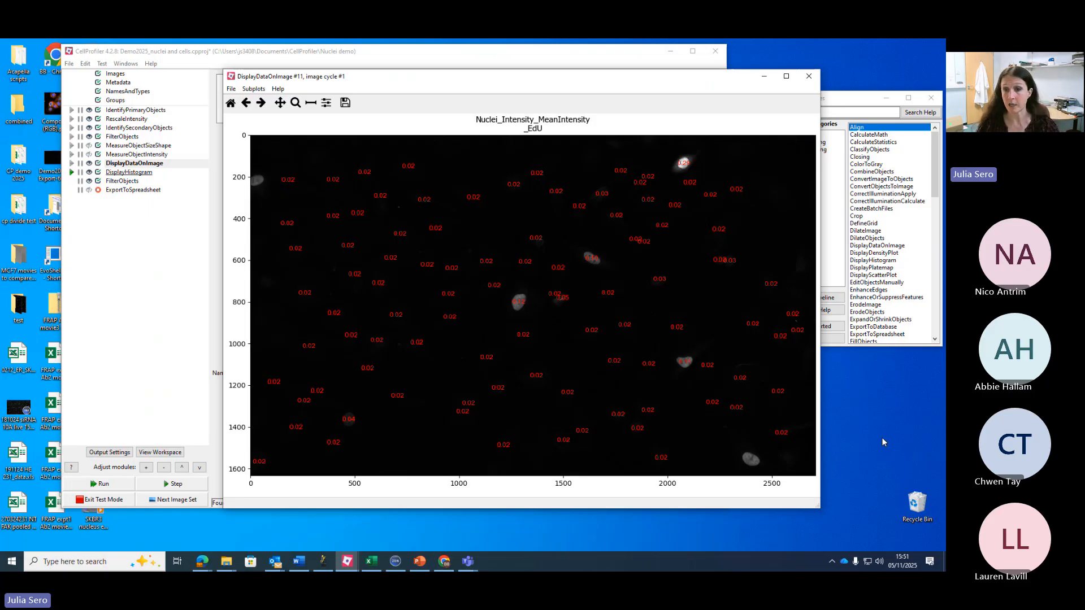
{"action": "left_click", "coordinate": [809, 77]}
Step: Set DNA as the background image of DisplayDataOnImage and run the module in test mode again
{"action": "left_click", "coordinate": [441, 236]}
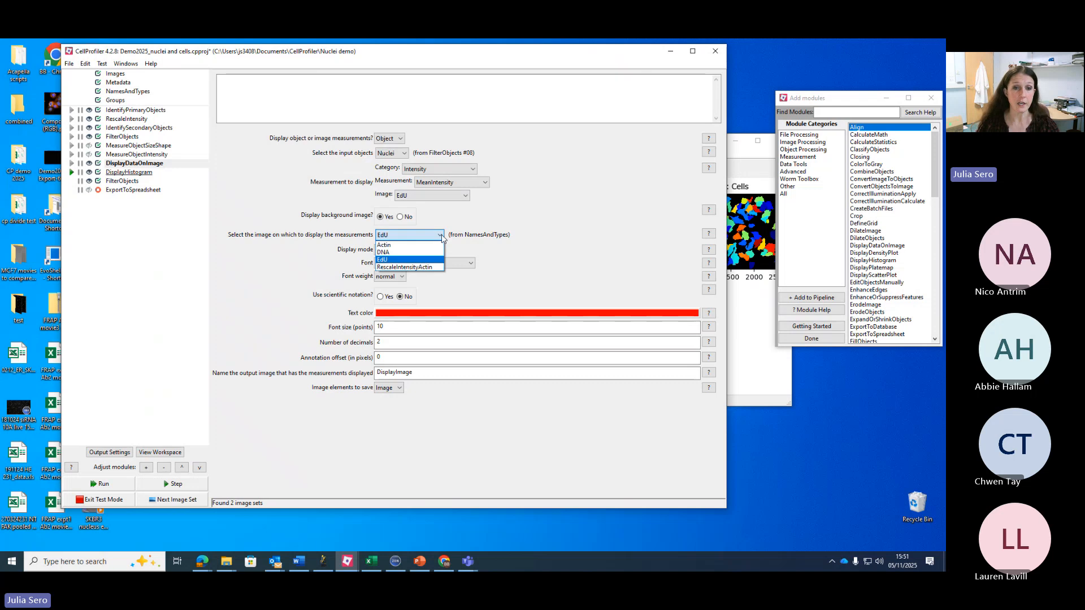
{"action": "left_click", "coordinate": [415, 253]}
{"action": "left_click", "coordinate": [175, 484]}
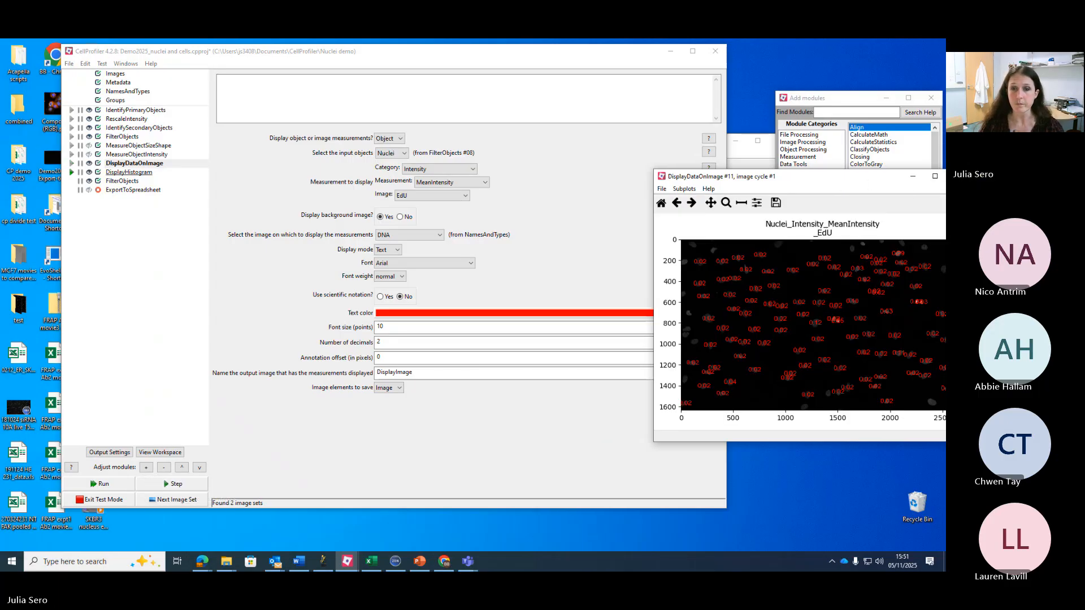
Step: Enlarge the result with the DNA background to examine the mean EdU values on the nuclei, and close it
{"action": "left_click_drag", "start_coordinate": [872, 180], "coordinate": [414, 90]}
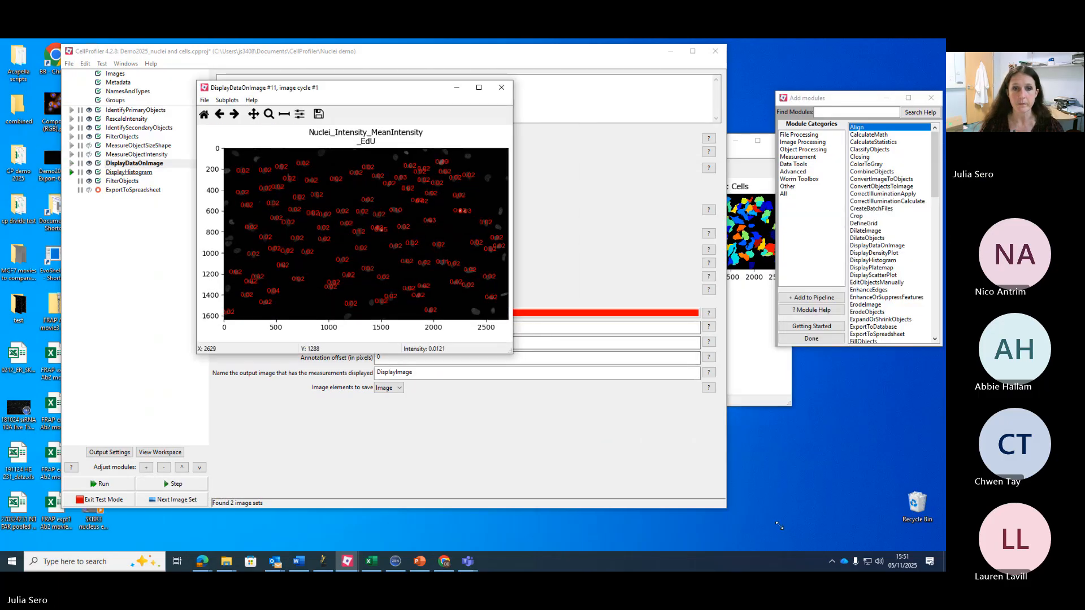
{"action": "left_click_drag", "start_coordinate": [511, 355], "coordinate": [768, 516]}
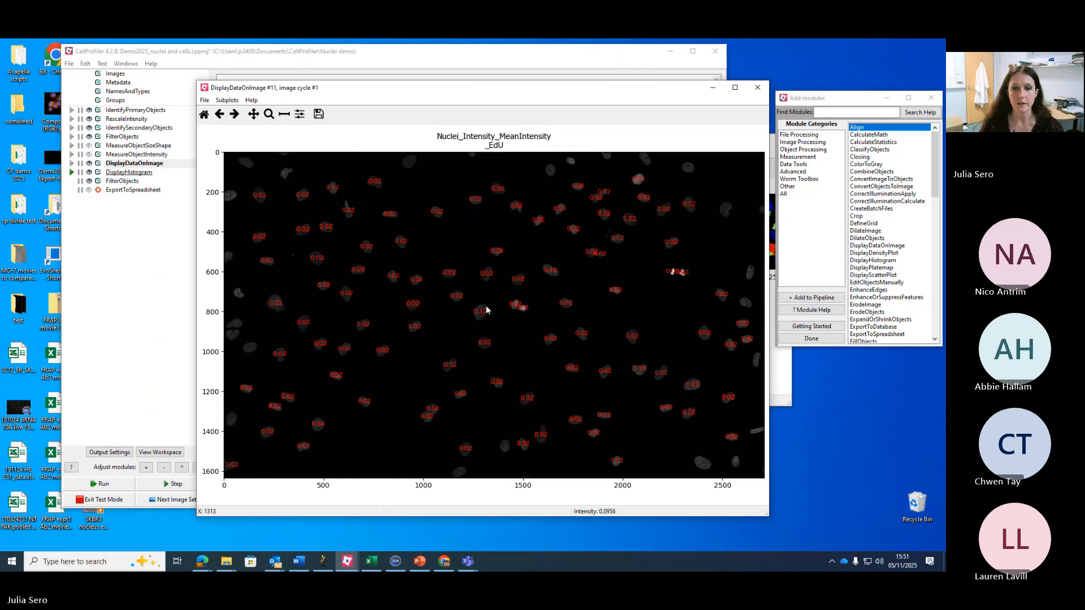
{"action": "left_click", "coordinate": [757, 87]}
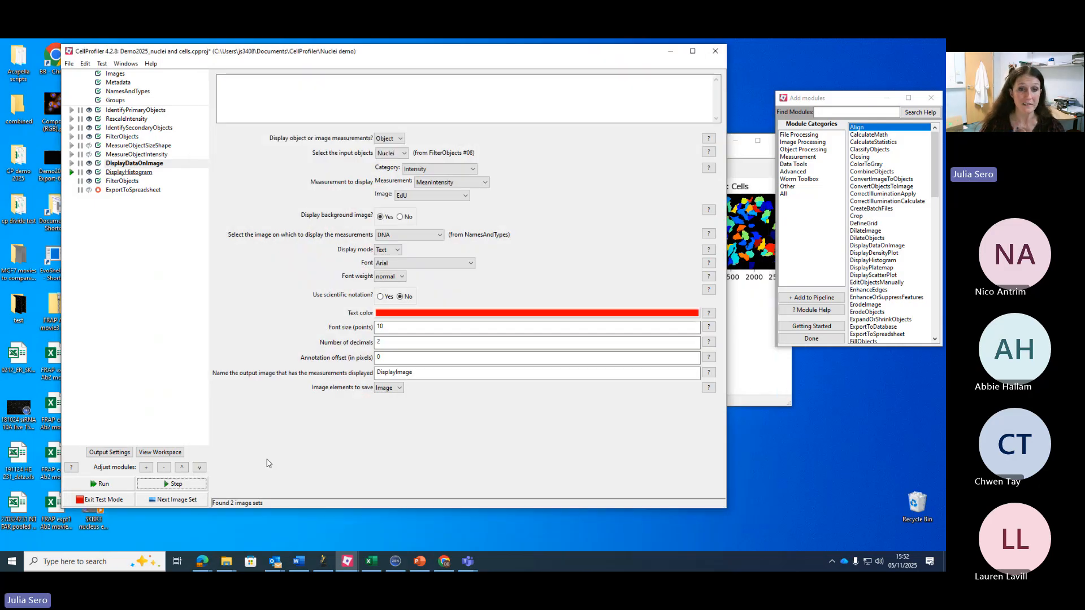
Step: Set DisplayDataOnImage to show the IntegratedIntensity of the DNA image and run the module in test mode
{"action": "left_click", "coordinate": [485, 183]}
{"action": "left_click", "coordinate": [452, 193]}
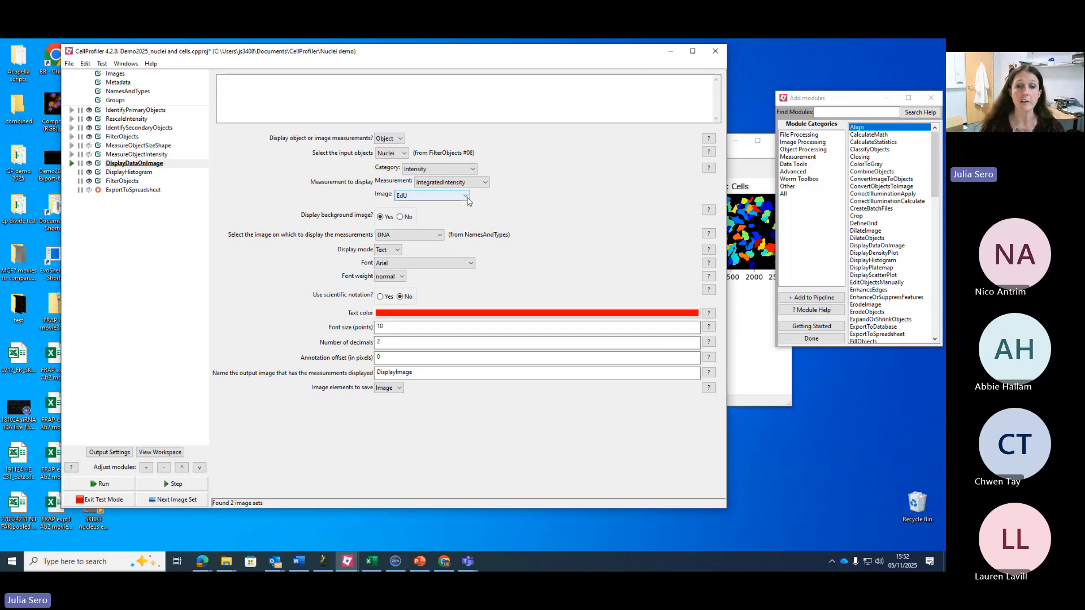
{"action": "left_click", "coordinate": [466, 195]}
{"action": "left_click", "coordinate": [452, 208]}
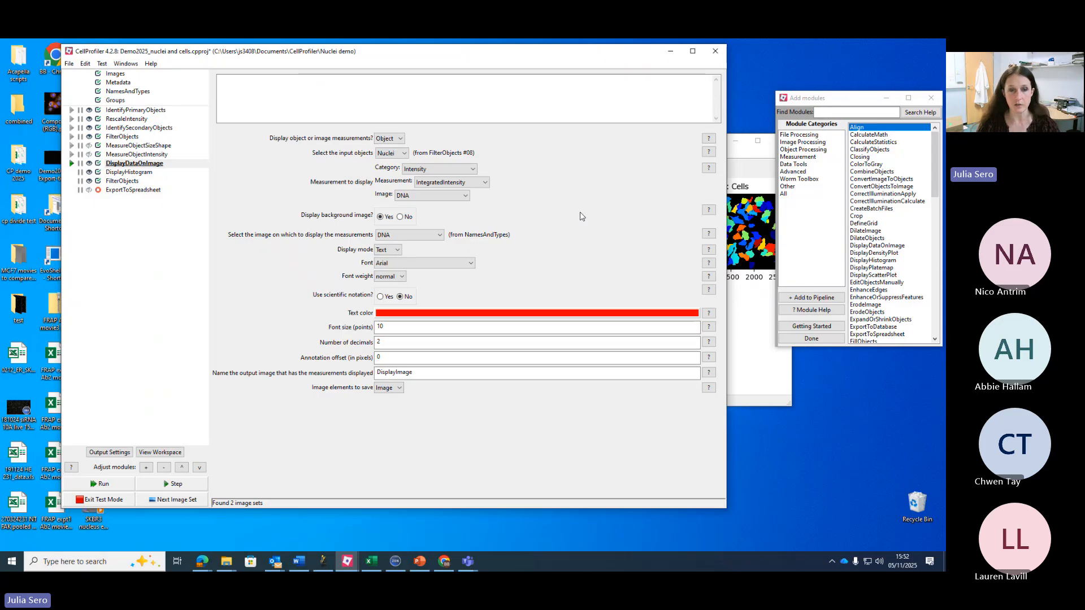
{"action": "left_click", "coordinate": [188, 487]}
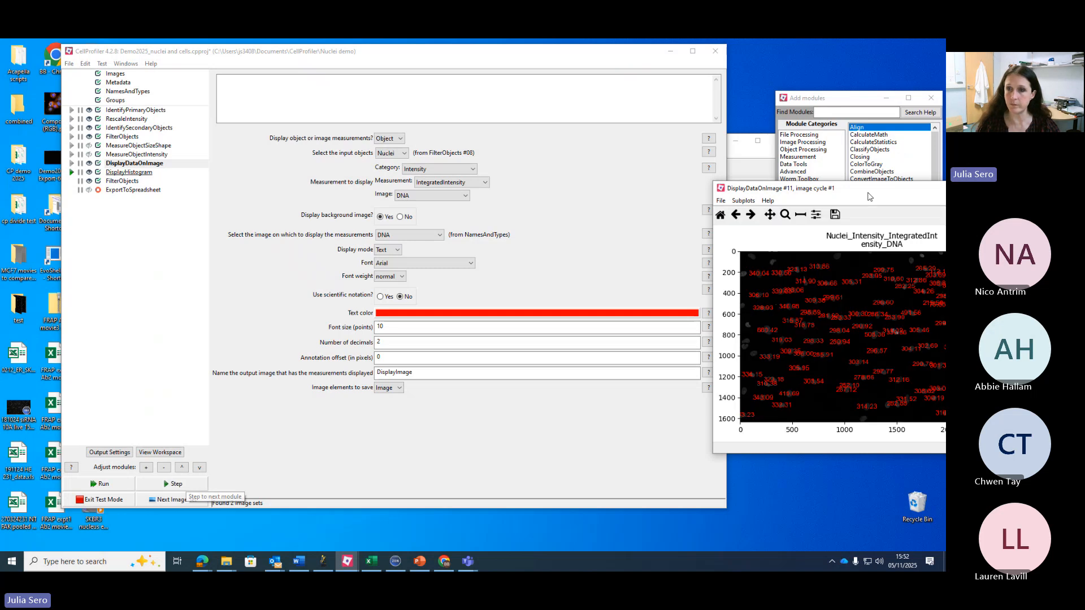
Step: Enlarge the integrated DNA intensity result to examine the values on the nuclei, and close it
{"action": "left_click_drag", "start_coordinate": [895, 191], "coordinate": [346, 71]}
{"action": "left_click_drag", "start_coordinate": [818, 530], "coordinate": [819, 534]}
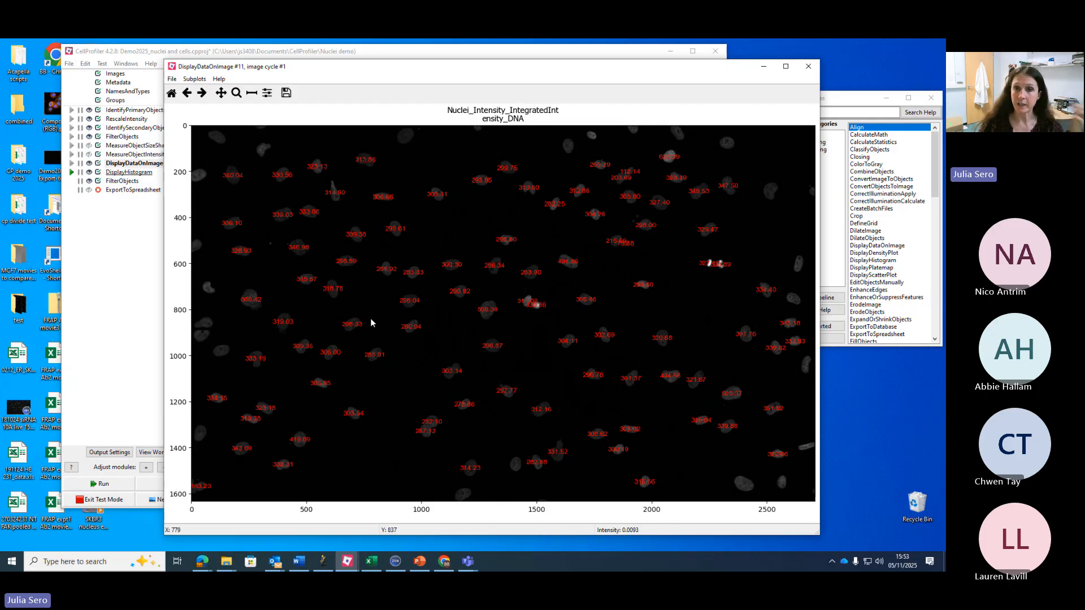
{"action": "left_click", "coordinate": [807, 66]}
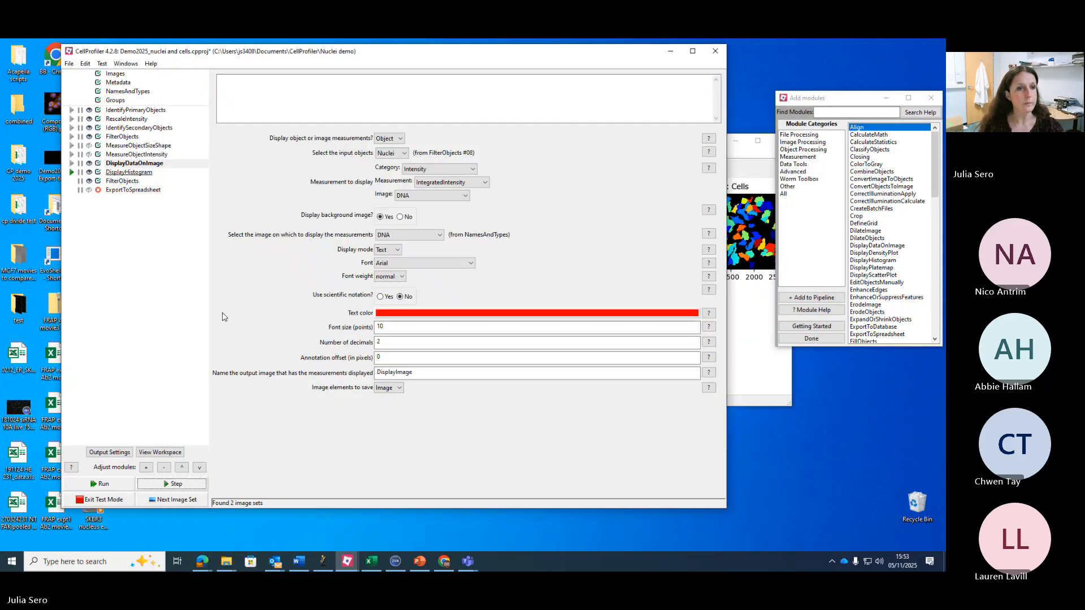
Step: Disable the DisplayDataOnImage module and close the leftover FilterObjects result
{"action": "left_click", "coordinate": [98, 164]}
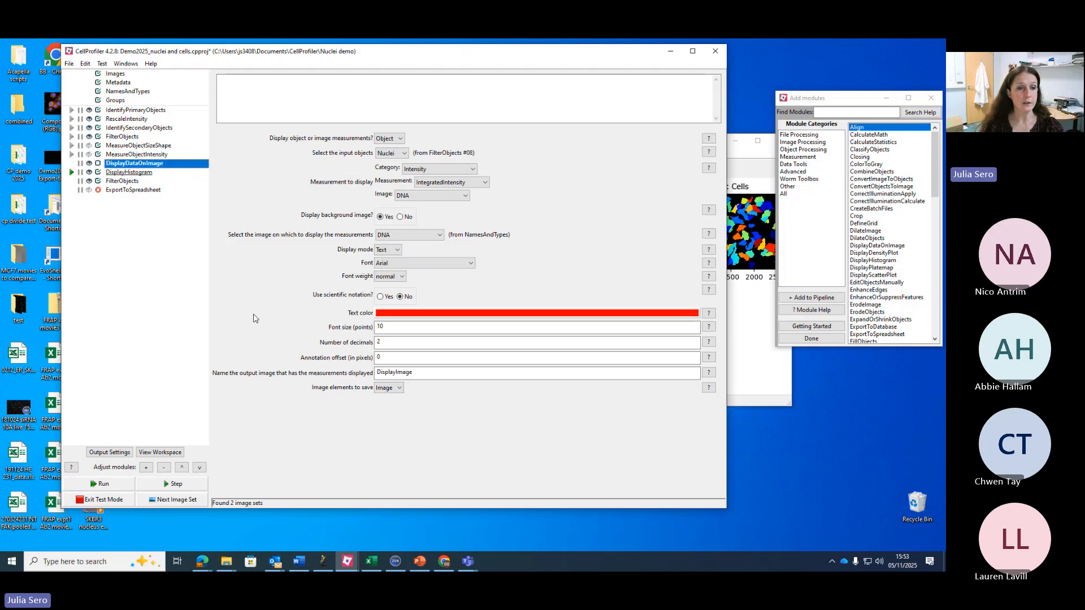
{"action": "left_click", "coordinate": [752, 371]}
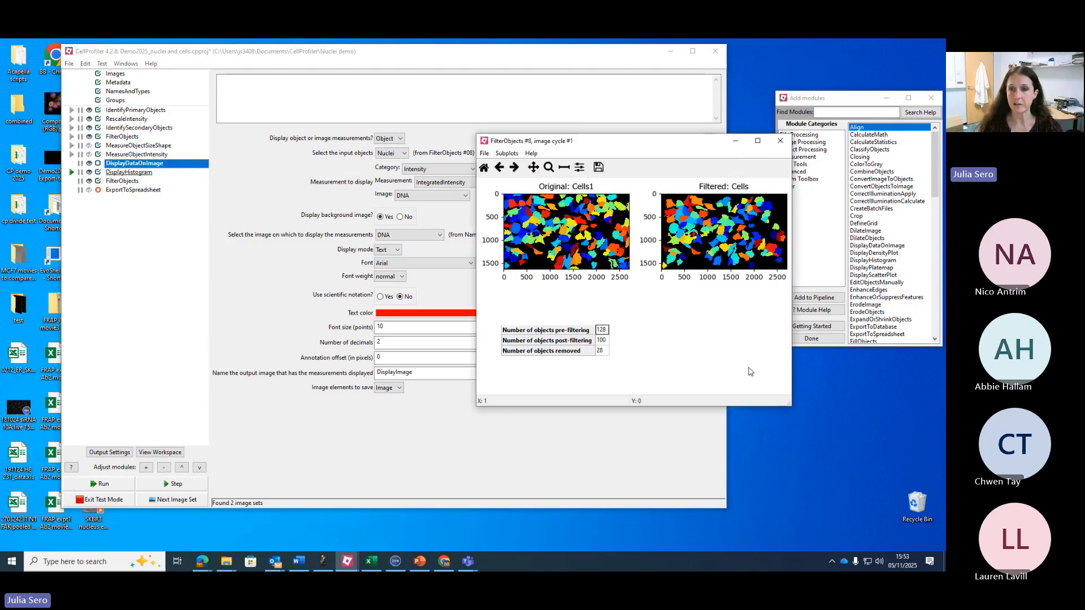
{"action": "left_click", "coordinate": [779, 142]}
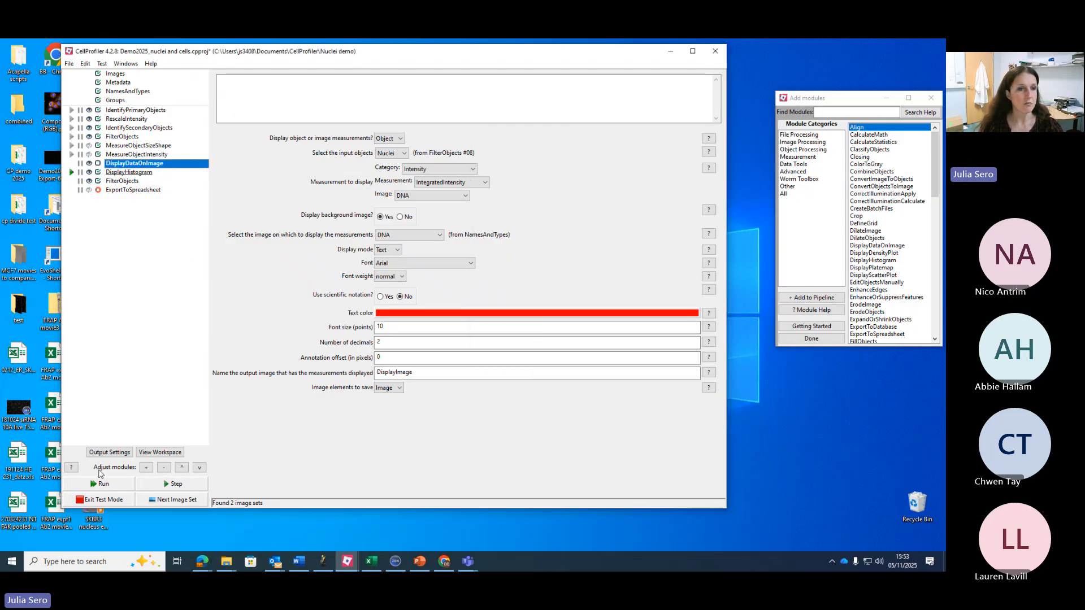
{"action": "left_click", "coordinate": [173, 485]}
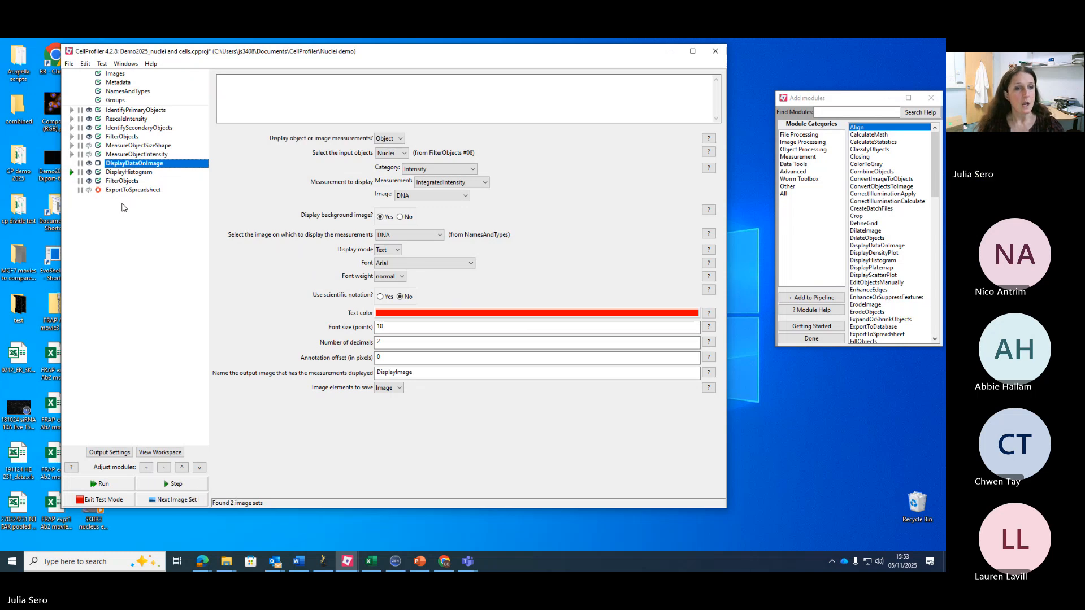
Step: Set DisplayHistogram to plot the IntegratedIntensity of the DNA image for the nuclei and run the module in test mode
{"action": "left_click", "coordinate": [140, 175]}
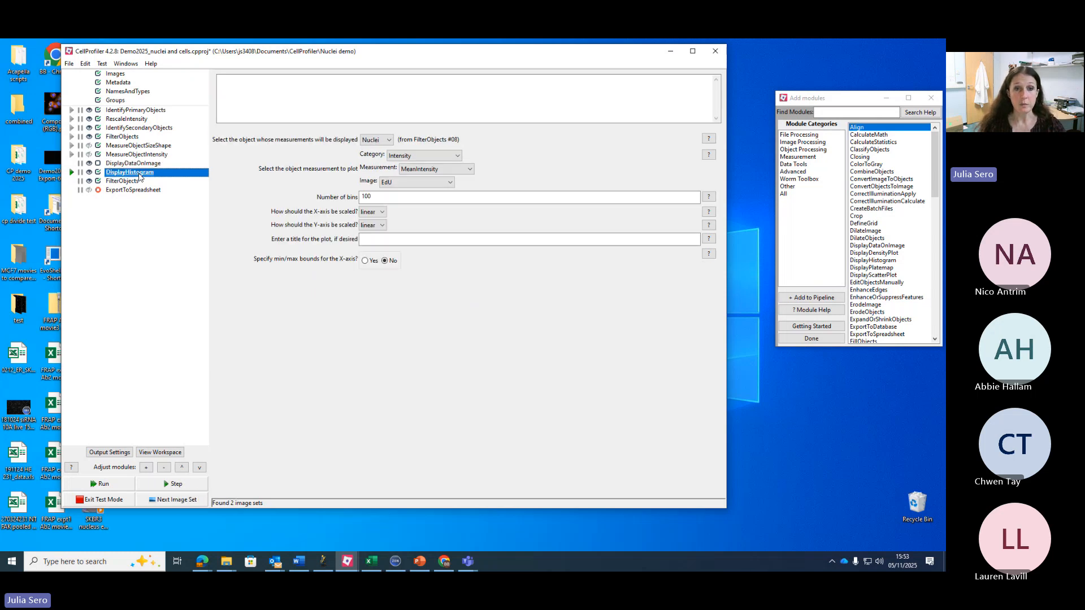
{"action": "left_click", "coordinate": [468, 169]}
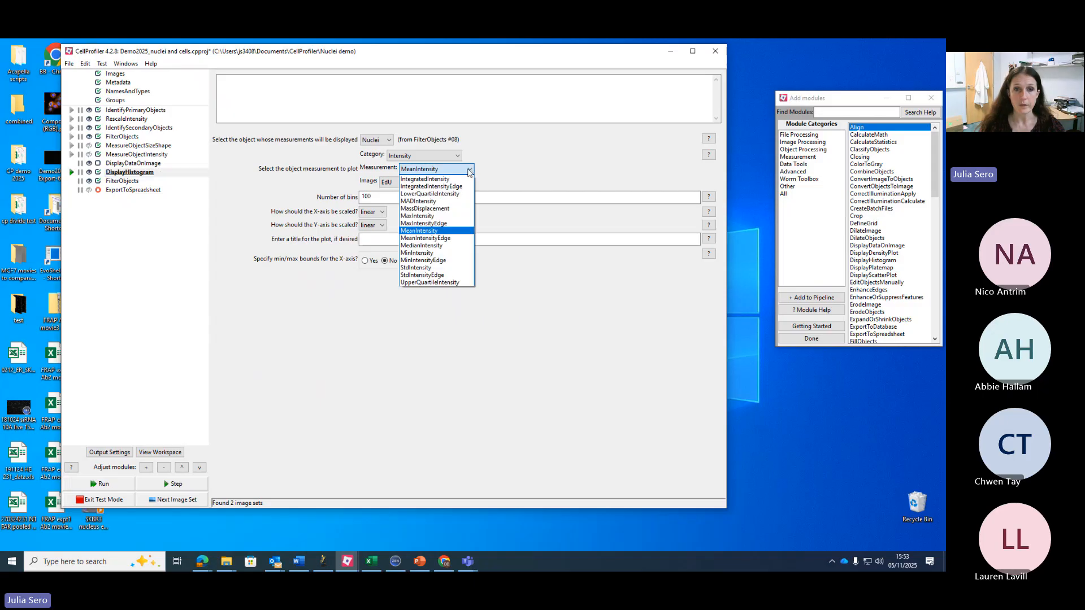
{"action": "left_click", "coordinate": [455, 181]}
{"action": "left_click", "coordinate": [449, 181]}
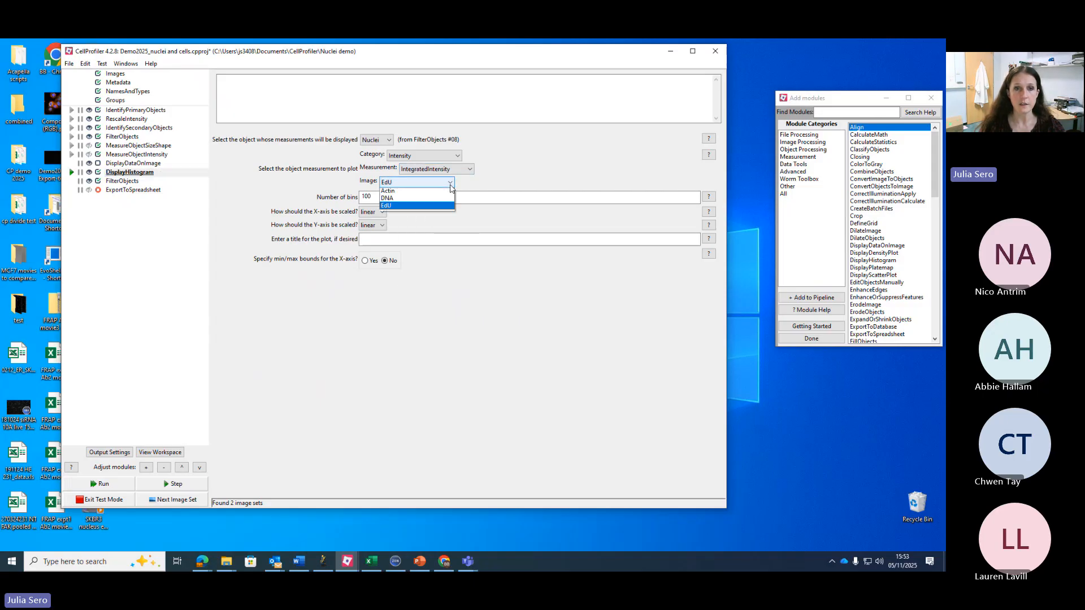
{"action": "left_click", "coordinate": [389, 195]}
{"action": "key", "text": "F6"}
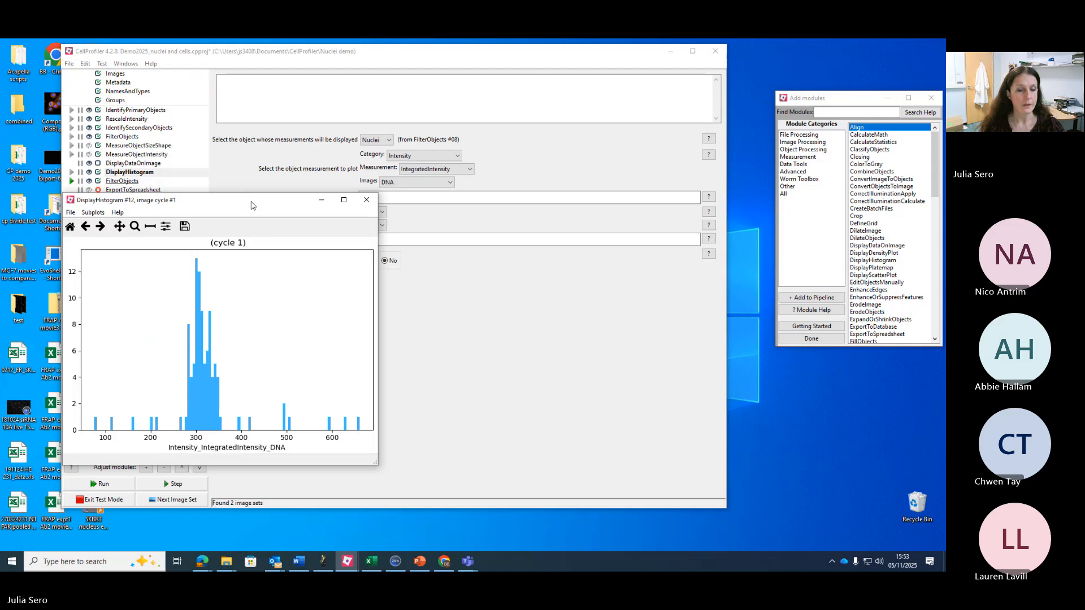
Step: Enlarge the integrated DNA intensity histogram to examine its distribution, and close it
{"action": "left_click_drag", "start_coordinate": [252, 202], "coordinate": [310, 97]}
{"action": "left_click_drag", "start_coordinate": [430, 359], "coordinate": [733, 413]}
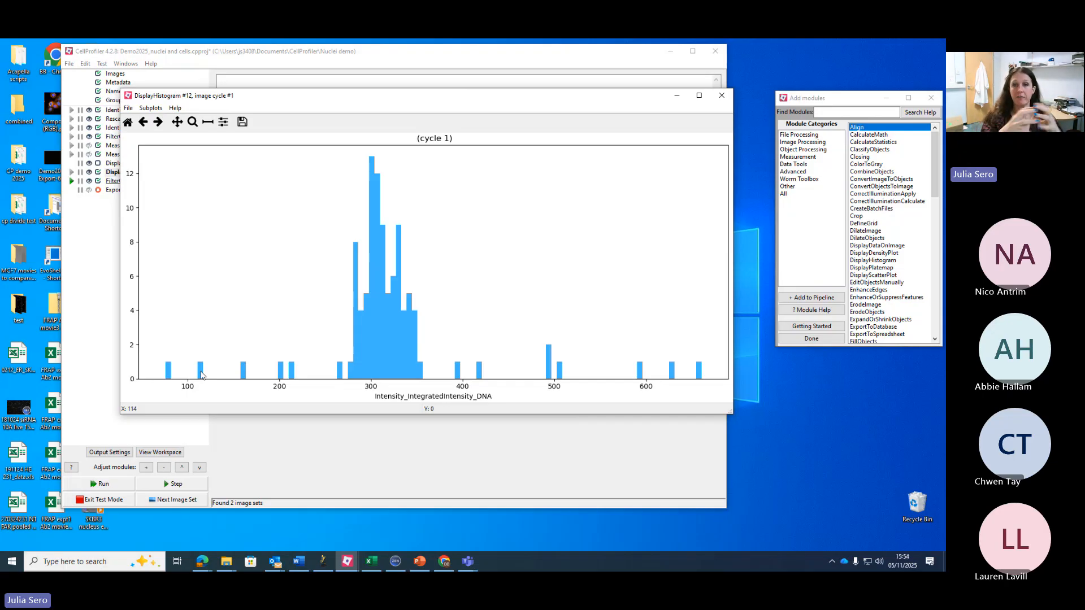
{"action": "left_click", "coordinate": [720, 96]}
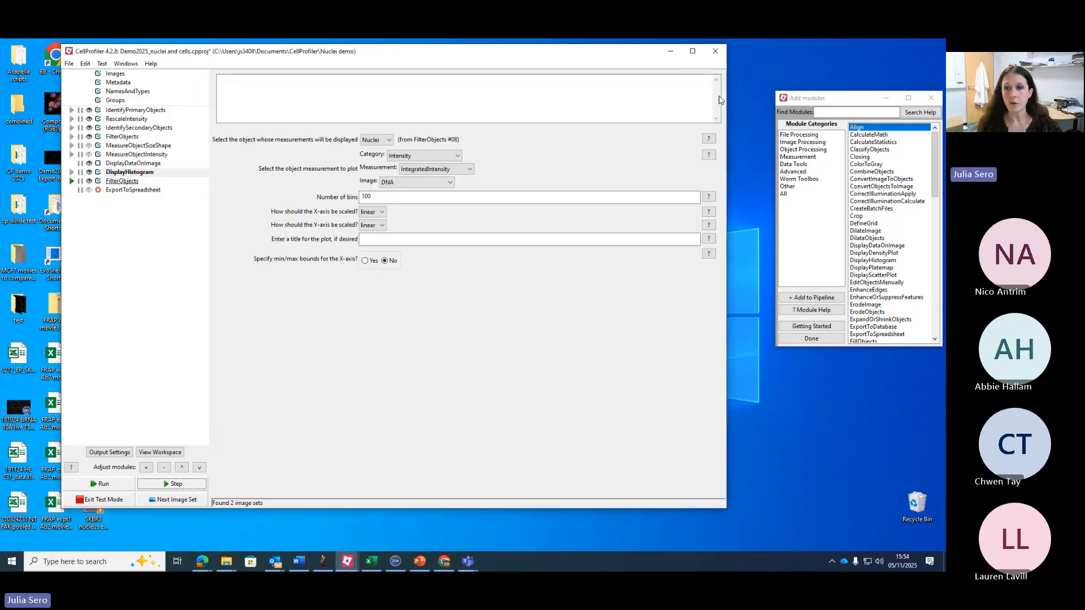
Step: Add a CalculateMath module from the data tools after DisplayHistogram and set its operation to Divide
{"action": "left_click", "coordinate": [800, 165]}
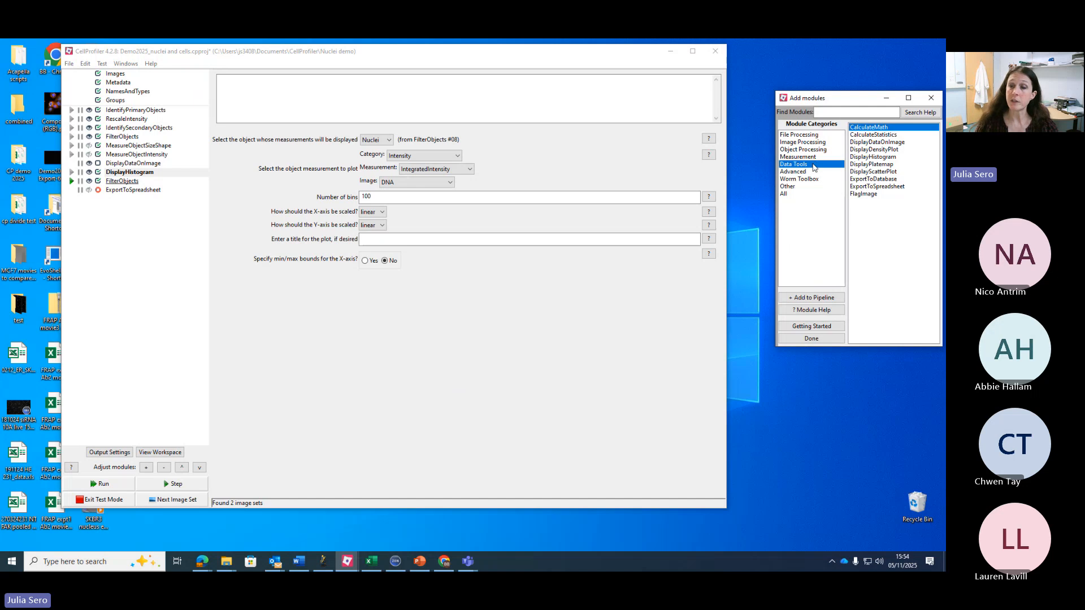
{"action": "left_click_drag", "start_coordinate": [864, 99], "coordinate": [828, 78]}
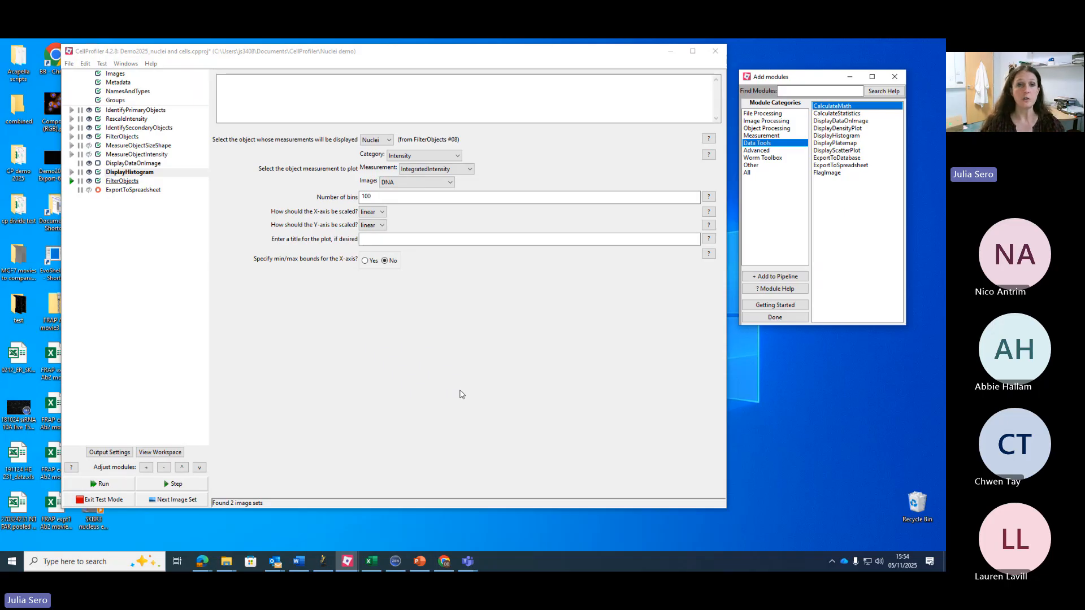
{"action": "double_click", "coordinate": [833, 106]}
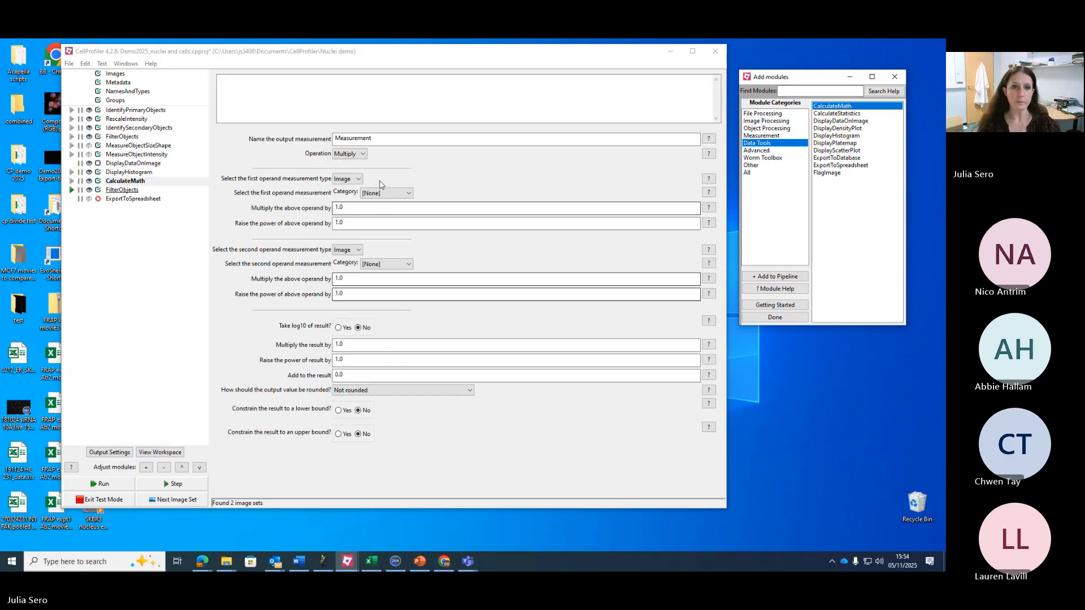
{"action": "left_click", "coordinate": [349, 154]}
{"action": "left_click", "coordinate": [350, 171]}
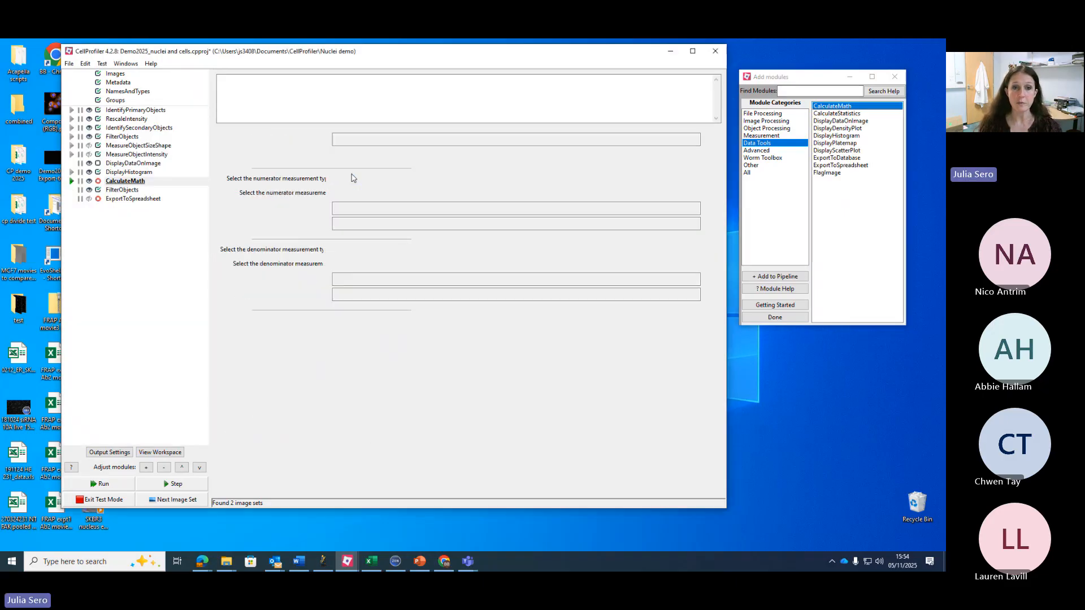
Step: Set the numerator to an object measurement of the Nuclei
{"action": "left_click", "coordinate": [345, 178]}
{"action": "left_click", "coordinate": [345, 197]}
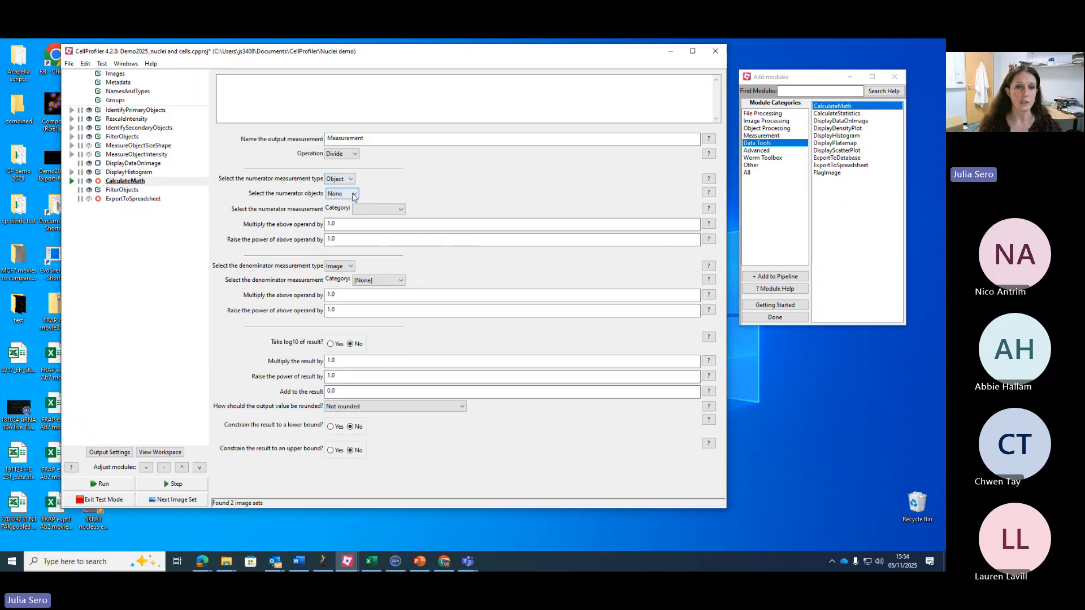
{"action": "left_click", "coordinate": [341, 193]}
{"action": "left_click", "coordinate": [335, 218]}
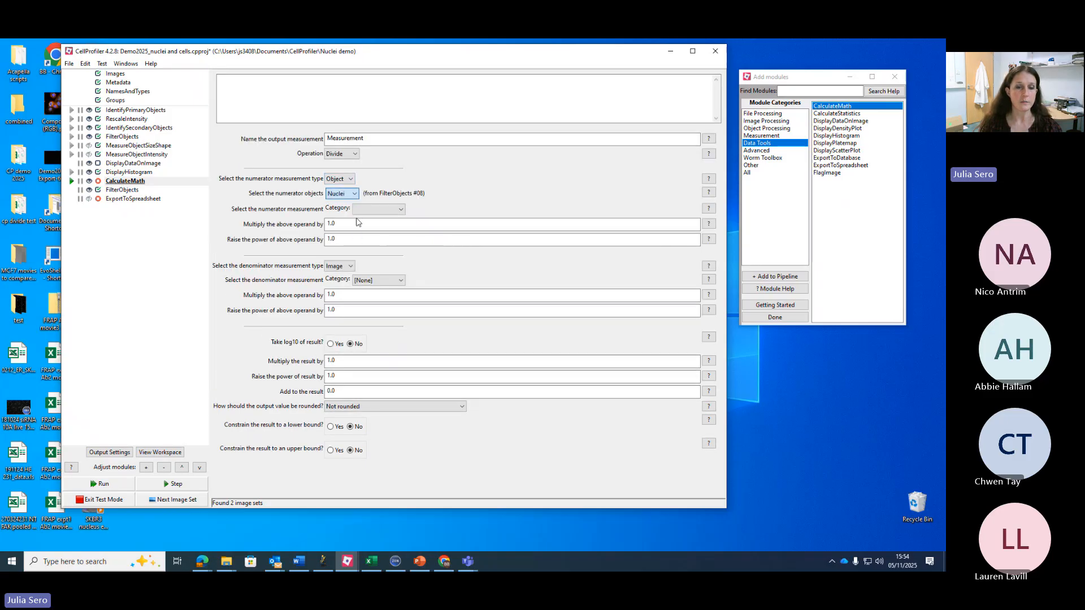
Step: Set the numerator measurement to the MeanIntensity of the DNA image in the Intensity category
{"action": "left_click", "coordinate": [400, 210]}
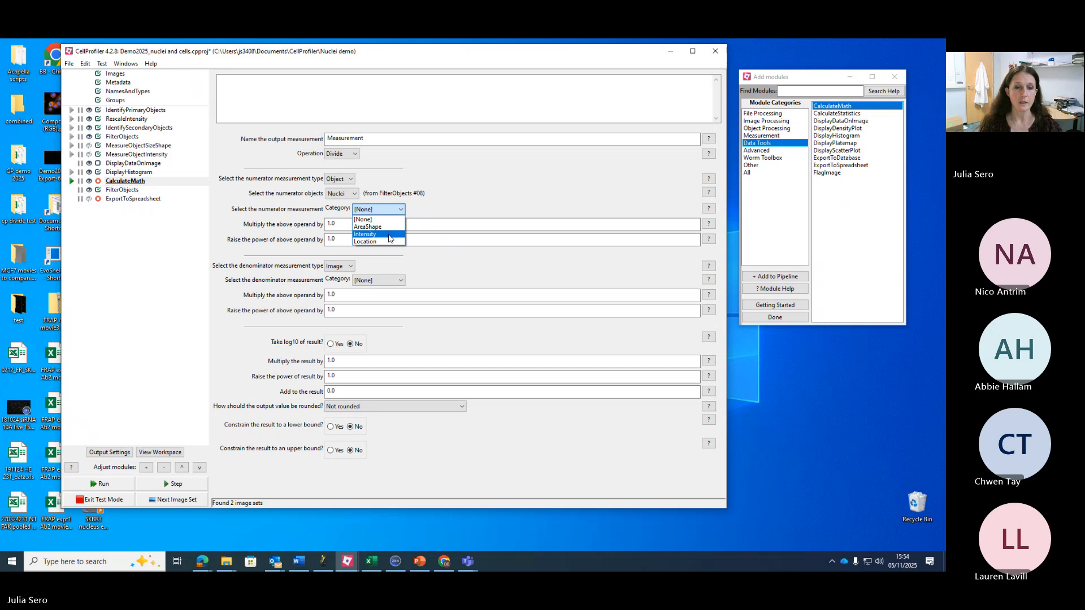
{"action": "left_click", "coordinate": [391, 234]}
{"action": "left_click", "coordinate": [412, 223]}
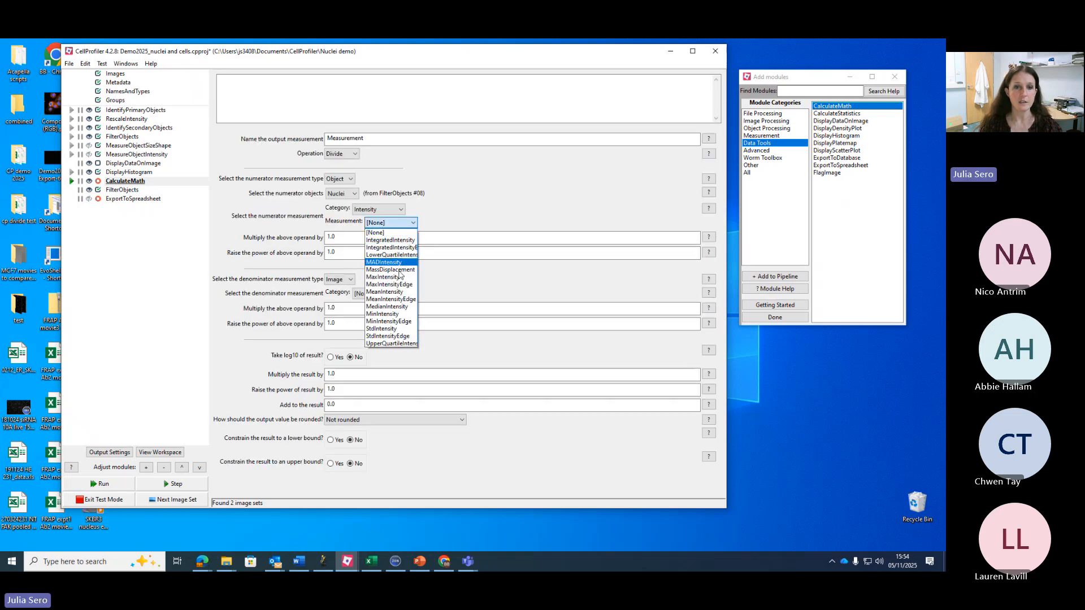
{"action": "left_click", "coordinate": [396, 291]}
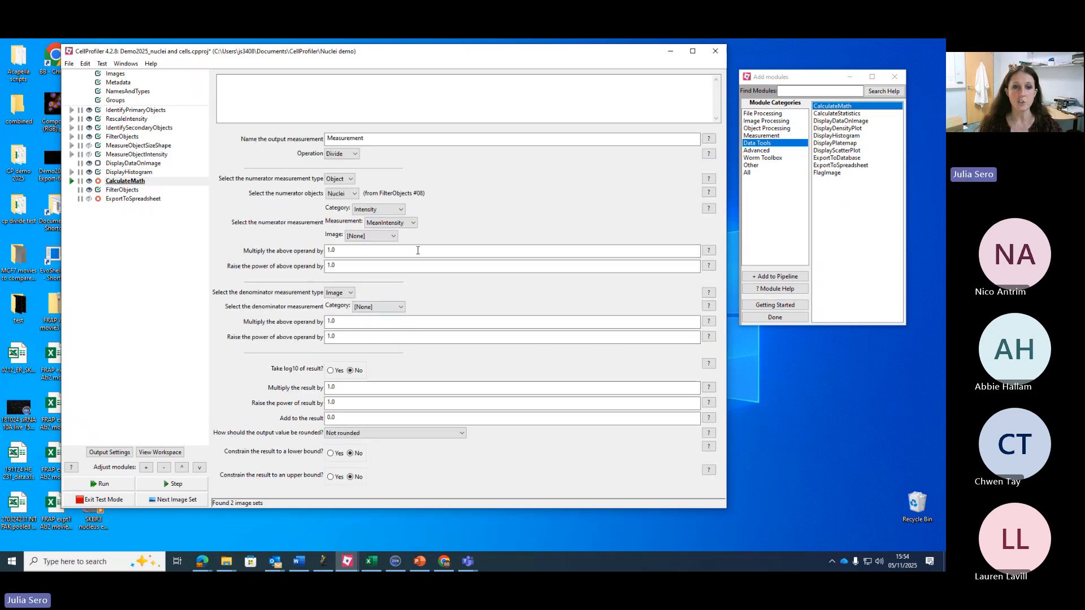
{"action": "left_click", "coordinate": [392, 237]}
{"action": "left_click", "coordinate": [382, 262]}
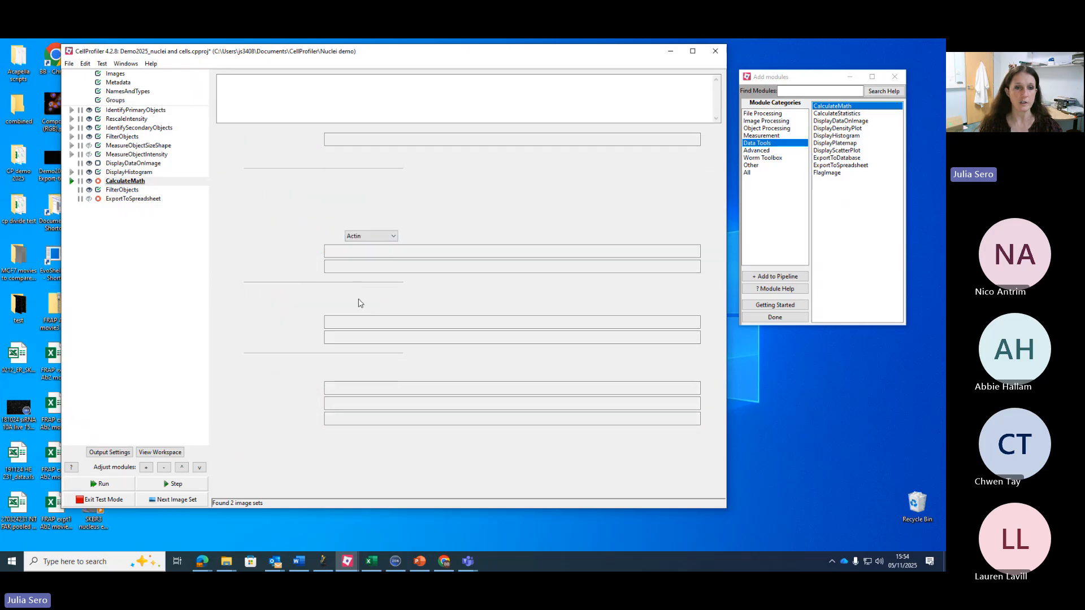
Step: Set the denominator to an object measurement of the Nuclei
{"action": "left_click", "coordinate": [395, 309]}
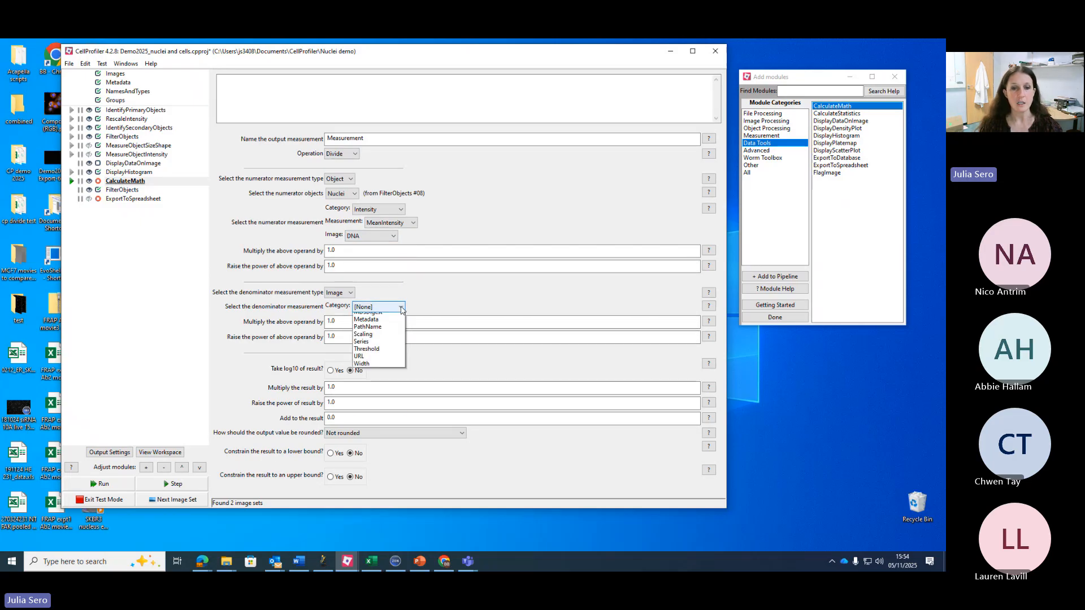
{"action": "left_click", "coordinate": [350, 293]}
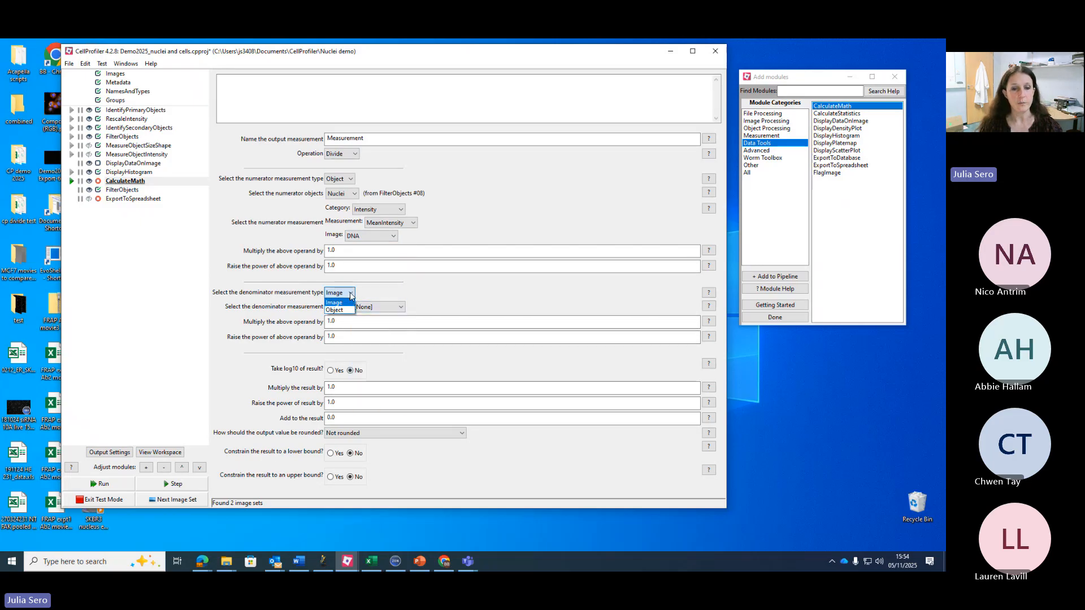
{"action": "left_click", "coordinate": [339, 307]}
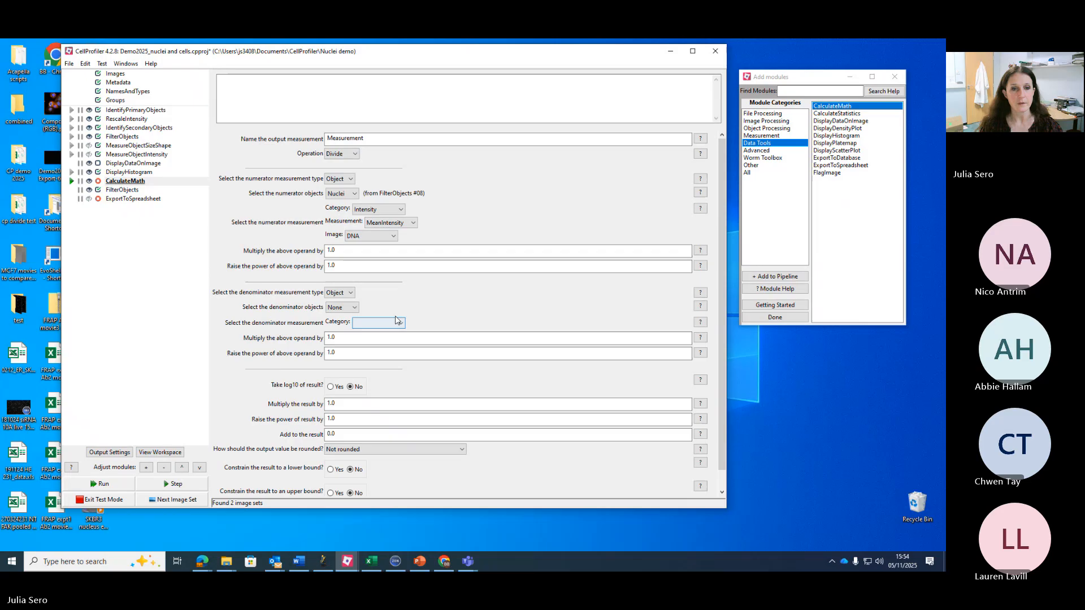
{"action": "left_click", "coordinate": [345, 307]}
{"action": "left_click", "coordinate": [337, 332]}
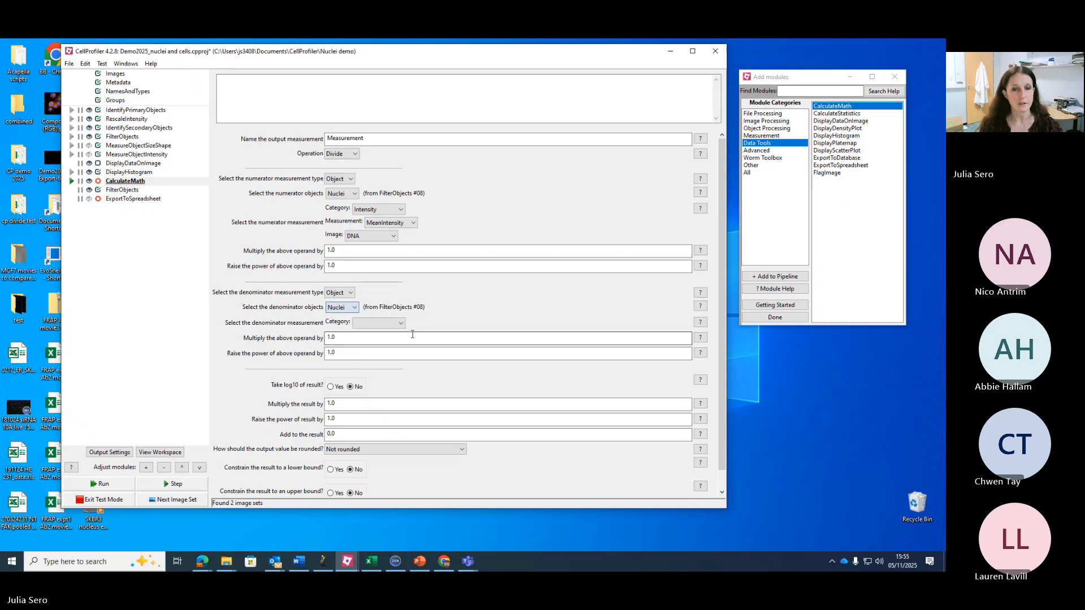
Step: Set the denominator measurement to the MeanIntensity of the EdU image in the Intensity category
{"action": "left_click", "coordinate": [400, 324]}
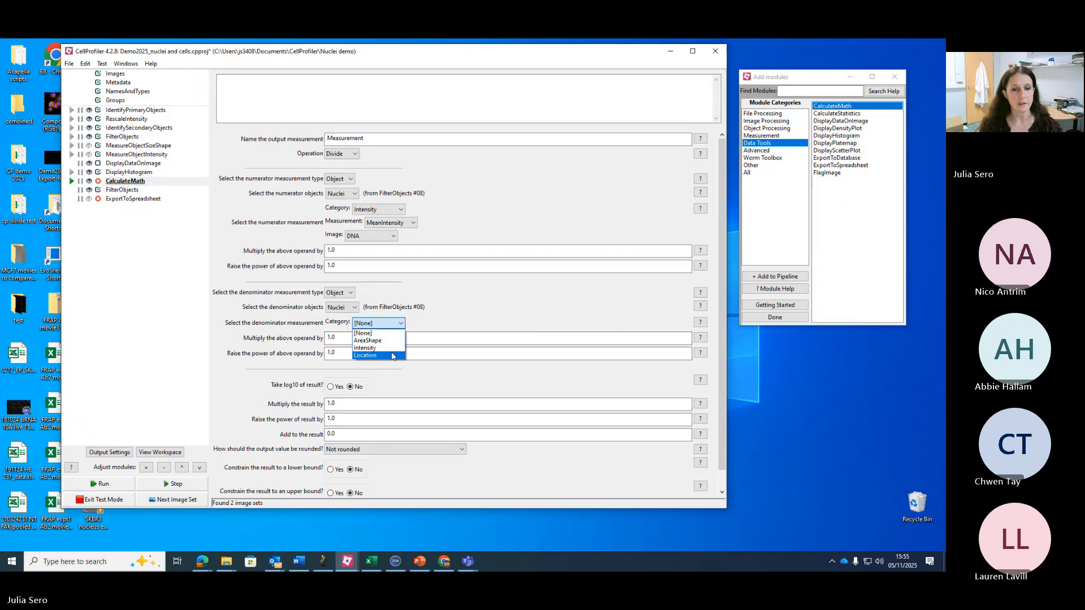
{"action": "left_click", "coordinate": [364, 348]}
{"action": "left_click", "coordinate": [413, 337]}
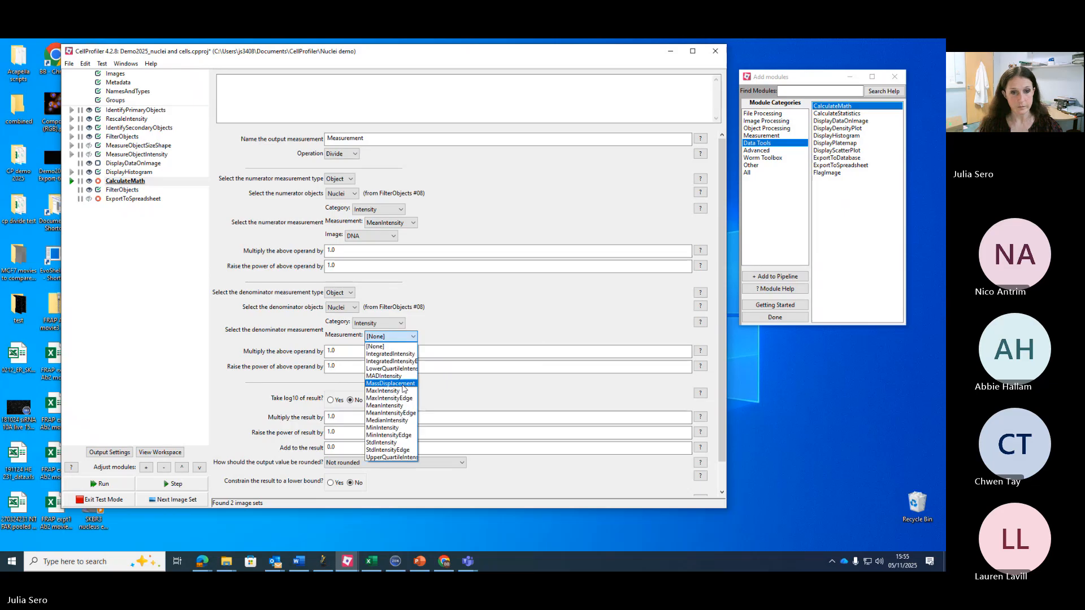
{"action": "left_click", "coordinate": [395, 408]}
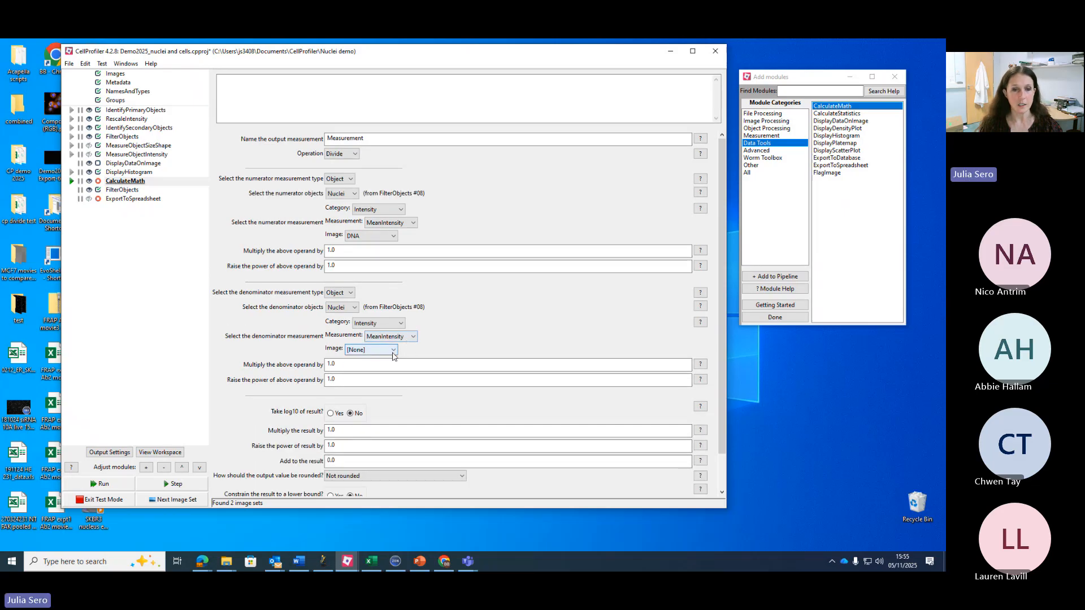
{"action": "left_click", "coordinate": [390, 350]}
{"action": "left_click", "coordinate": [361, 379]}
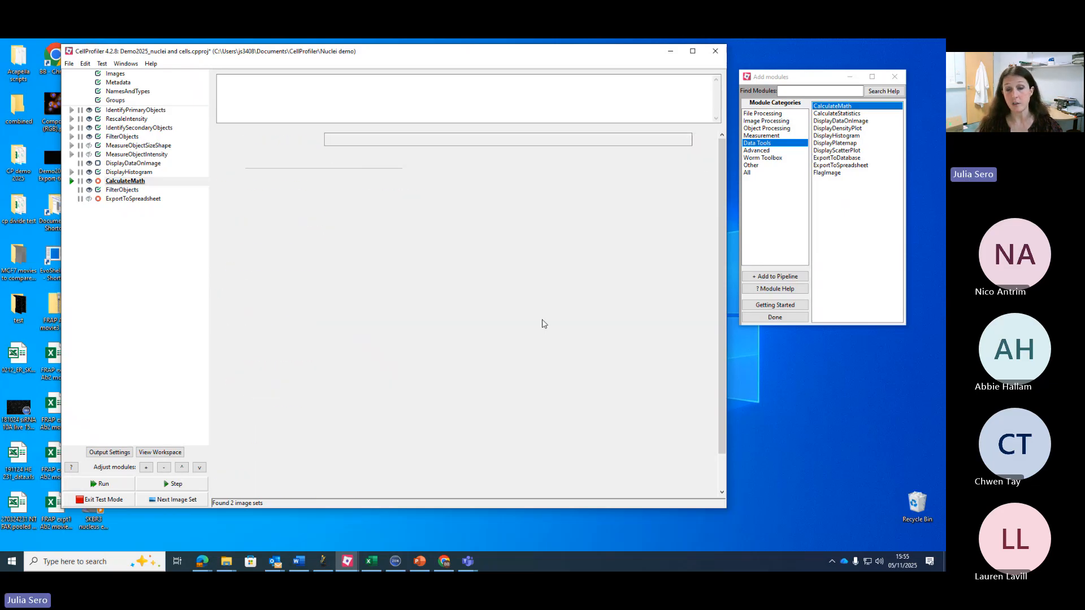
Step: Change the numerator measurement to Area in the AreaShape category
{"action": "left_click", "coordinate": [402, 211]}
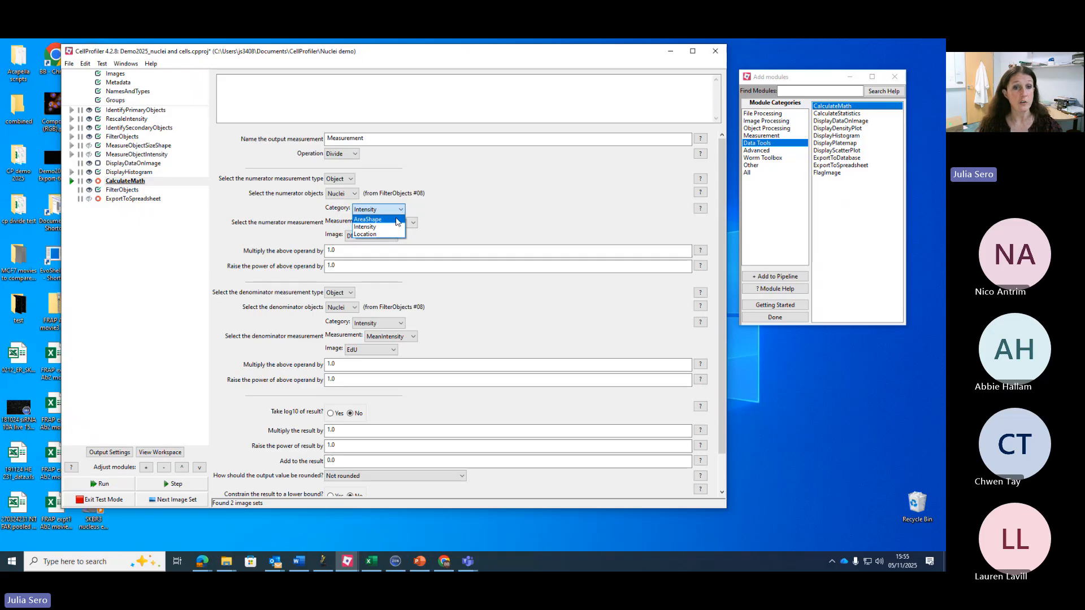
{"action": "left_click", "coordinate": [390, 219]}
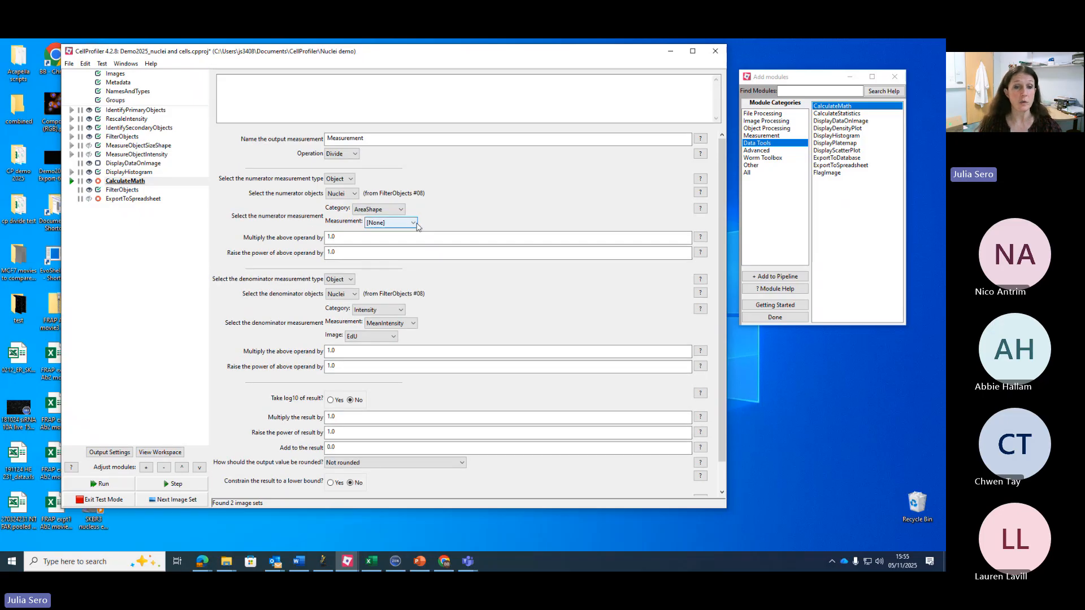
{"action": "left_click", "coordinate": [417, 224]}
{"action": "left_click", "coordinate": [397, 238]}
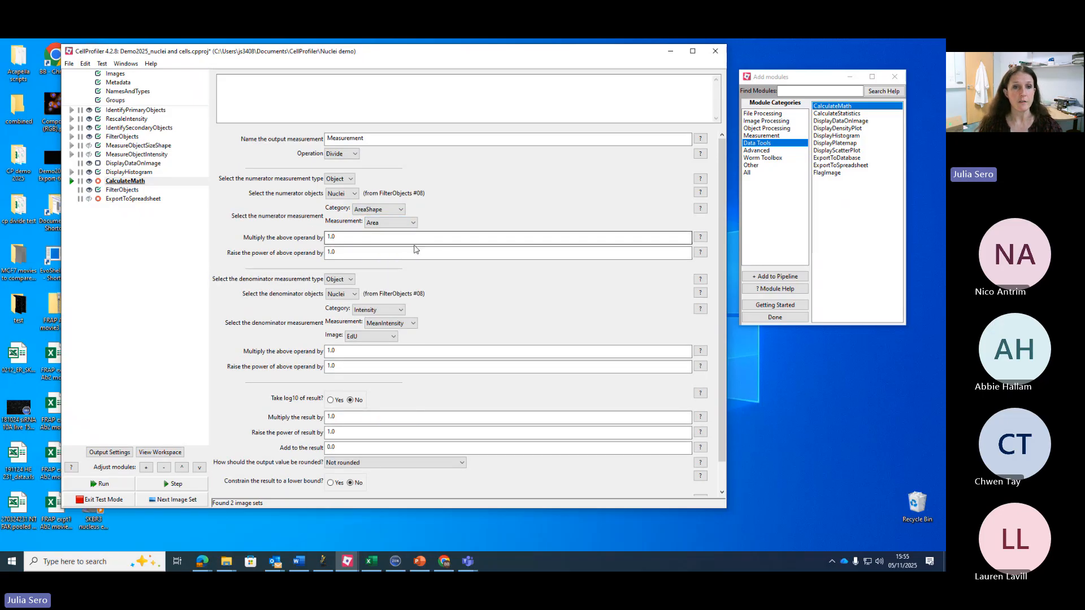
Step: Name the output measurement of CalculateMath NucbyCellArea
{"action": "double_click", "coordinate": [346, 139]}
{"action": "type", "text": "NucbyCe"}
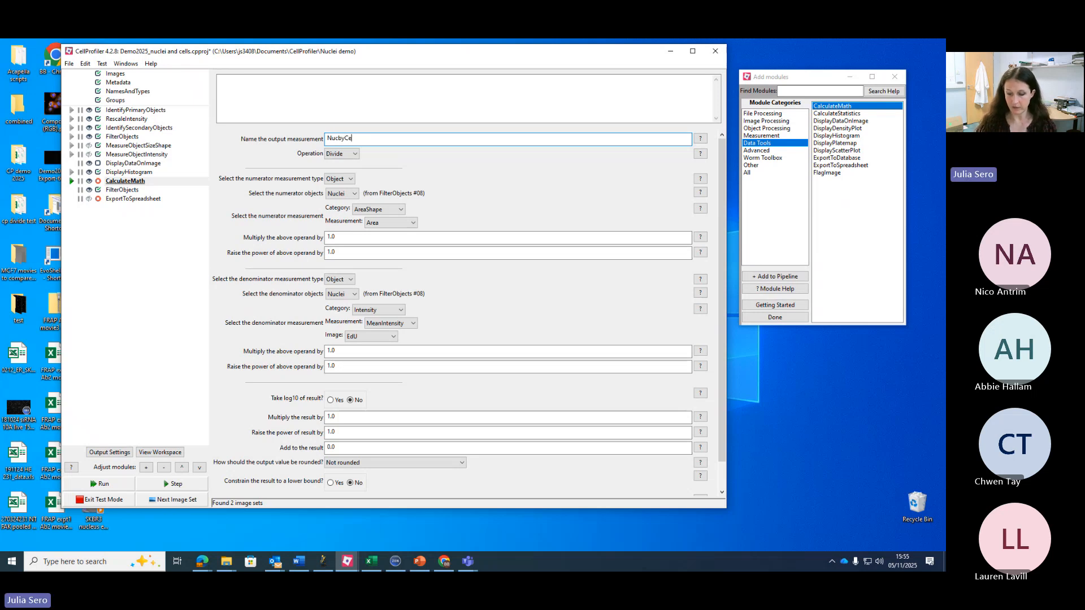
{"action": "type", "text": "llArea"}
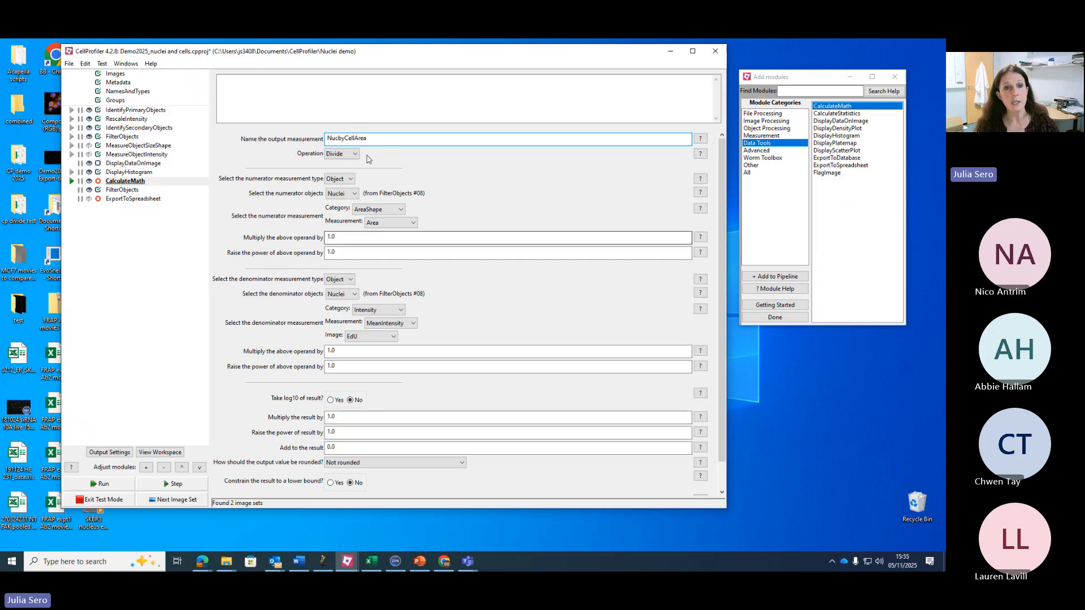
{"action": "left_click", "coordinate": [339, 138]}
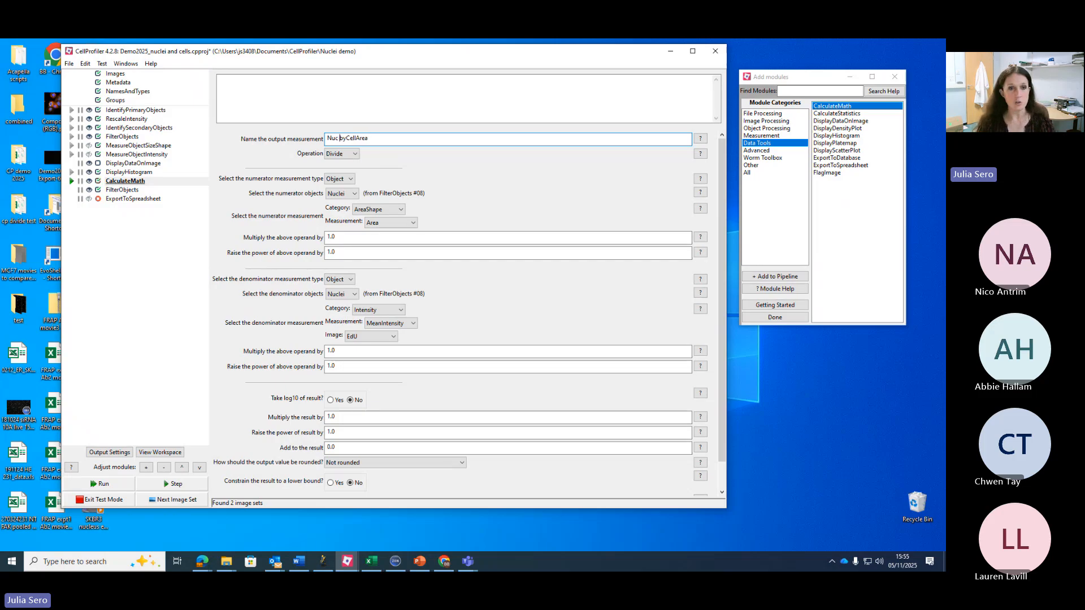
{"action": "key", "text": "BackSpace"}
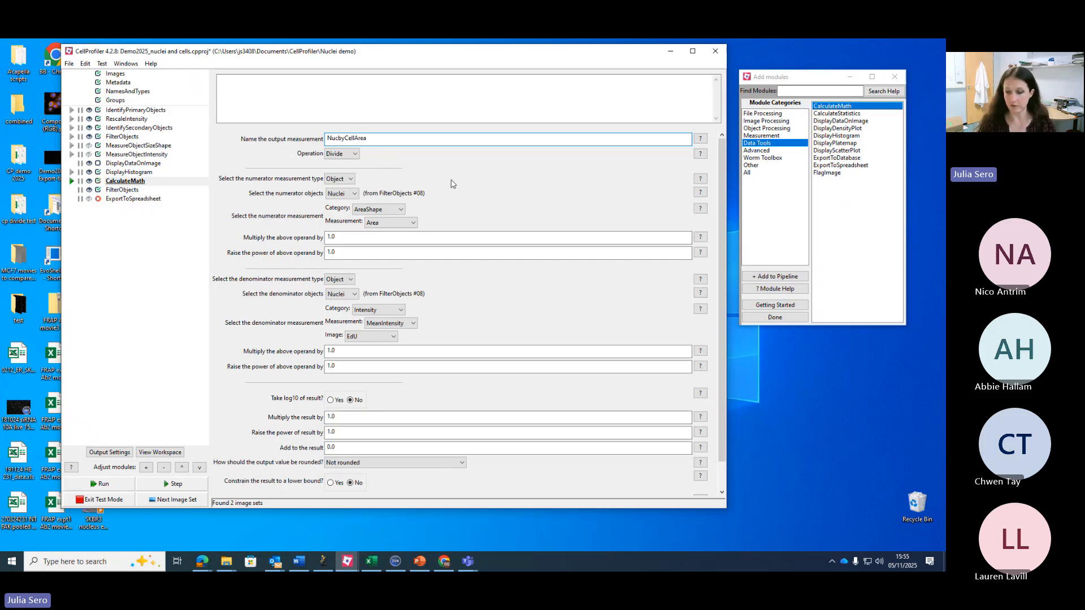
{"action": "type", "text": "_"}
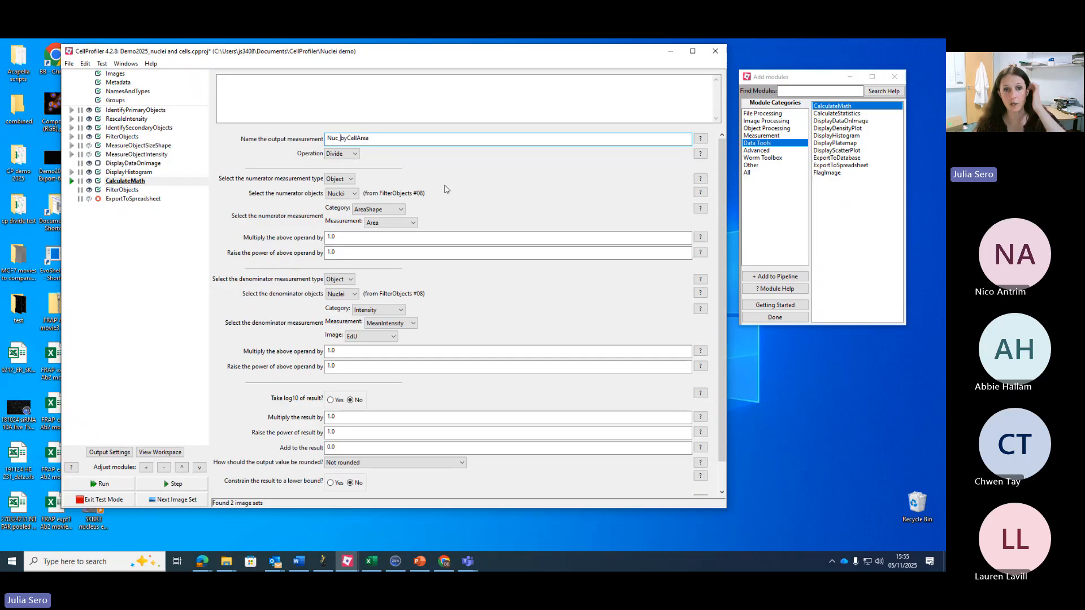
Step: Set the CalculateMath denominator to the Area measurement of the Cells objects in the AreaShape category
{"action": "left_click", "coordinate": [353, 294]}
{"action": "left_click", "coordinate": [333, 304]}
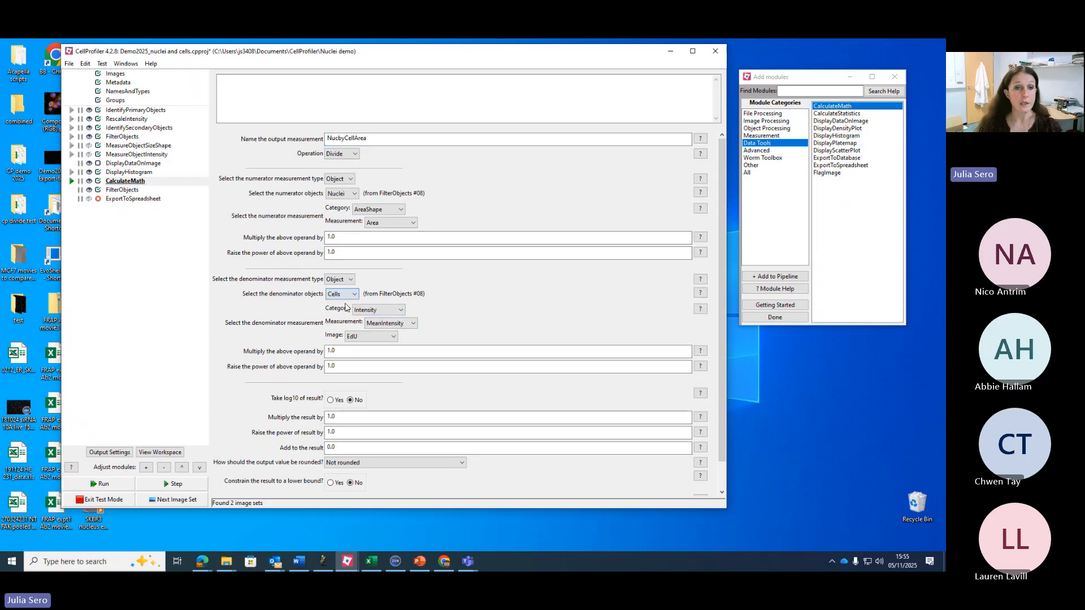
{"action": "left_click", "coordinate": [390, 309]}
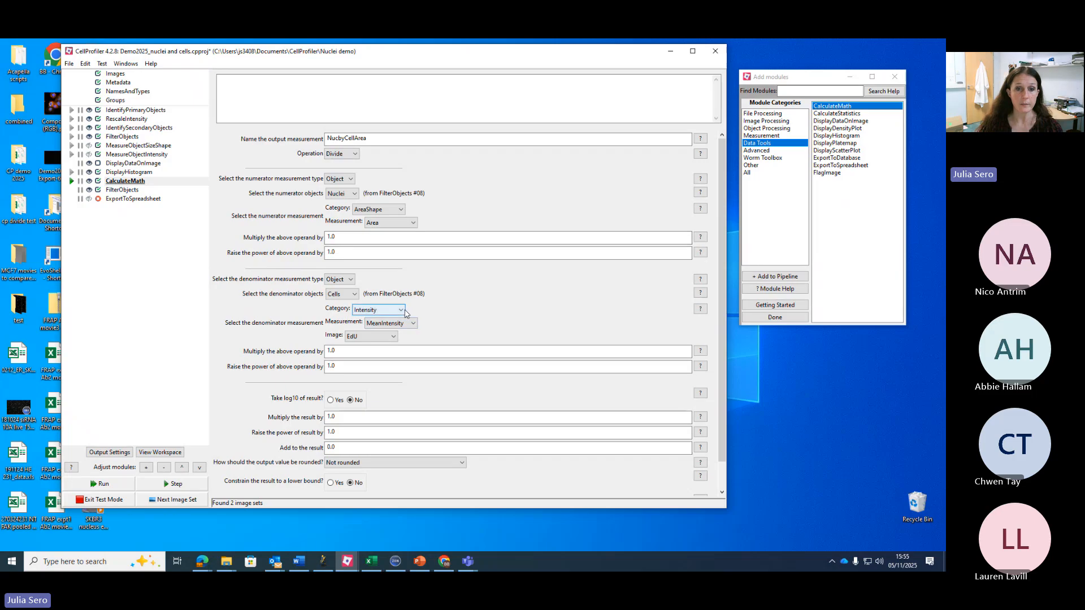
{"action": "left_click", "coordinate": [368, 319]}
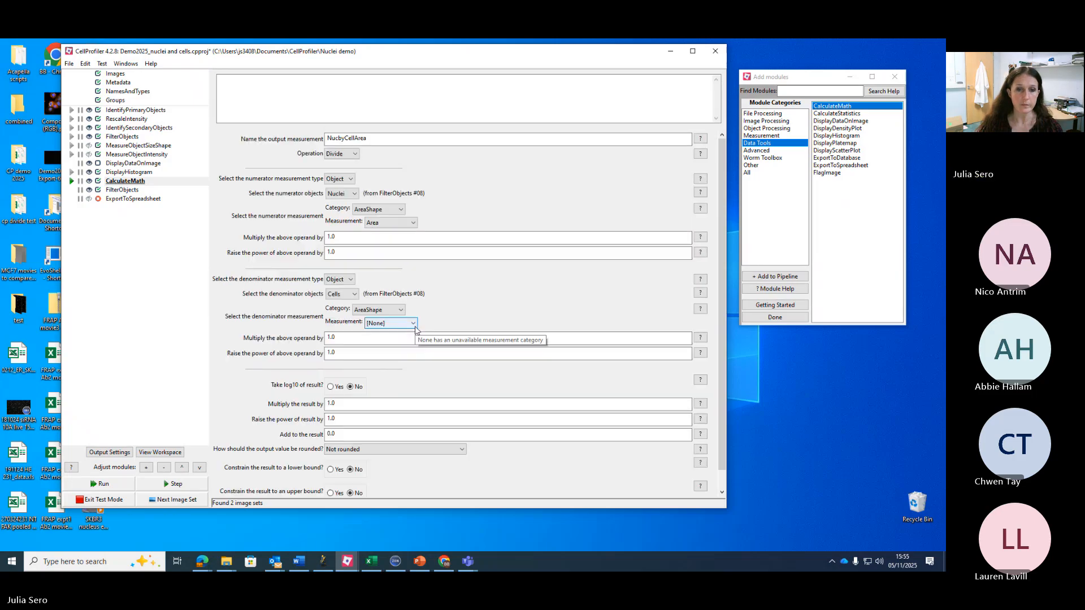
{"action": "left_click", "coordinate": [413, 324]}
{"action": "left_click", "coordinate": [373, 340]}
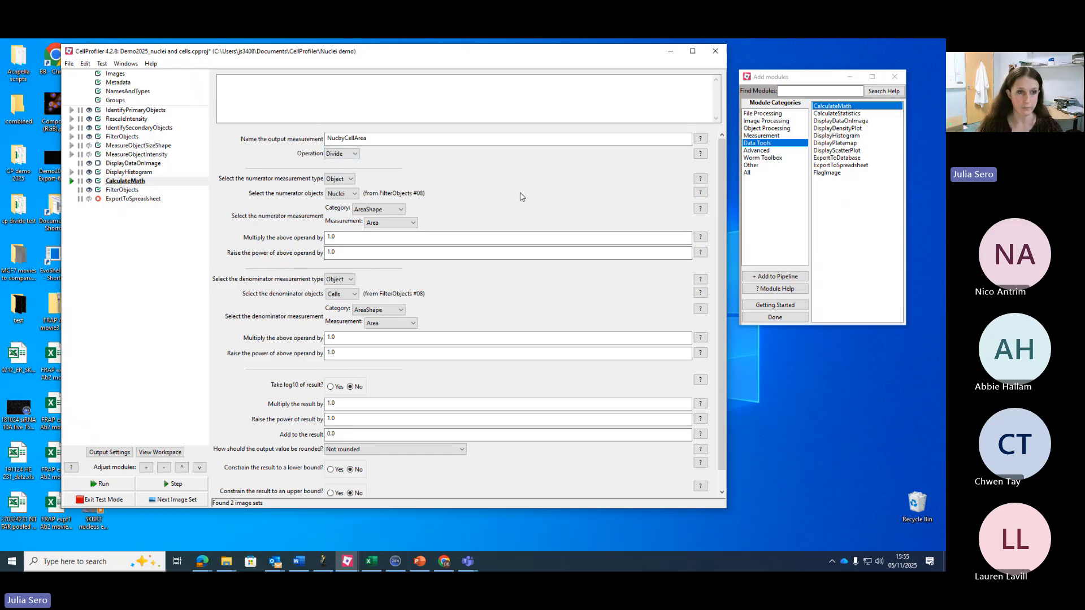
Step: Set DisplayHistogram to plot the nuclei's MeanIntensity of the EdU image, run the module and close its plot
{"action": "left_click", "coordinate": [129, 192]}
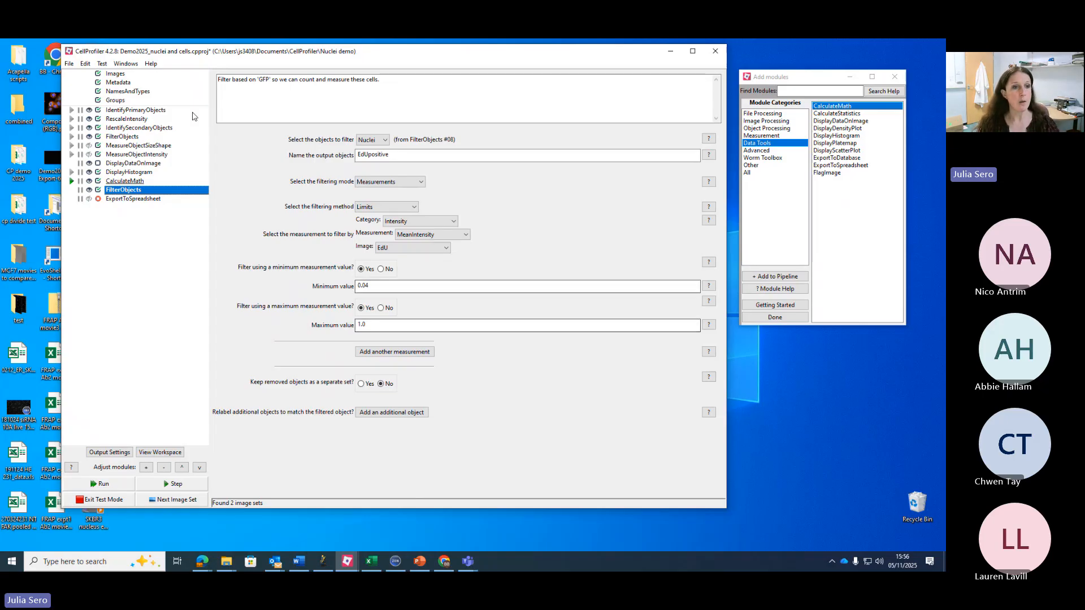
{"action": "left_click", "coordinate": [127, 173]}
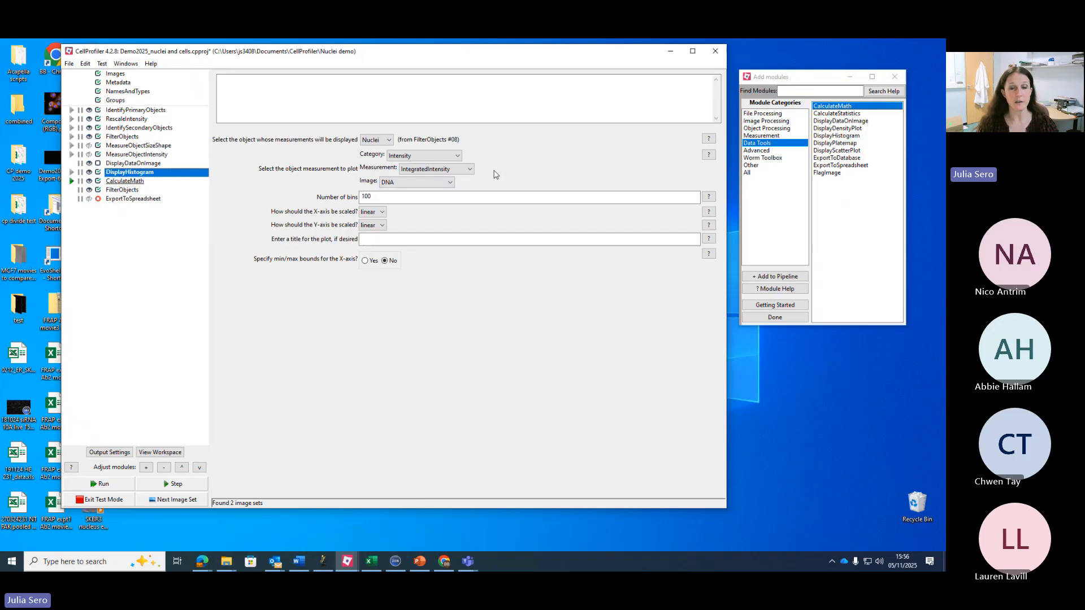
{"action": "left_click", "coordinate": [457, 156]}
{"action": "left_click", "coordinate": [429, 164]}
{"action": "left_click", "coordinate": [463, 169]}
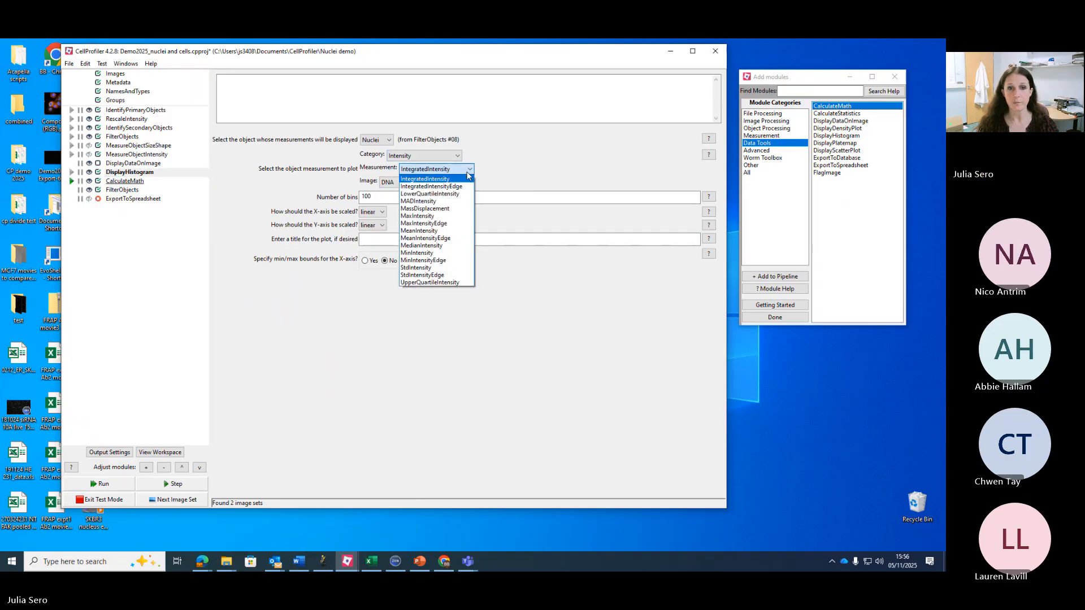
{"action": "left_click", "coordinate": [456, 231]}
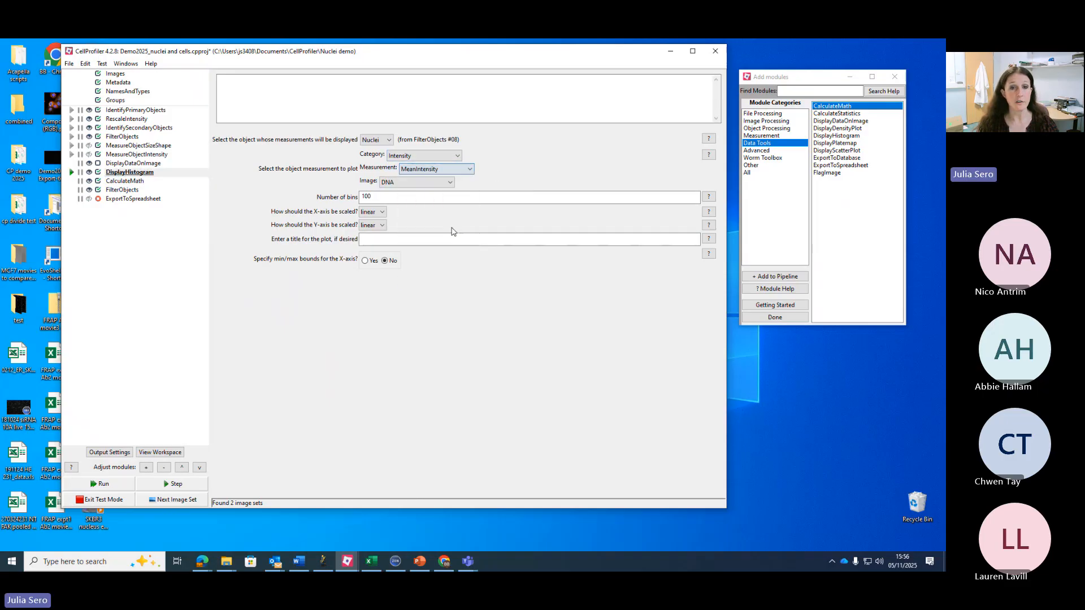
{"action": "left_click", "coordinate": [451, 182]}
{"action": "left_click", "coordinate": [406, 199]}
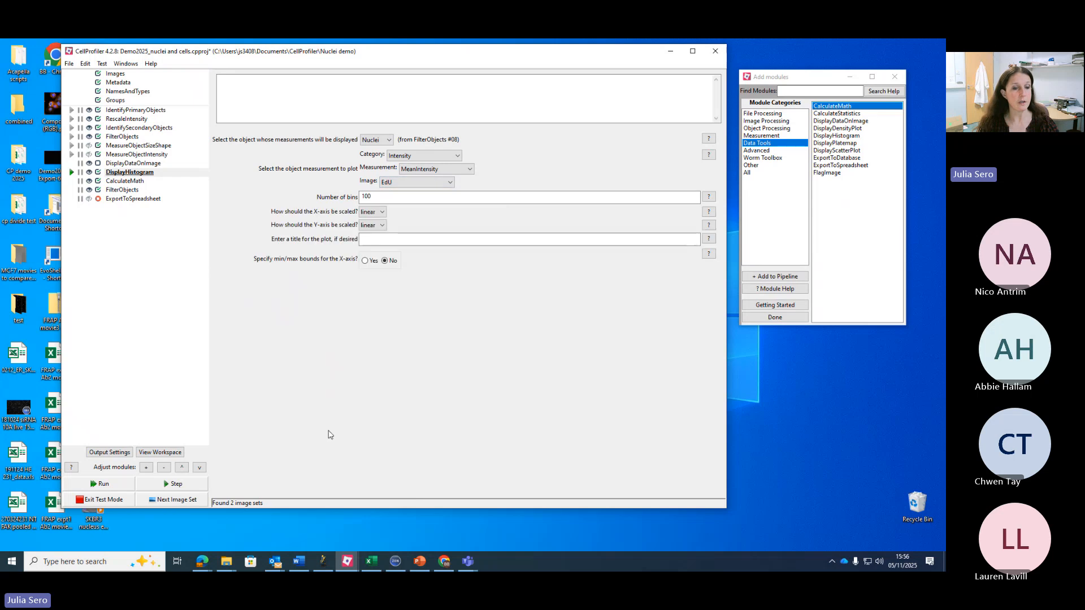
{"action": "left_click", "coordinate": [175, 485]}
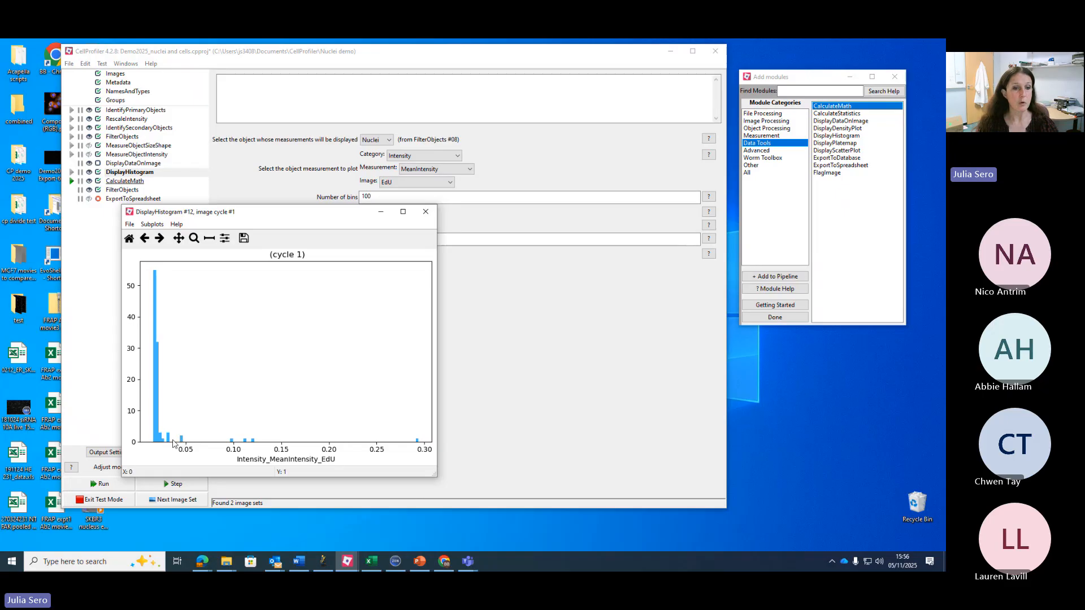
{"action": "left_click", "coordinate": [426, 212]}
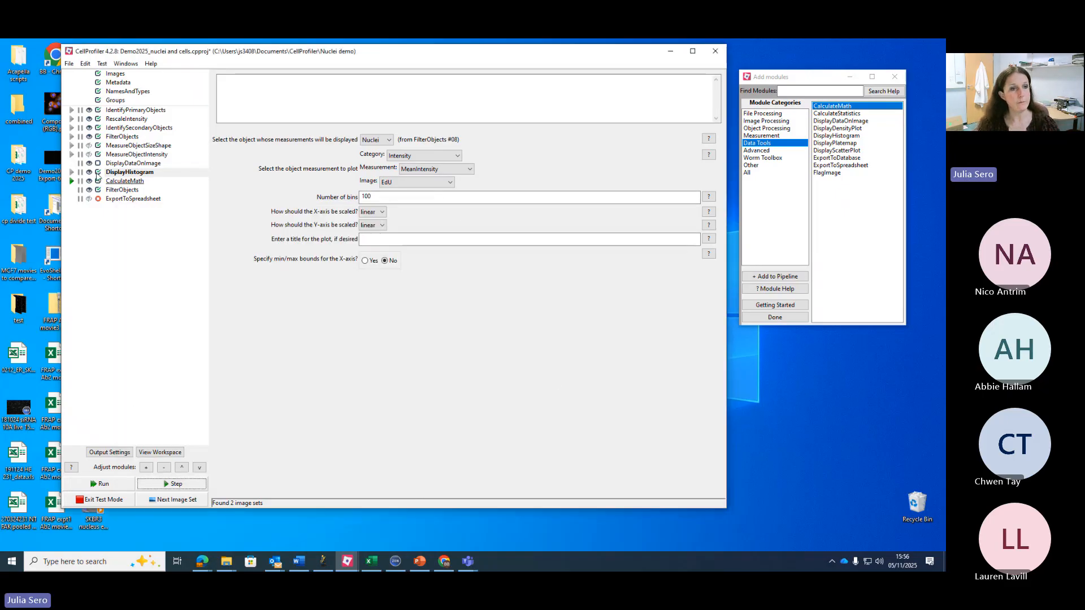
Step: Run CalculateMath in test mode, close its result and turn off the module's display
{"action": "left_click", "coordinate": [133, 190]}
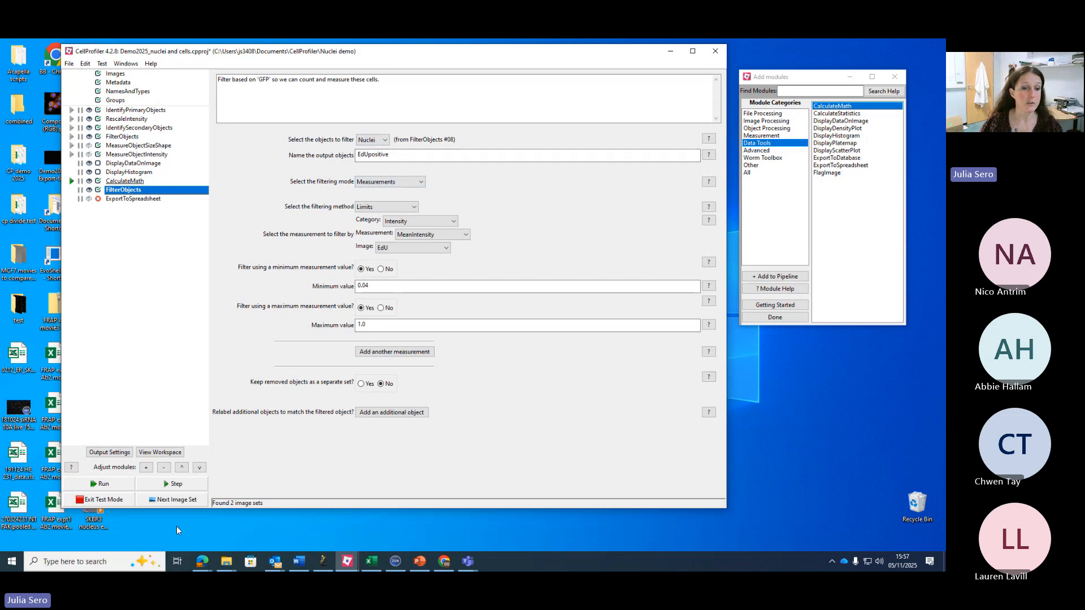
{"action": "left_click", "coordinate": [174, 484]}
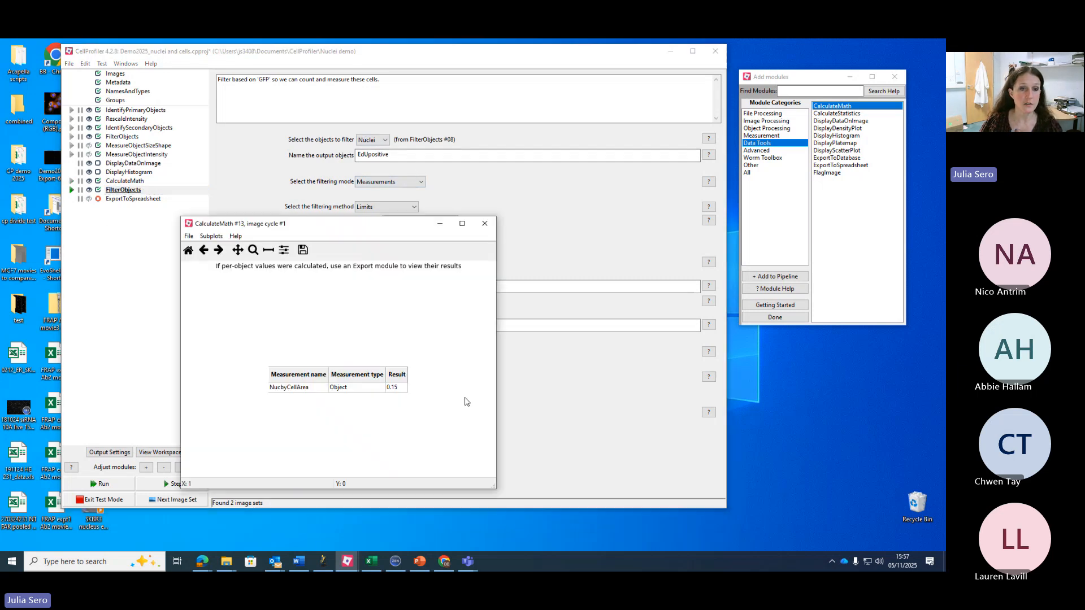
{"action": "left_click", "coordinate": [485, 223]}
{"action": "left_click", "coordinate": [89, 181]}
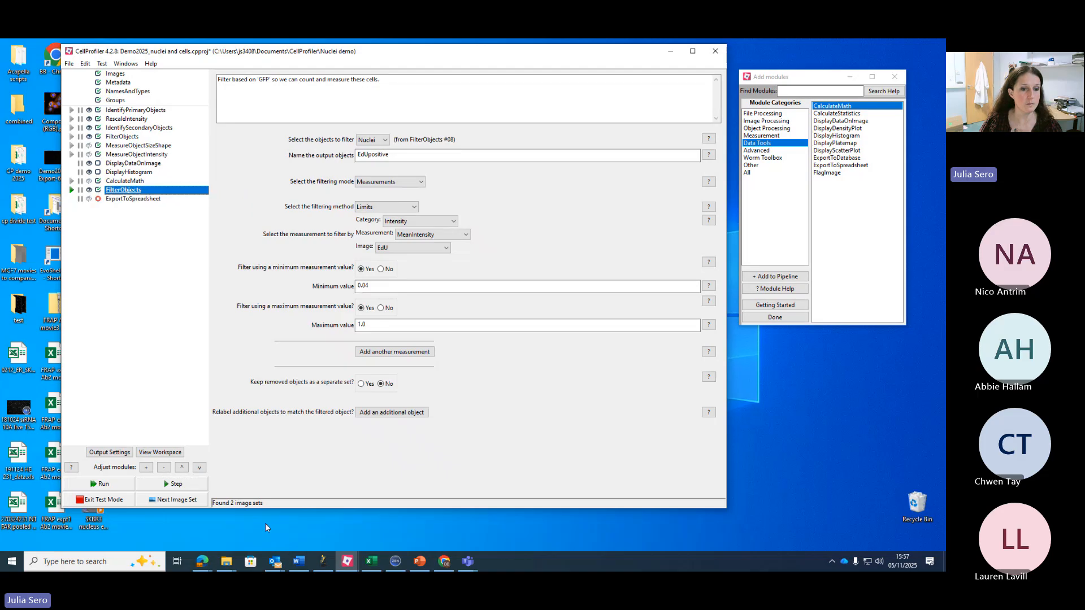
Step: Run the EdUpositive FilterObjects module in test mode, examine the filtered nuclei and close the result
{"action": "left_click", "coordinate": [175, 483]}
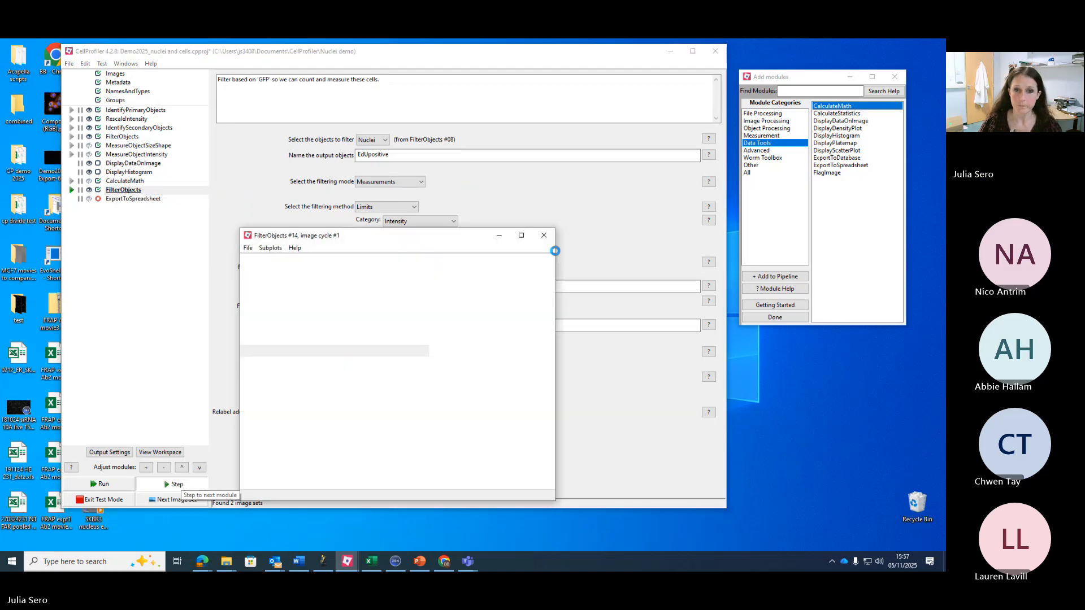
{"action": "left_click_drag", "start_coordinate": [436, 243], "coordinate": [411, 94]}
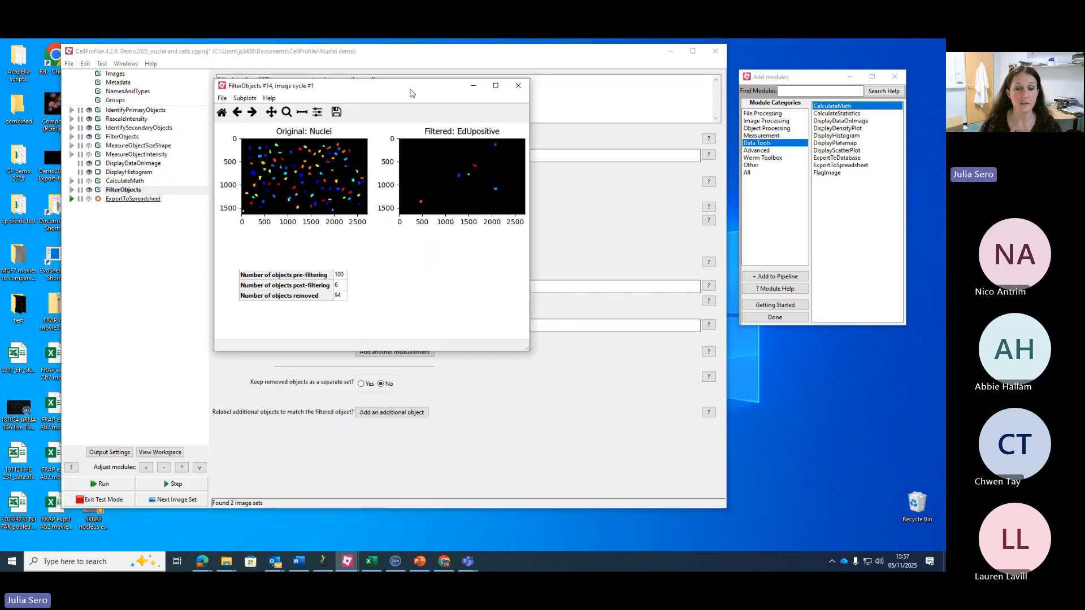
{"action": "left_click_drag", "start_coordinate": [744, 487], "coordinate": [752, 496]}
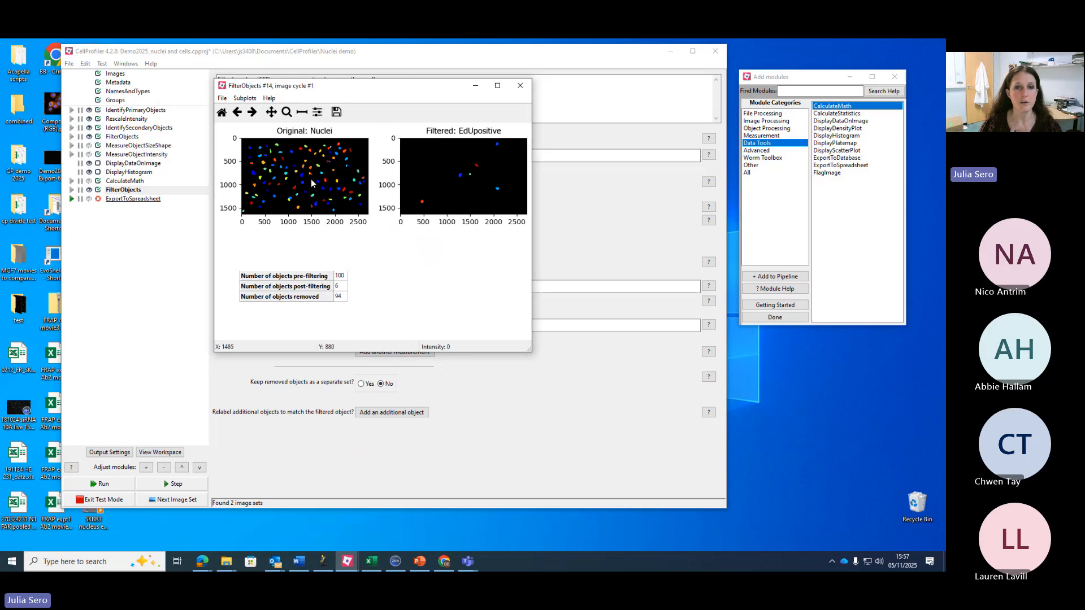
{"action": "left_click", "coordinate": [520, 87]}
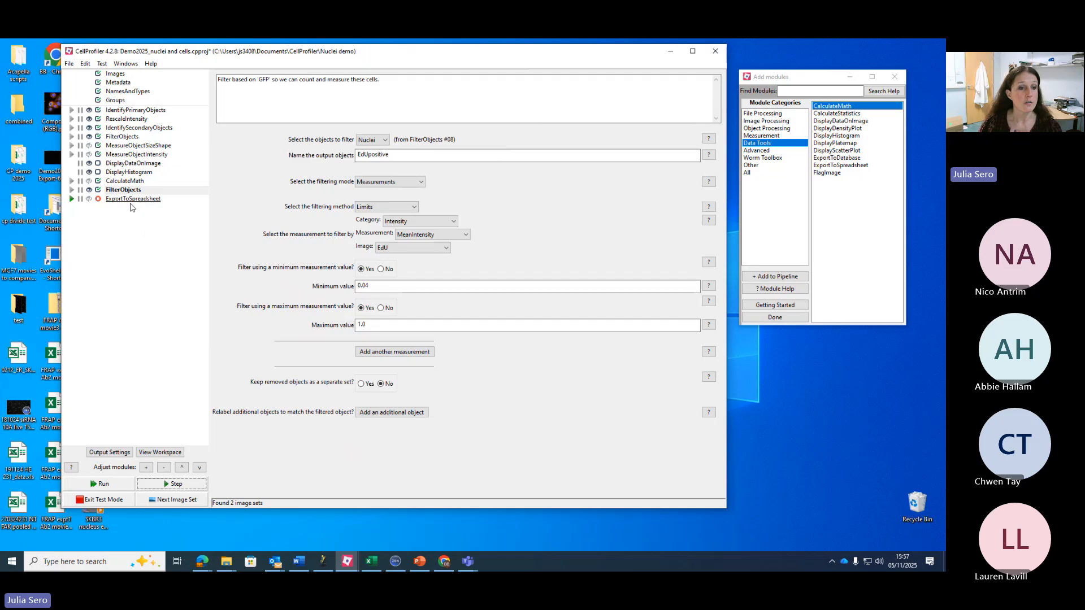
Step: Exit test mode and turn off the displays of IdentifyPrimaryObjects, RescaleIntensity, IdentifySecondaryObjects and the first FilterObjects module
{"action": "left_click", "coordinate": [119, 500]}
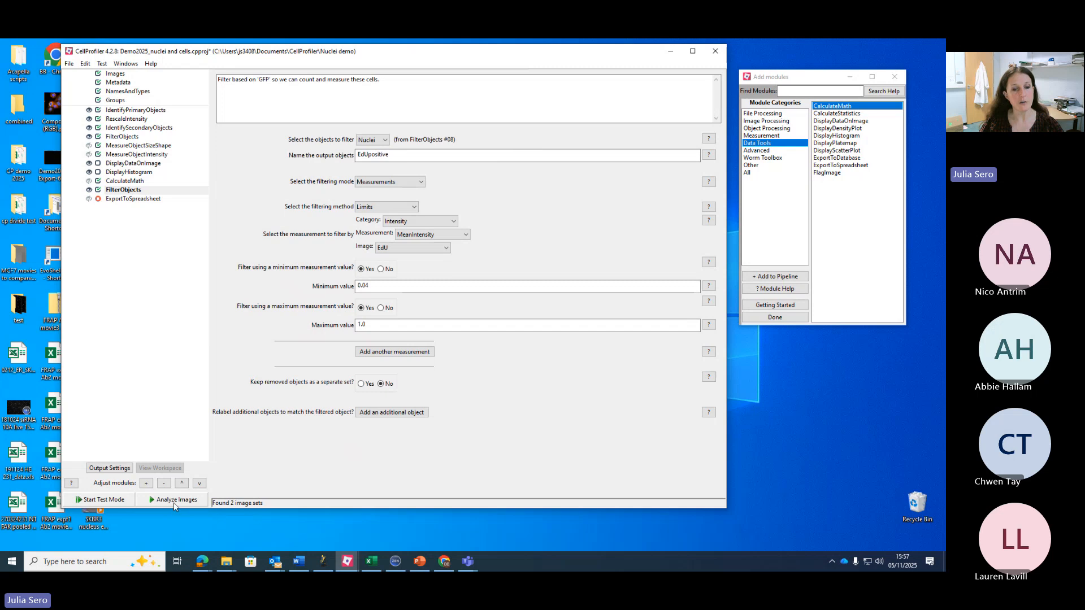
{"action": "left_click", "coordinate": [89, 111]}
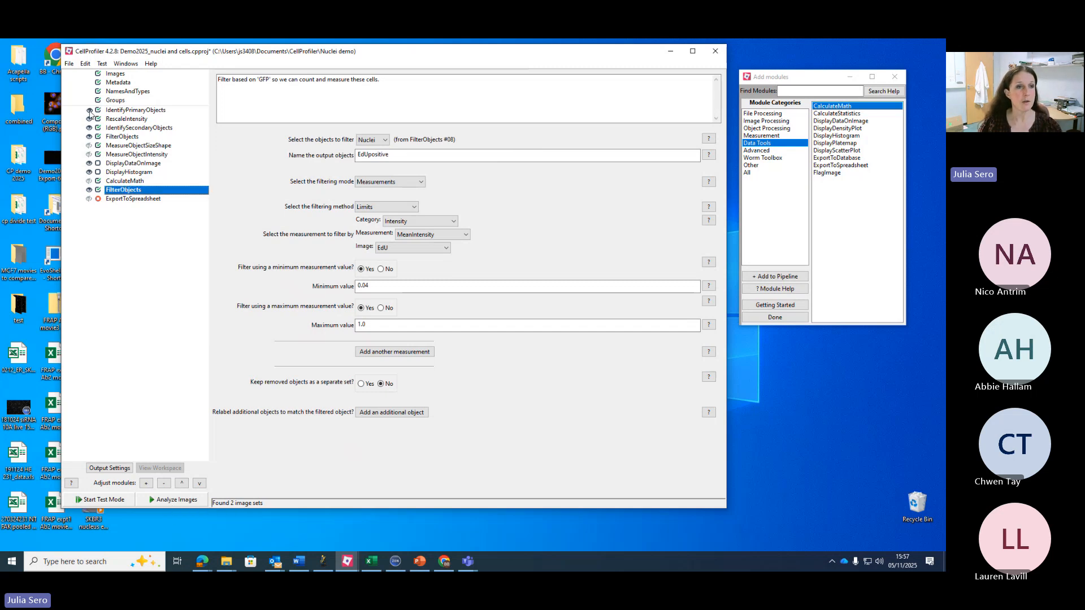
{"action": "left_click", "coordinate": [88, 118]}
{"action": "left_click", "coordinate": [88, 128]}
{"action": "left_click", "coordinate": [88, 136]}
{"action": "left_click", "coordinate": [89, 155]}
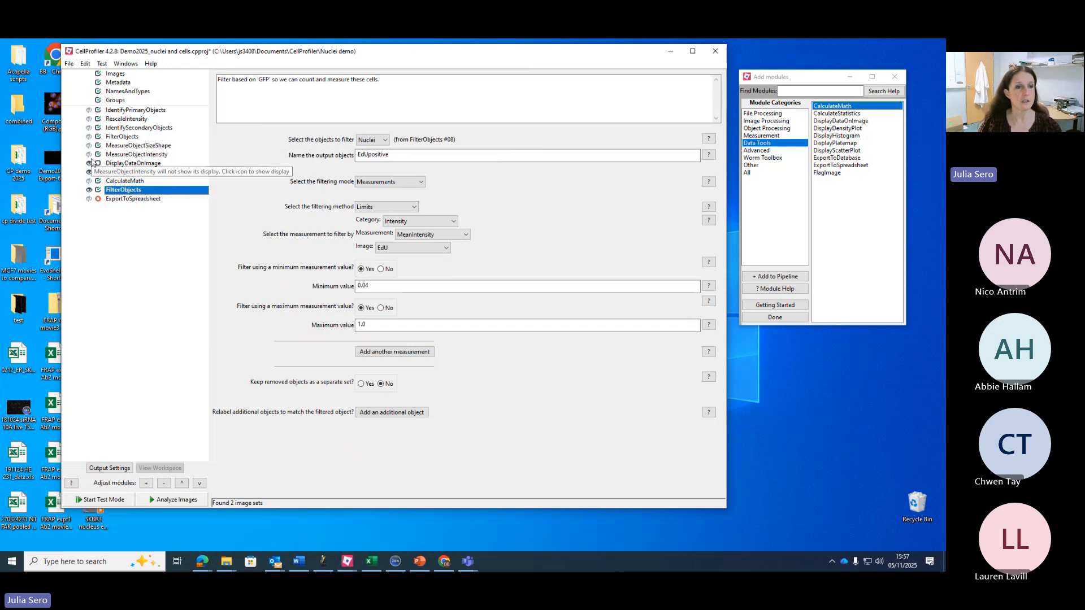
{"action": "left_click", "coordinate": [89, 164]}
{"action": "left_click", "coordinate": [89, 172]}
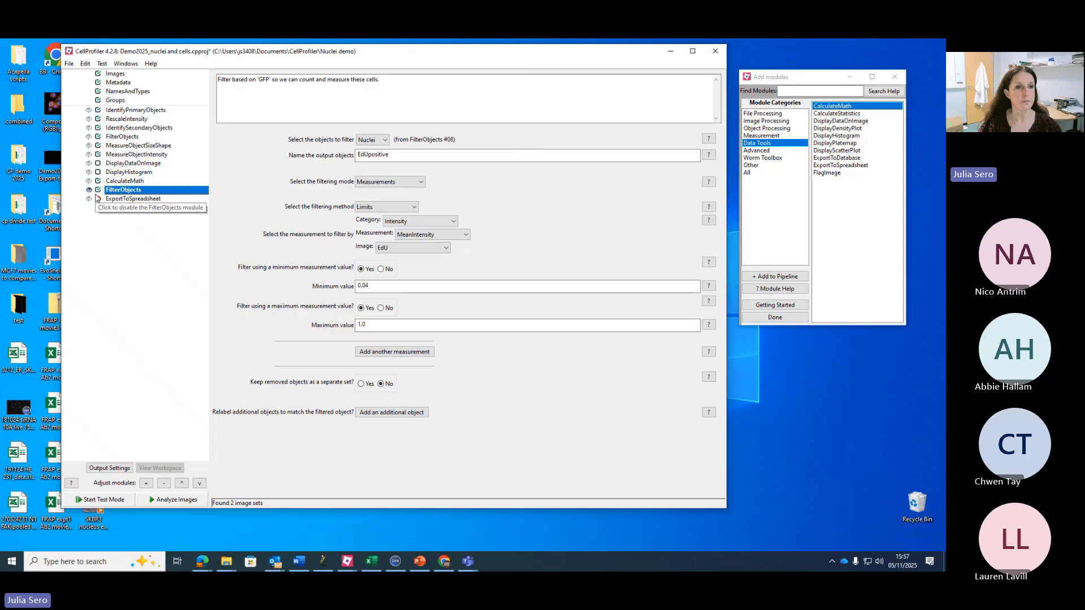
{"action": "left_click", "coordinate": [88, 163]}
{"action": "left_click", "coordinate": [88, 173]}
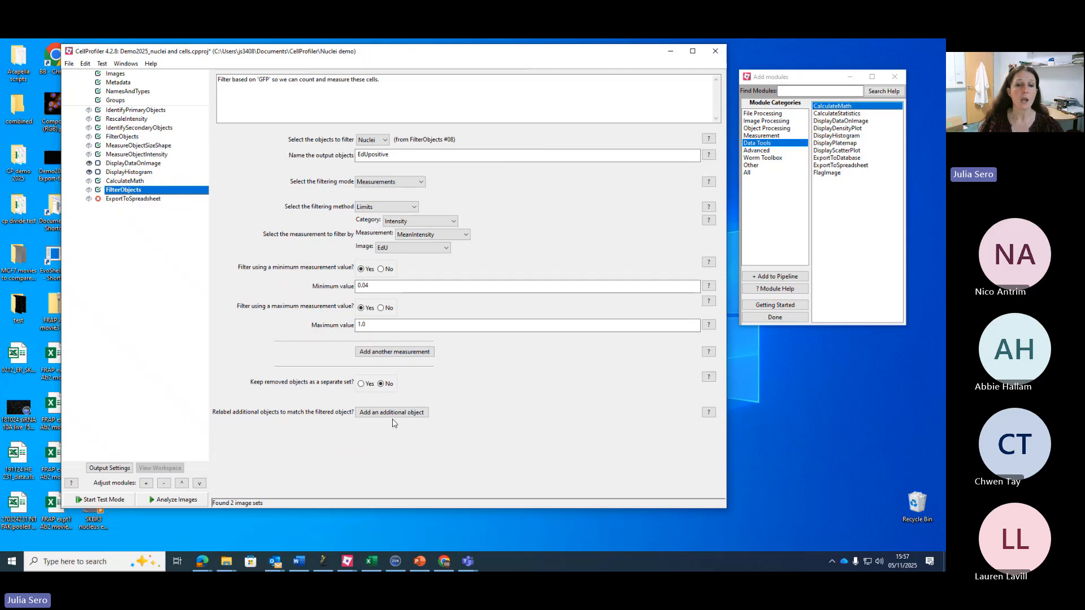
{"action": "left_click", "coordinate": [89, 110]}
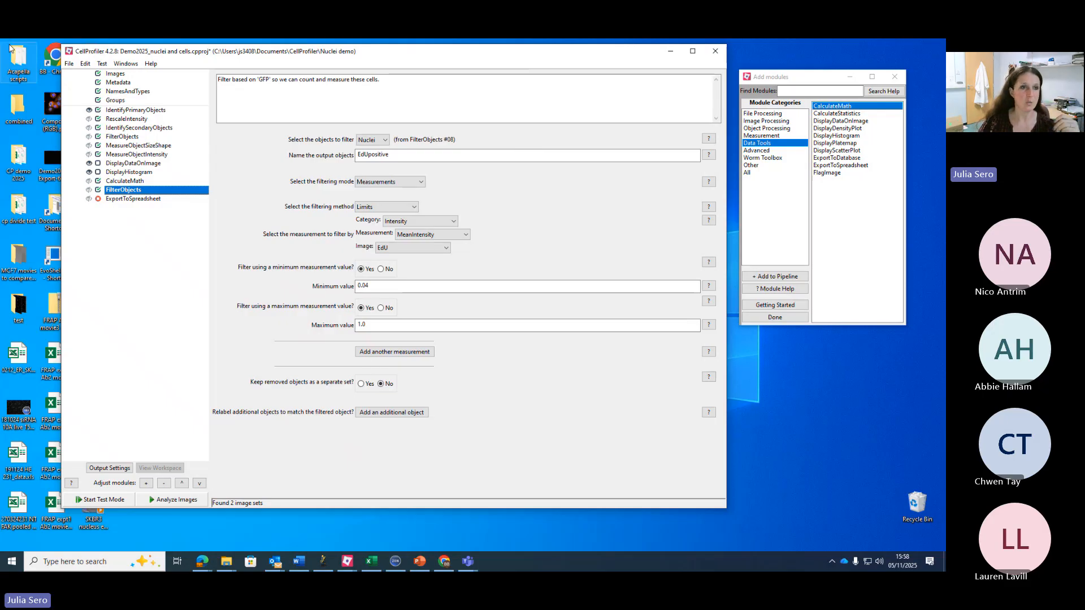
{"action": "left_click", "coordinate": [90, 111]}
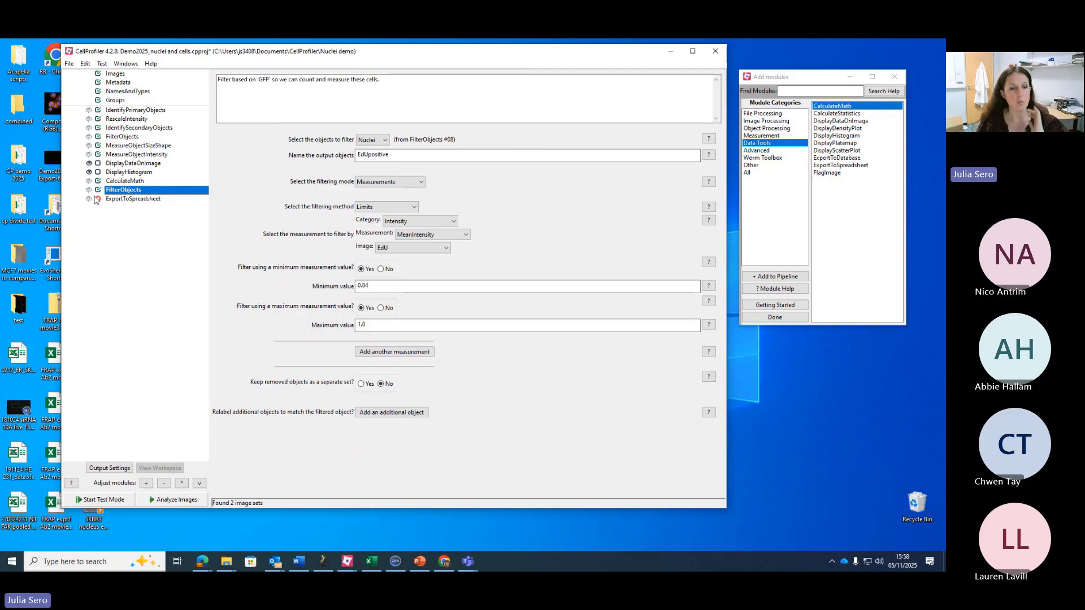
Step: Set the ExportToSpreadsheet output location to the Documents\CellProfiler folder and the filename prefix to Demo2025_NucCells_
{"action": "mouse_move", "coordinate": [99, 201]}
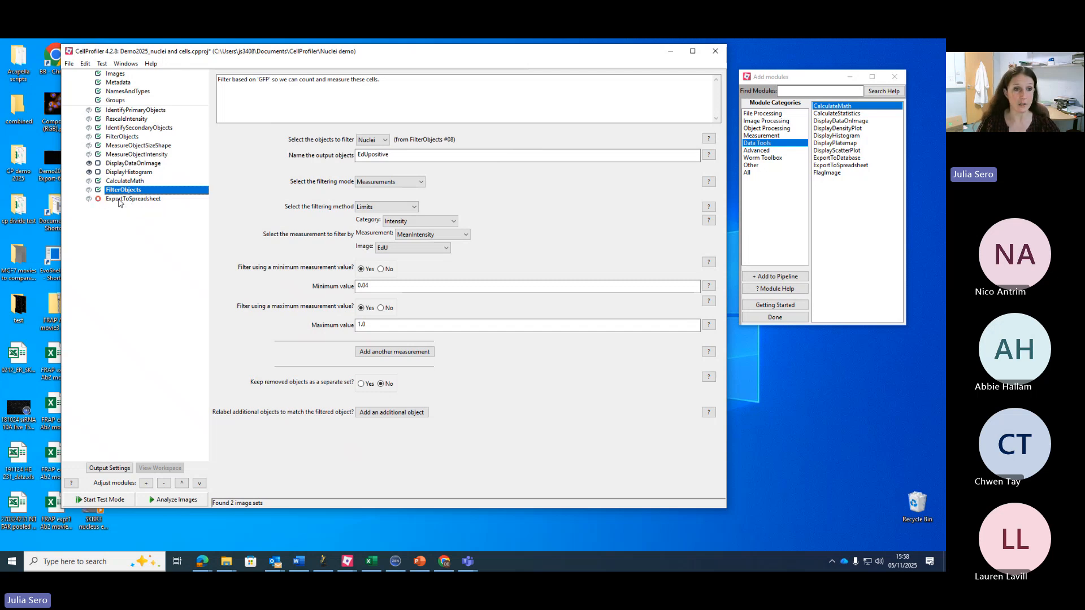
{"action": "left_click", "coordinate": [119, 201]}
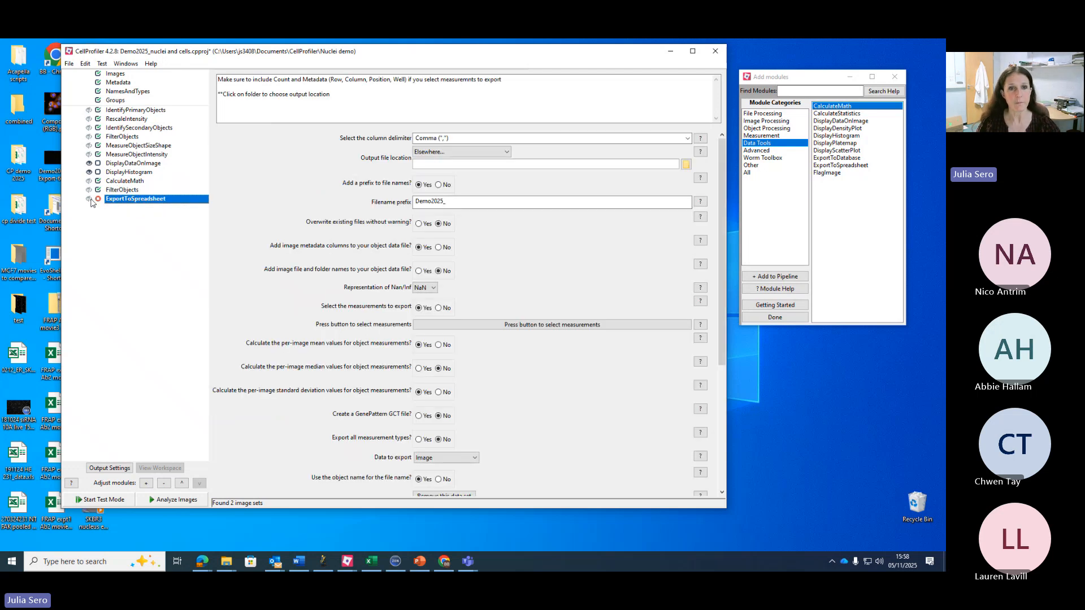
{"action": "mouse_move", "coordinate": [98, 202]}
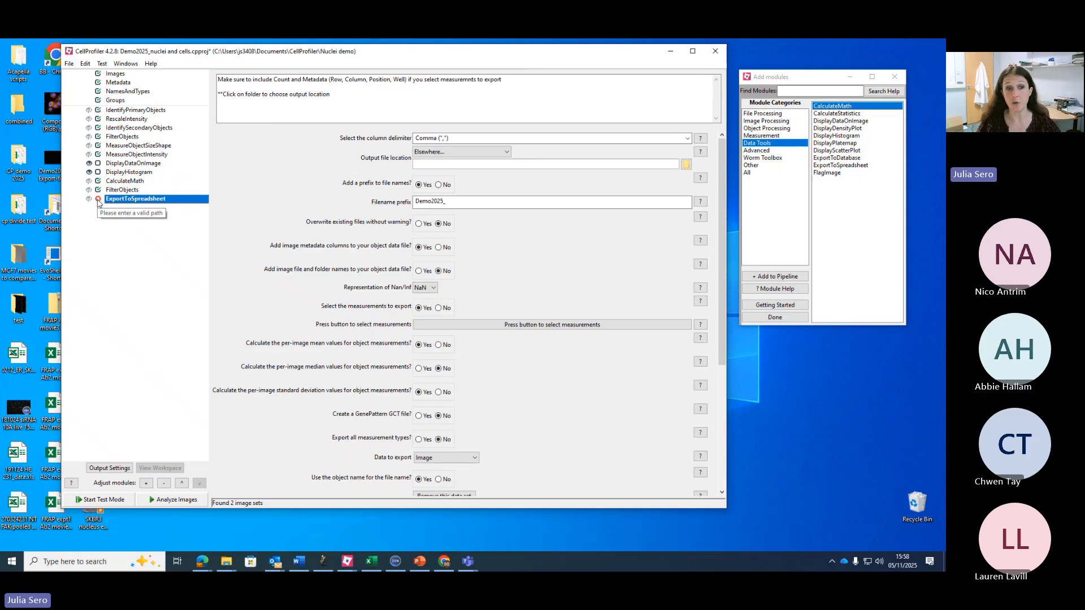
{"action": "left_click", "coordinate": [506, 152]}
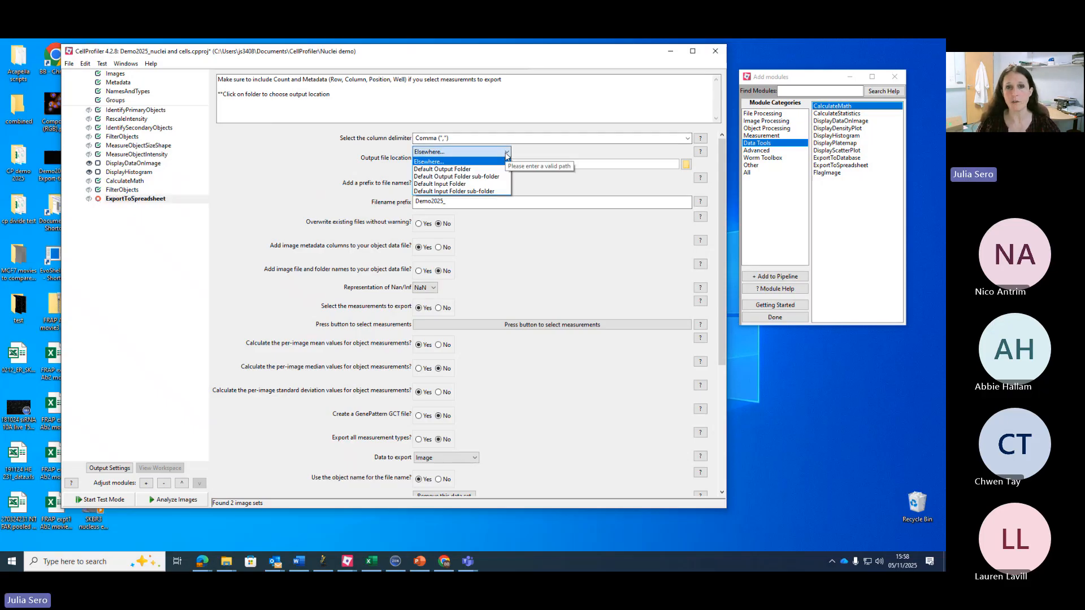
{"action": "left_click", "coordinate": [466, 162]}
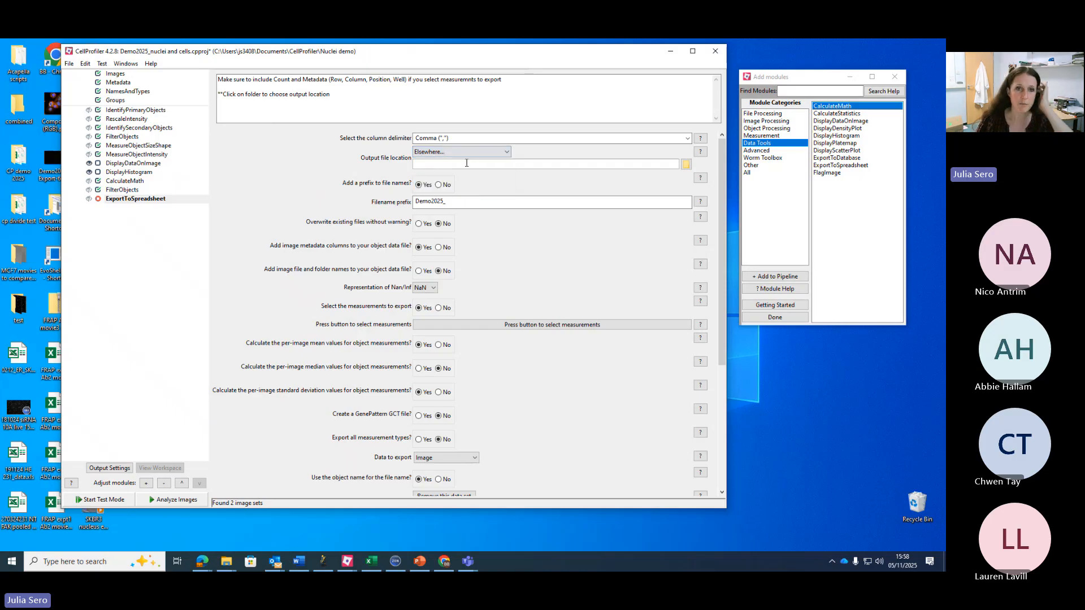
{"action": "left_click", "coordinate": [685, 165]}
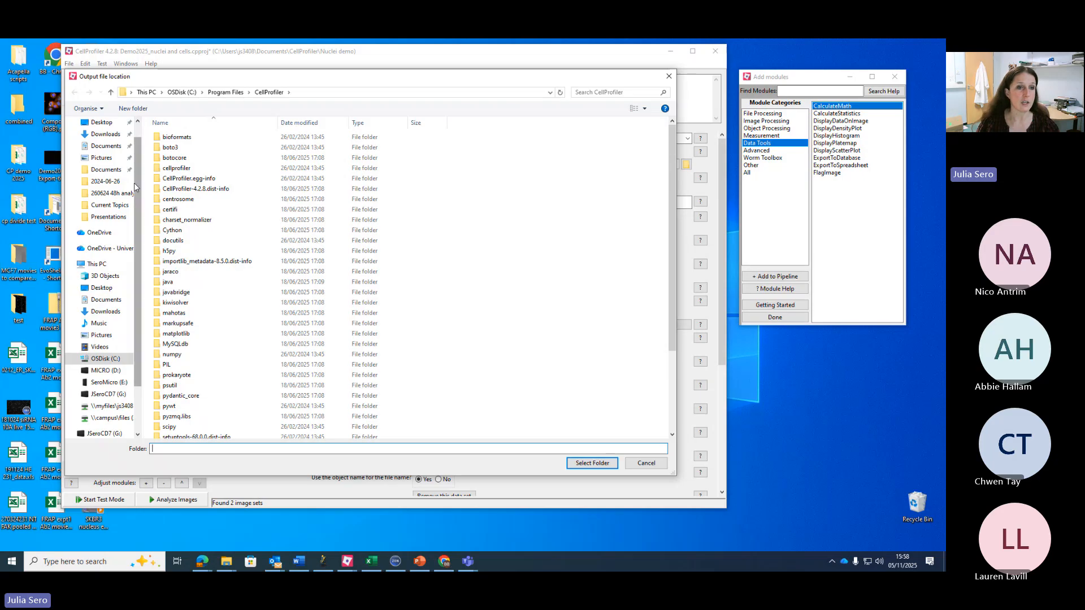
{"action": "left_click", "coordinate": [105, 170]}
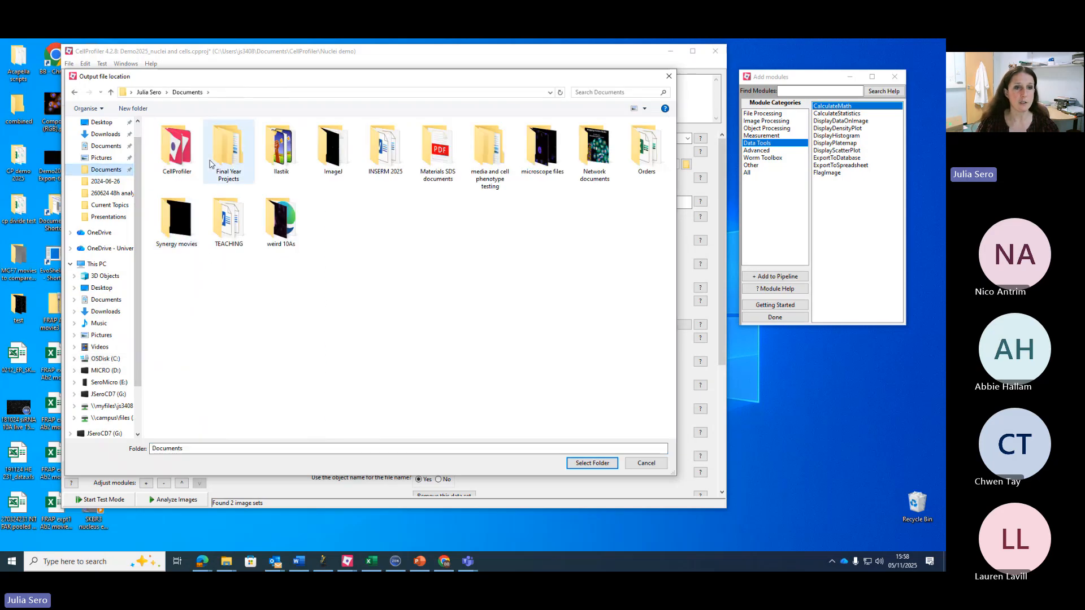
{"action": "left_click", "coordinate": [177, 146]}
{"action": "left_click", "coordinate": [589, 467]}
{"action": "left_click", "coordinate": [591, 464]}
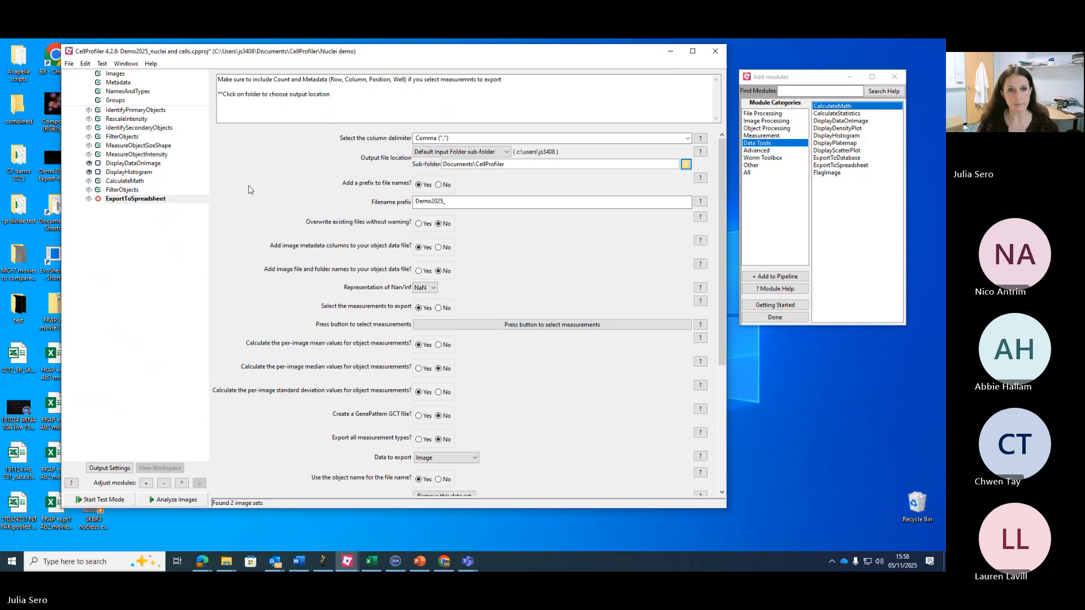
{"action": "left_click", "coordinate": [441, 202]}
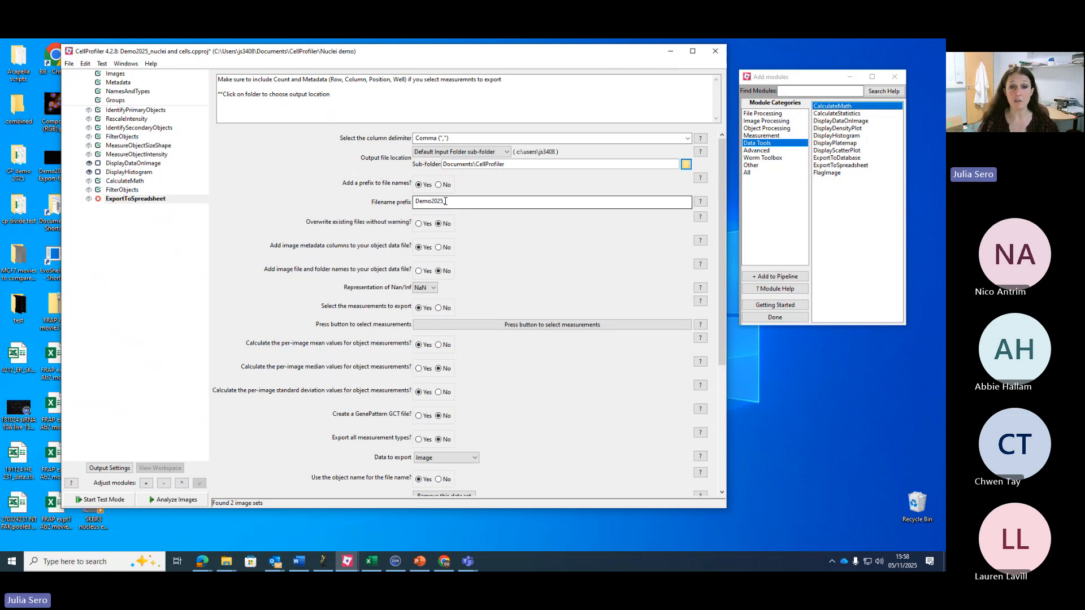
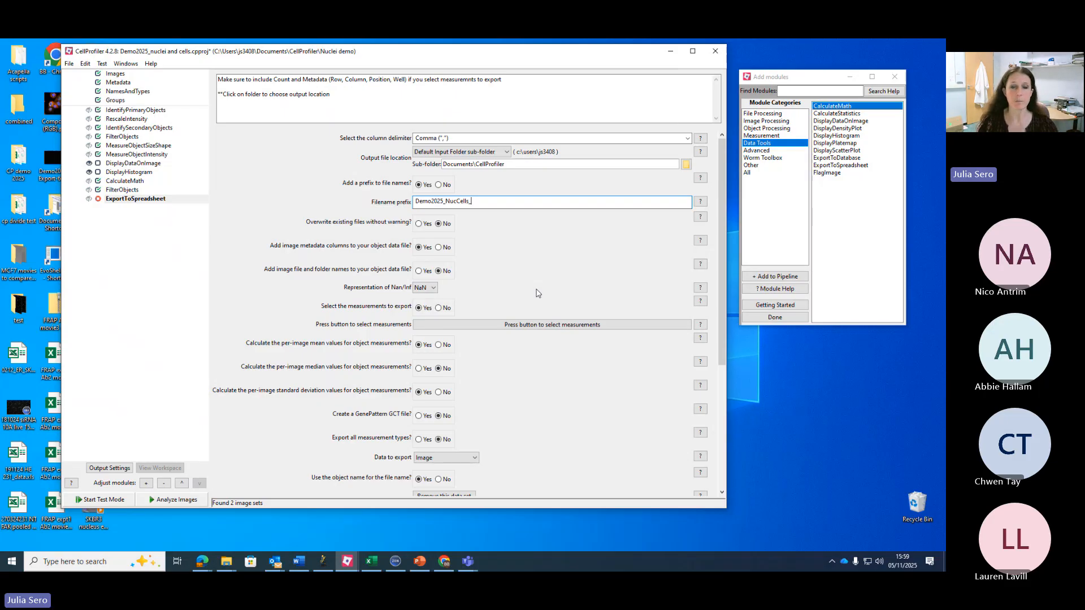
{"action": "left_click", "coordinate": [439, 309]}
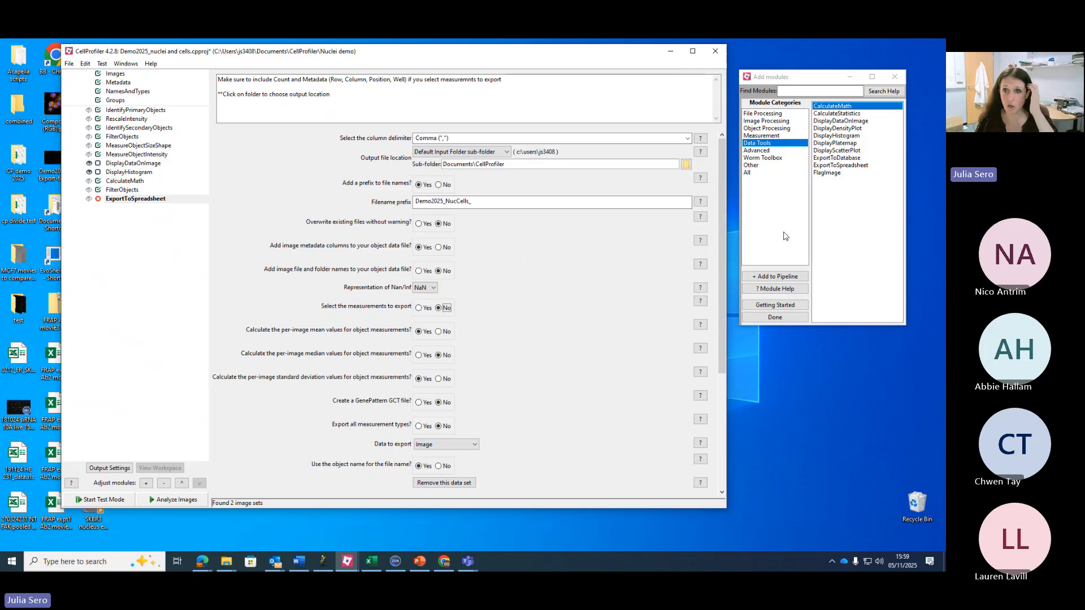
{"action": "left_click", "coordinate": [761, 136]}
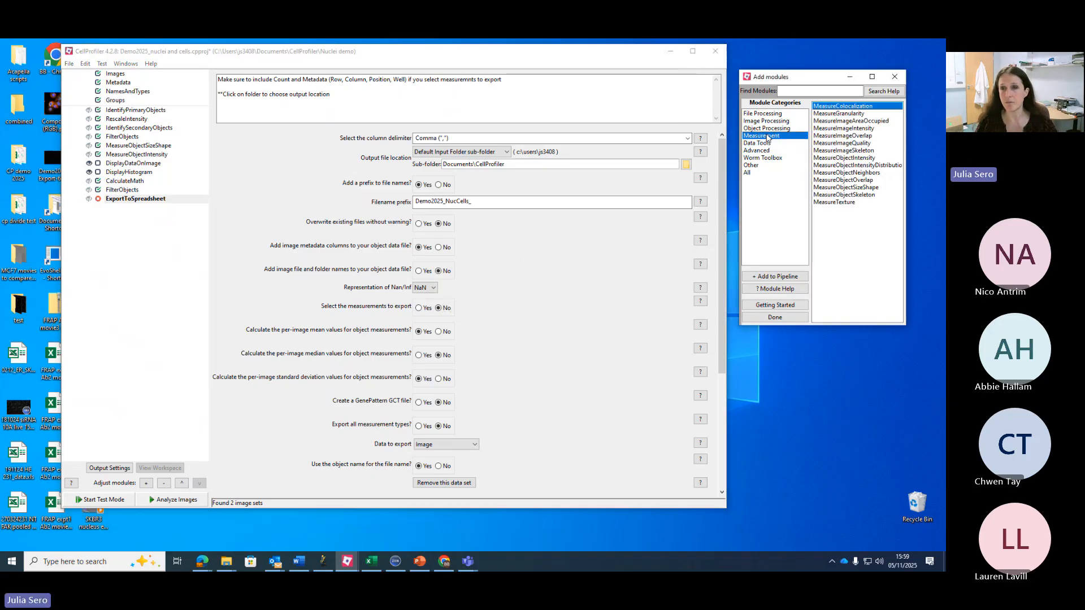
{"action": "double_click", "coordinate": [853, 158]}
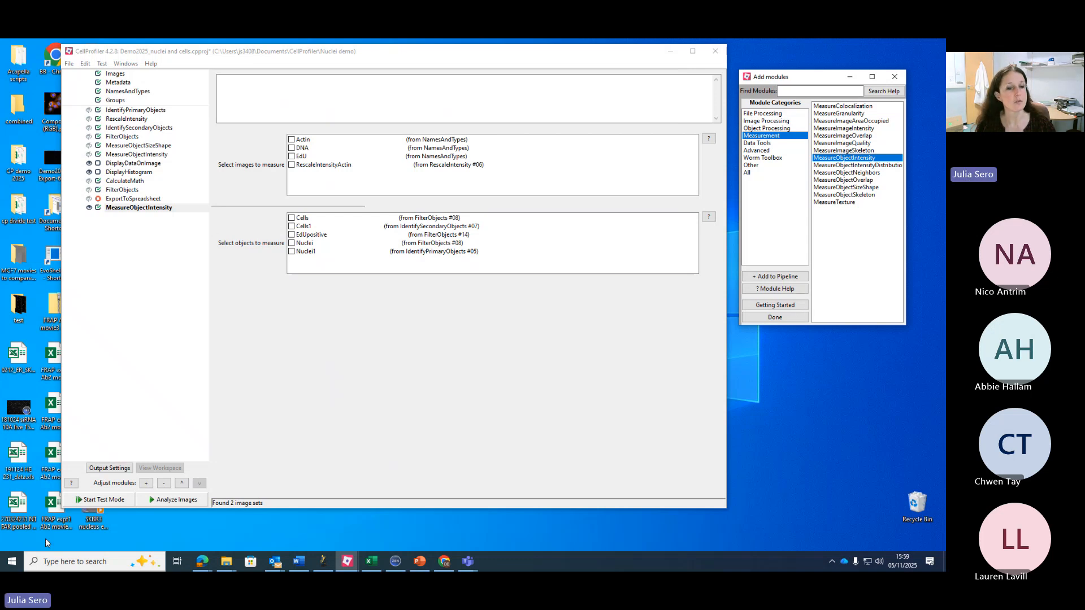
{"action": "left_click", "coordinate": [165, 483]}
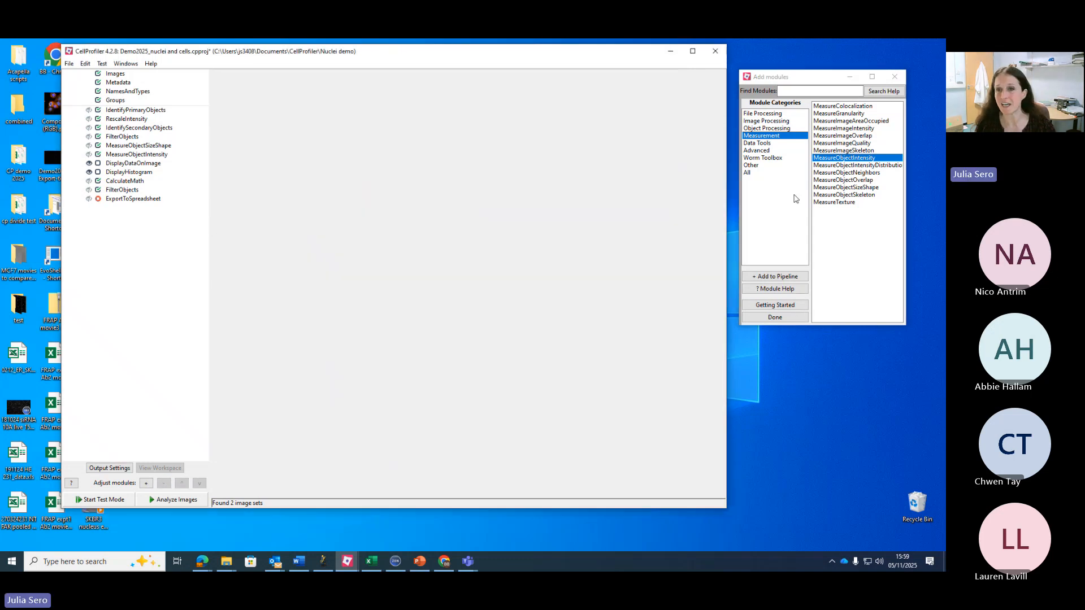
Step: Read through the module help for MeasureObjectIntensity and close it
{"action": "left_click", "coordinate": [790, 289]}
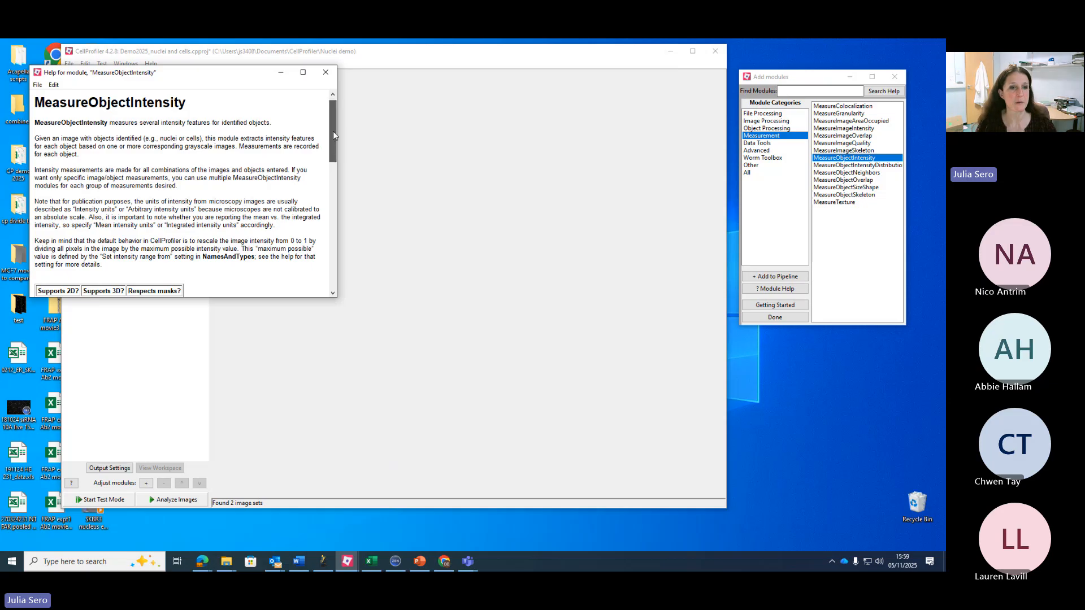
{"action": "left_click_drag", "start_coordinate": [333, 131], "coordinate": [334, 231]}
{"action": "left_click", "coordinate": [326, 72]}
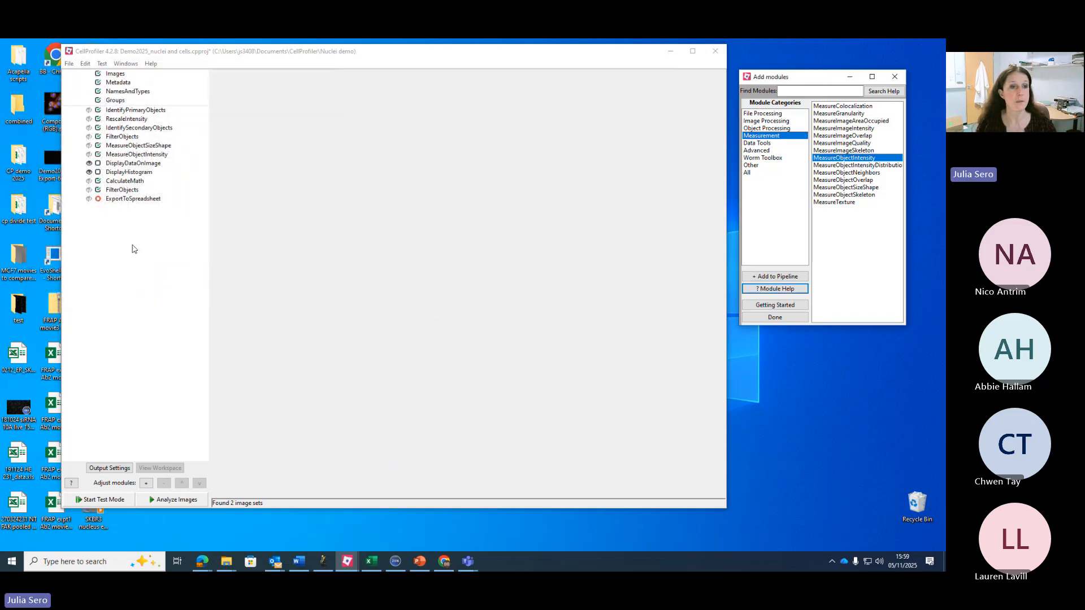
Step: Enable choosing specific measurements to export in ExportToSpreadsheet and open the measurement selection
{"action": "left_click", "coordinate": [133, 200]}
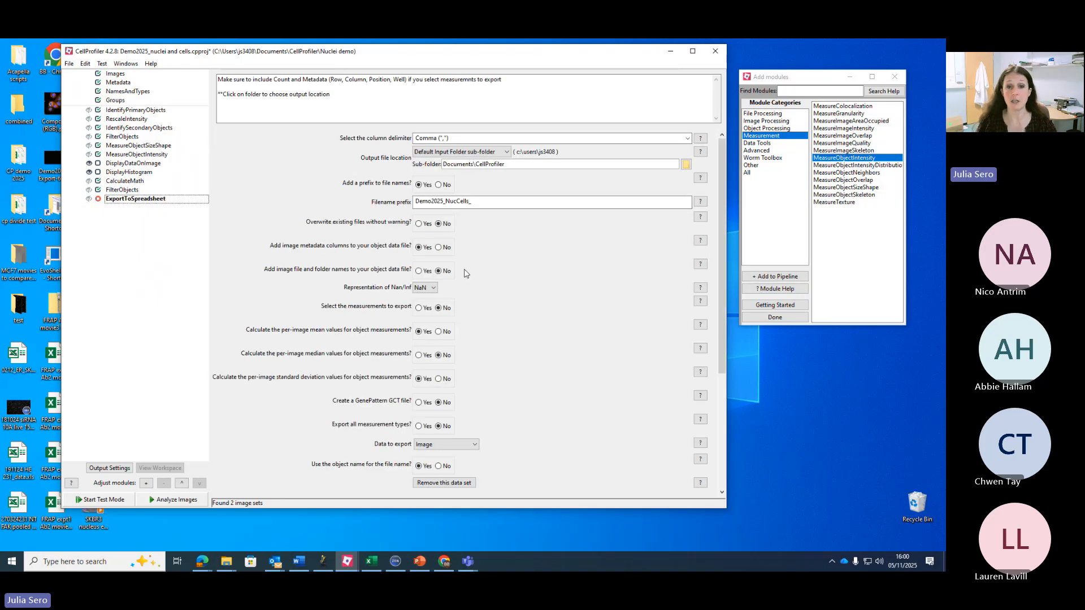
{"action": "left_click", "coordinate": [419, 308]}
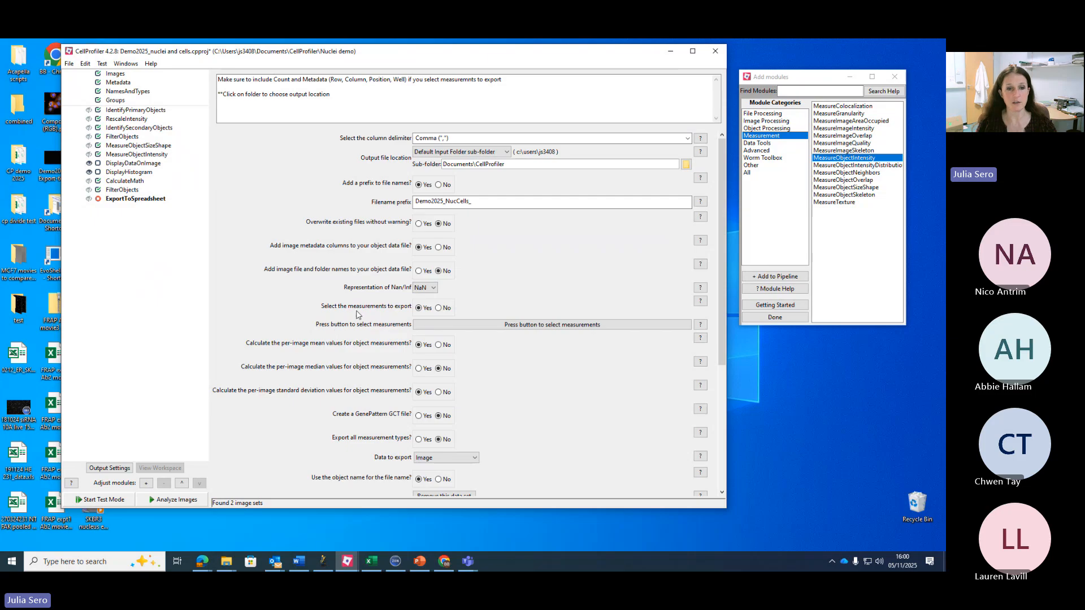
{"action": "left_click", "coordinate": [590, 332]}
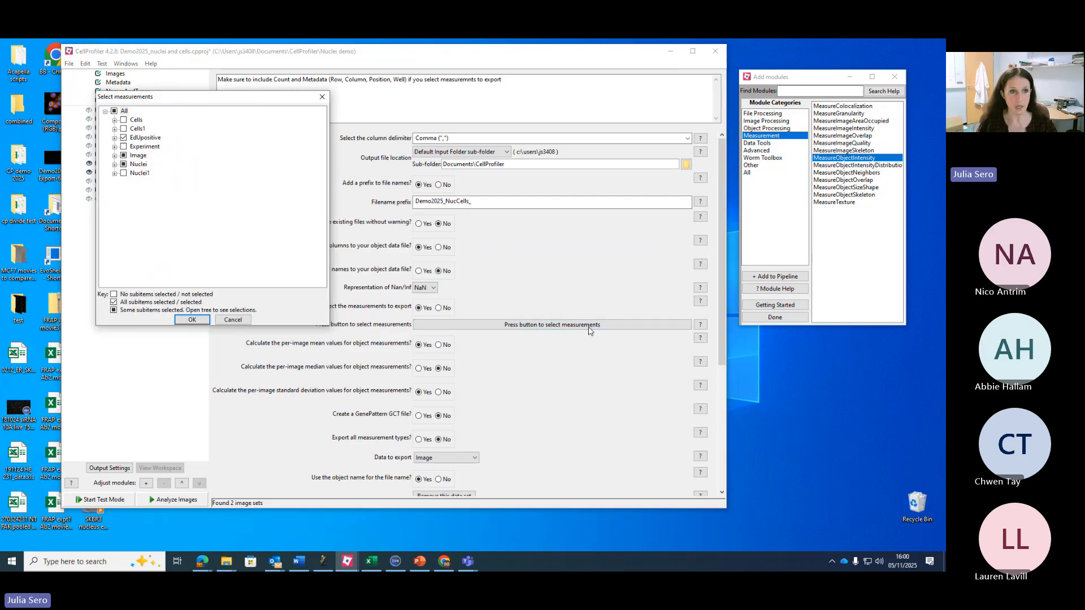
{"action": "left_click_drag", "start_coordinate": [213, 103], "coordinate": [326, 91]}
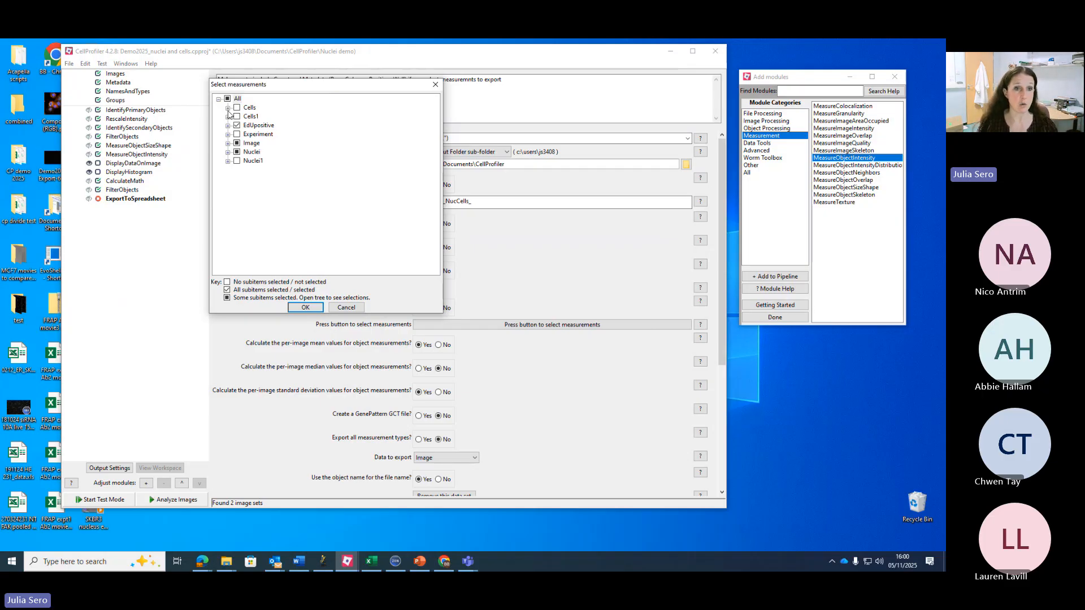
Step: Choose Cells, EdUpositive and Nuclei1 as the Image Count measurements to export, excluding Cells1, and dismiss all calendar reminders
{"action": "left_click", "coordinate": [228, 143]}
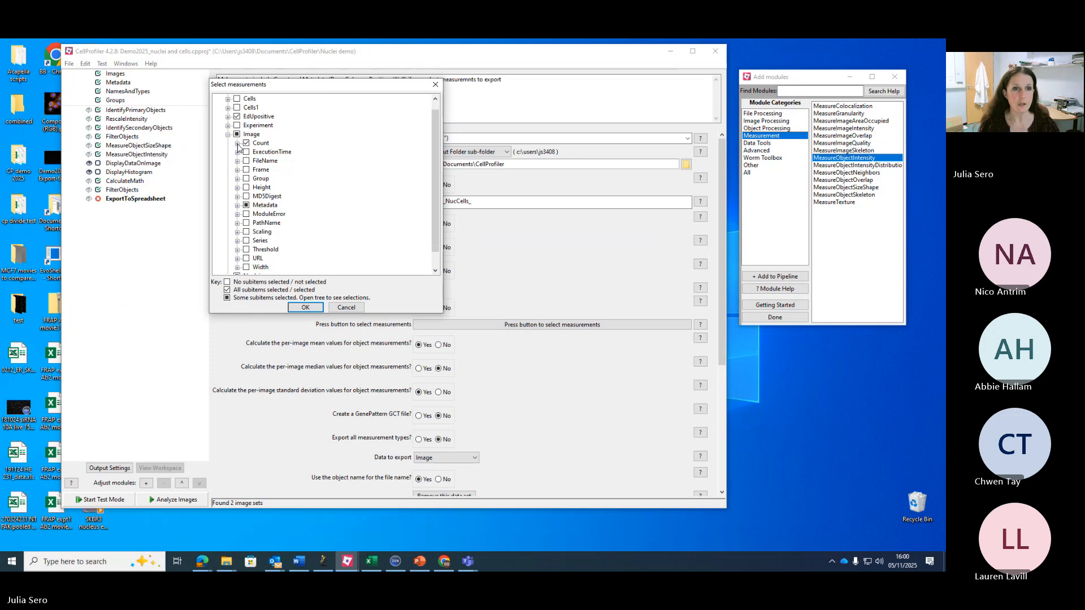
{"action": "left_click", "coordinate": [237, 144]}
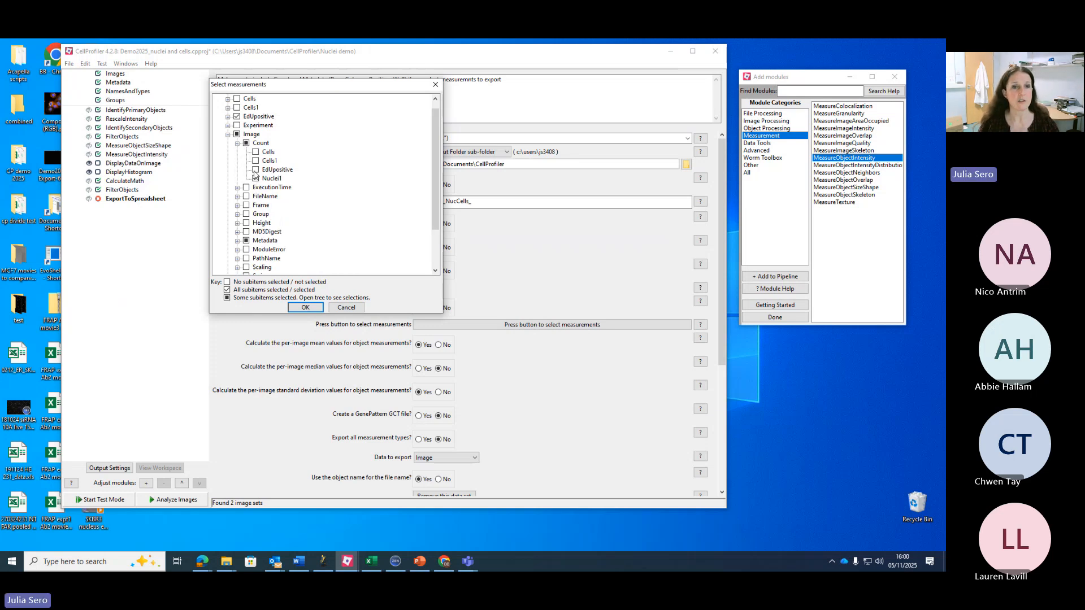
{"action": "left_click", "coordinate": [255, 170]}
{"action": "left_click", "coordinate": [255, 179]}
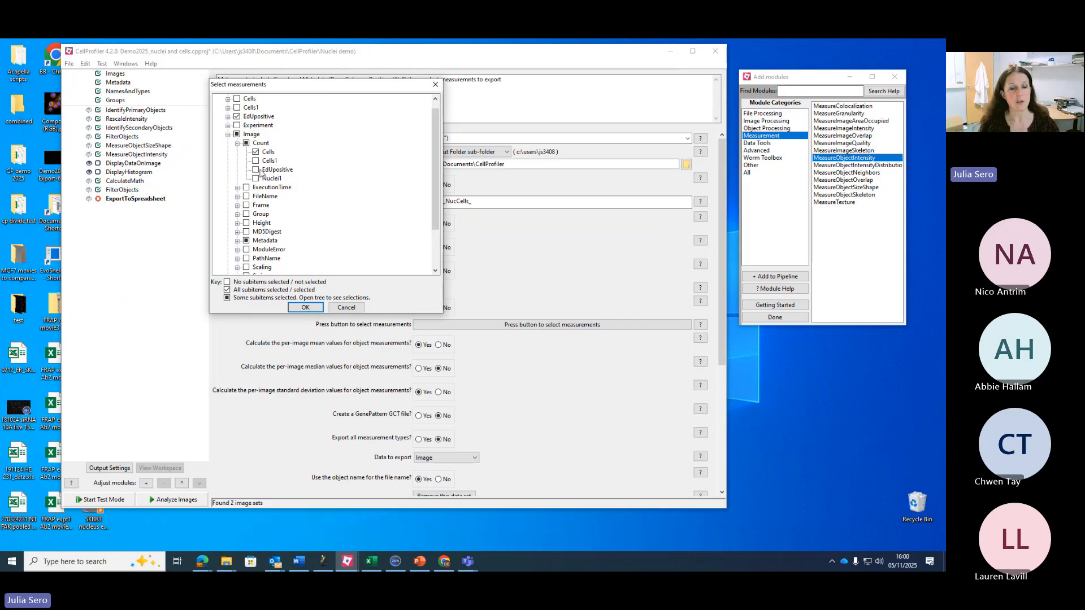
{"action": "left_click", "coordinate": [256, 170]}
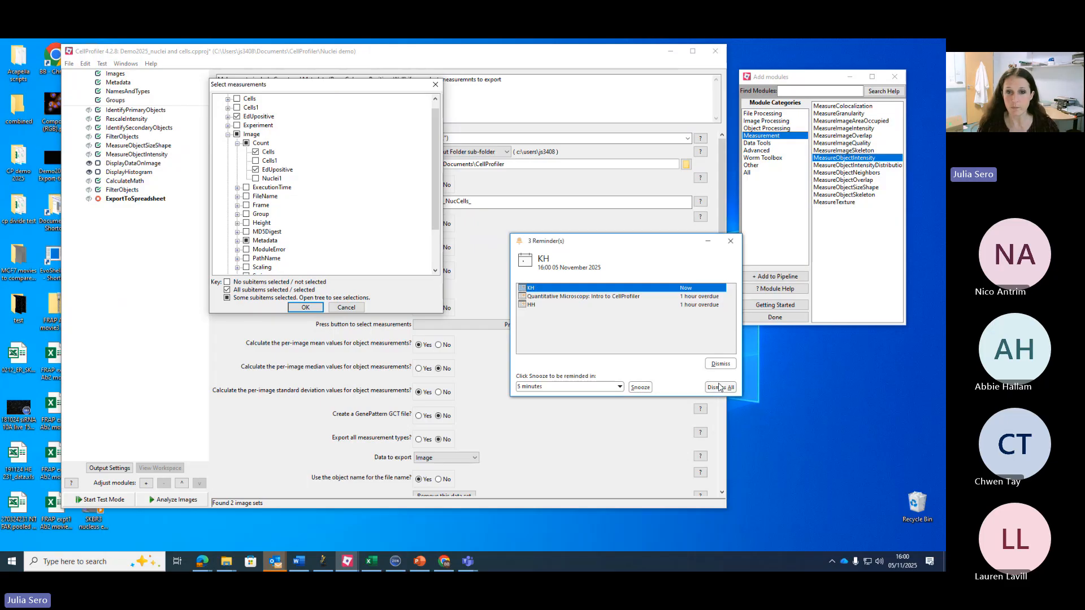
{"action": "left_click", "coordinate": [720, 388]}
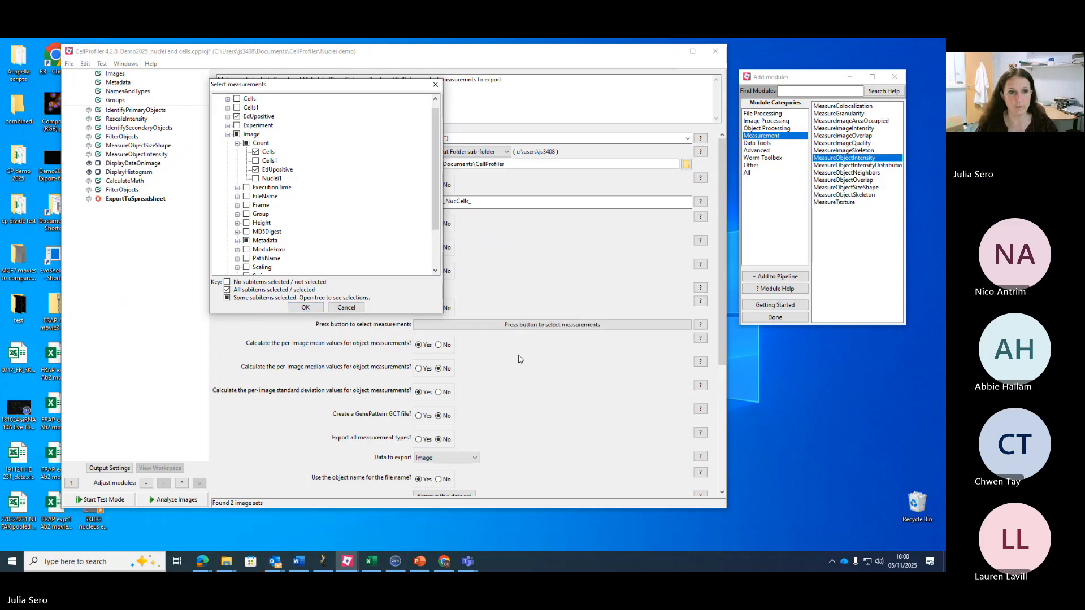
{"action": "left_click", "coordinate": [255, 178]}
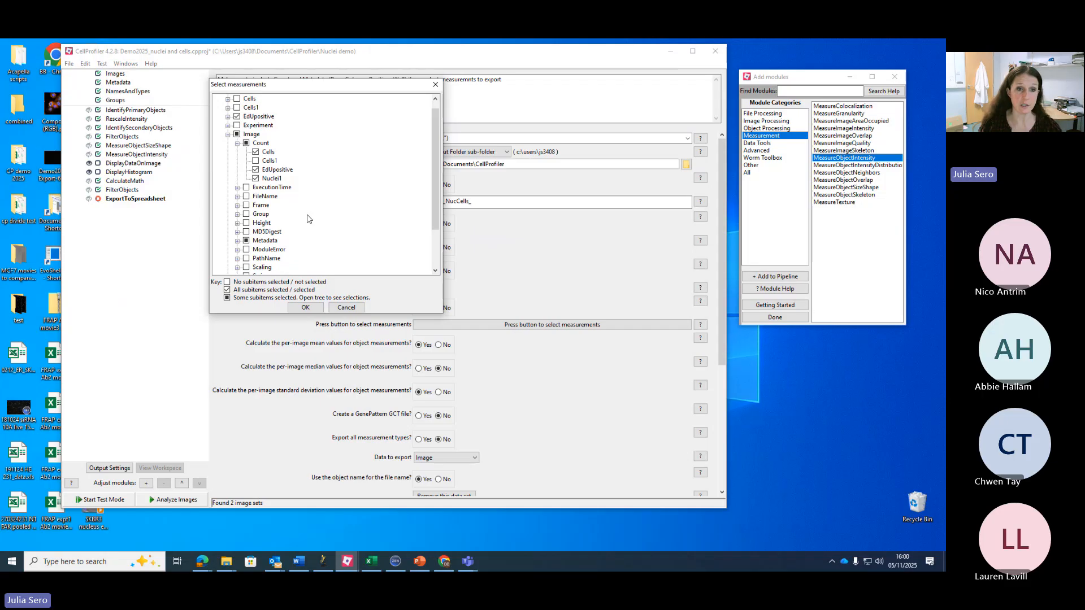
{"action": "left_click", "coordinate": [237, 144]}
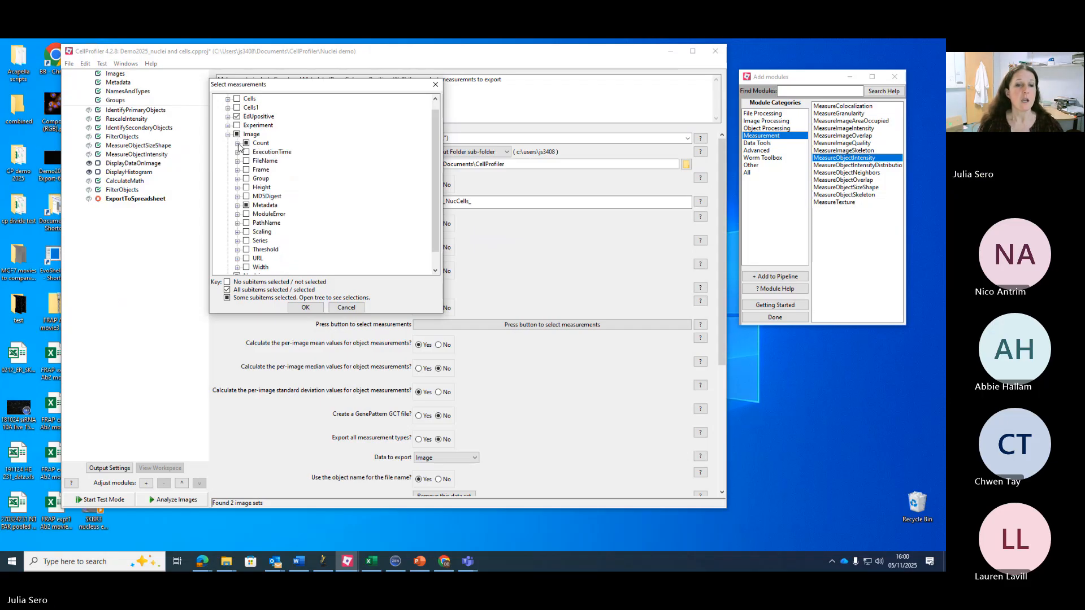
Step: Review which Image Metadata fields are selected for export, then collapse the Image group
{"action": "left_click", "coordinate": [238, 205]}
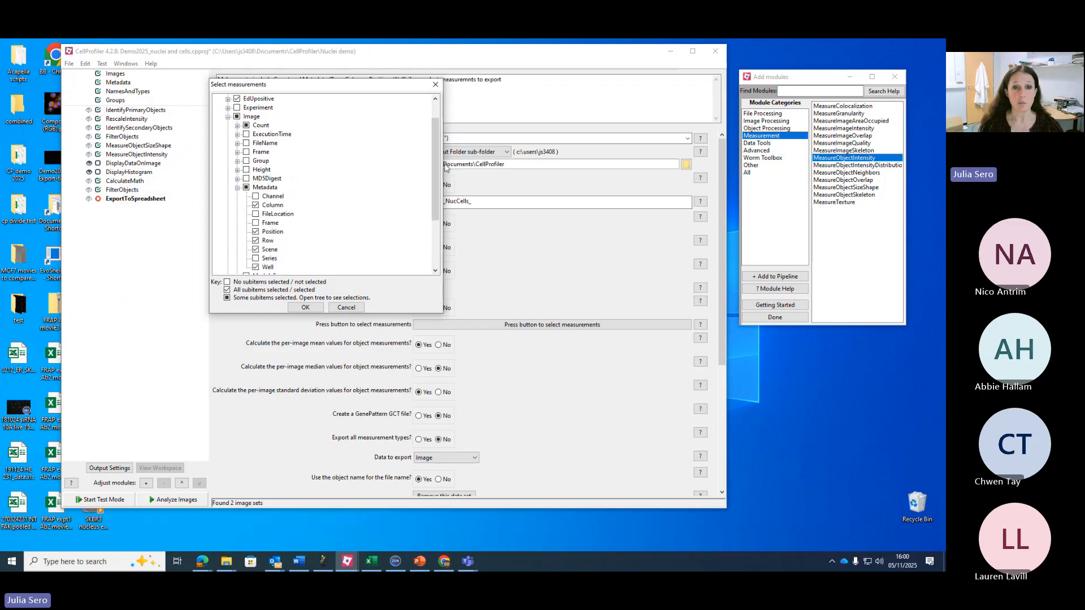
{"action": "left_click_drag", "start_coordinate": [436, 165], "coordinate": [436, 204]}
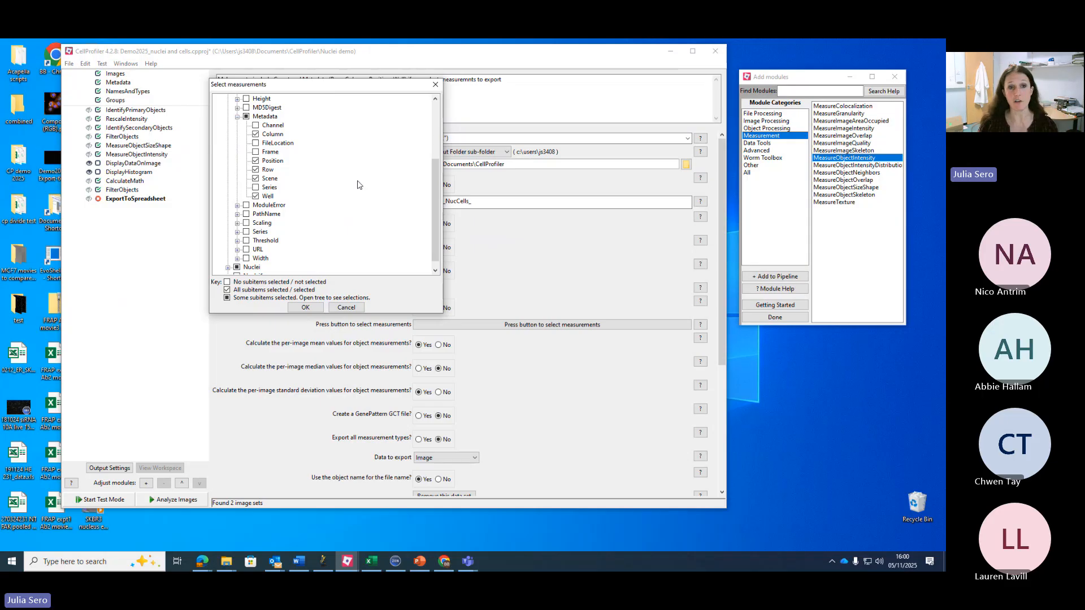
{"action": "left_click", "coordinate": [238, 117]}
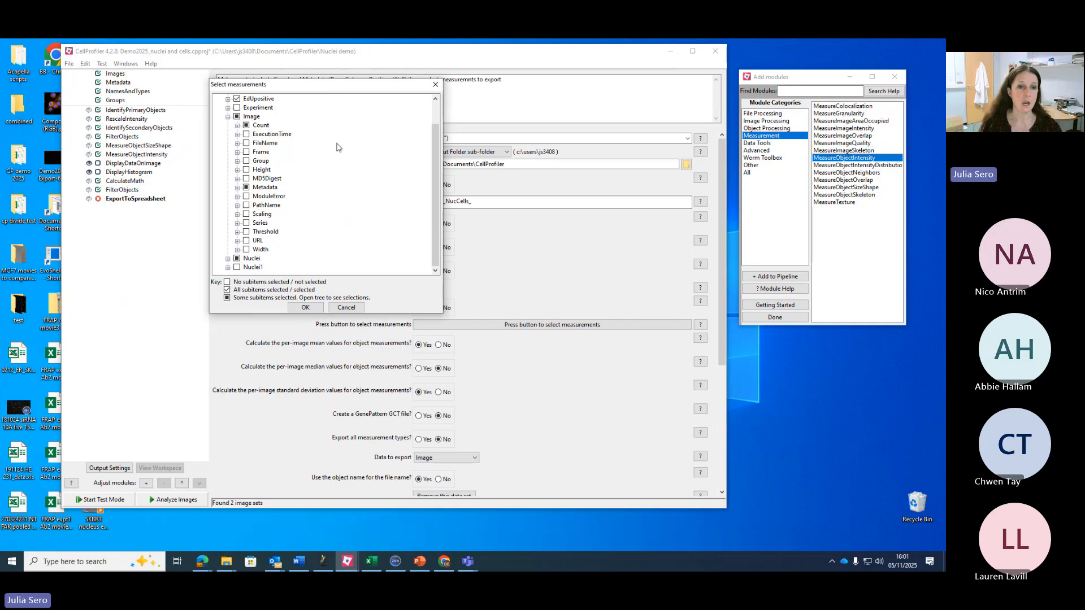
{"action": "left_click", "coordinate": [228, 116]}
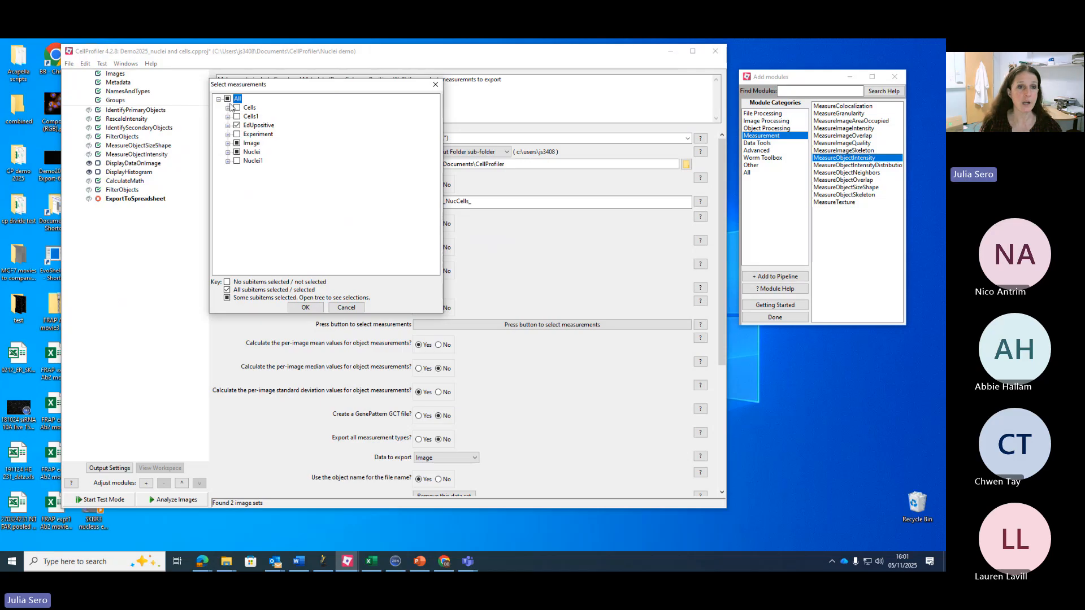
Step: Select the AreaShape measurements Area and FormFactor of the Cells objects for export
{"action": "left_click", "coordinate": [228, 107]}
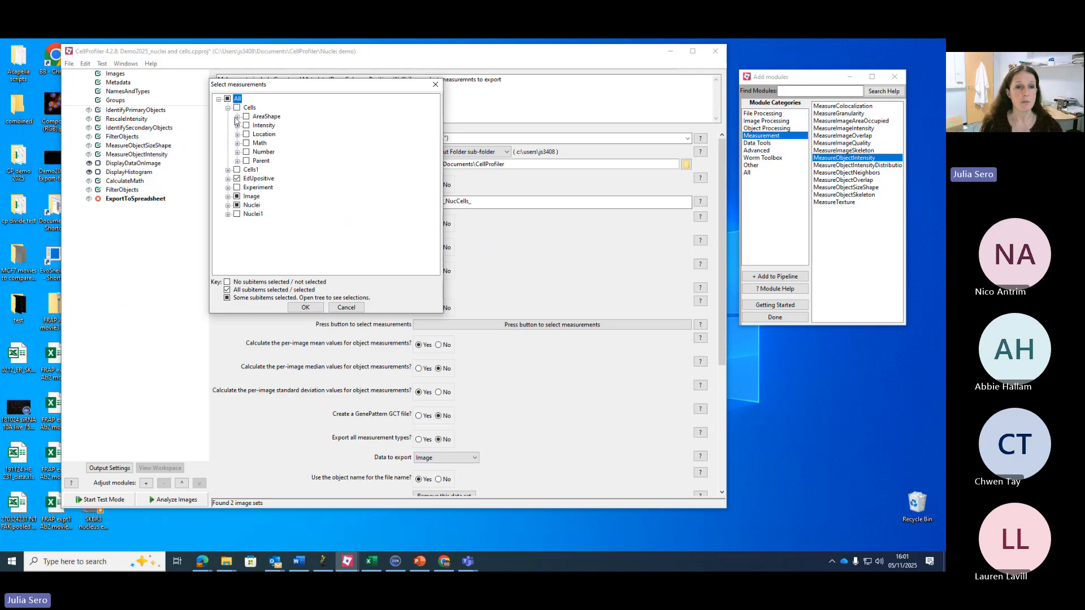
{"action": "left_click", "coordinate": [237, 117]}
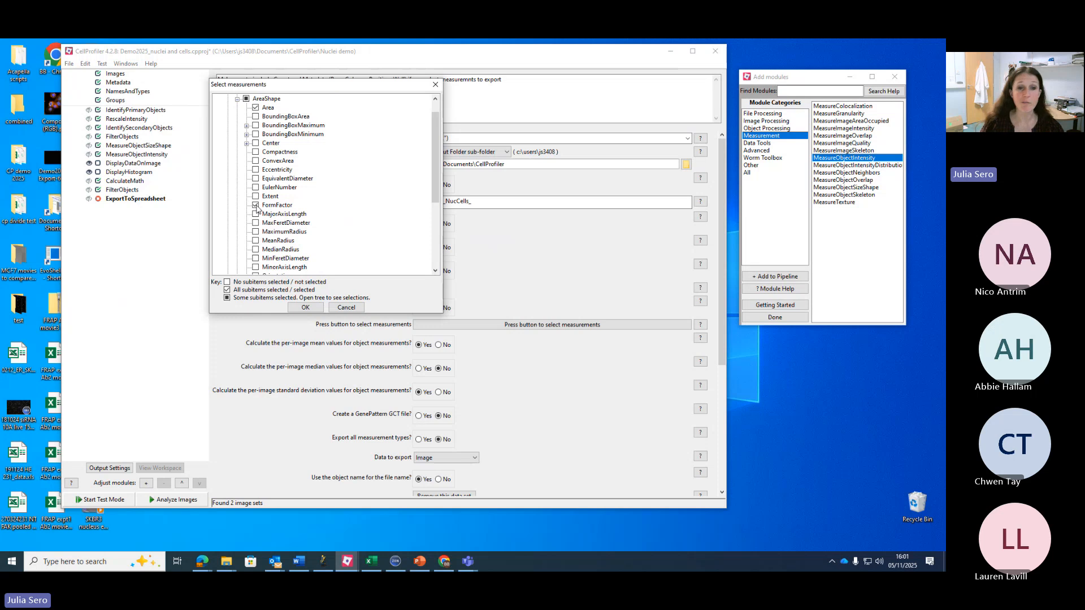
{"action": "left_click", "coordinate": [256, 240]}
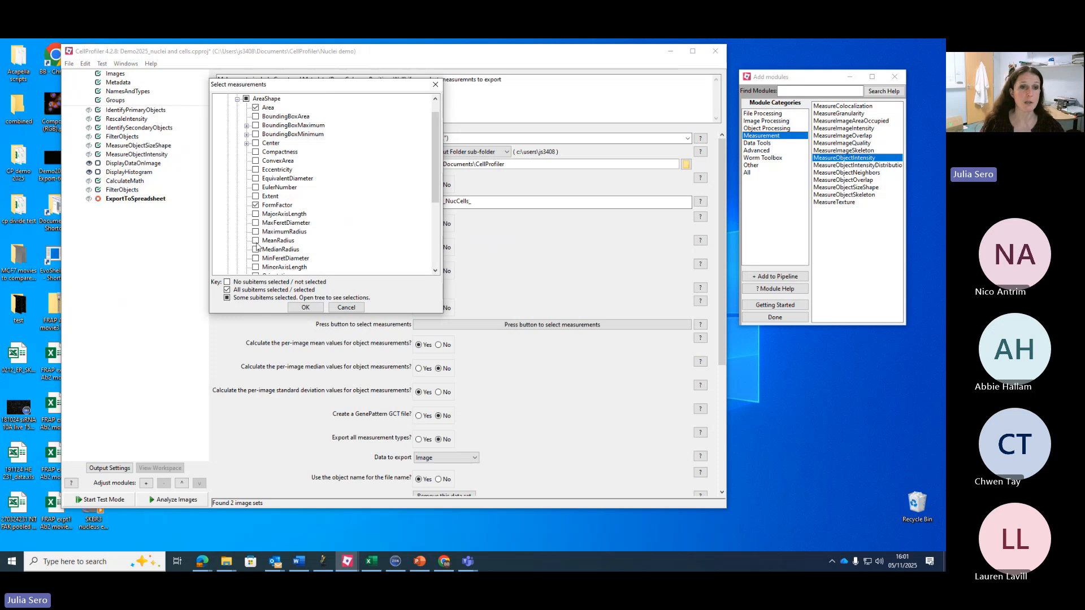
{"action": "left_click", "coordinate": [238, 100]}
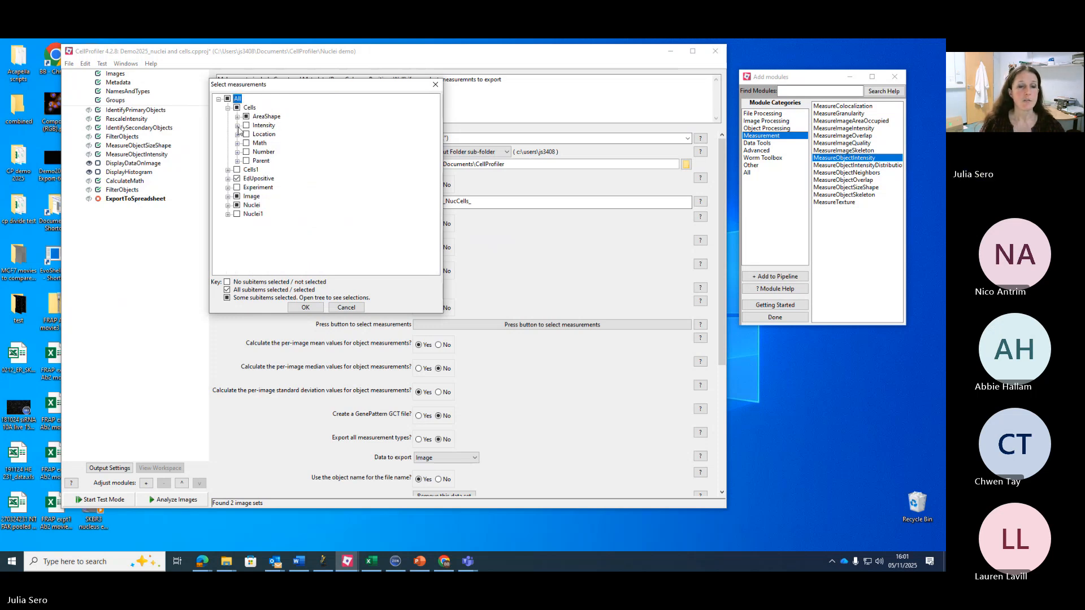
Step: Select the Cells IntegratedIntensity for Actin and the MeanIntensity for Actin, DNA and EdU for export
{"action": "left_click", "coordinate": [237, 126]}
{"action": "left_click", "coordinate": [246, 134]}
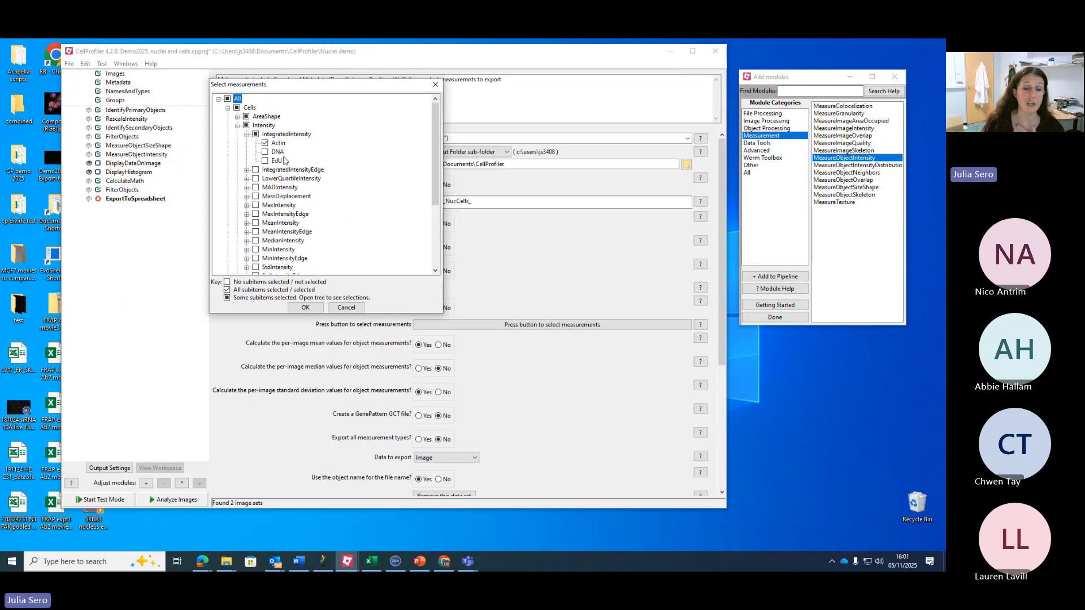
{"action": "left_click", "coordinate": [247, 134]}
{"action": "left_click", "coordinate": [255, 196]}
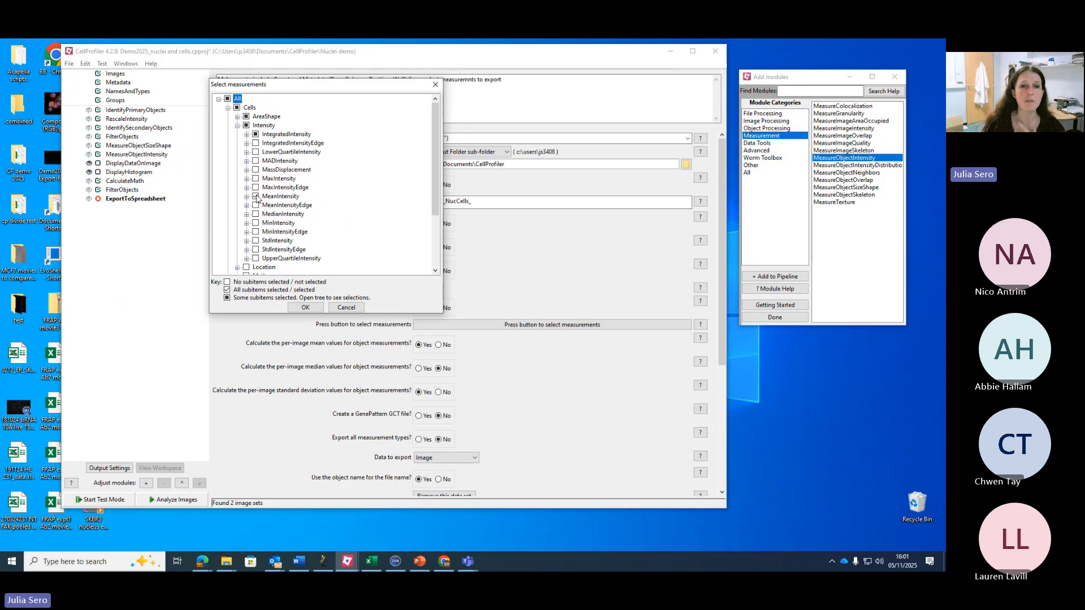
{"action": "left_click", "coordinate": [246, 197]}
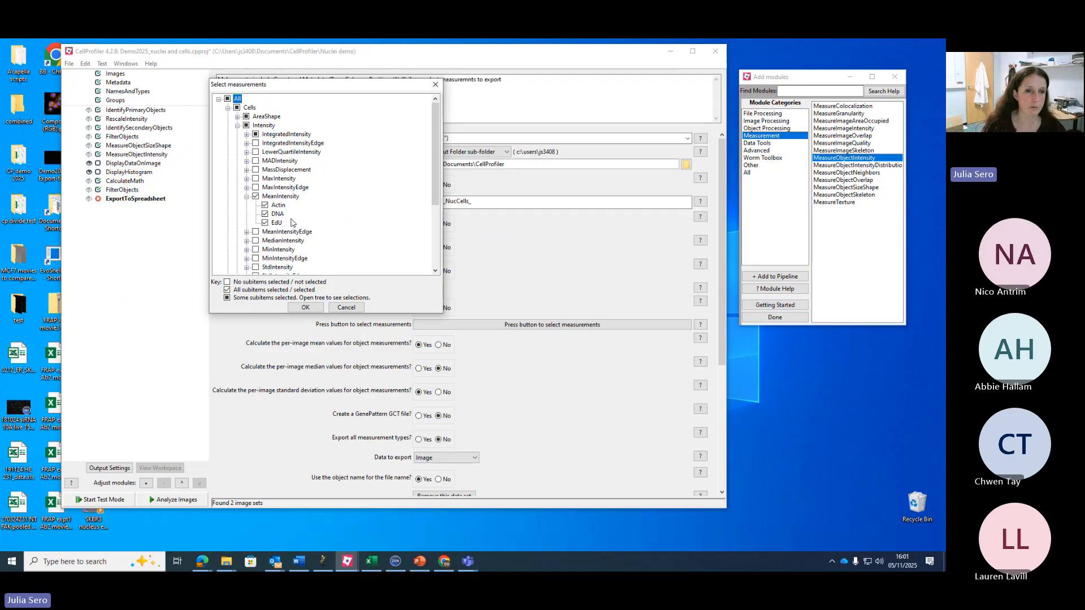
{"action": "left_click", "coordinate": [246, 197]}
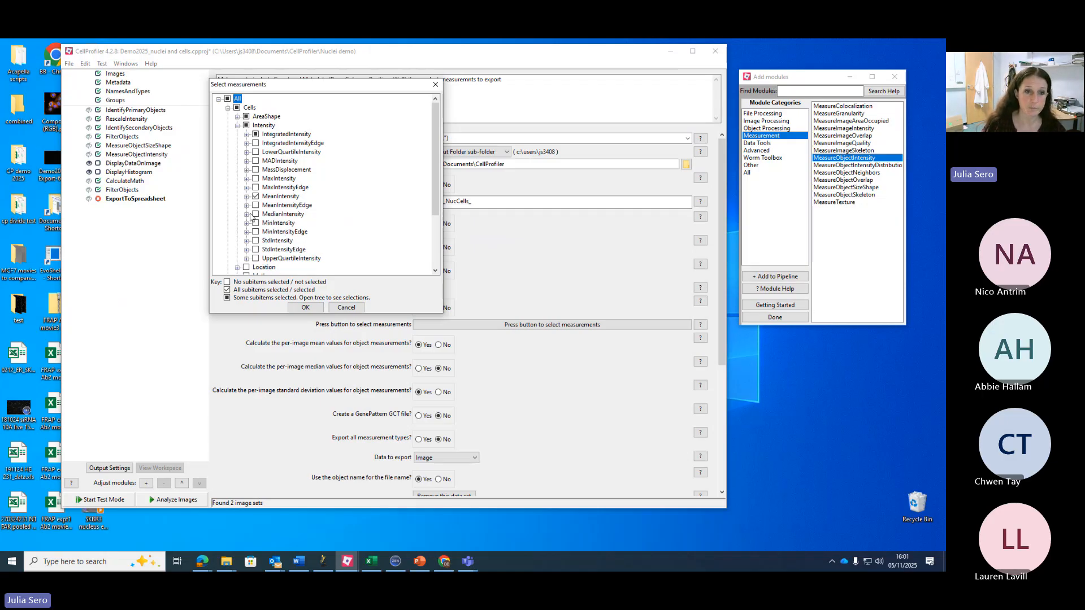
Step: Select the Cells Location Center X and Y and the Math measurement NucbyCellArea for export
{"action": "left_click_drag", "start_coordinate": [437, 157], "coordinate": [437, 182]}
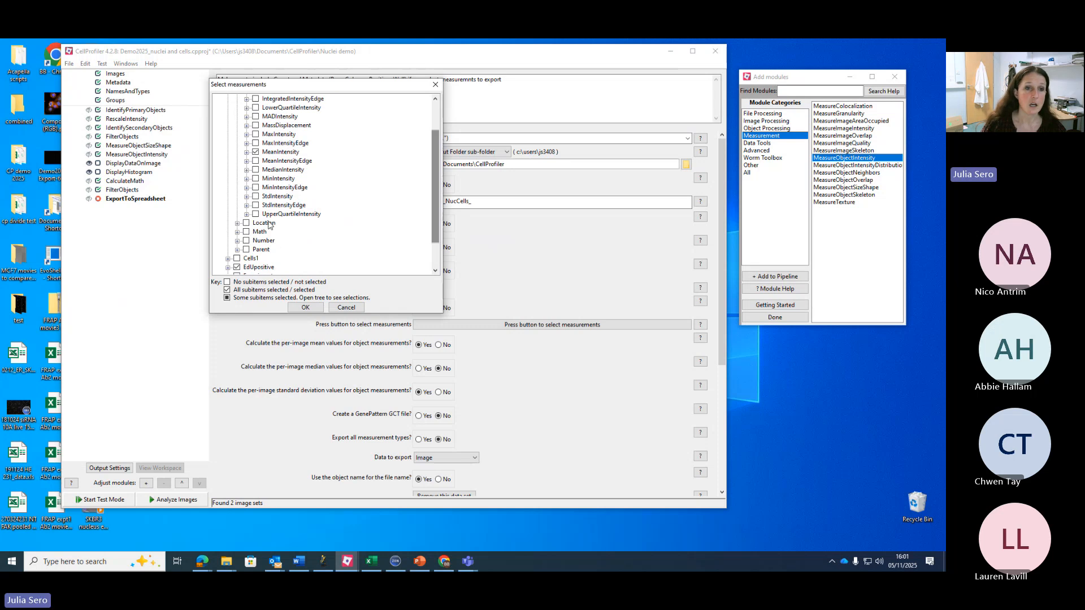
{"action": "left_click", "coordinate": [237, 223]}
{"action": "left_click", "coordinate": [246, 231]}
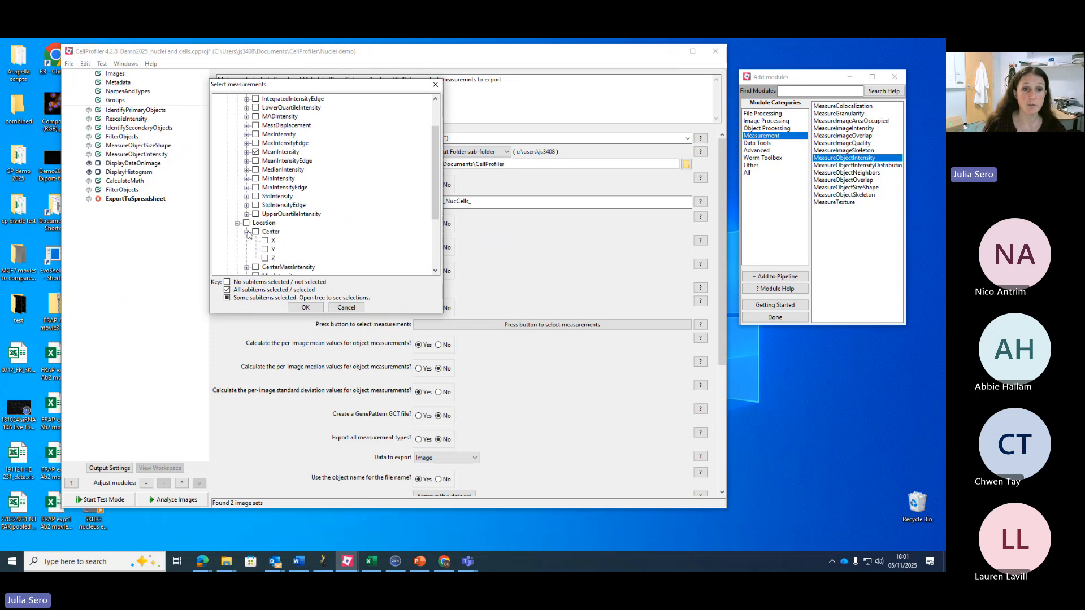
{"action": "left_click", "coordinate": [265, 241]}
{"action": "left_click", "coordinate": [265, 249]}
{"action": "left_click", "coordinate": [237, 224]}
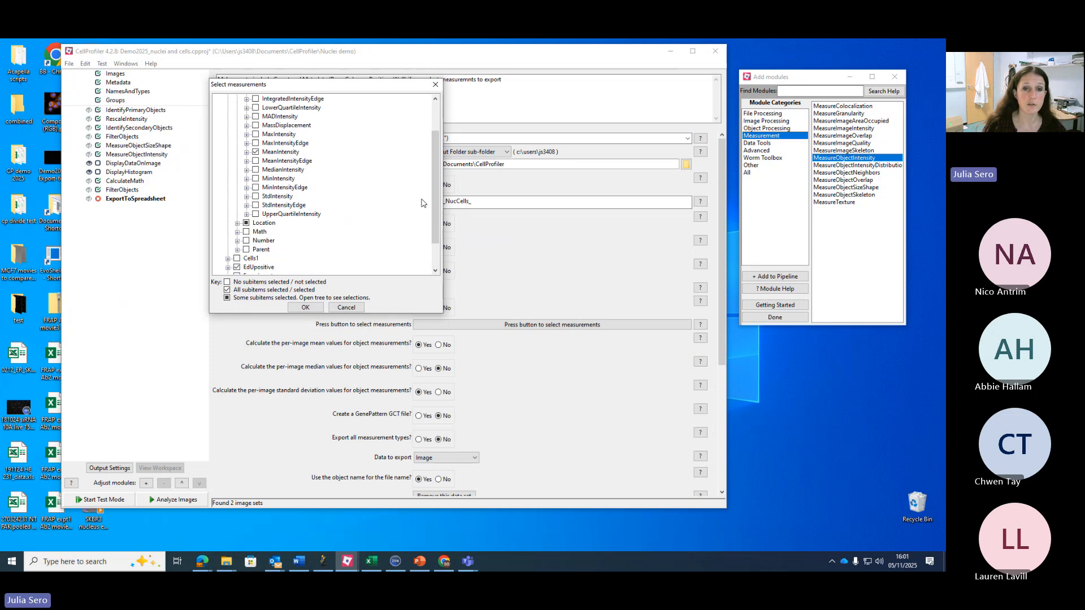
{"action": "left_click", "coordinate": [237, 232]}
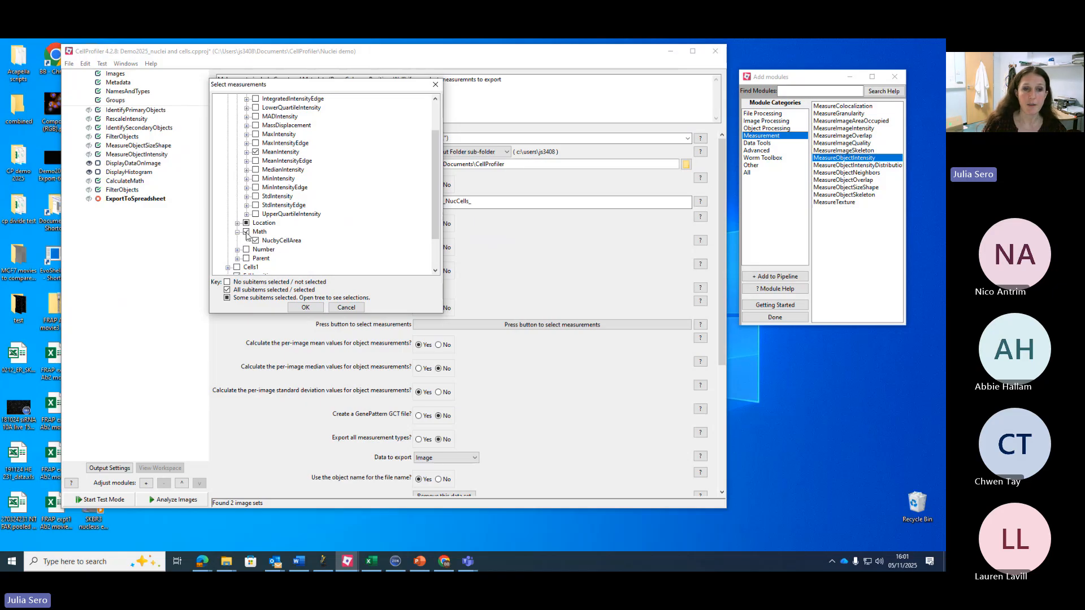
{"action": "left_click", "coordinate": [237, 232]}
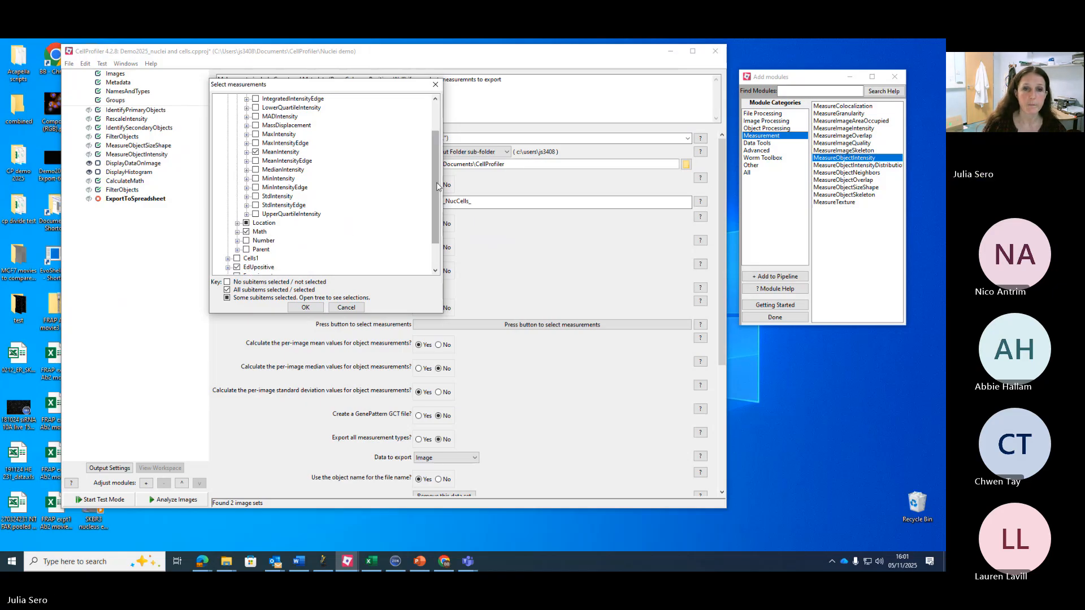
Step: Limit the EdUpositive measurements selected for export to Location and Parent, leaving out Number
{"action": "left_click_drag", "start_coordinate": [438, 187], "coordinate": [437, 204]}
{"action": "left_click", "coordinate": [228, 232]}
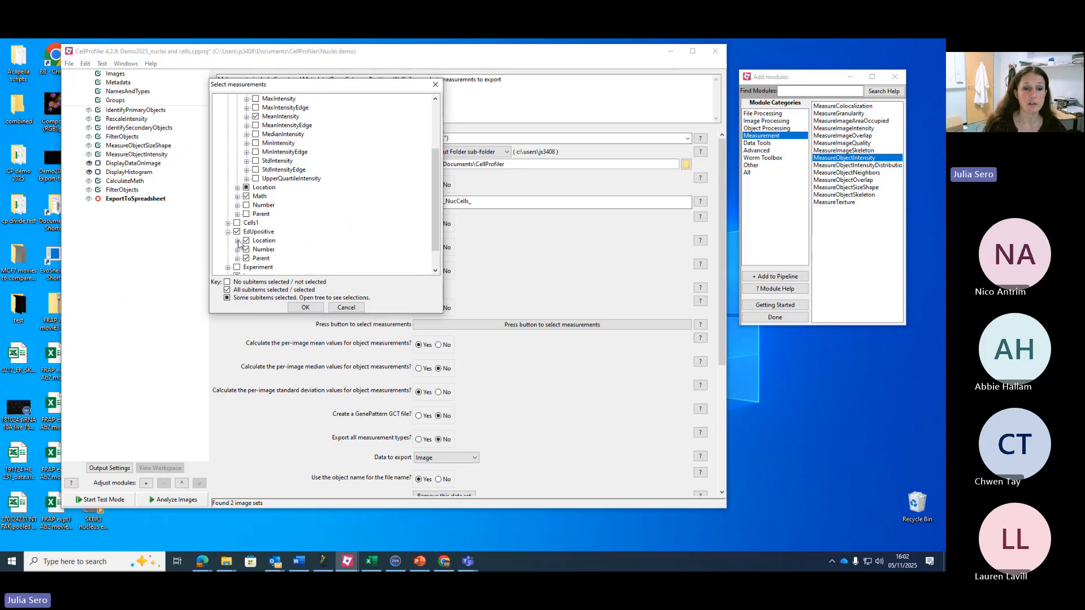
{"action": "left_click", "coordinate": [246, 241]}
{"action": "left_click", "coordinate": [246, 250]}
{"action": "left_click", "coordinate": [247, 258]}
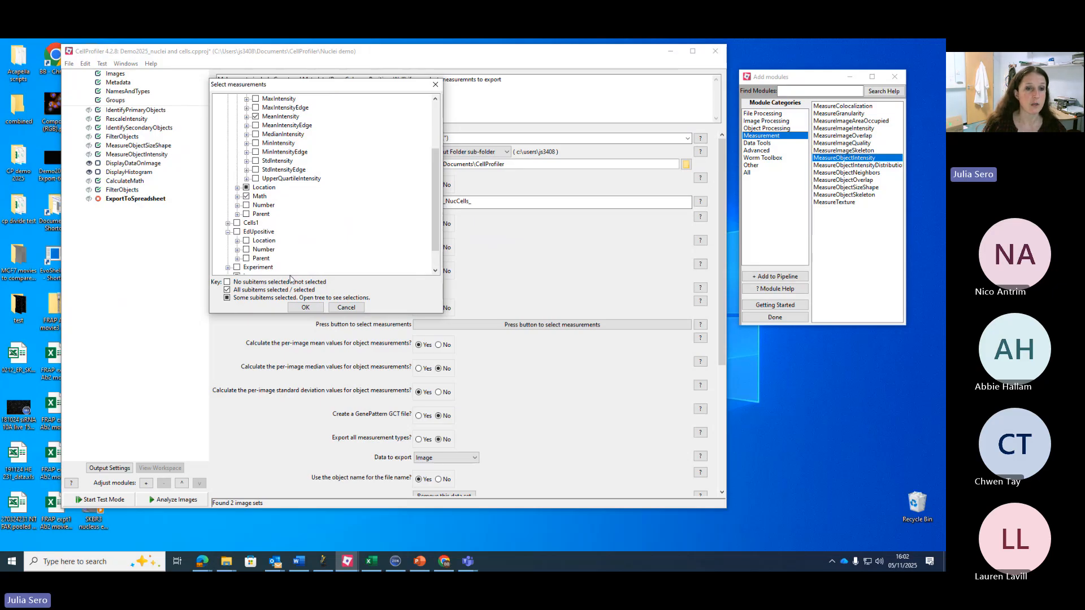
{"action": "left_click", "coordinate": [237, 259]}
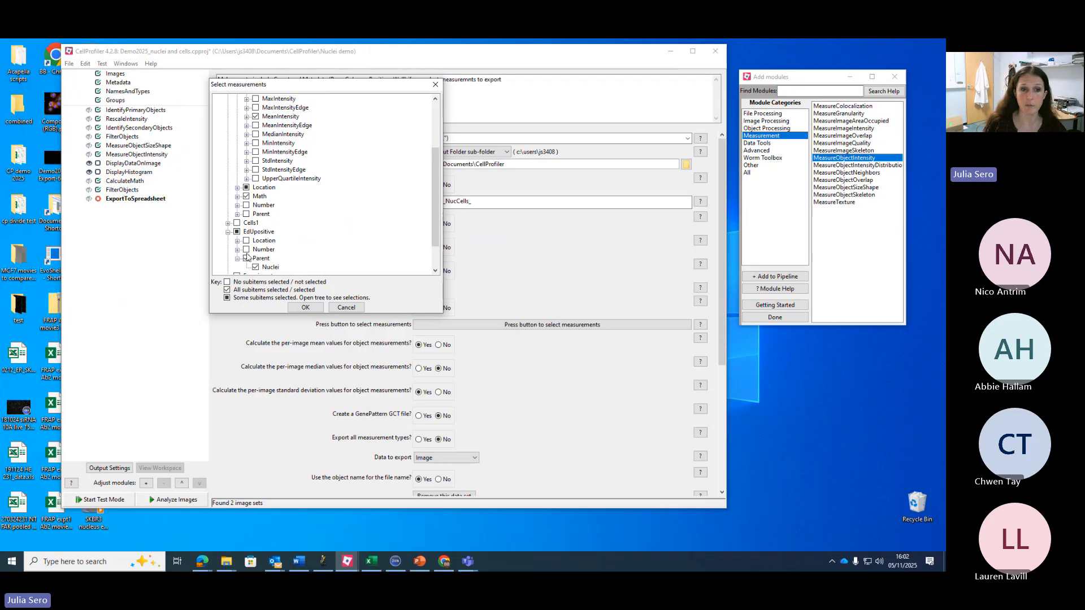
{"action": "left_click", "coordinate": [246, 241]}
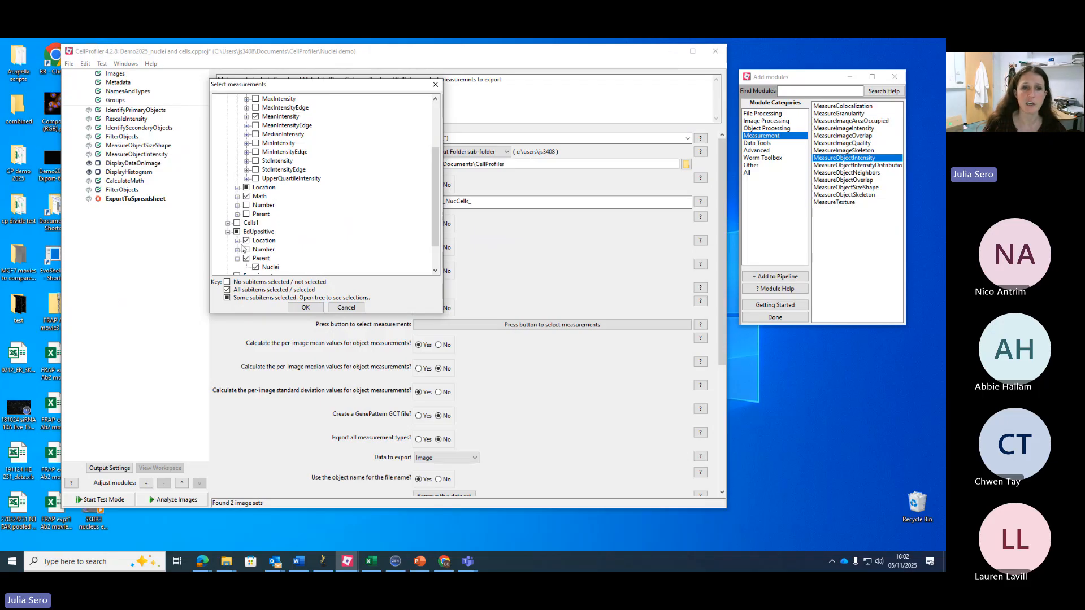
{"action": "left_click", "coordinate": [238, 241]}
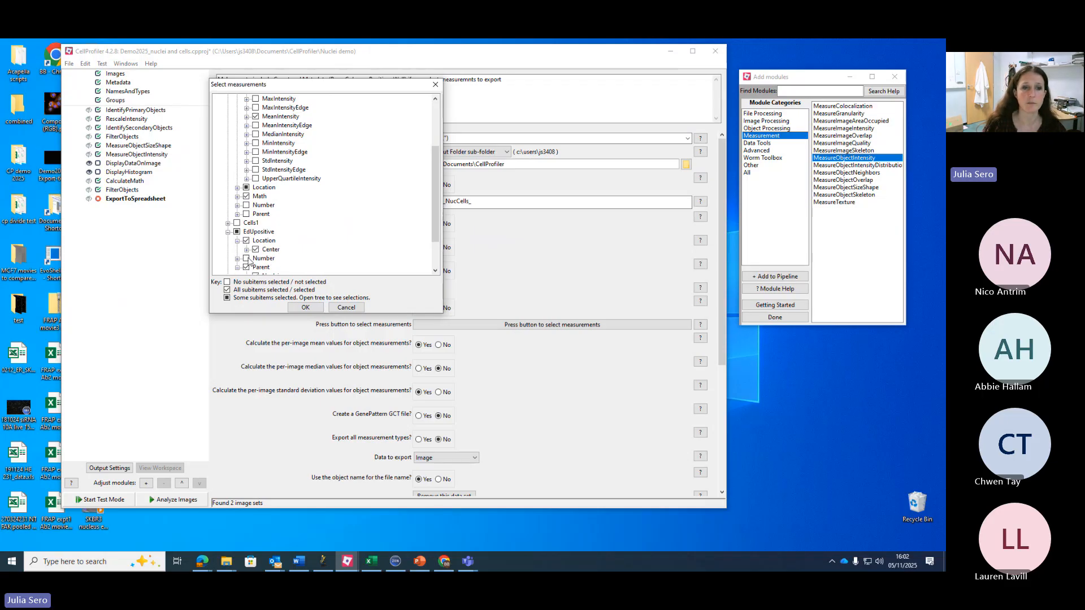
{"action": "left_click", "coordinate": [227, 232]}
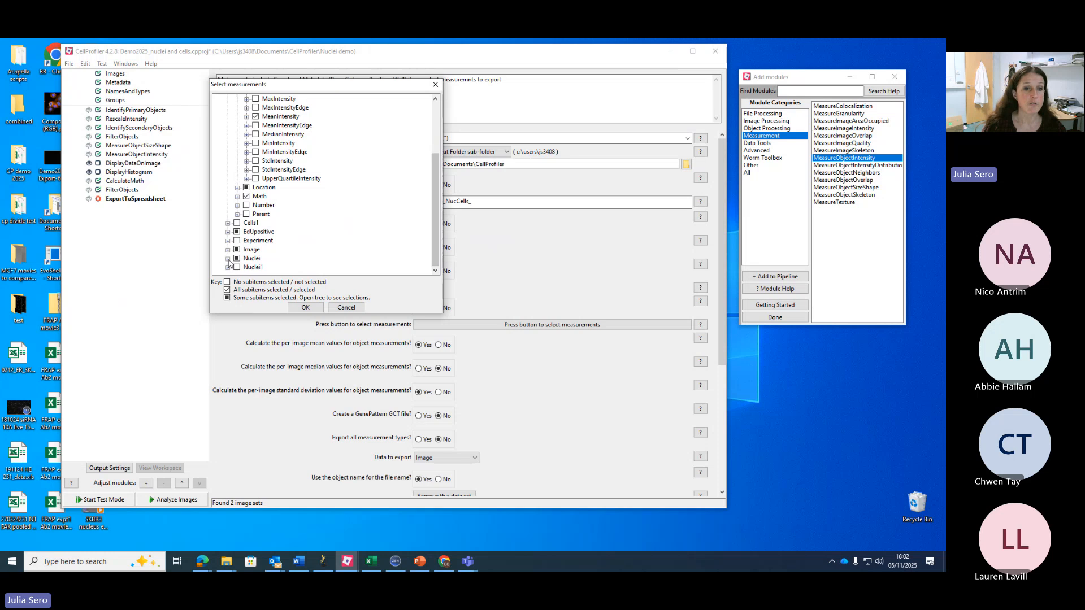
Step: Add MeanRadius and Solidity to the AreaShape measurements of the Nuclei objects selected for export
{"action": "left_click", "coordinate": [227, 258]}
{"action": "left_click", "coordinate": [241, 238]}
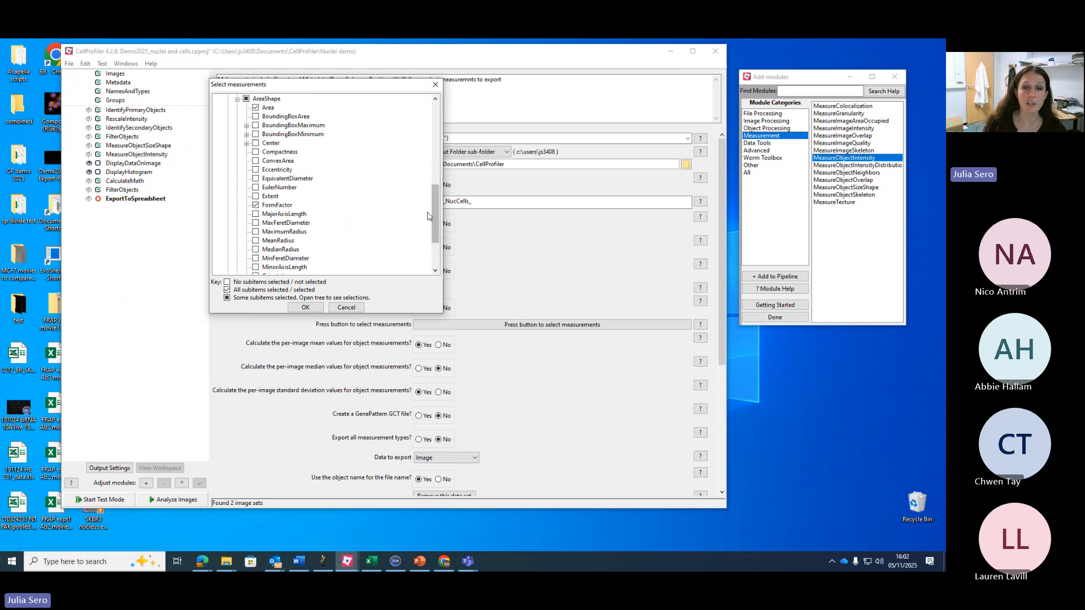
{"action": "scroll", "coordinate": [438, 217], "scroll_direction": "down", "scroll_amount": 1}
{"action": "left_click", "coordinate": [255, 205]}
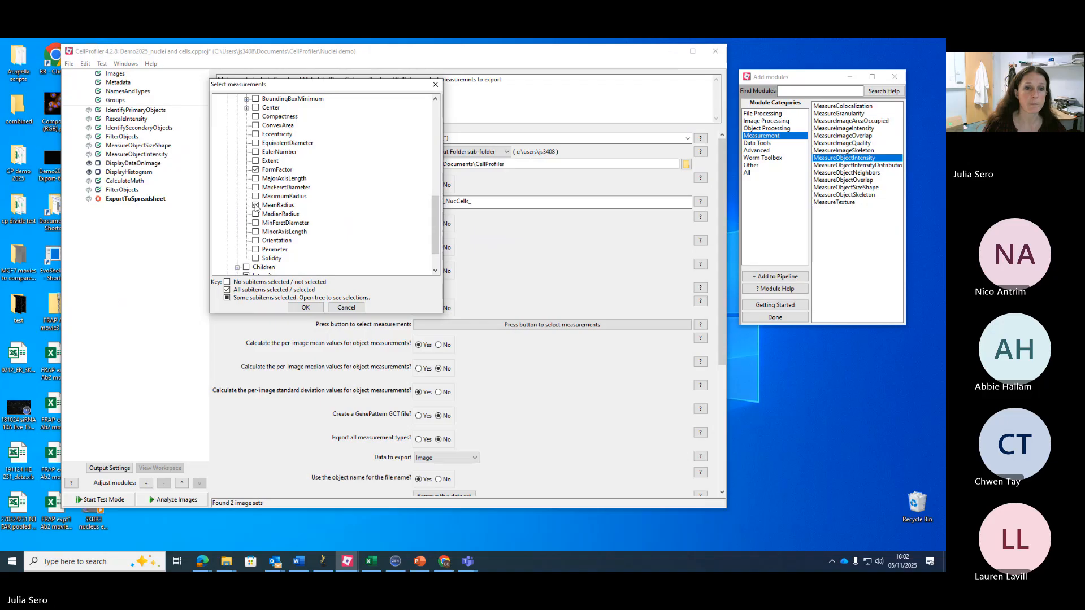
{"action": "left_click", "coordinate": [255, 259]}
{"action": "scroll", "coordinate": [440, 235], "scroll_direction": "down", "scroll_amount": 1}
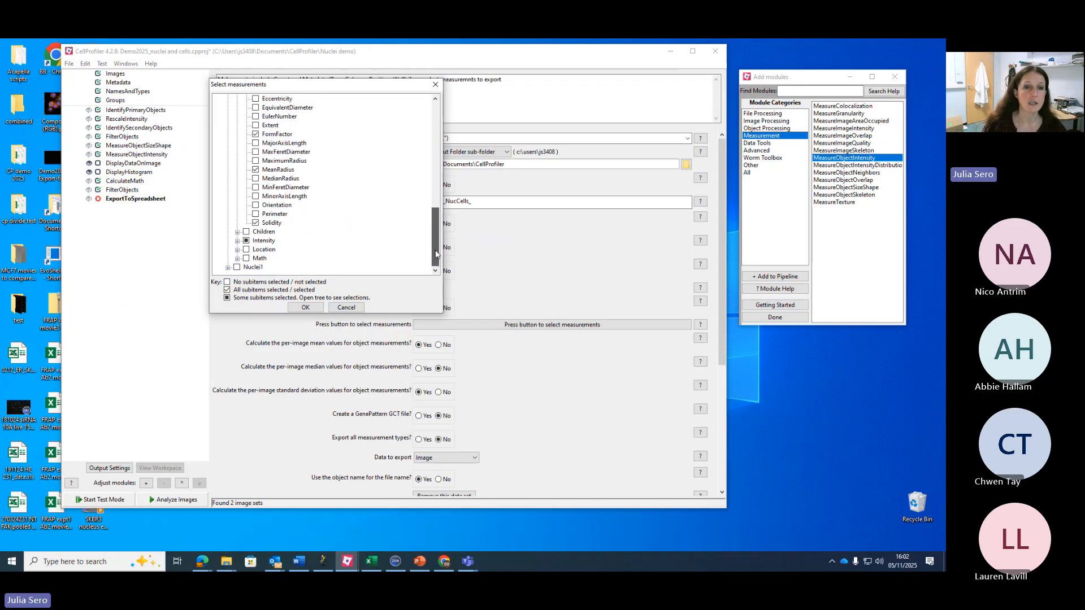
Step: Review the Children, IntegratedIntensity and MeanIntensity selections of the Nuclei objects
{"action": "left_click", "coordinate": [238, 232]}
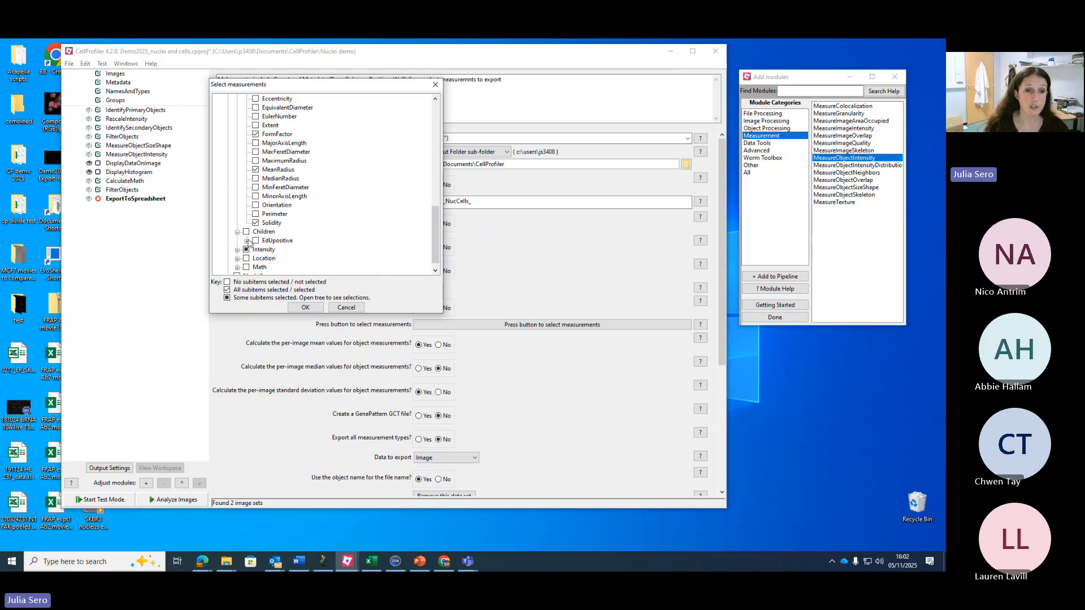
{"action": "left_click", "coordinate": [237, 232]}
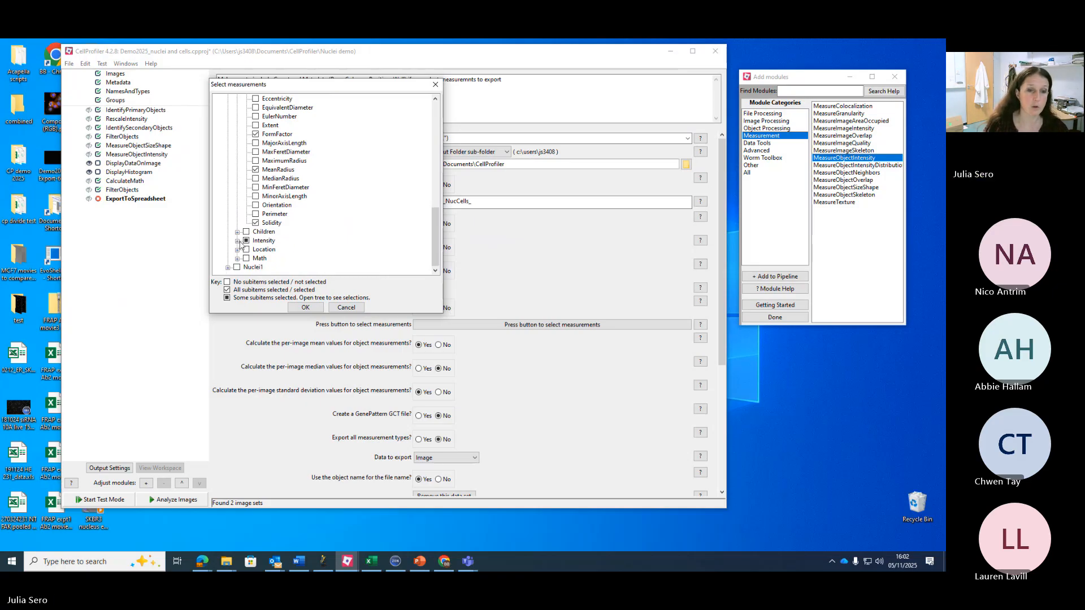
{"action": "left_click", "coordinate": [237, 241]}
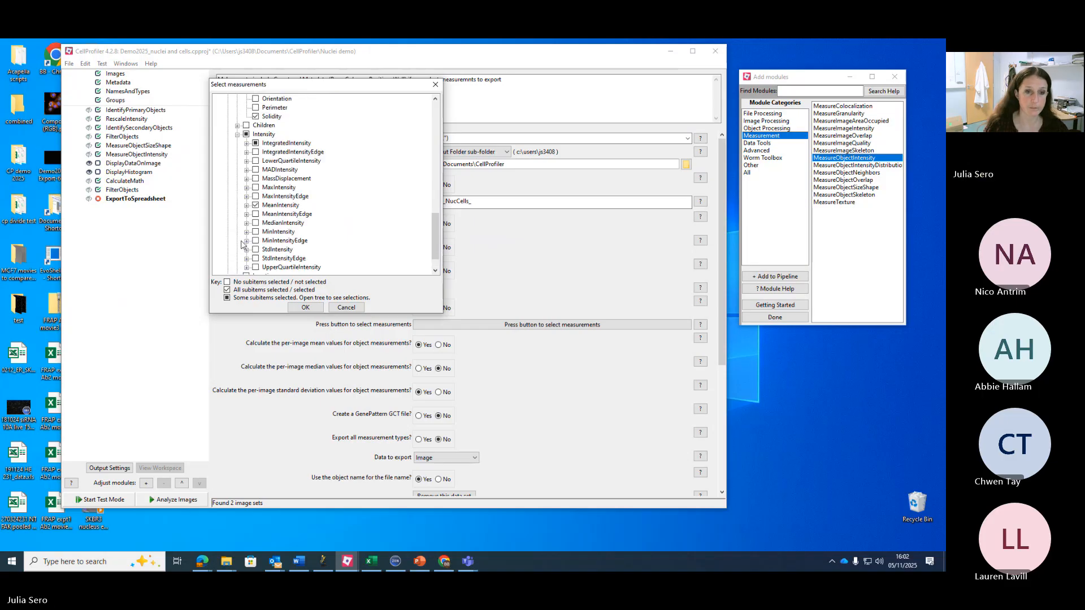
{"action": "scroll", "coordinate": [256, 124], "scroll_direction": "down", "scroll_amount": 3}
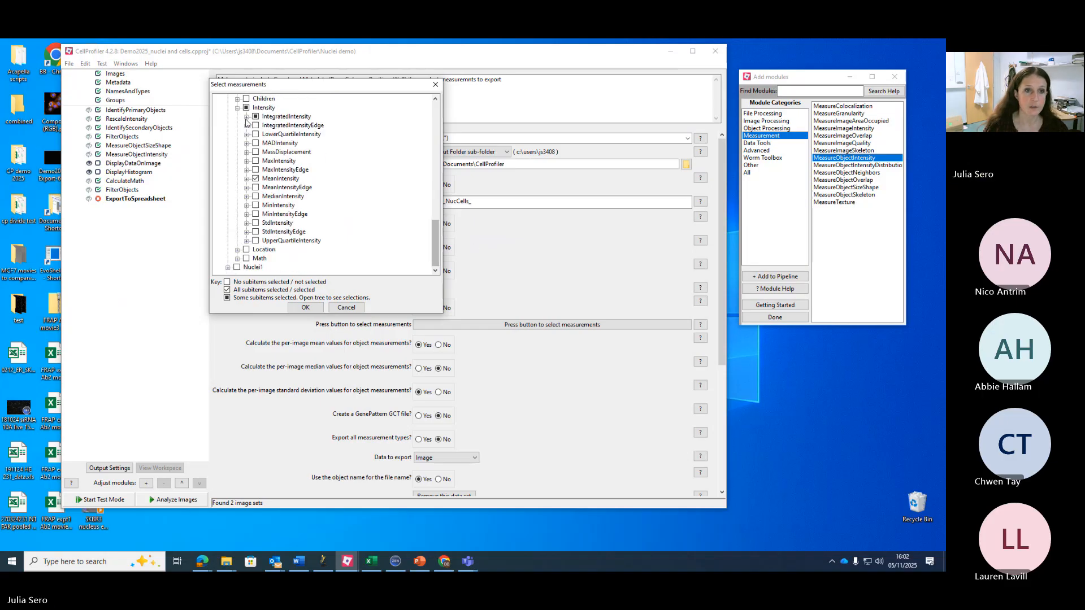
{"action": "left_click", "coordinate": [246, 117]}
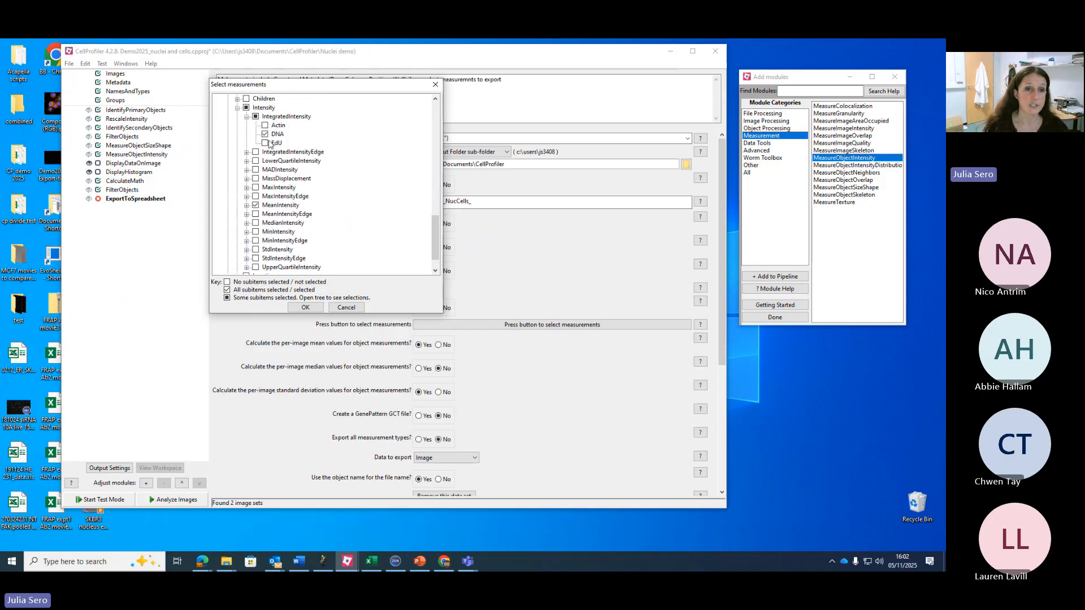
{"action": "left_click", "coordinate": [247, 117]}
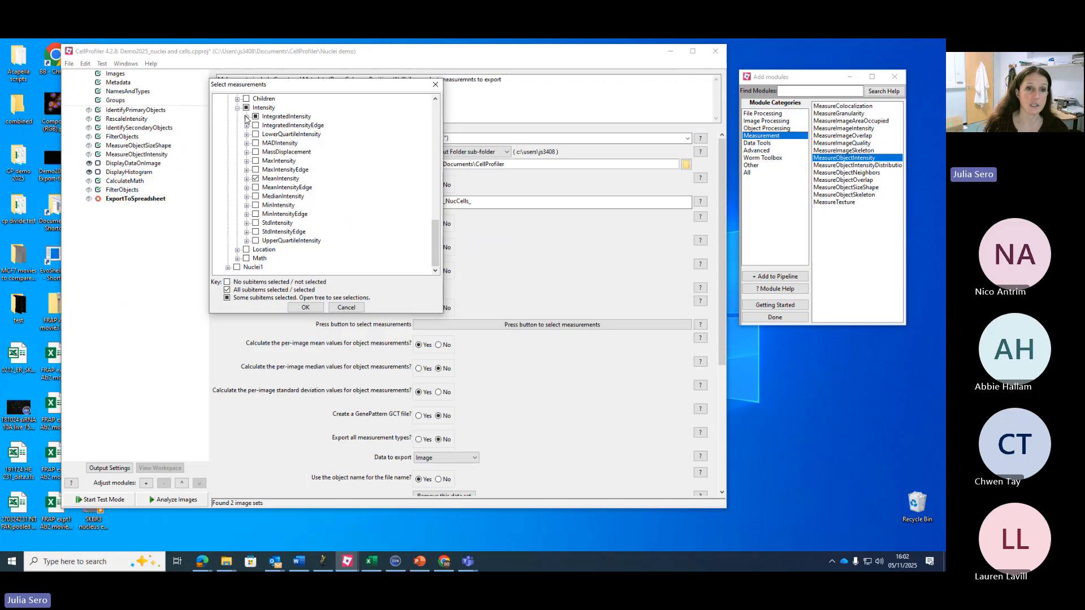
{"action": "left_click", "coordinate": [256, 179]}
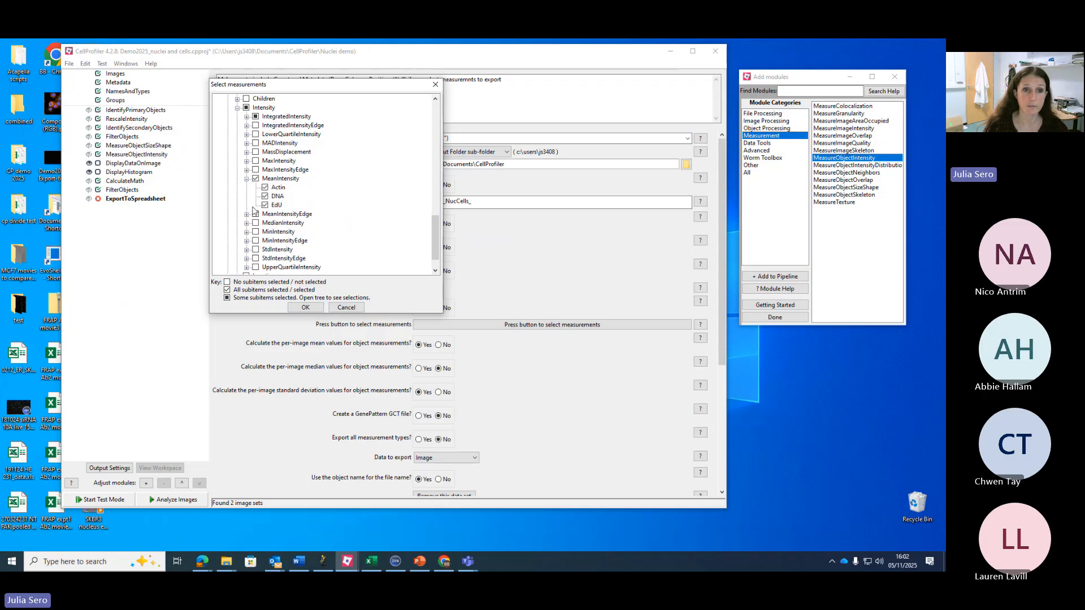
{"action": "left_click", "coordinate": [246, 179]}
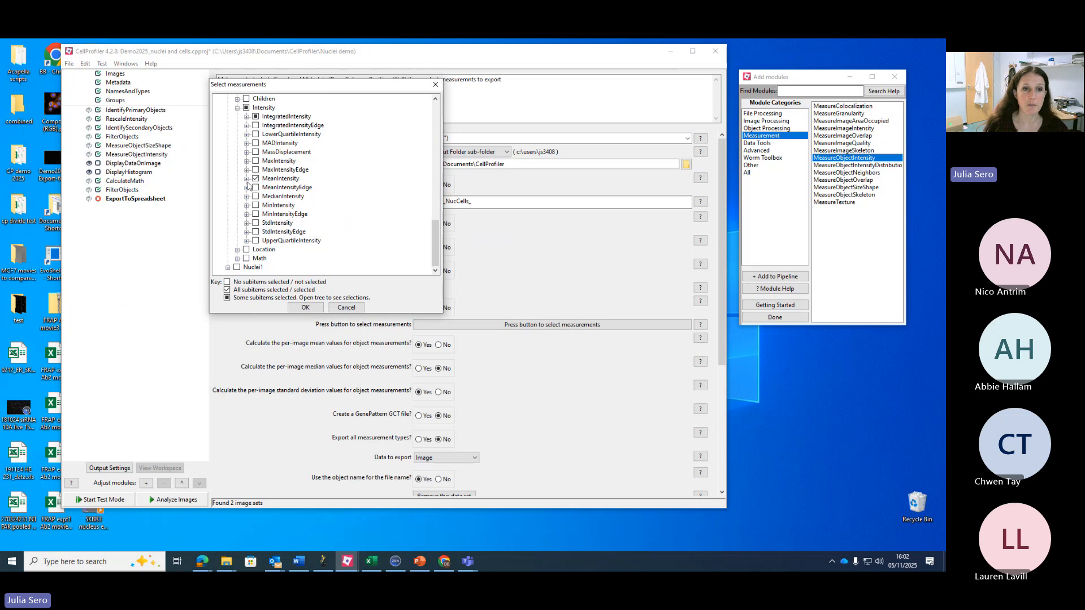
{"action": "left_click", "coordinate": [247, 178]}
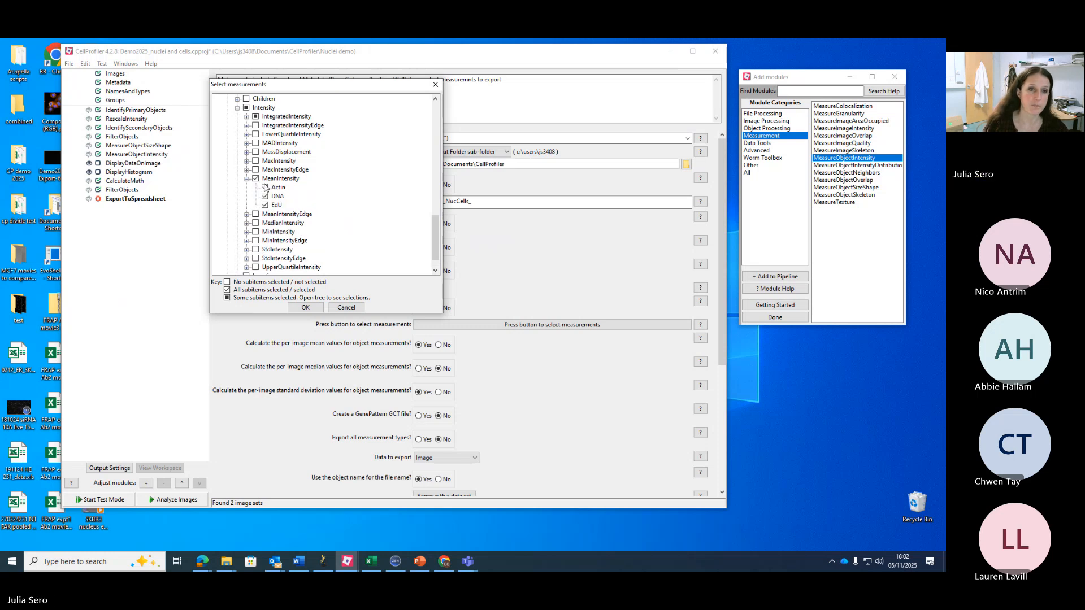
Step: Clear the Nuclei MeanIntensity selection and reselect it for DNA, EdU and Actin
{"action": "left_click", "coordinate": [255, 178]}
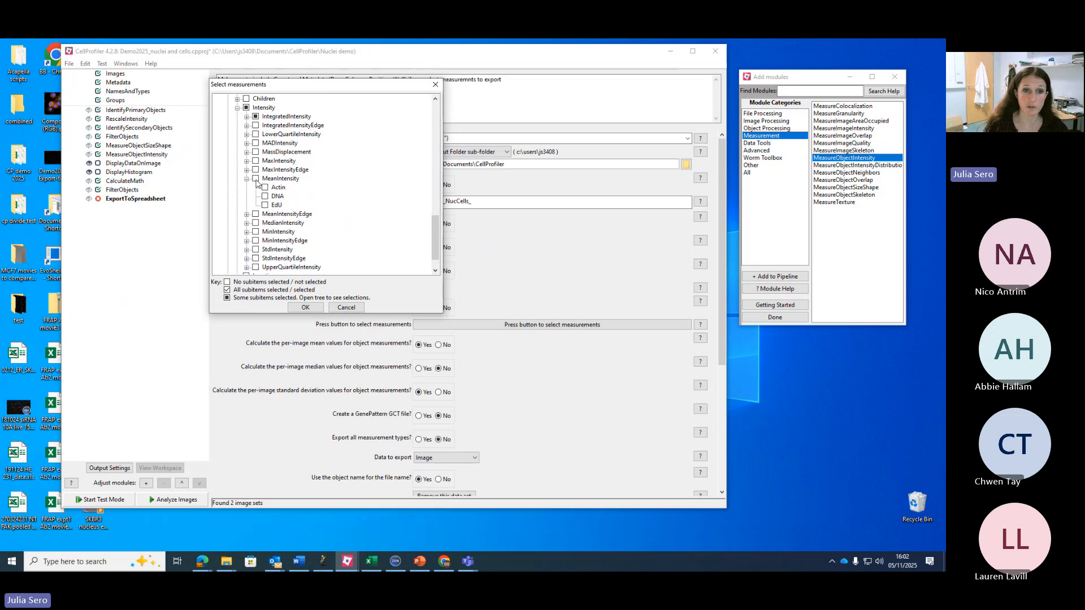
{"action": "left_click", "coordinate": [265, 196]}
{"action": "left_click", "coordinate": [275, 205]}
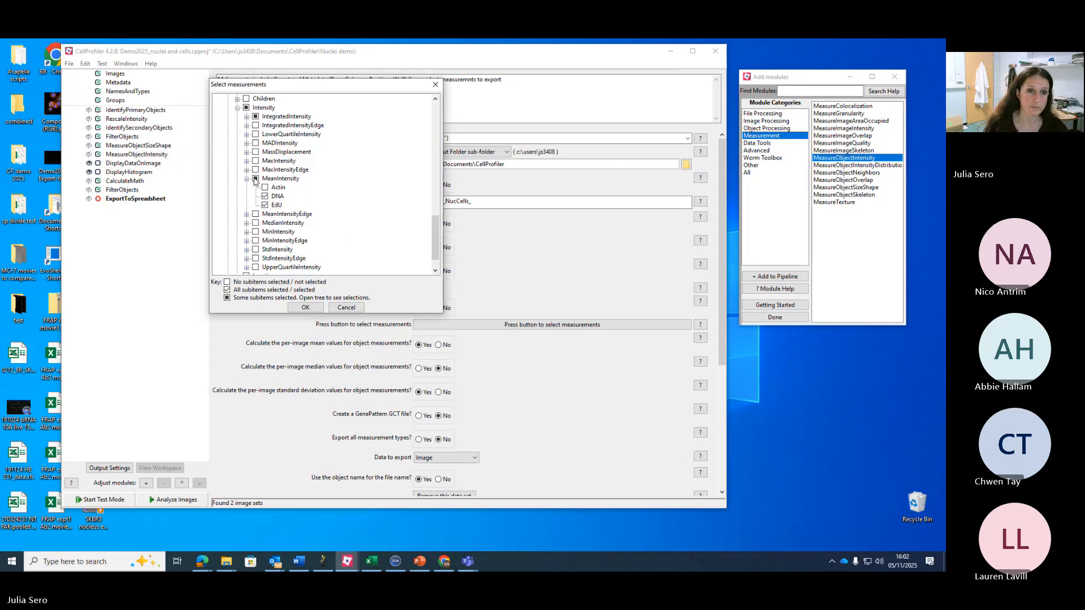
{"action": "left_click", "coordinate": [265, 187]}
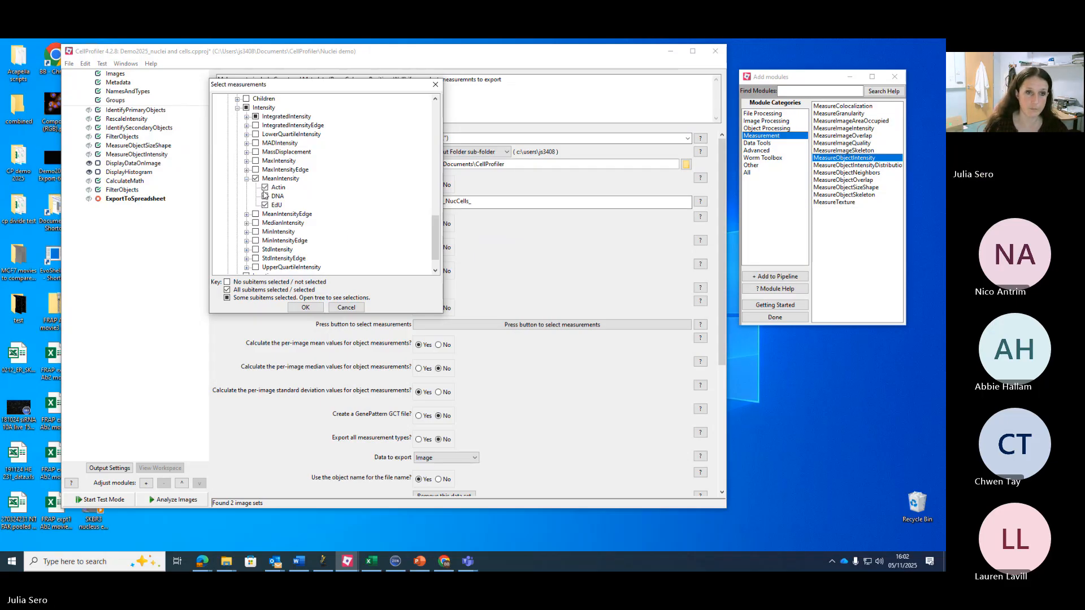
{"action": "left_click", "coordinate": [246, 179]}
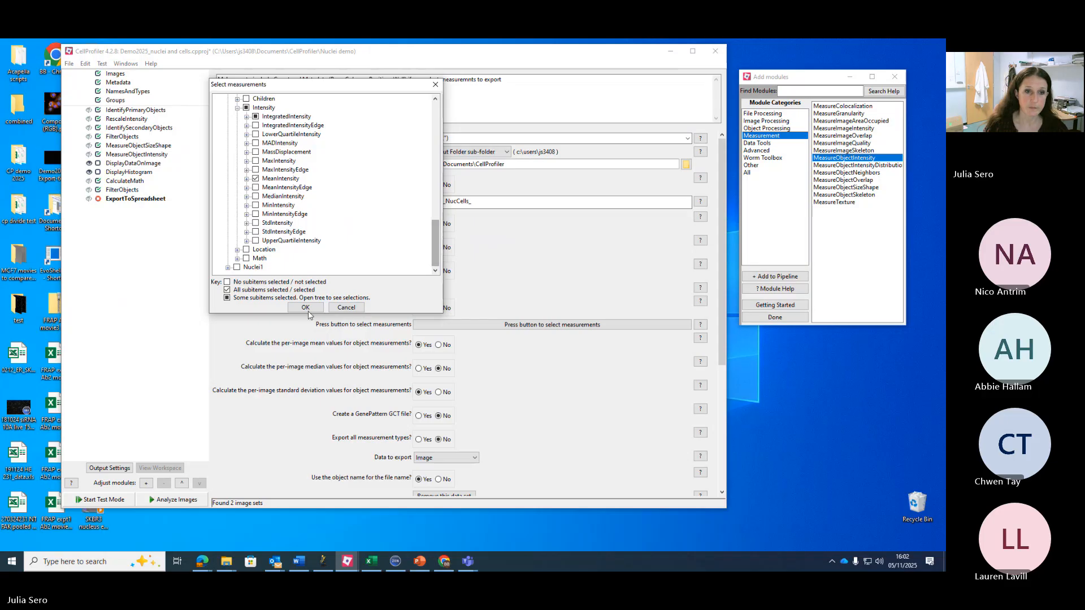
Step: Select the Math measurements of the Nuclei objects for export and accept the measurement selection
{"action": "left_click", "coordinate": [246, 258]}
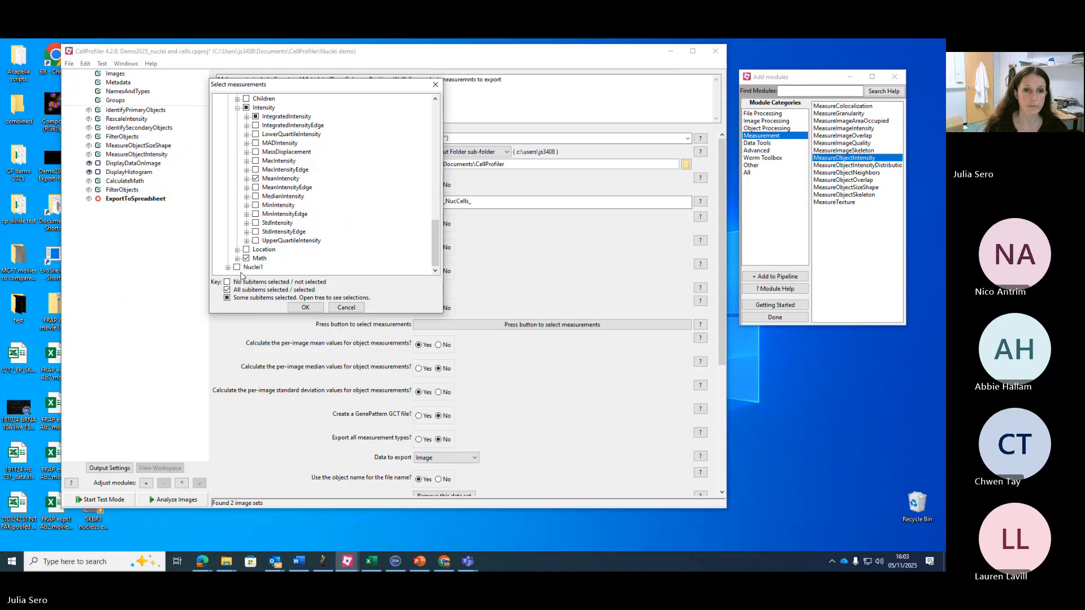
{"action": "left_click", "coordinate": [305, 307]}
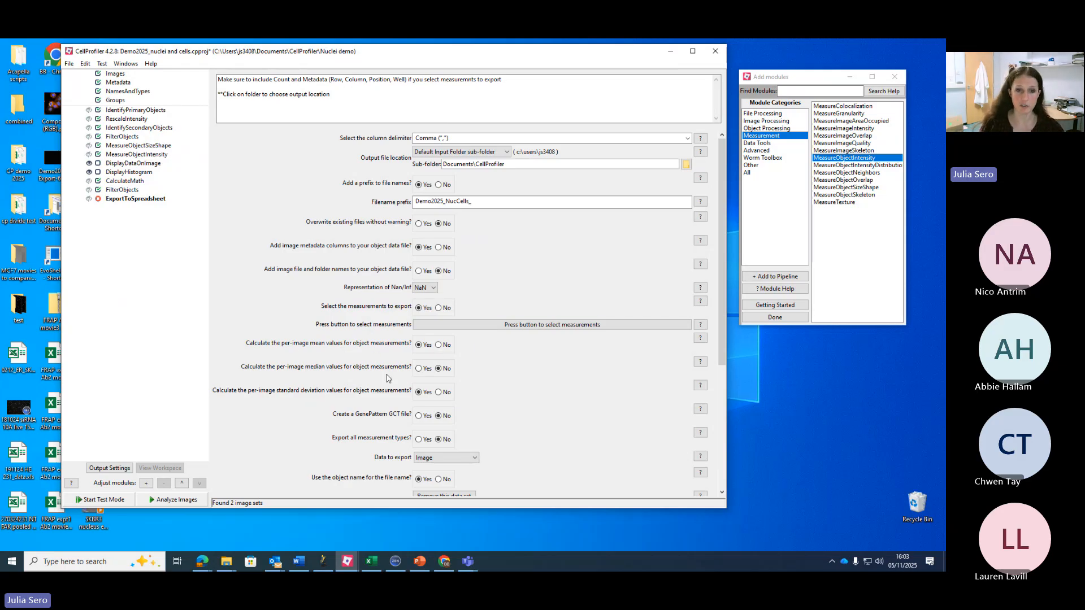
Step: Enable the per-image mean, standard deviation and median calculations for the object measurements
{"action": "left_click", "coordinate": [439, 345]}
{"action": "left_click", "coordinate": [439, 392]}
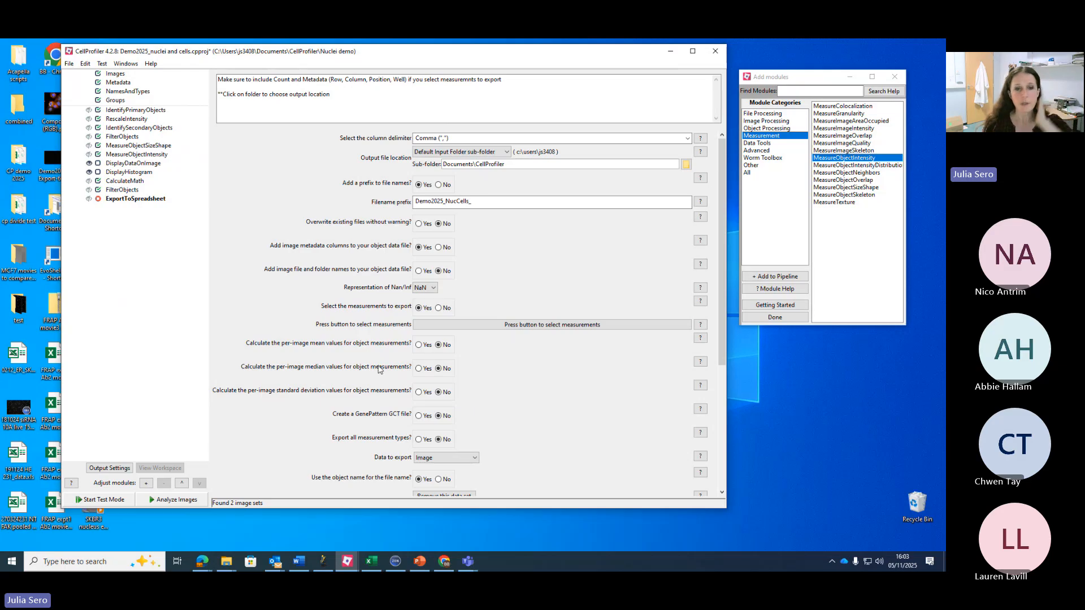
{"action": "left_click", "coordinate": [421, 345]}
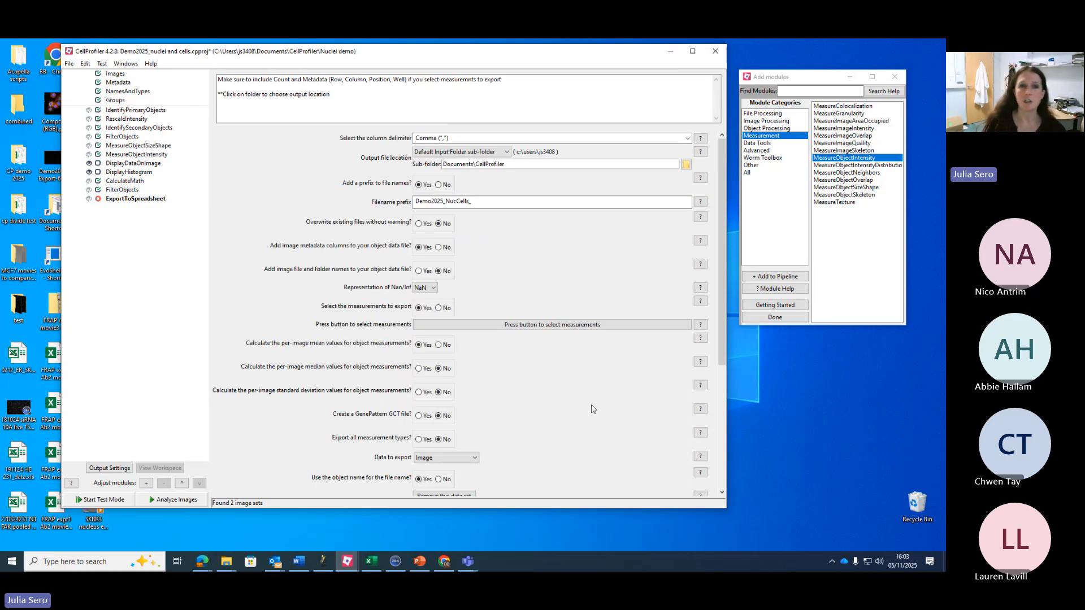
{"action": "left_click", "coordinate": [418, 392]}
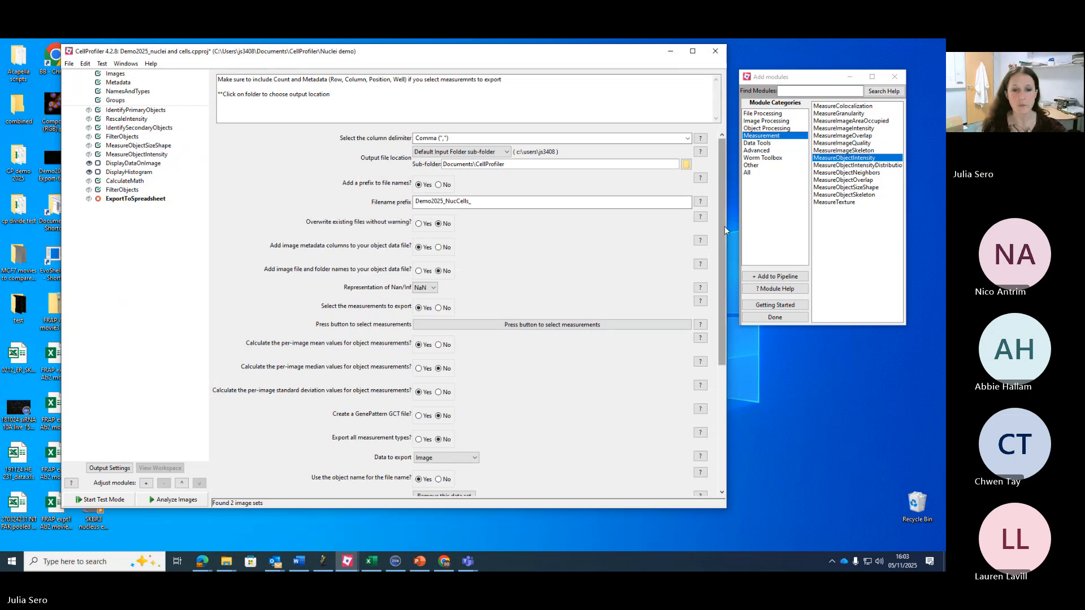
{"action": "left_click_drag", "start_coordinate": [724, 226], "coordinate": [728, 250]}
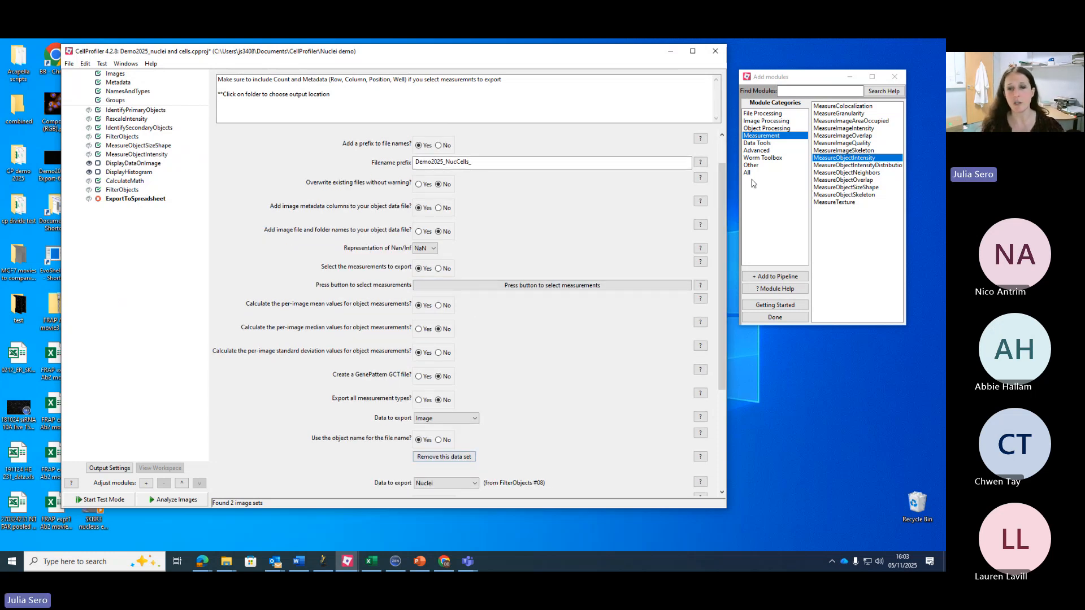
{"action": "left_click_drag", "start_coordinate": [721, 205], "coordinate": [721, 300]}
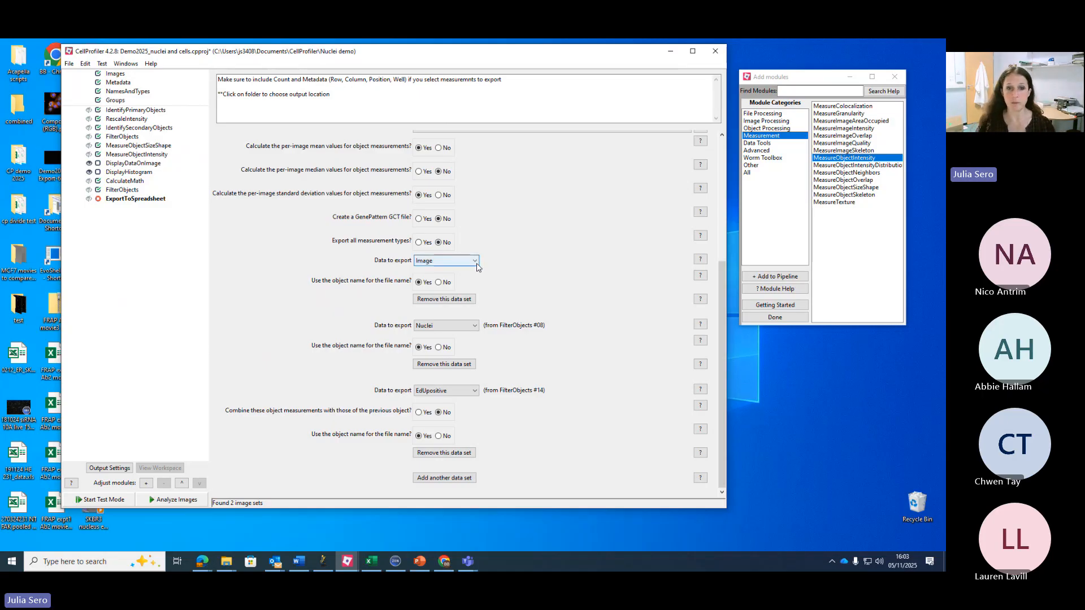
{"action": "left_click", "coordinate": [452, 260]}
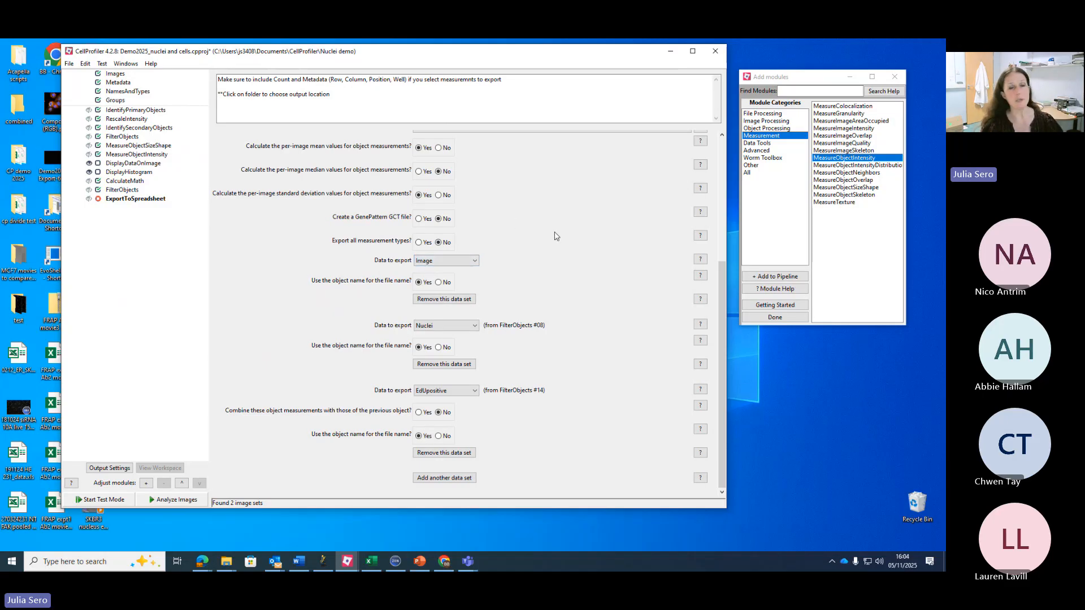
{"action": "left_click", "coordinate": [418, 172]}
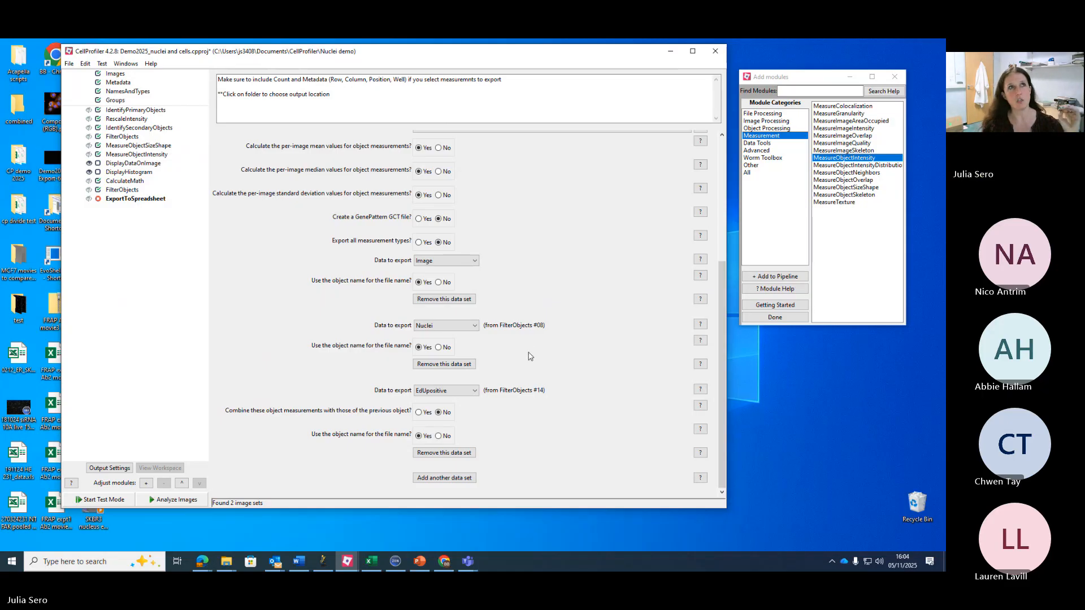
Step: Keep Nuclei as the second data set to export and set the third data set to Cells
{"action": "left_click", "coordinate": [475, 326]}
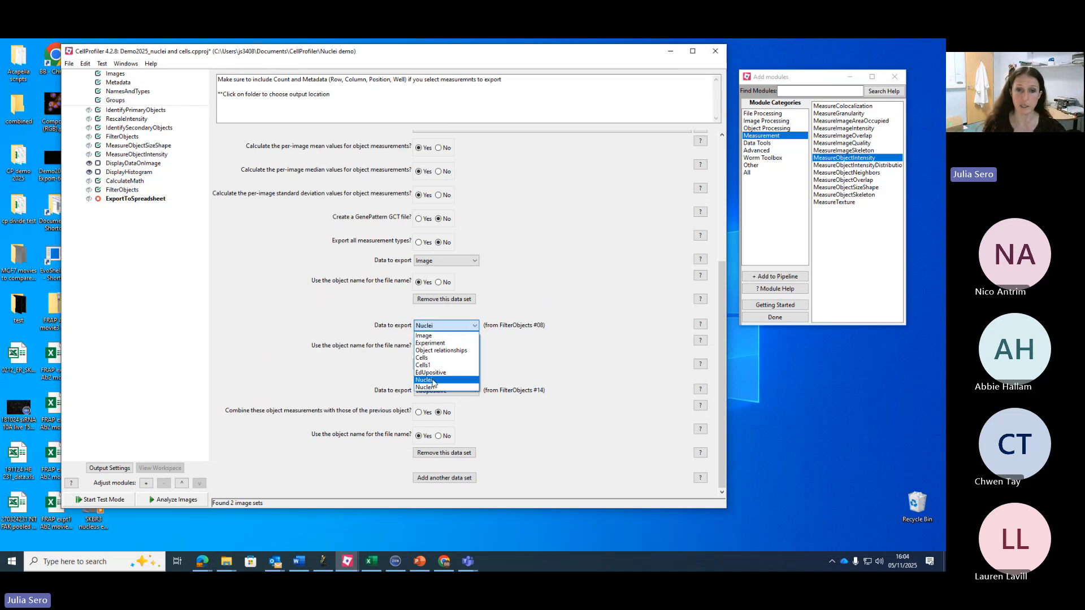
{"action": "left_click", "coordinate": [433, 380]}
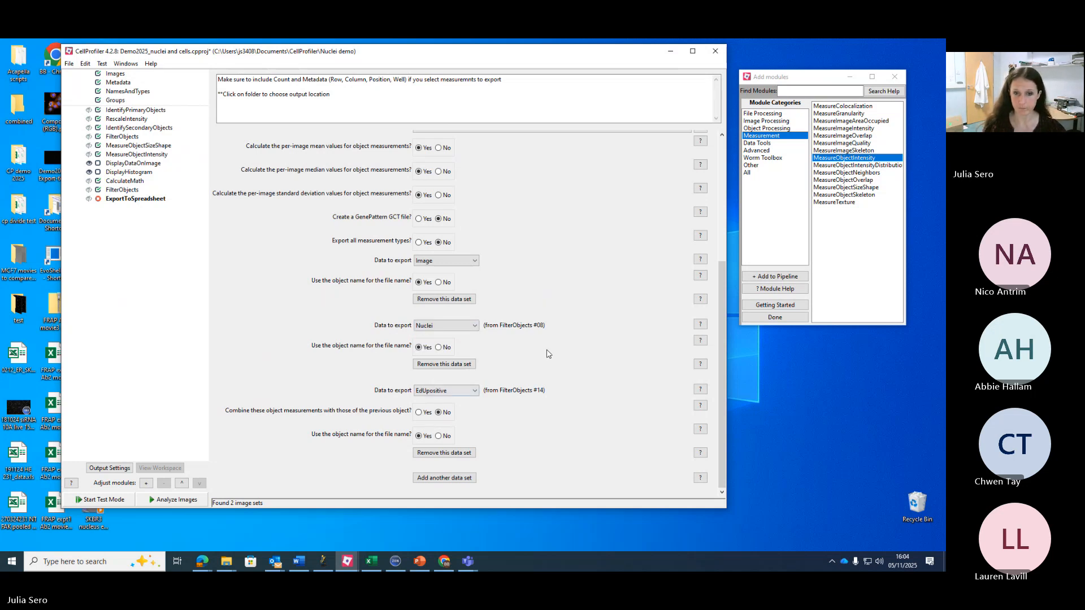
{"action": "left_click", "coordinate": [474, 396]}
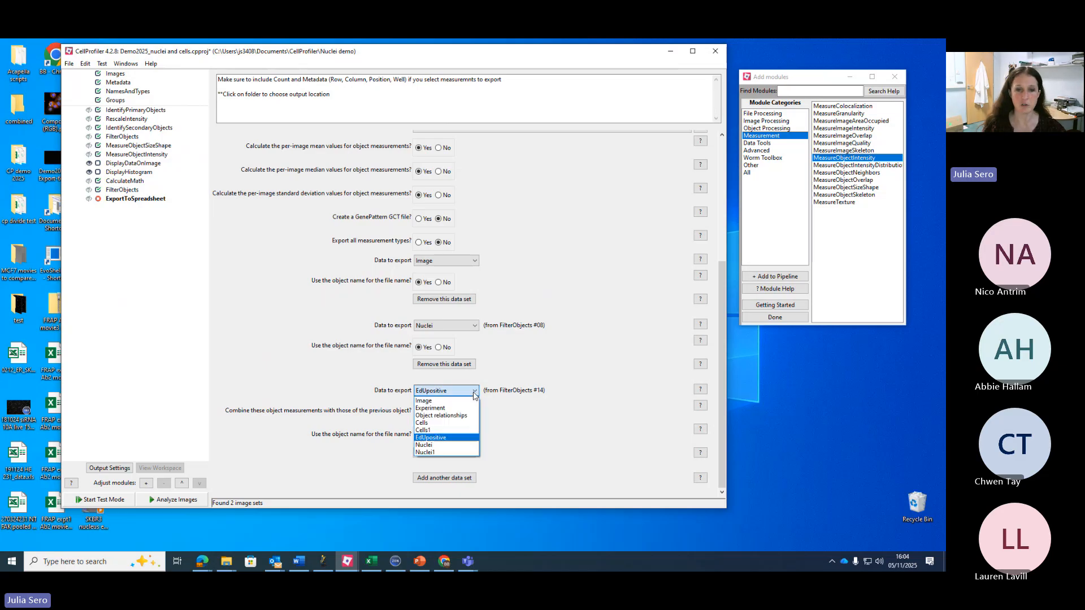
{"action": "left_click", "coordinate": [432, 424]}
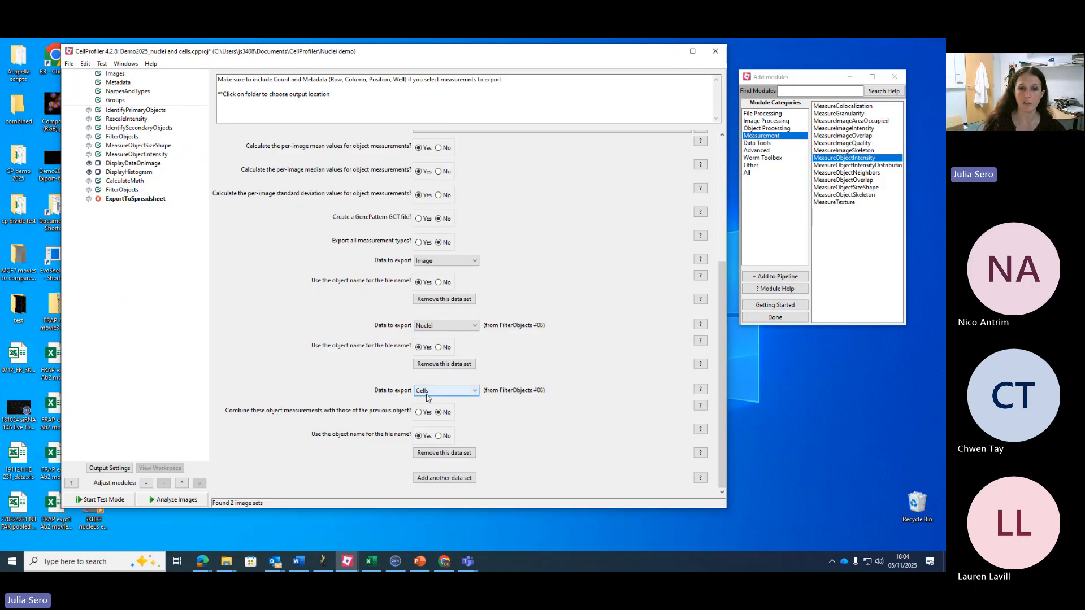
Step: Combine the Cells measurements with those of the previous object in the spreadsheet export and save the project
{"action": "left_click", "coordinate": [419, 412]}
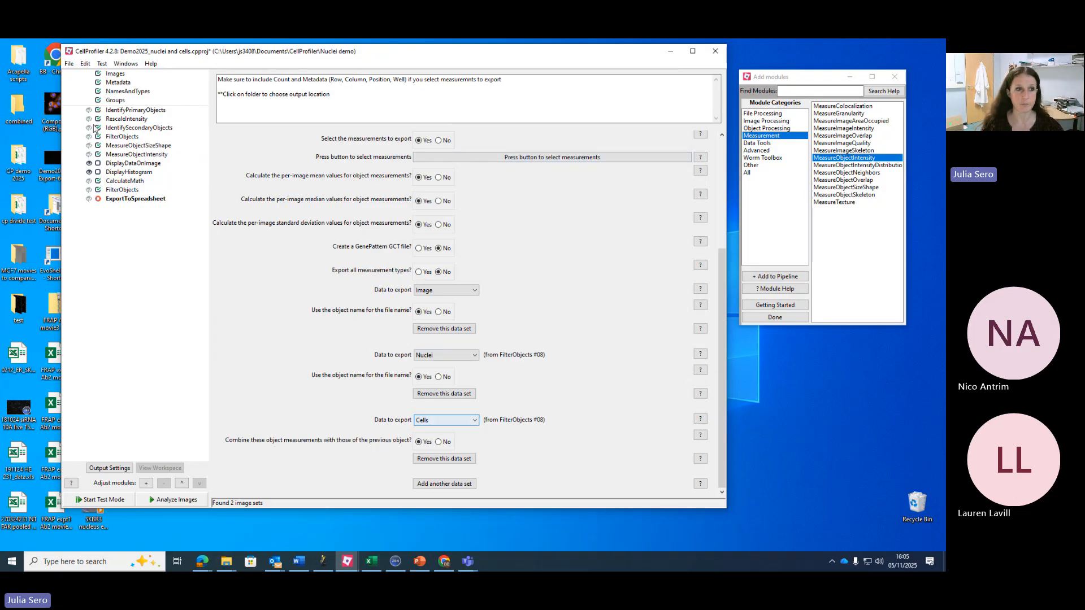
{"action": "left_click", "coordinate": [69, 64]}
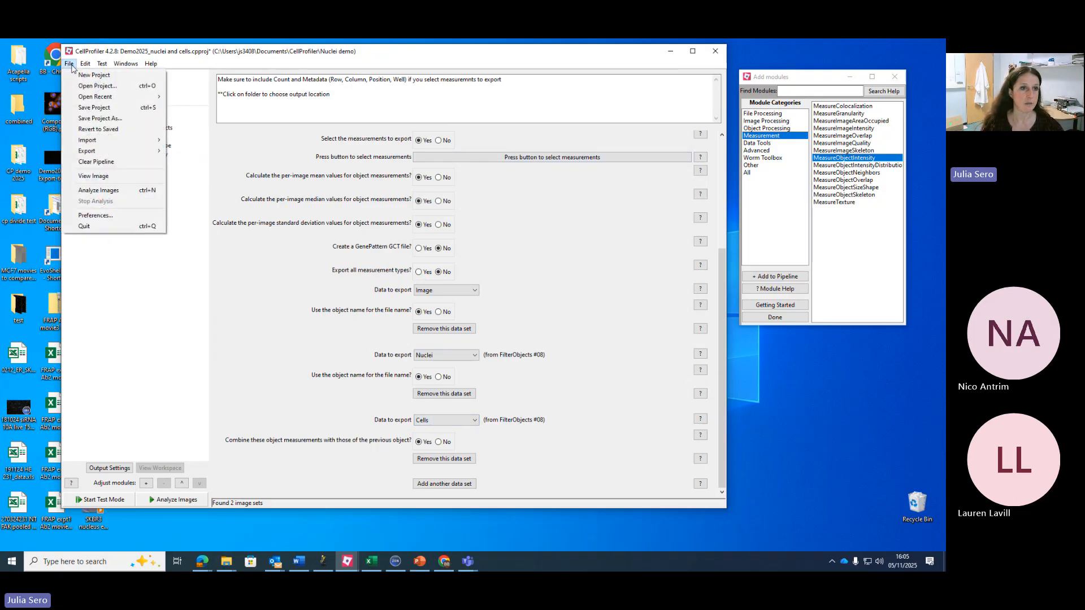
{"action": "left_click", "coordinate": [95, 107]}
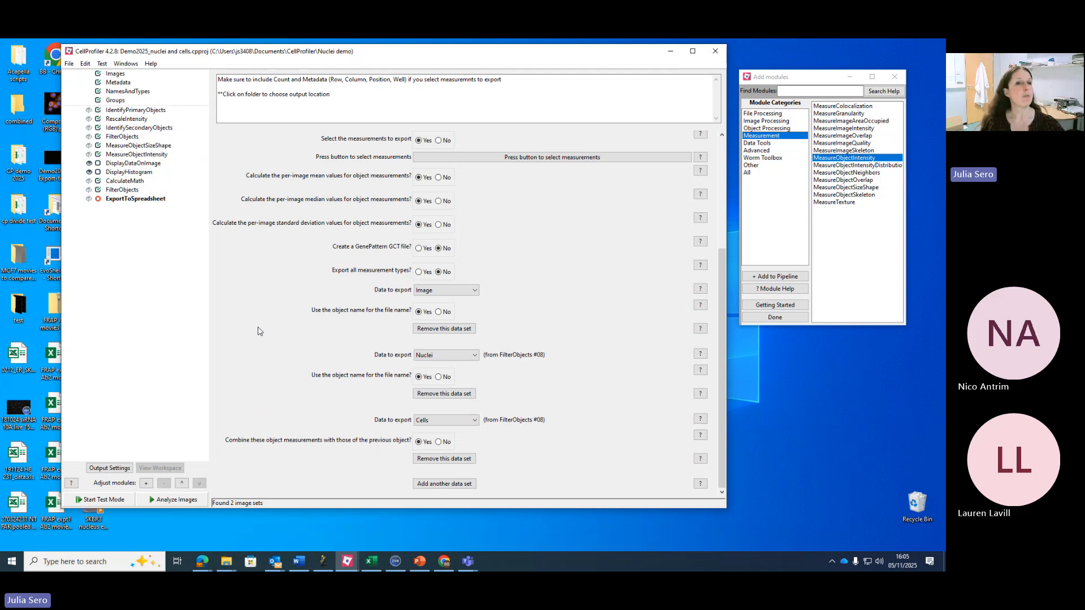
Step: Try BoundingBoxArea as the Cells denominator measurement in the CalculateMath module and restore it to Area
{"action": "left_click", "coordinate": [122, 75]}
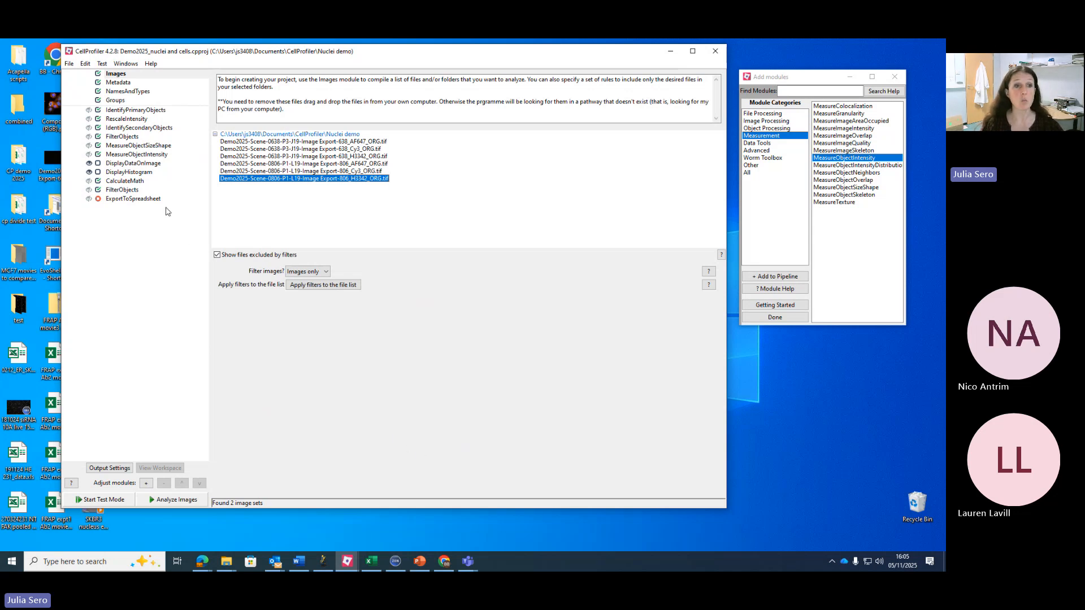
{"action": "left_click", "coordinate": [139, 181]}
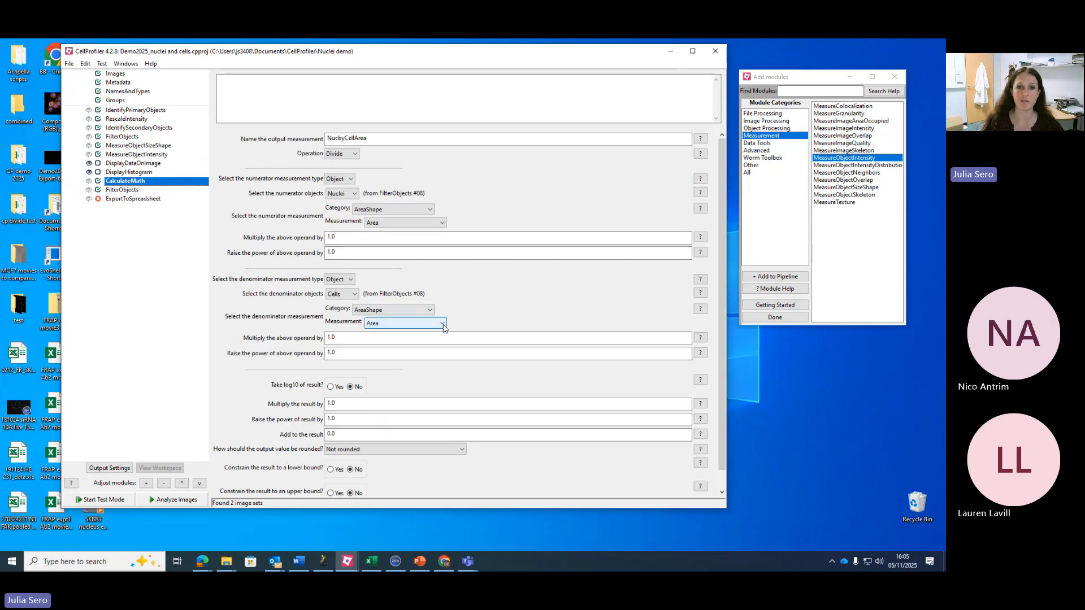
{"action": "left_click", "coordinate": [437, 326]}
{"action": "left_click", "coordinate": [432, 343]}
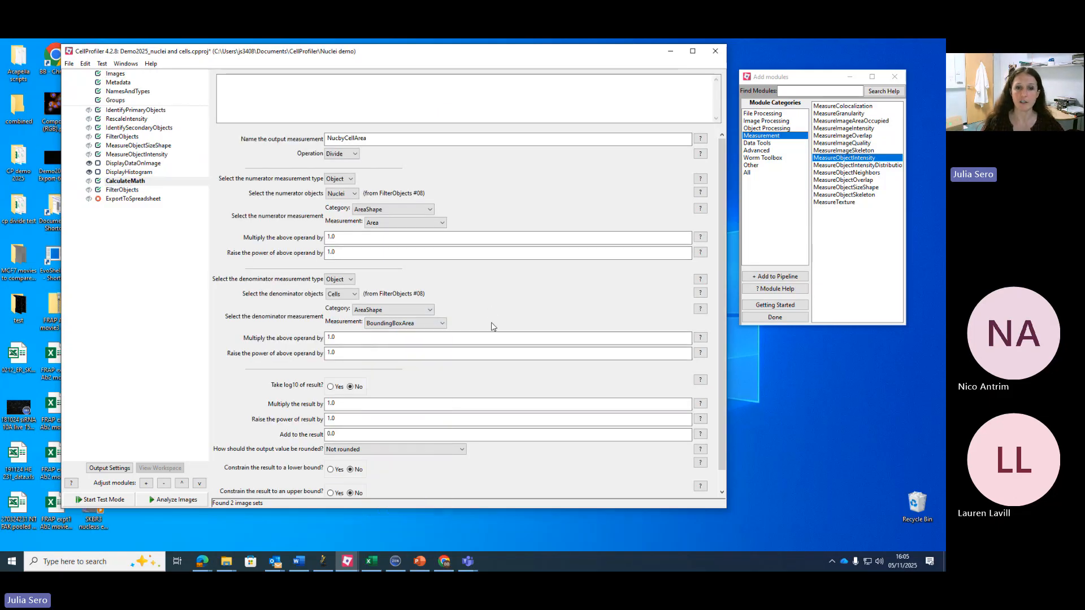
{"action": "left_click", "coordinate": [438, 326]}
{"action": "left_click", "coordinate": [413, 336]}
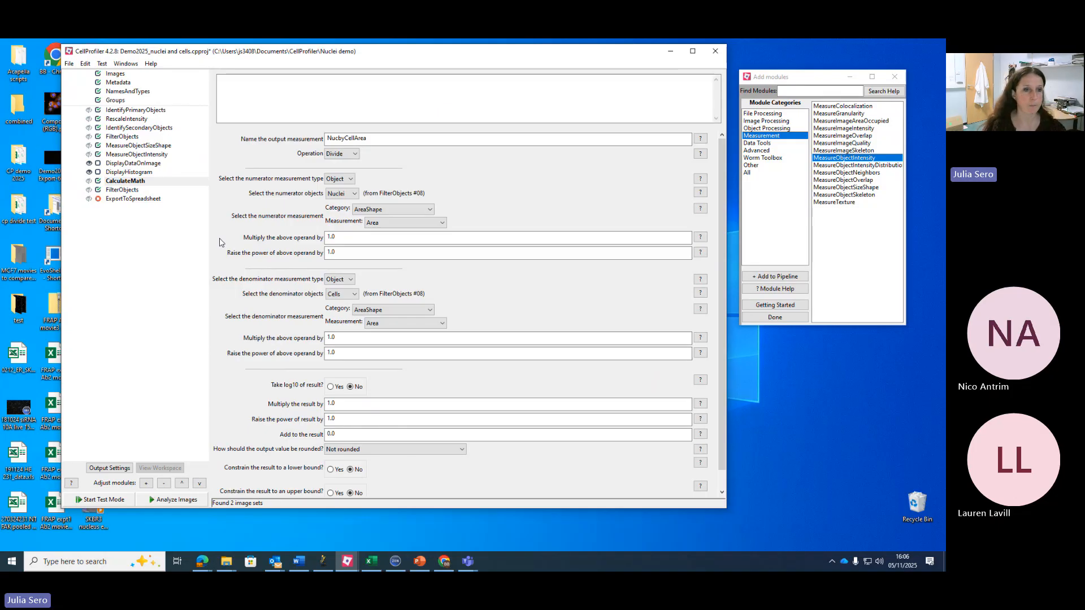
Step: Start test mode, go to the next image set and run only the IdentifyPrimaryObjects module
{"action": "left_click", "coordinate": [113, 501]}
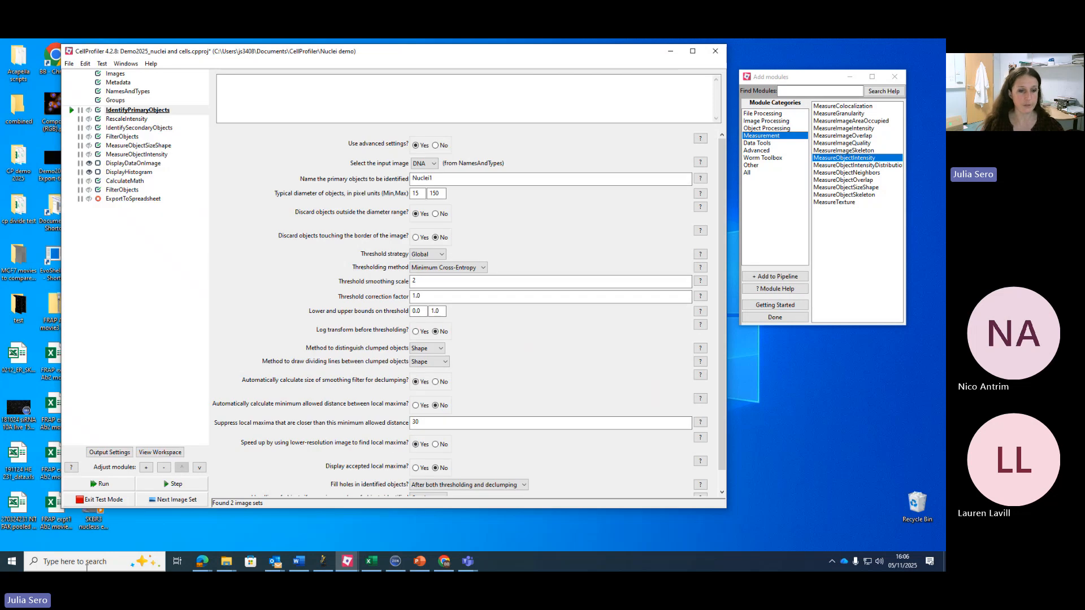
{"action": "left_click", "coordinate": [168, 500]}
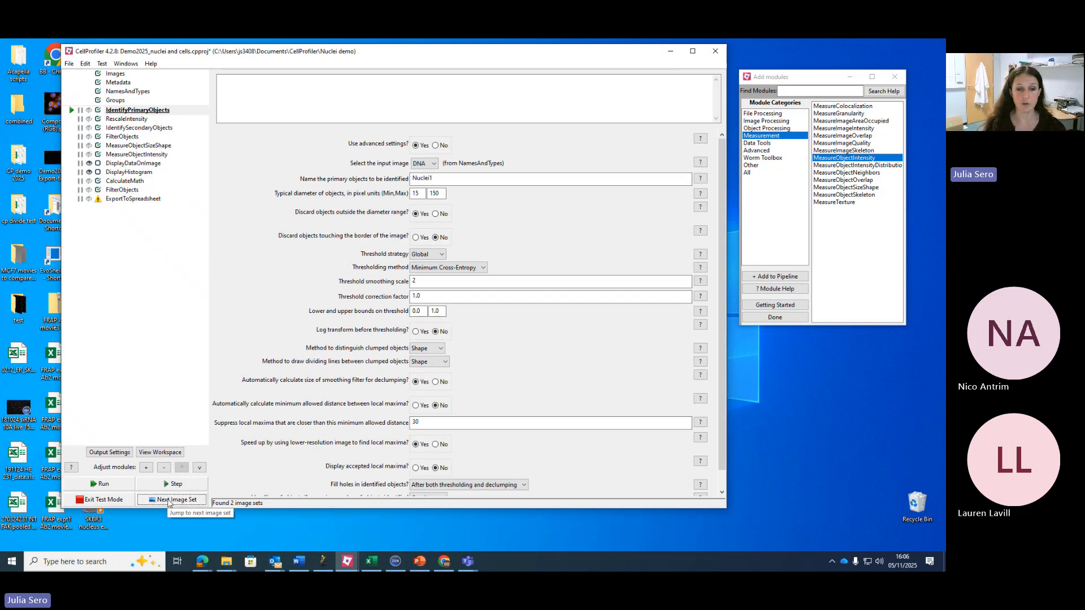
{"action": "left_click", "coordinate": [110, 76]}
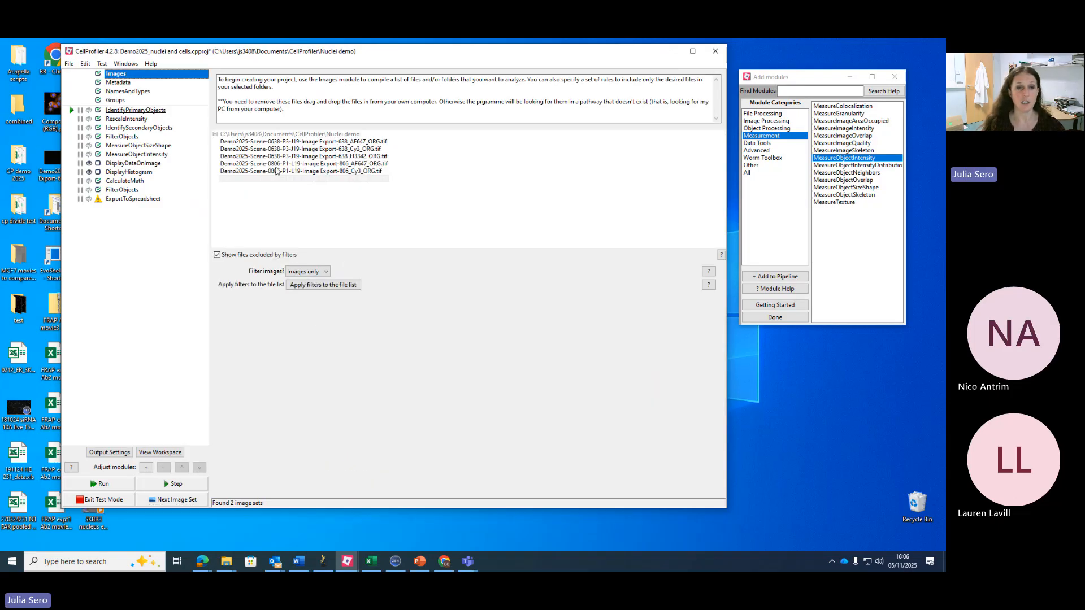
{"action": "left_click", "coordinate": [165, 484]}
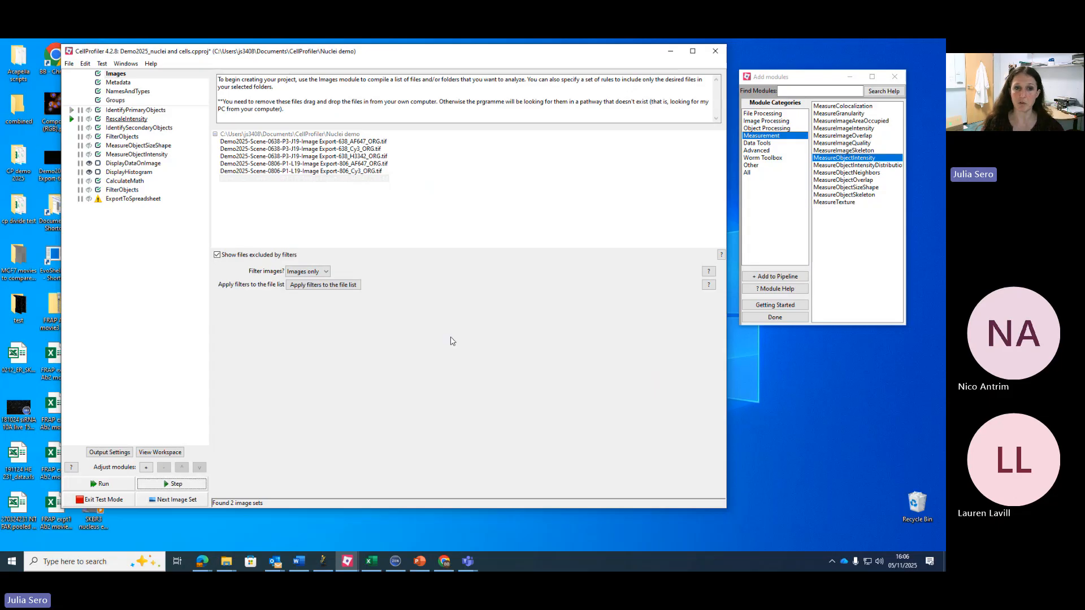
{"action": "left_click", "coordinate": [348, 561]}
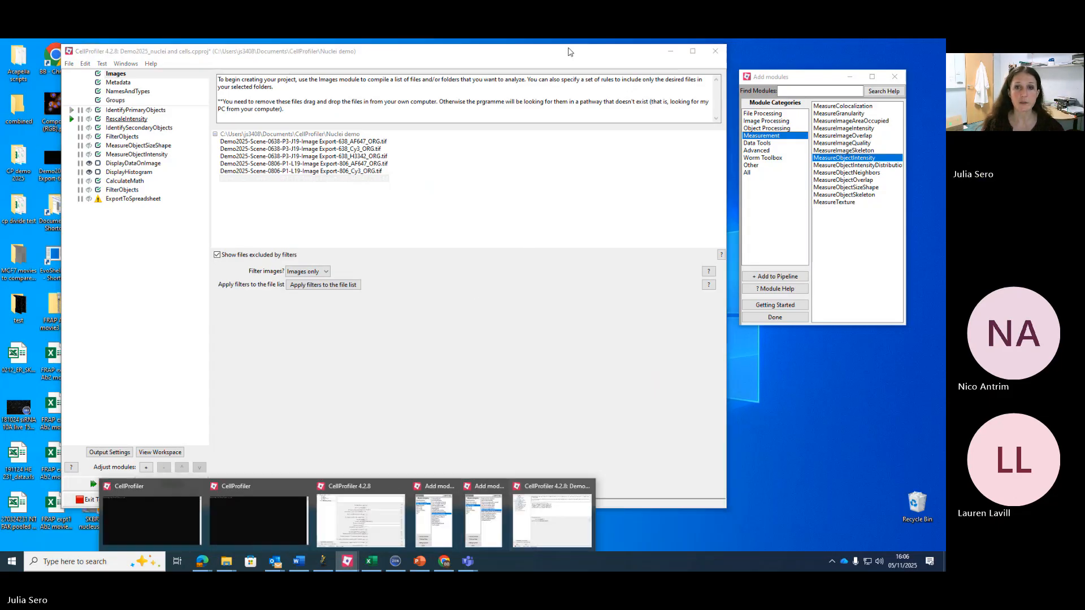
{"action": "mouse_move", "coordinate": [595, 54]}
{"action": "left_mouse_down"}
{"action": "mouse_move", "coordinate": [626, 144]}
{"action": "mouse_move", "coordinate": [650, 385]}
{"action": "mouse_move", "coordinate": [582, 69]}
{"action": "left_mouse_up"}
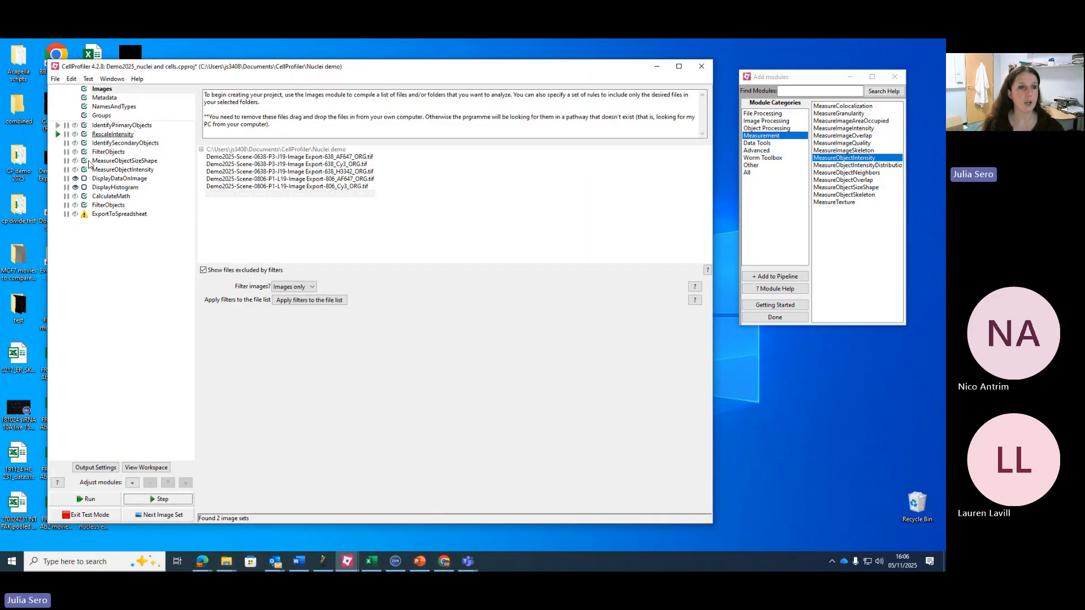
Step: Enable the results display for IdentifyPrimaryObjects and advance to the next image set before leaving test mode
{"action": "left_click", "coordinate": [76, 126]}
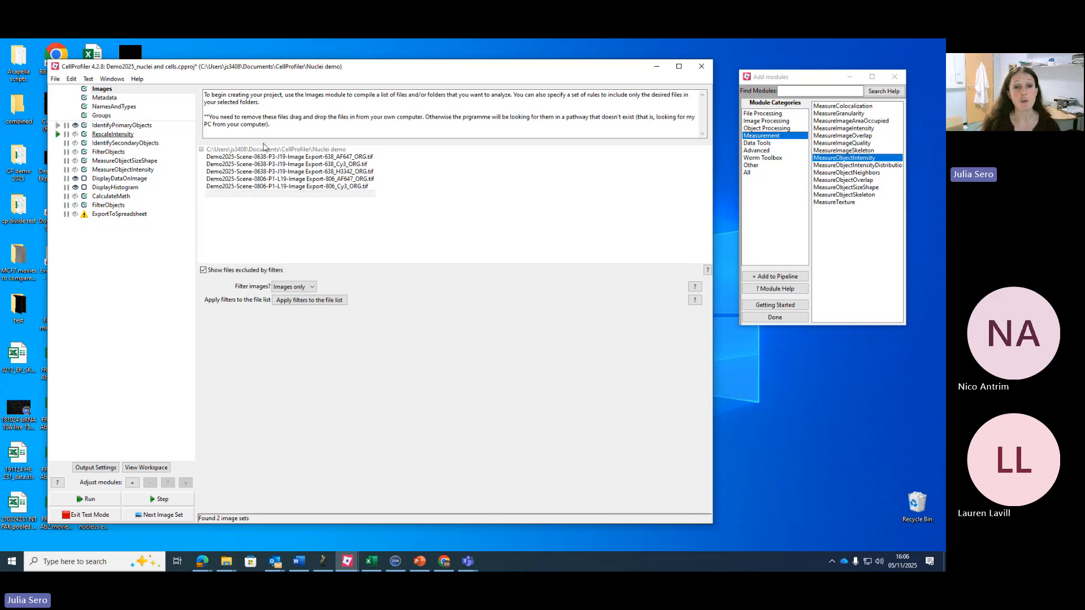
{"action": "left_click", "coordinate": [178, 515]}
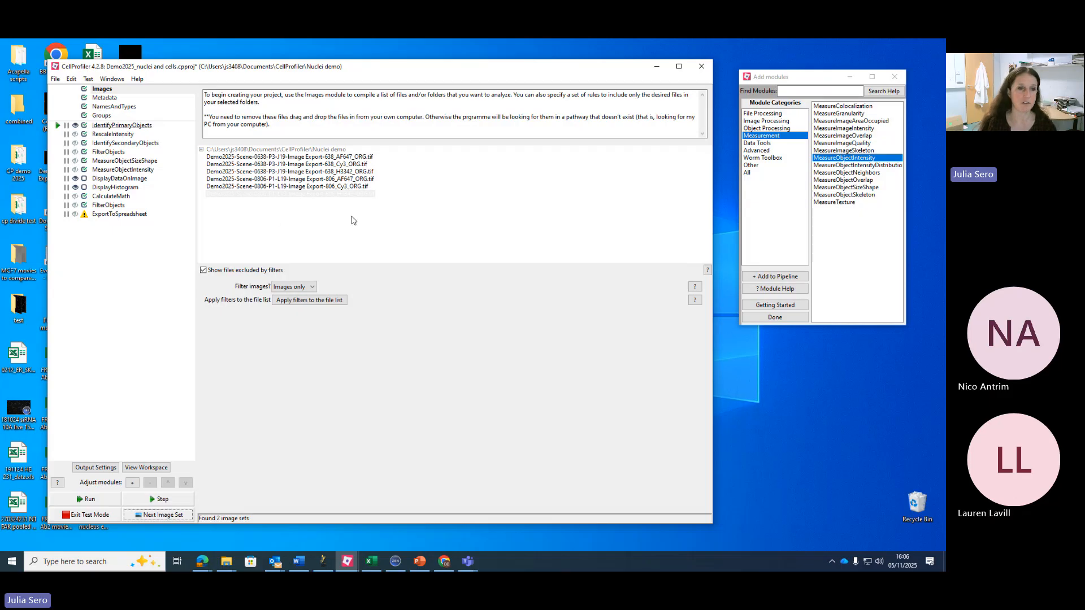
{"action": "left_click", "coordinate": [91, 515]}
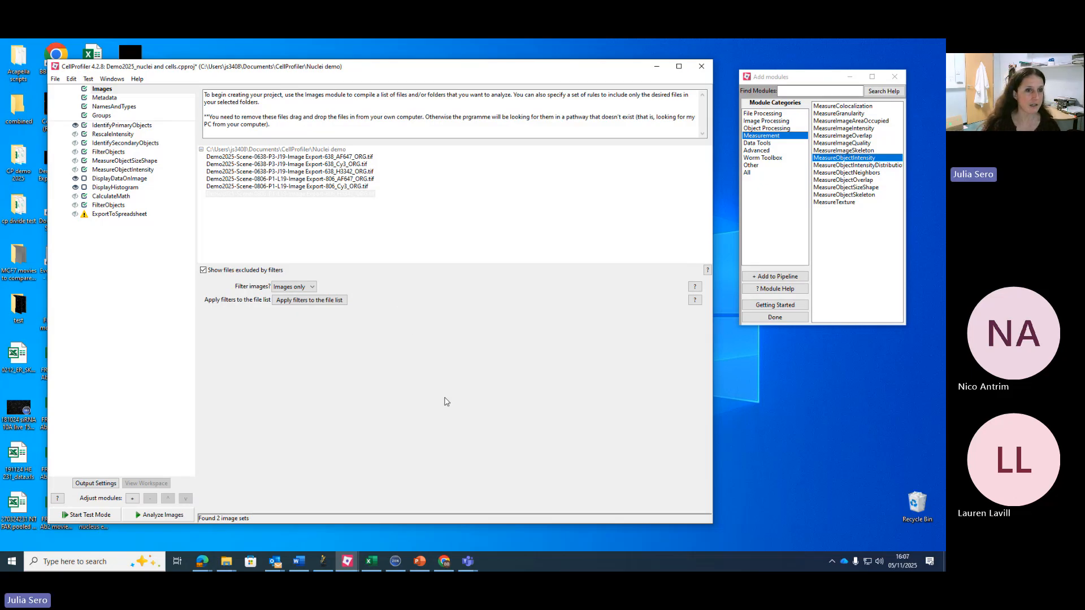
Step: Add an IdentifyTertiaryObjects module directly after IdentifySecondaryObjects in the pipeline
{"action": "left_click", "coordinate": [133, 144]}
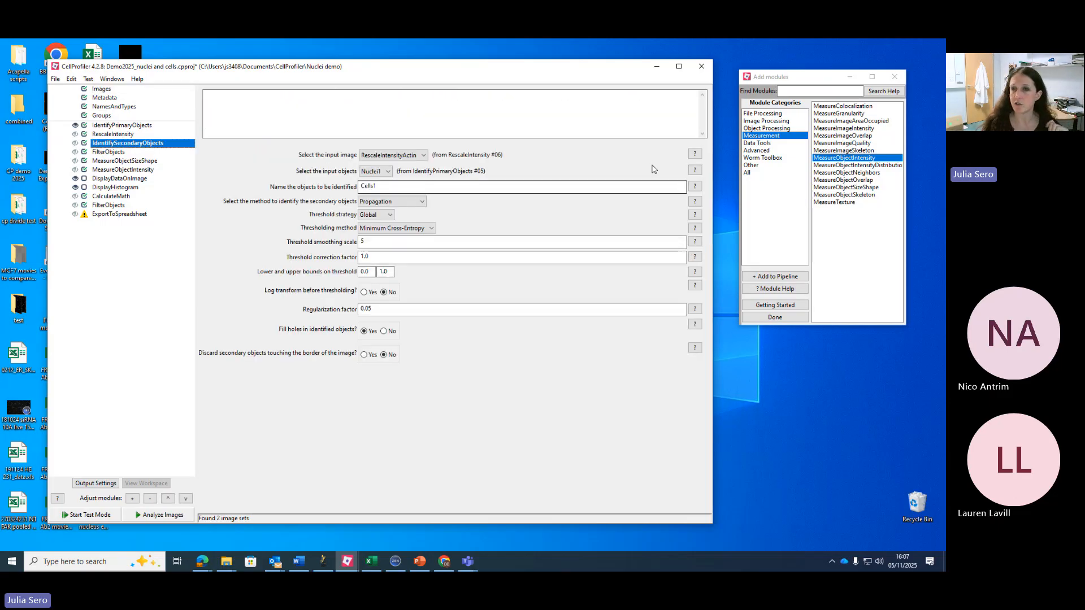
{"action": "left_click", "coordinate": [766, 129]}
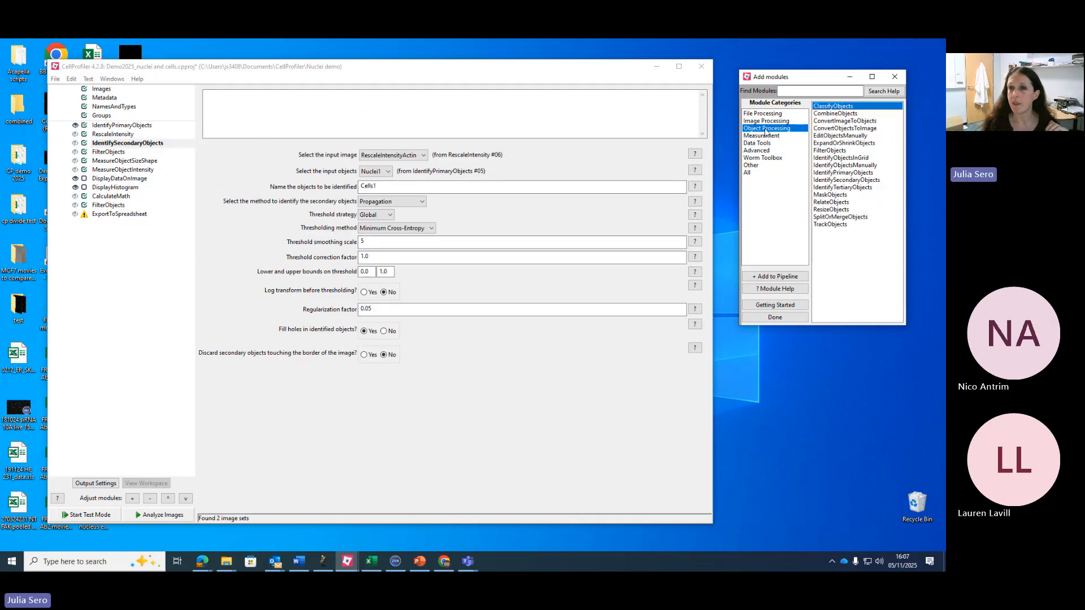
{"action": "double_click", "coordinate": [850, 187]}
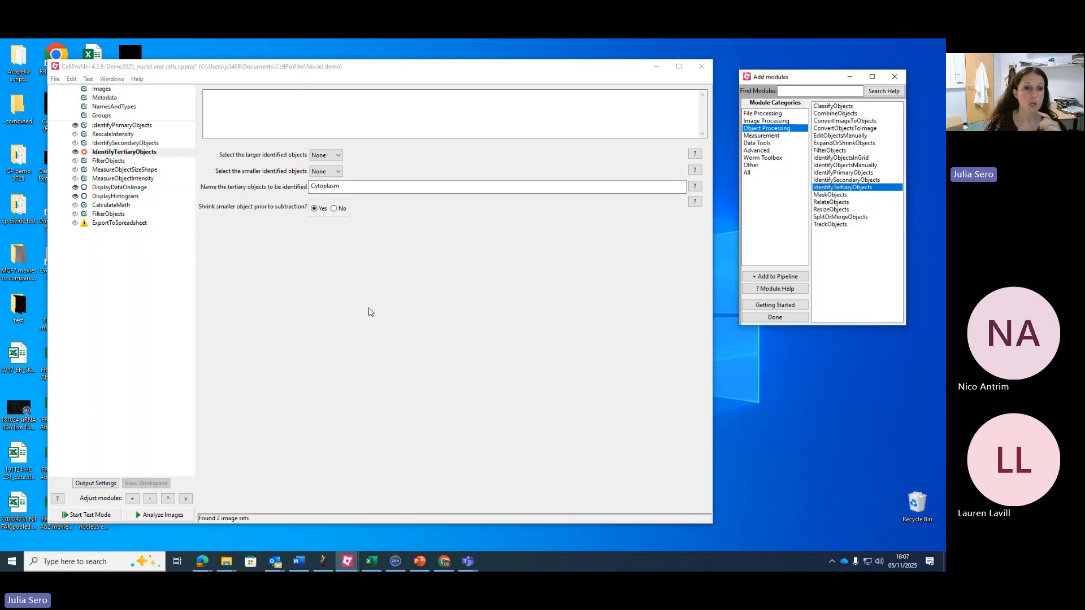
Step: Define the Cytoplasm tertiary objects with Cells1 as larger and Nuclei1 as smaller objects, keeping shrinking before subtraction enabled
{"action": "double_click", "coordinate": [360, 187]}
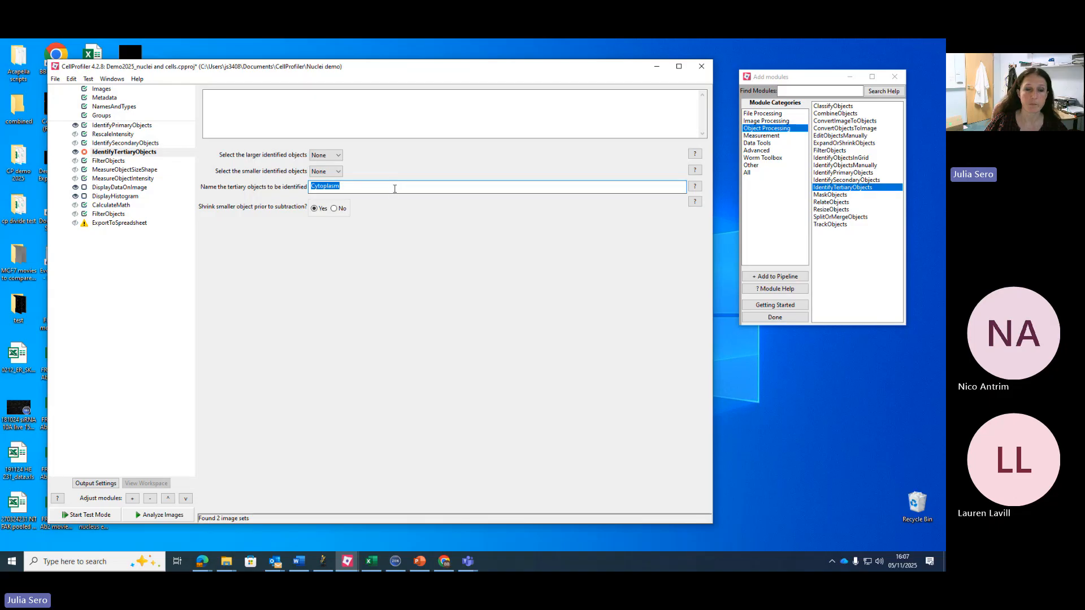
{"action": "left_click", "coordinate": [337, 155]}
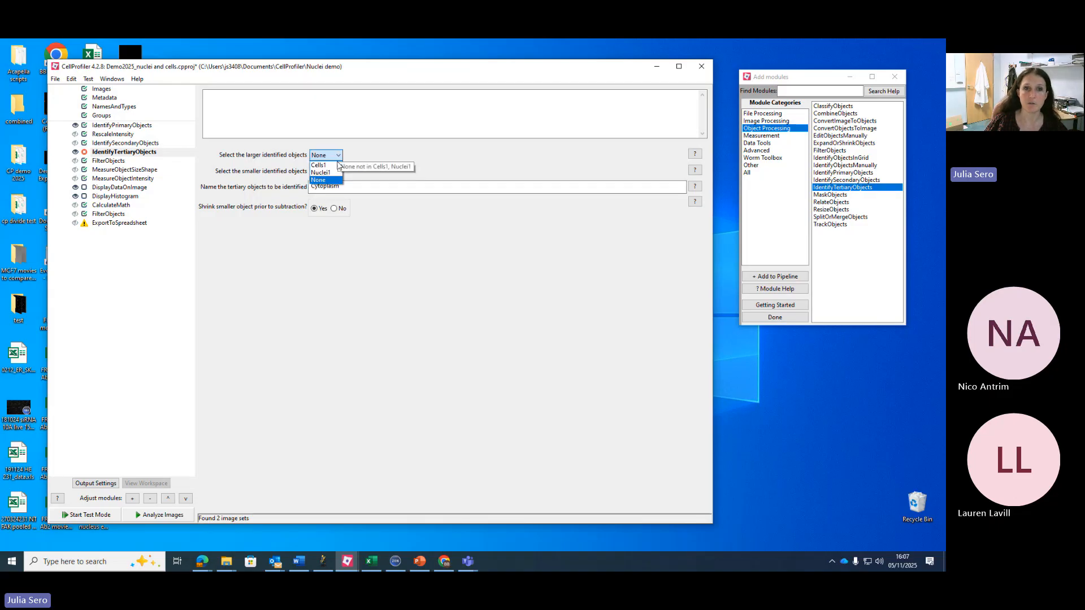
{"action": "left_click", "coordinate": [337, 165]}
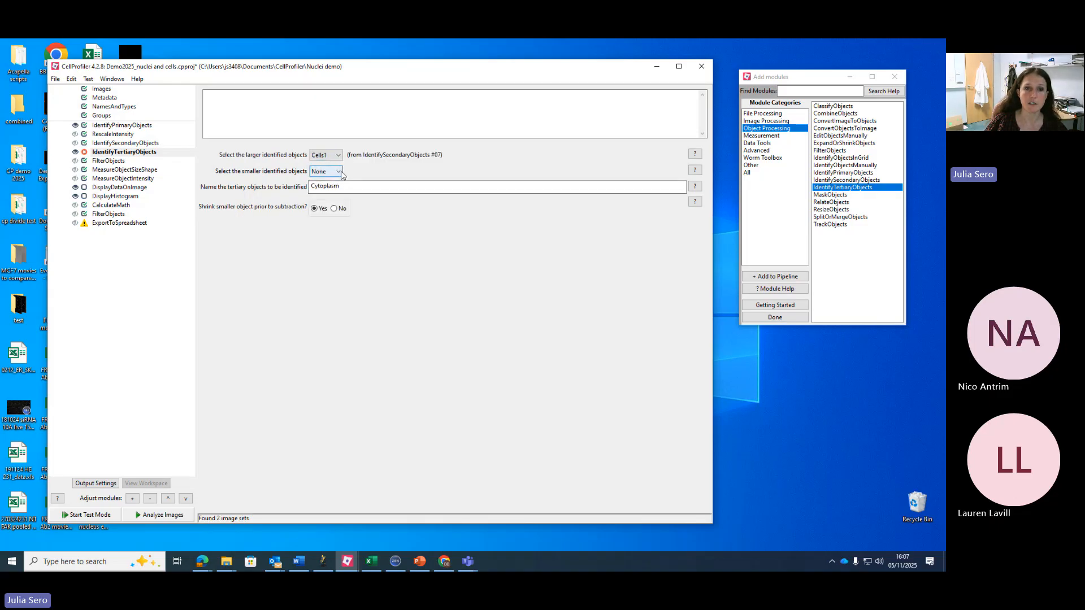
{"action": "left_click", "coordinate": [340, 172]}
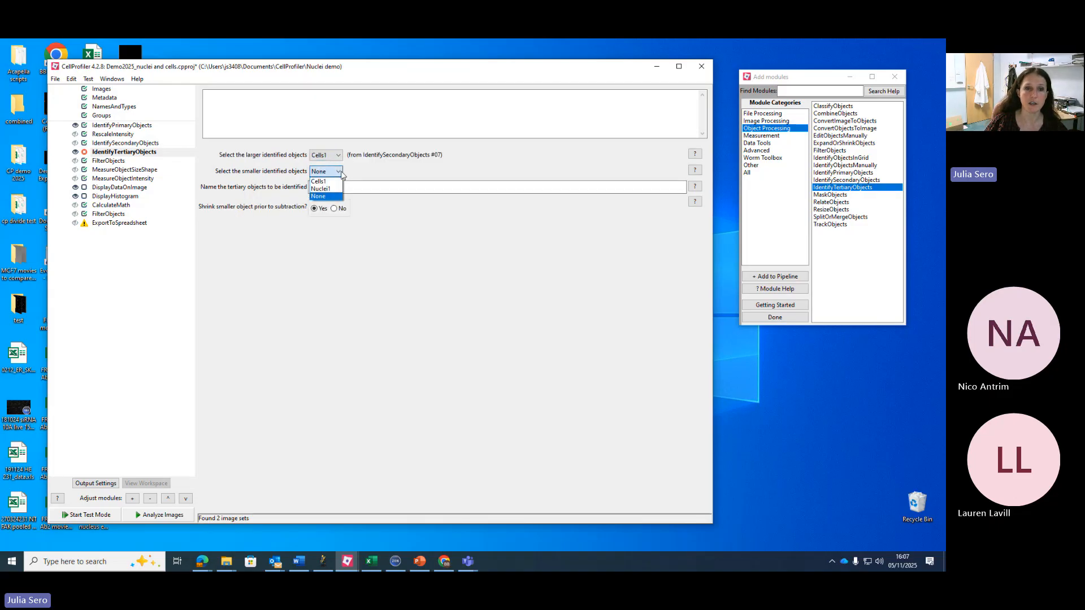
{"action": "left_click", "coordinate": [320, 189]}
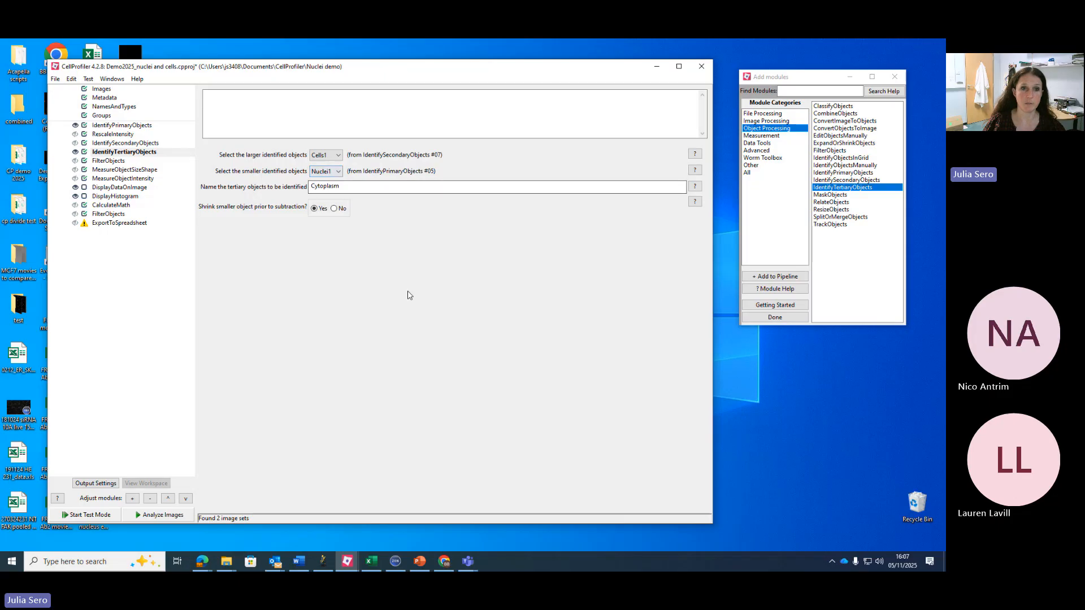
{"action": "left_click", "coordinate": [314, 210]}
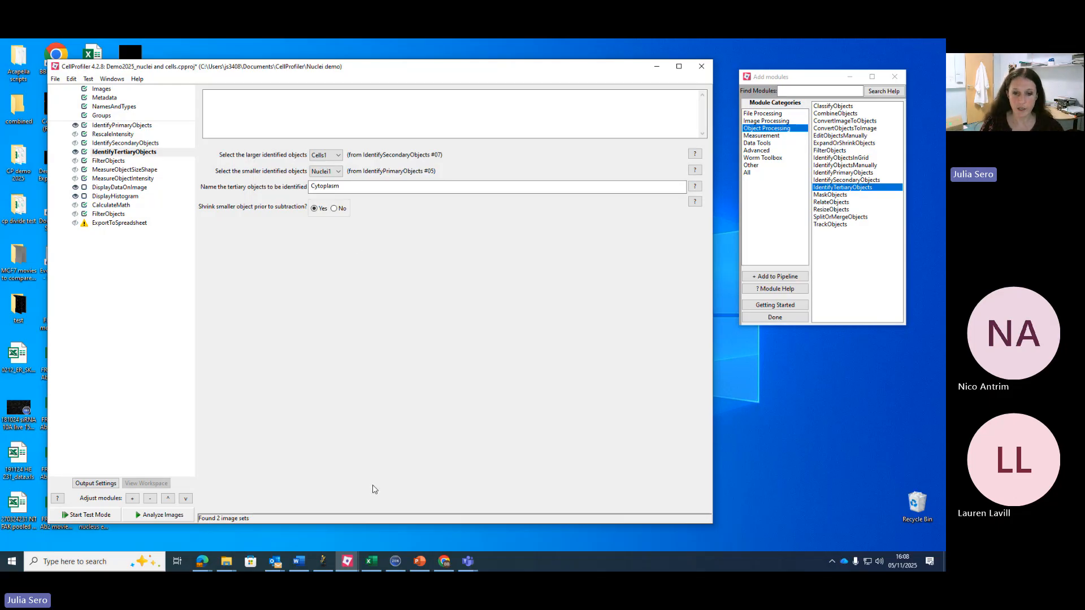
Step: Switch to the Teams meeting and request to stop its recording and transcription
{"action": "mouse_move", "coordinate": [460, 565]}
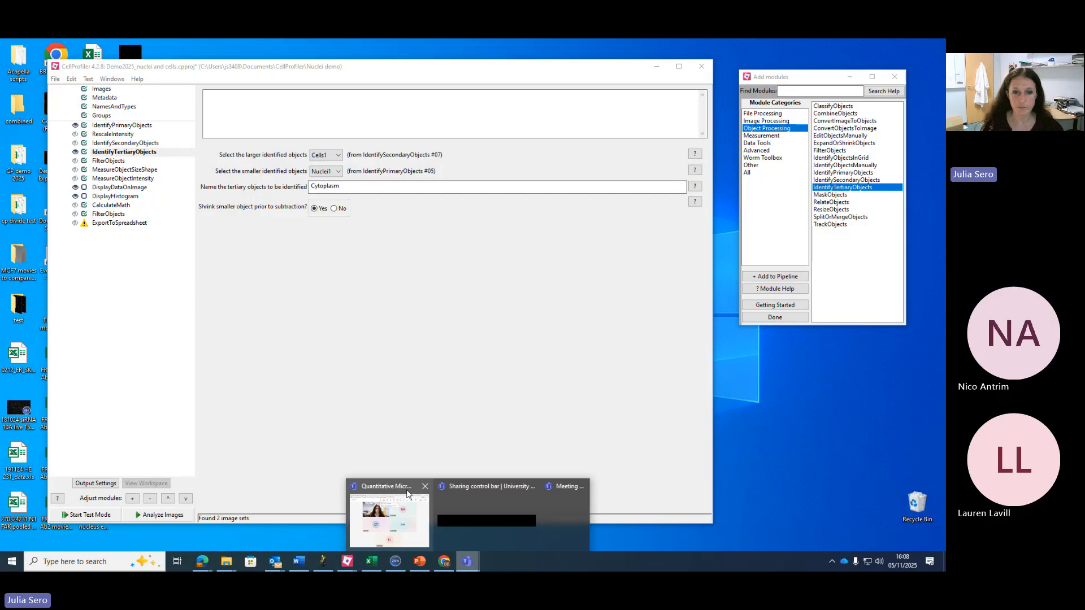
{"action": "left_click", "coordinate": [389, 519]}
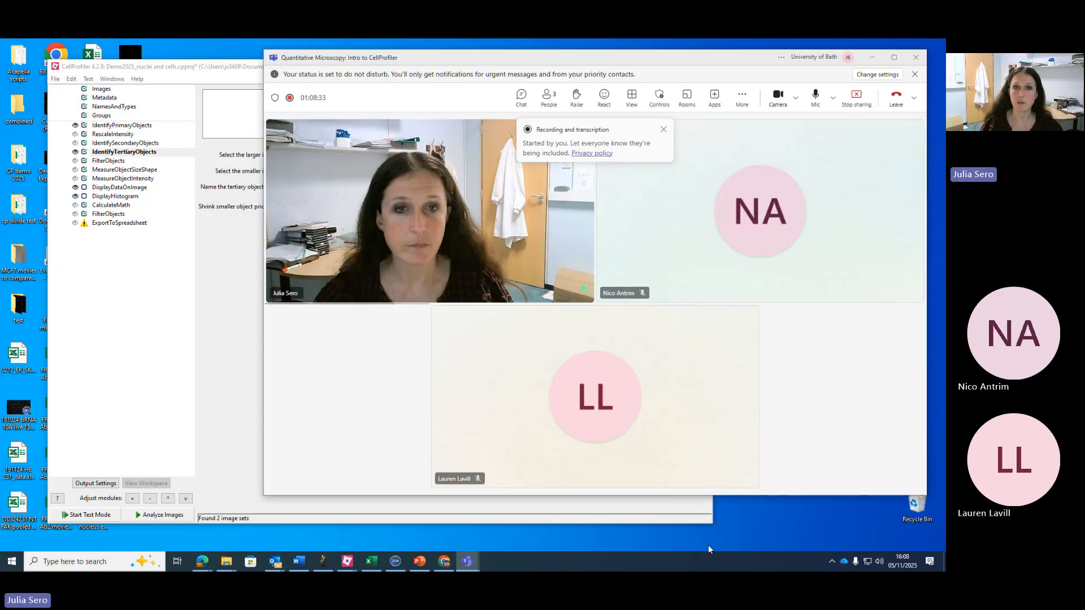
{"action": "left_click", "coordinate": [744, 104]}
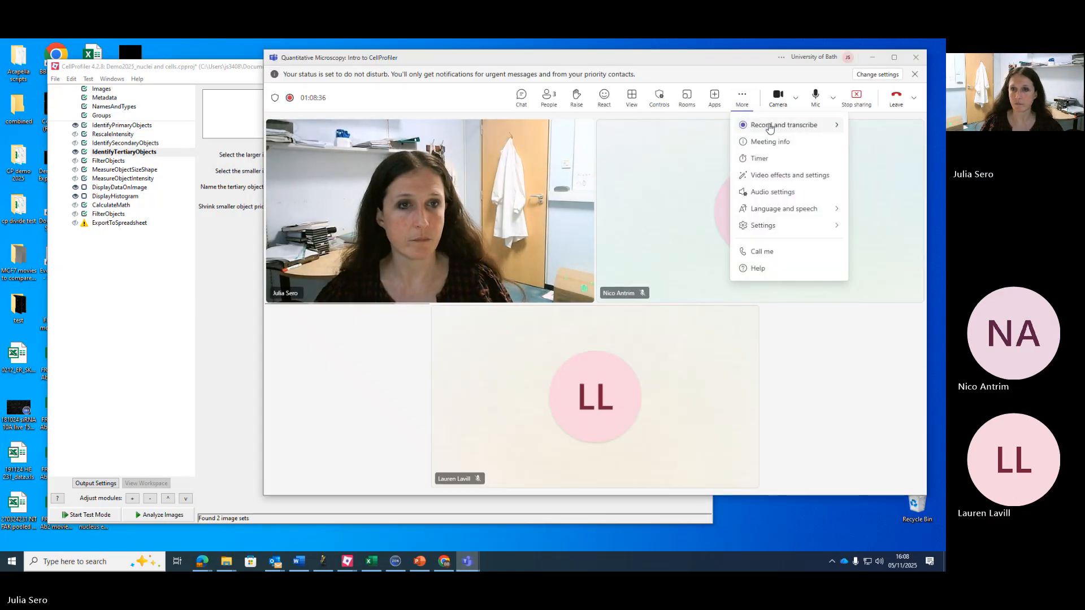
{"action": "mouse_move", "coordinate": [753, 129]}
{"action": "left_click", "coordinate": [659, 130]}
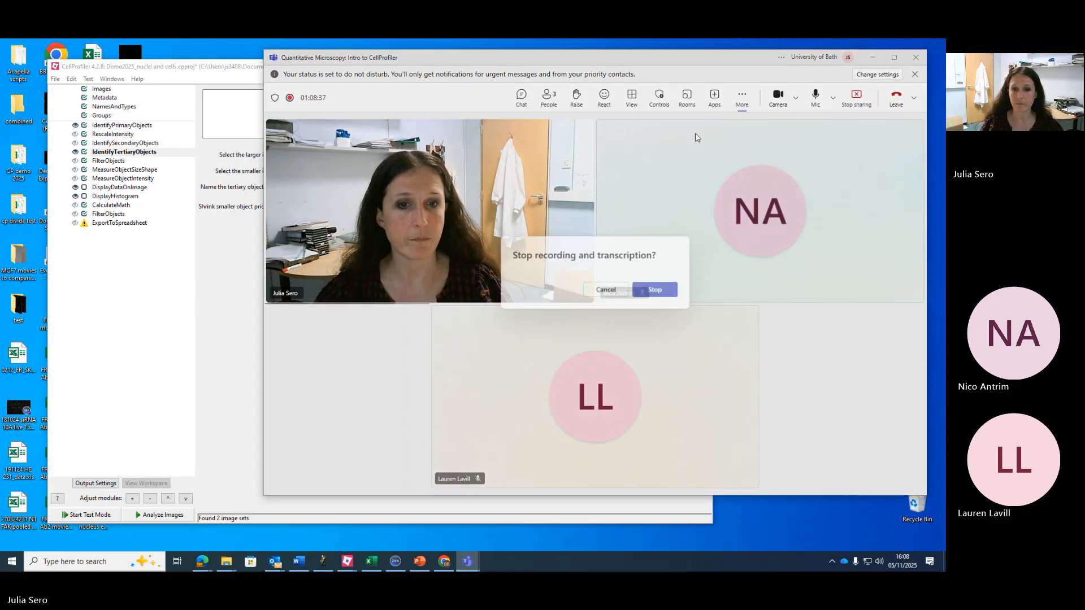